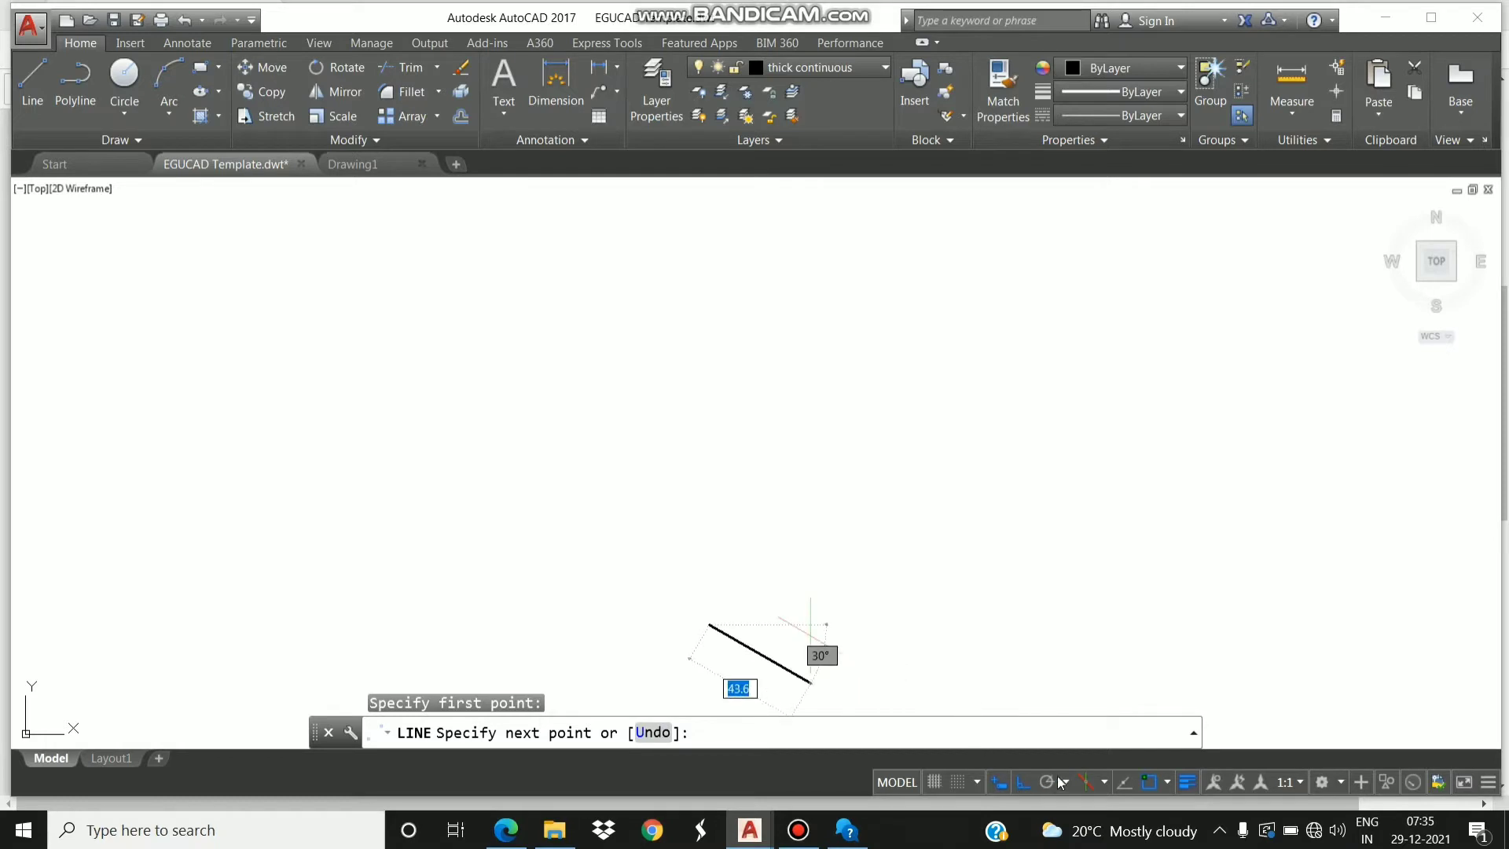
Switch to Isoplane Top and draw the bottom edge as a line 80 long rising at 30°.
click(1102, 784)
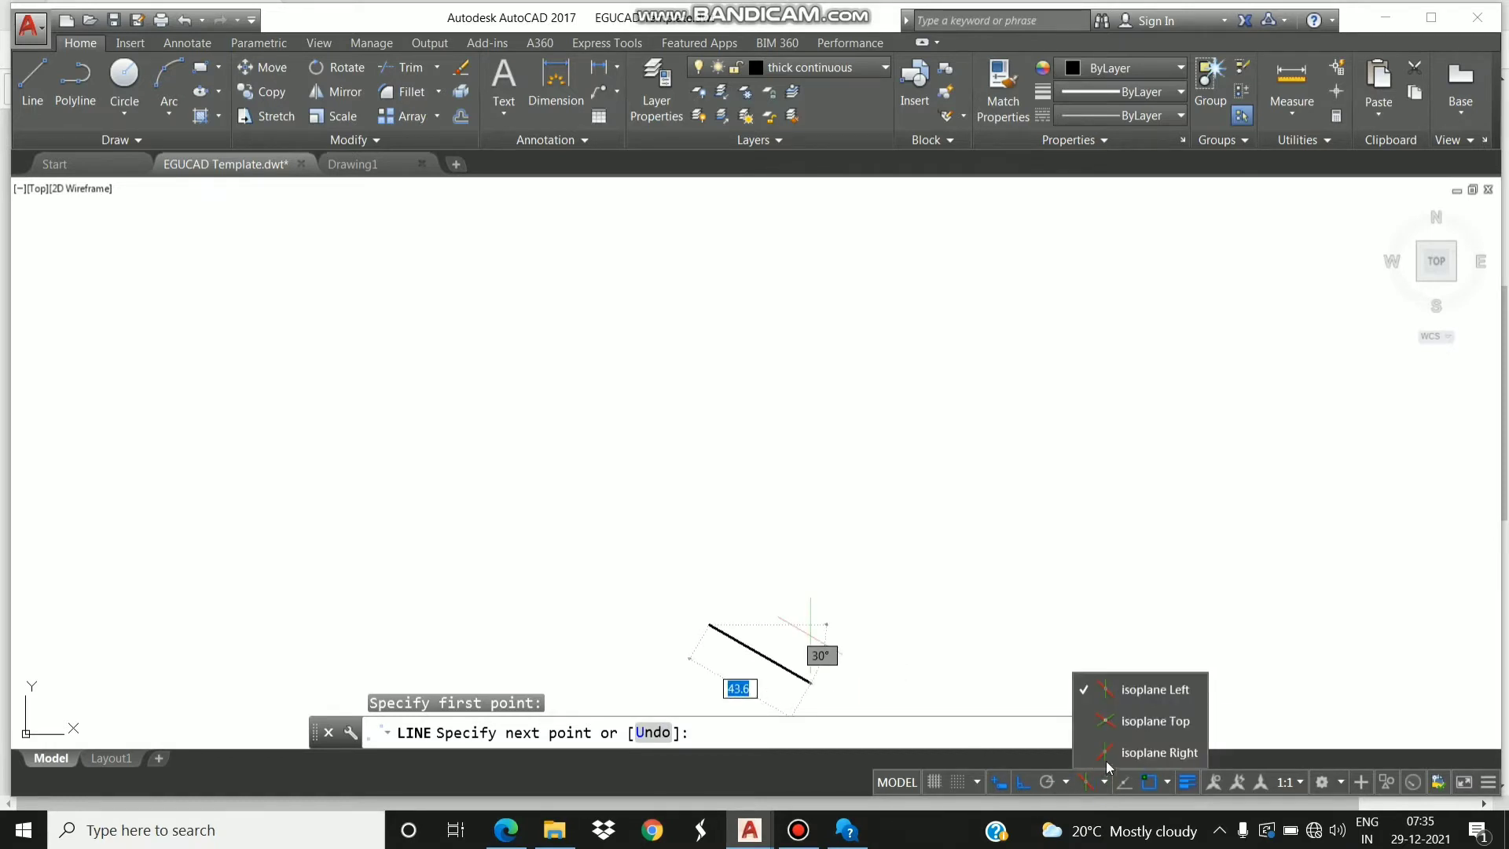
click(1111, 729)
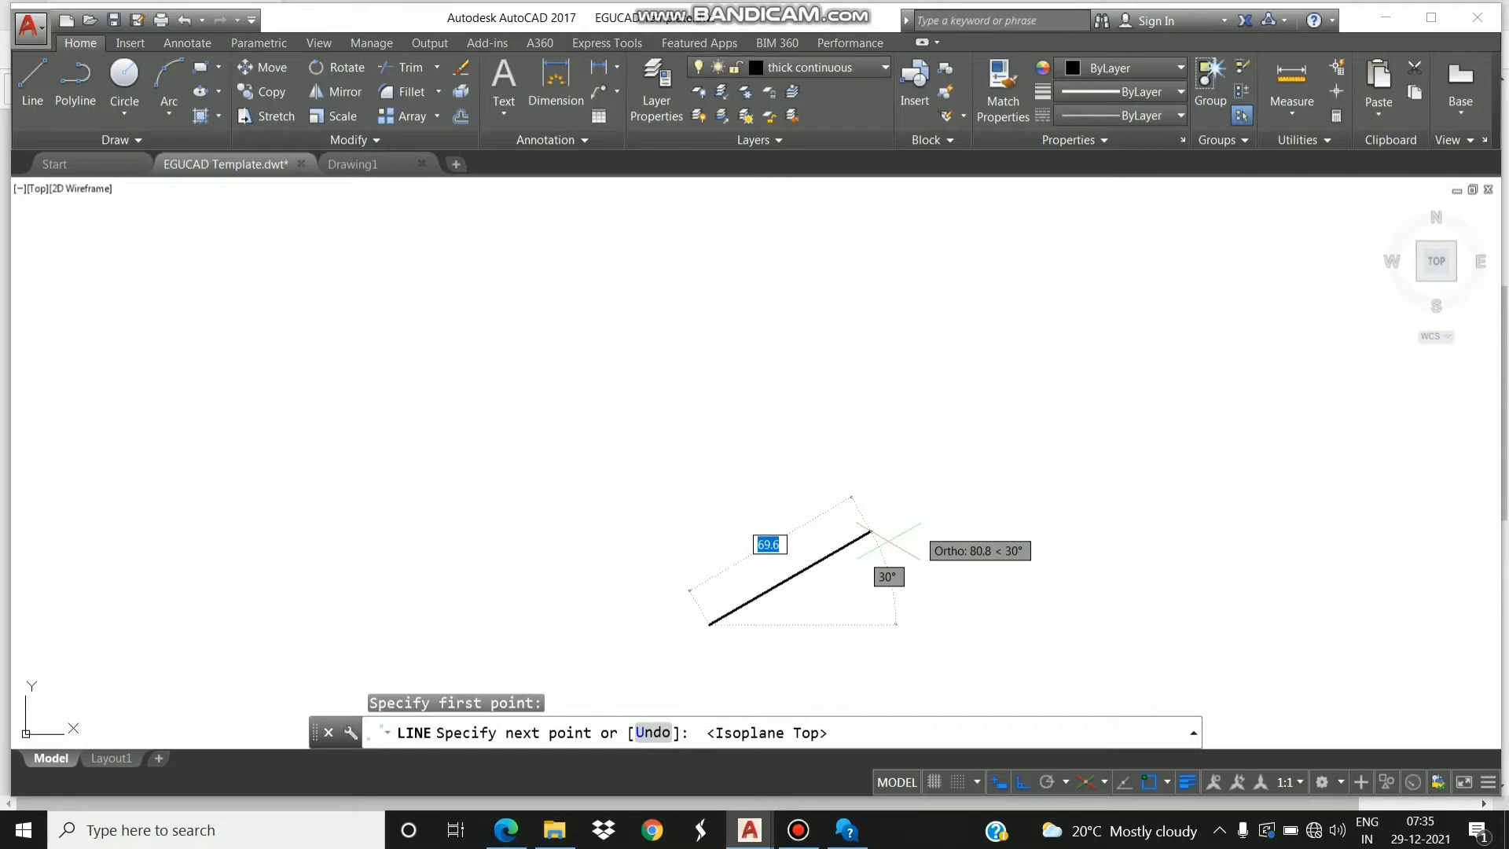
text(8)
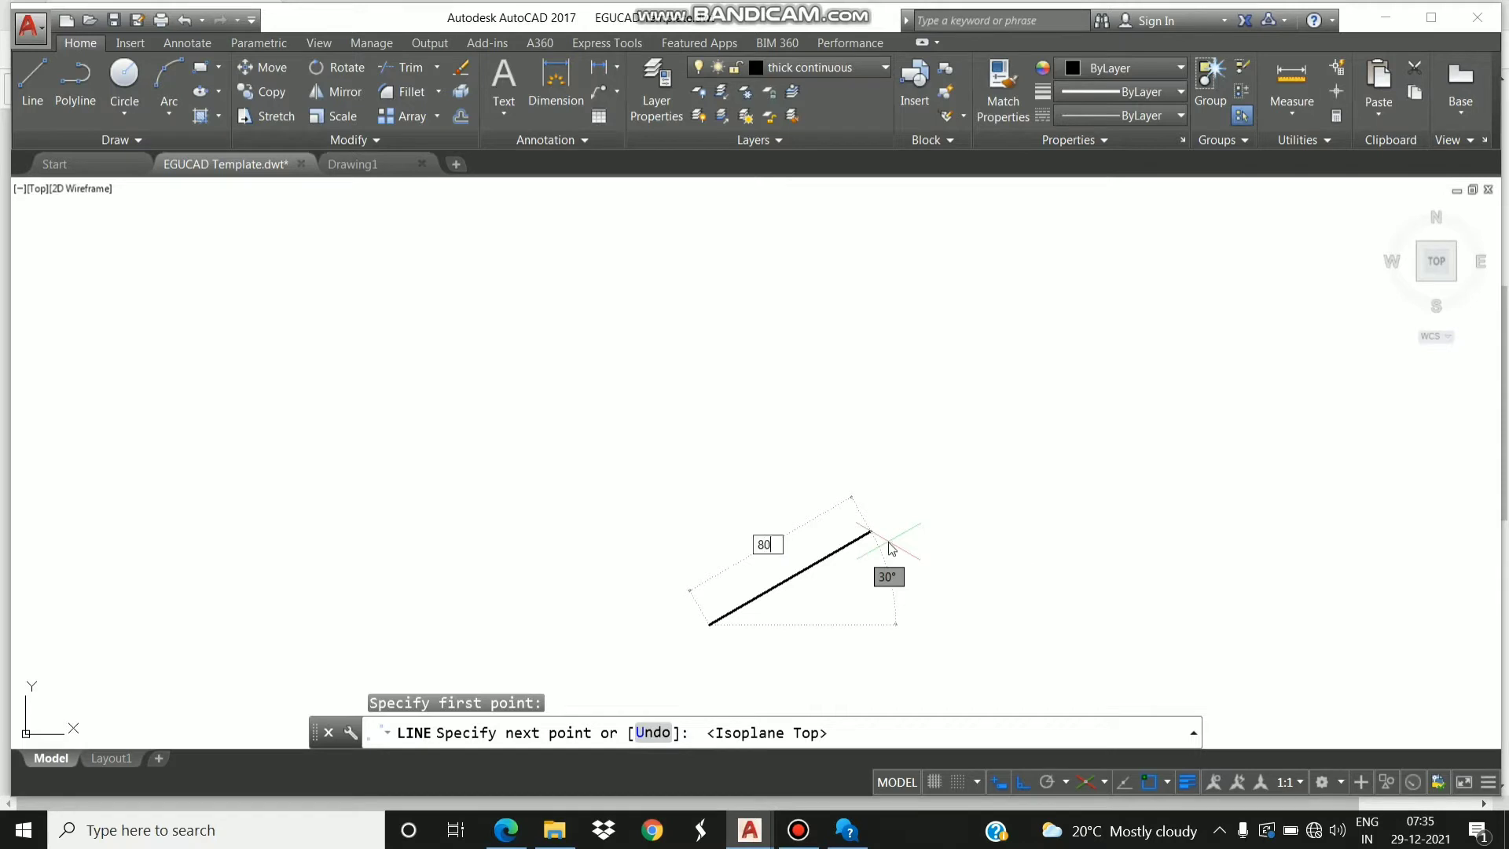
text(0)
key(Return)
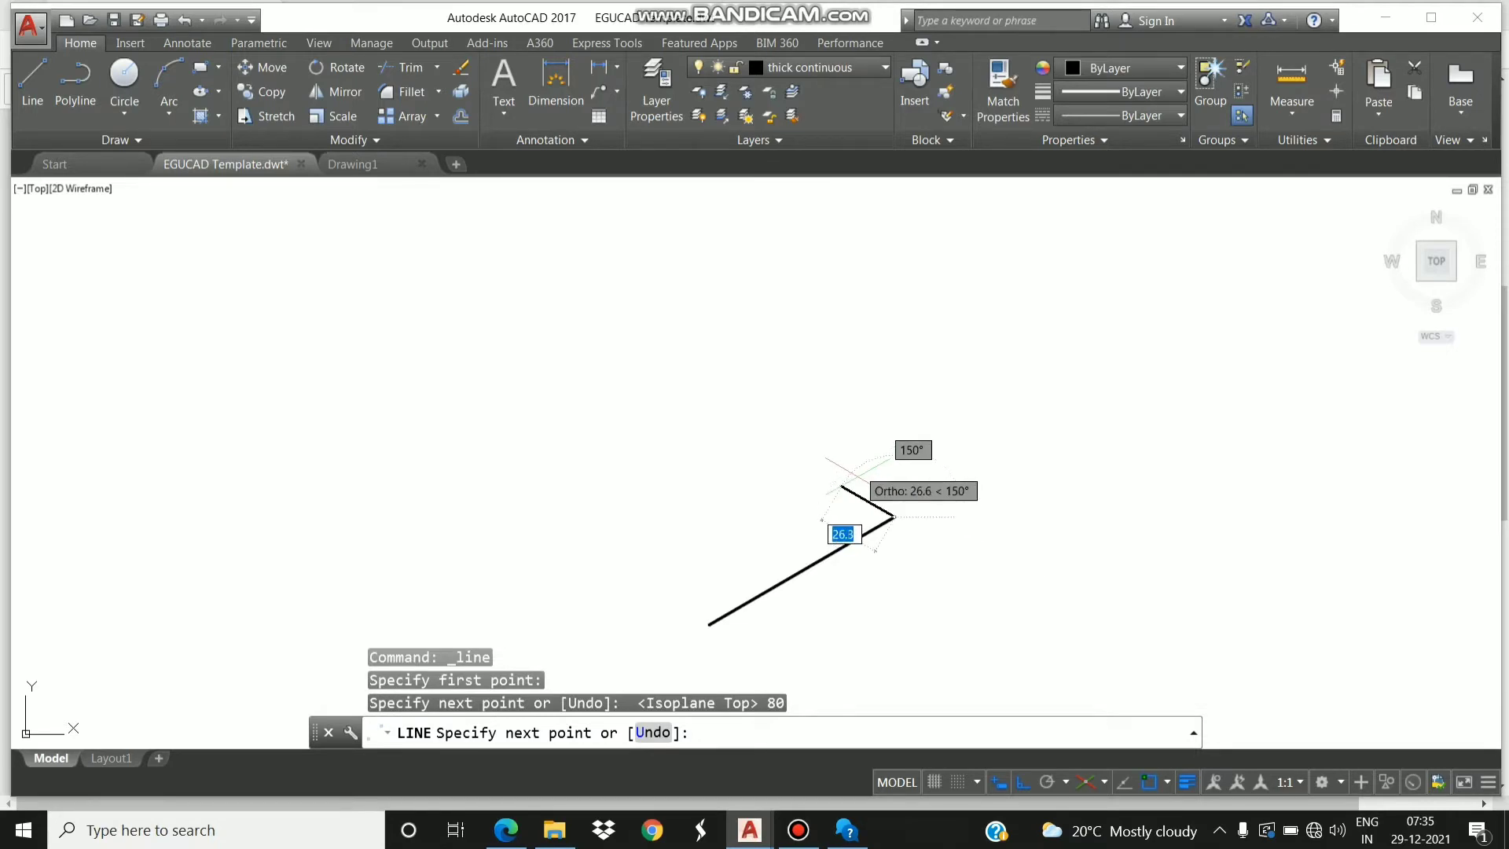
Switch to Isoplane Right and draw a 50-long vertical line up from the end of the bottom edge.
click(1102, 782)
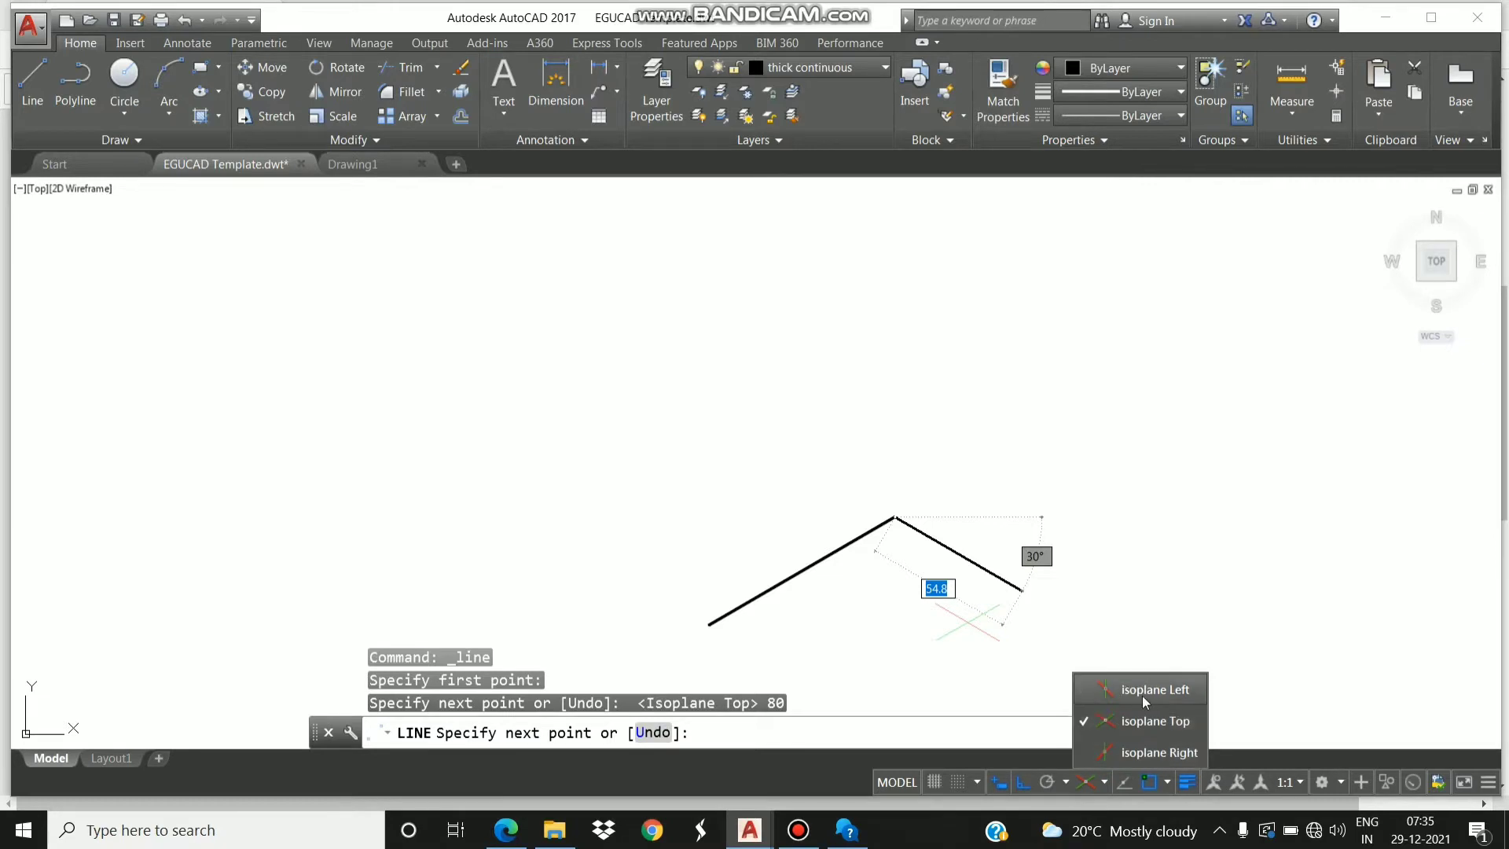
click(1154, 746)
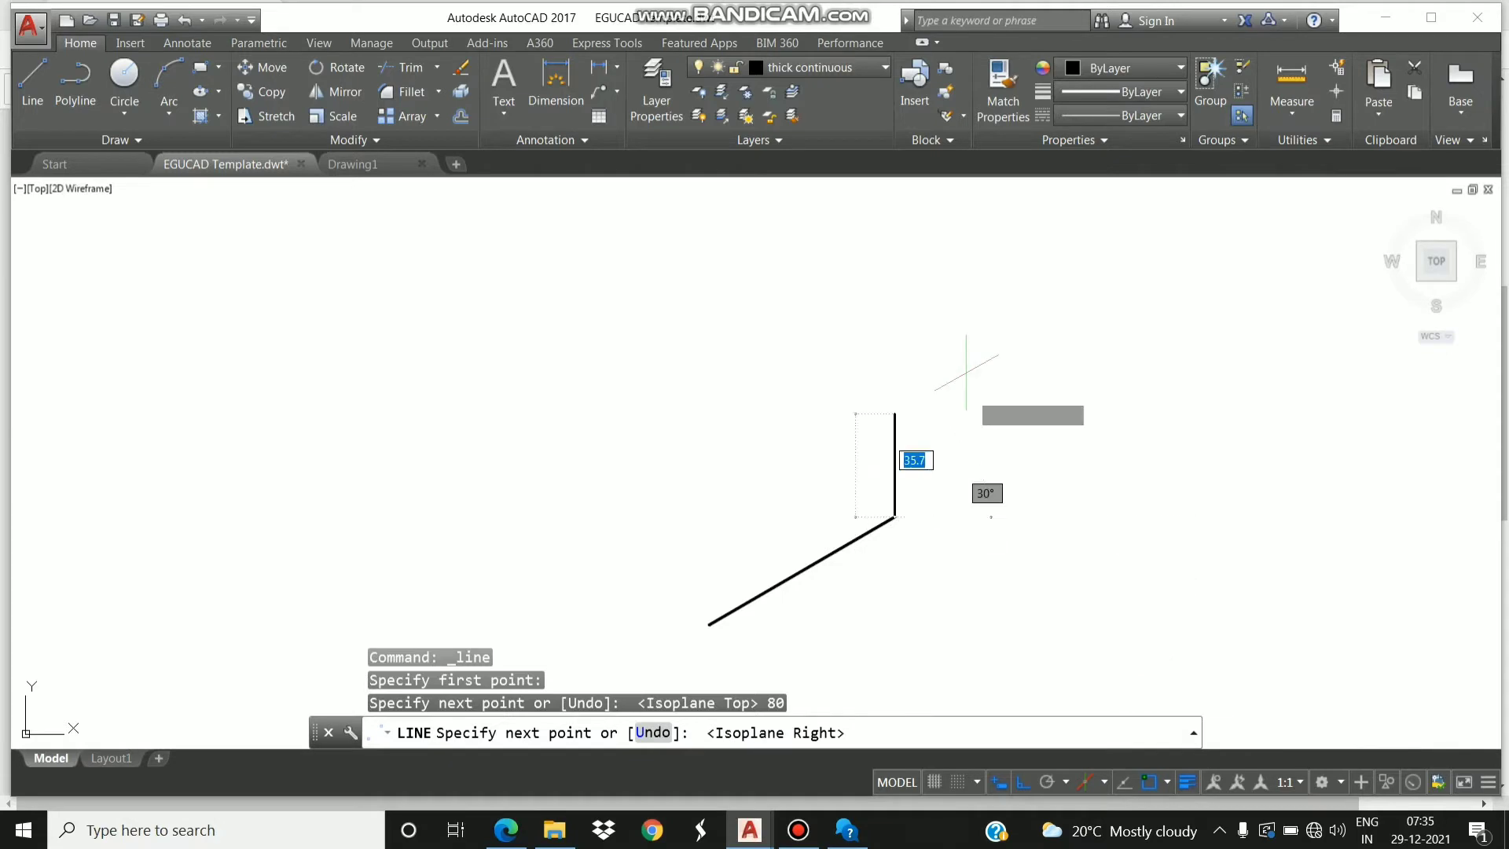
text(5)
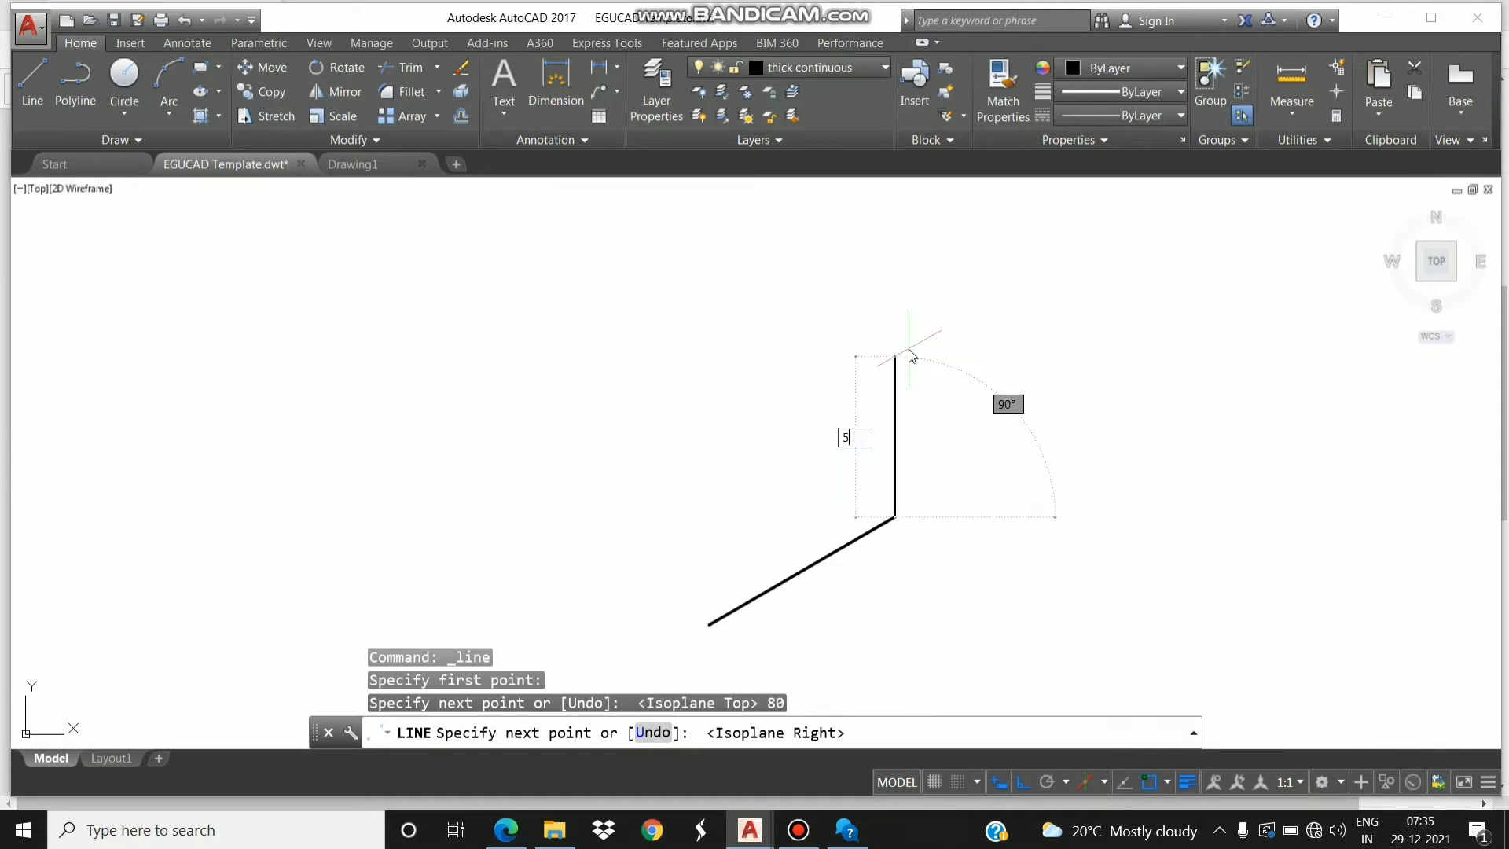
text(0)
key(Return)
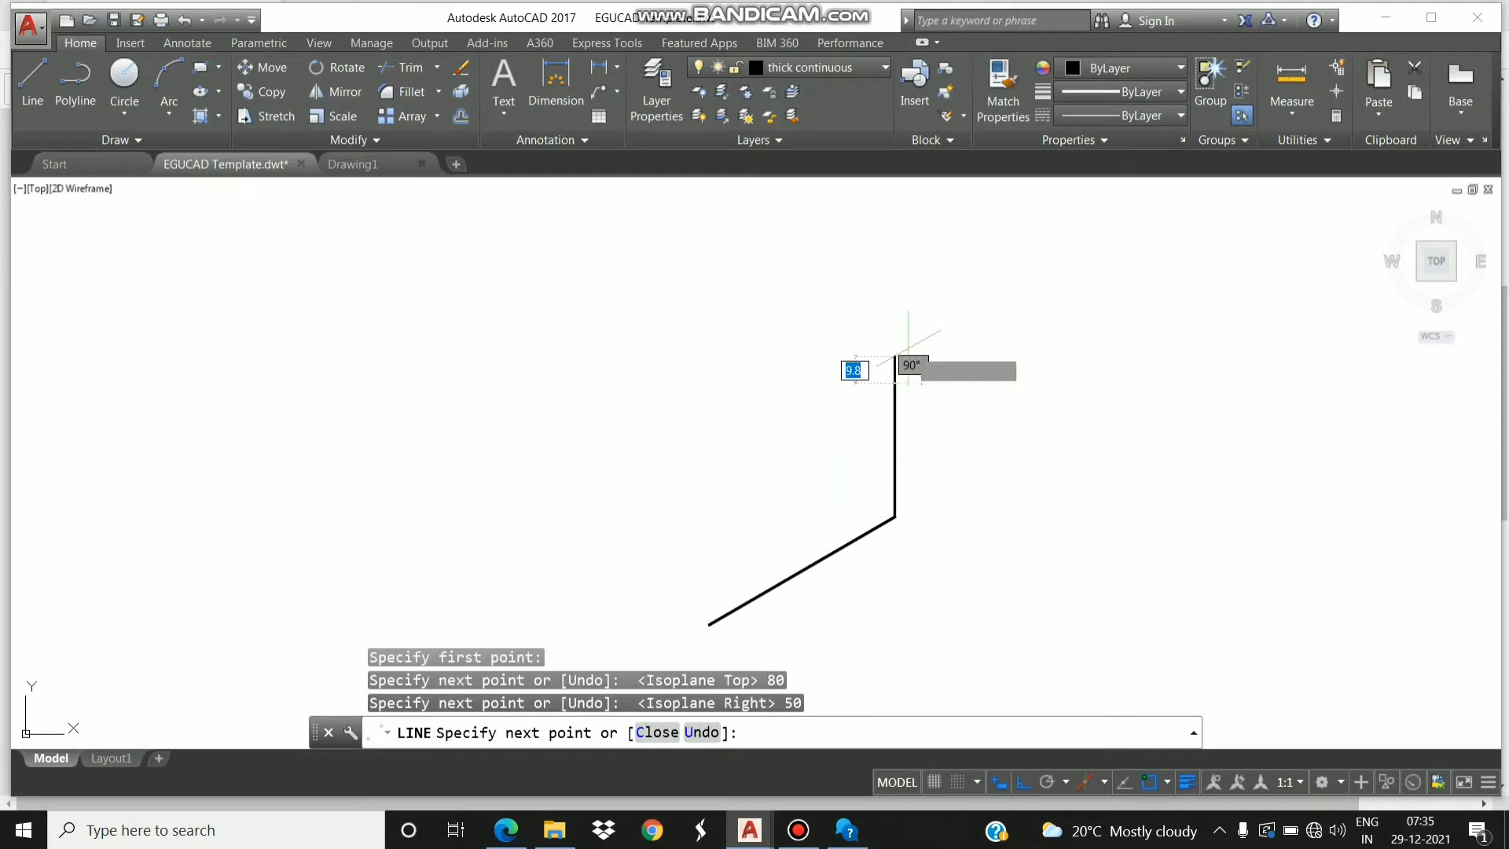
Complete the isometric box face with an 80-long top edge parallel to the base and a 50-long vertical edge down to the start.
text(8)
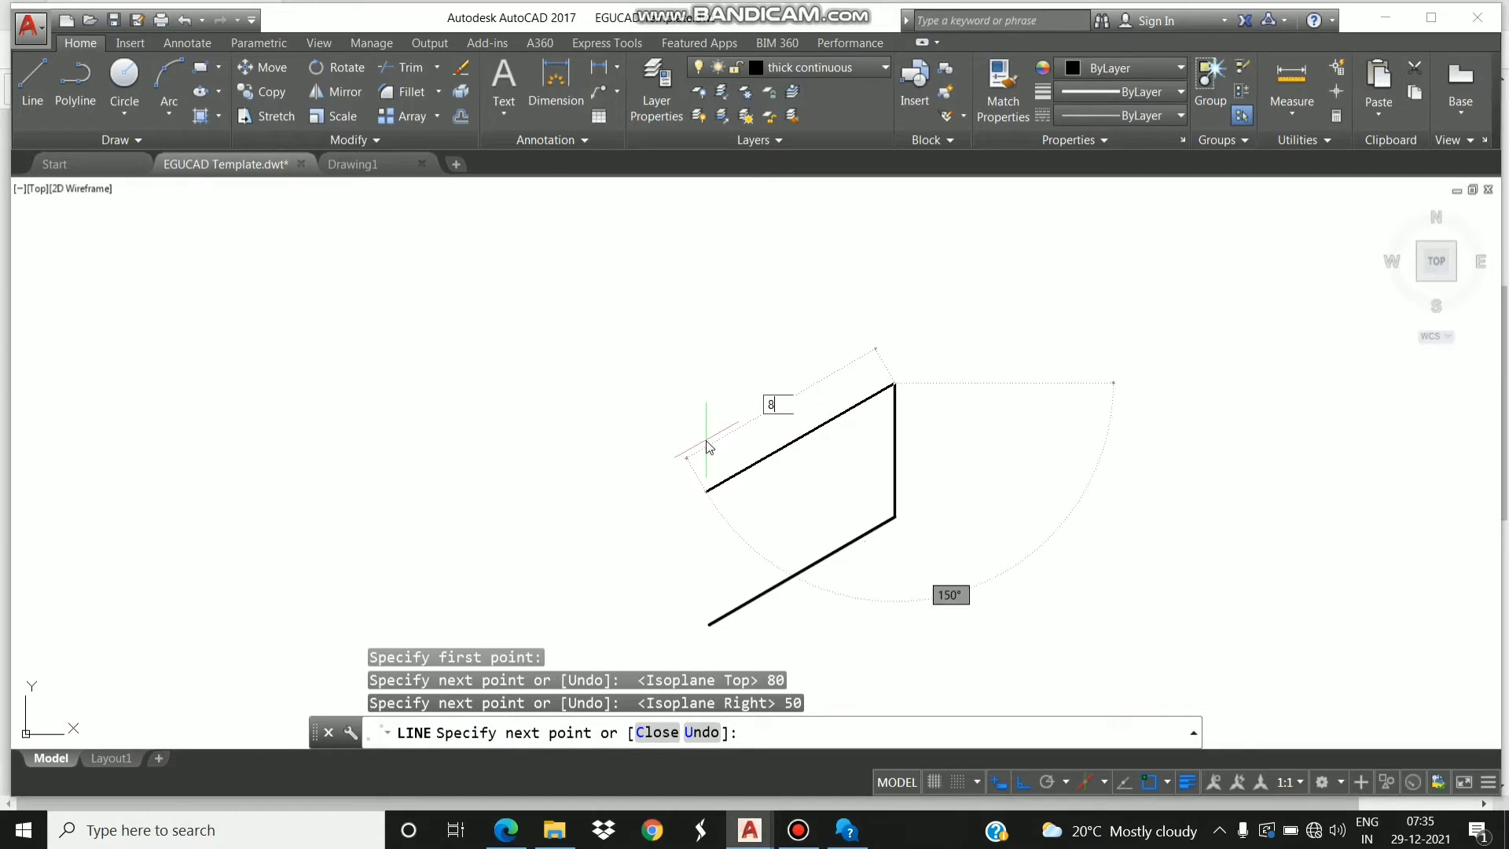
text(0)
key(Return)
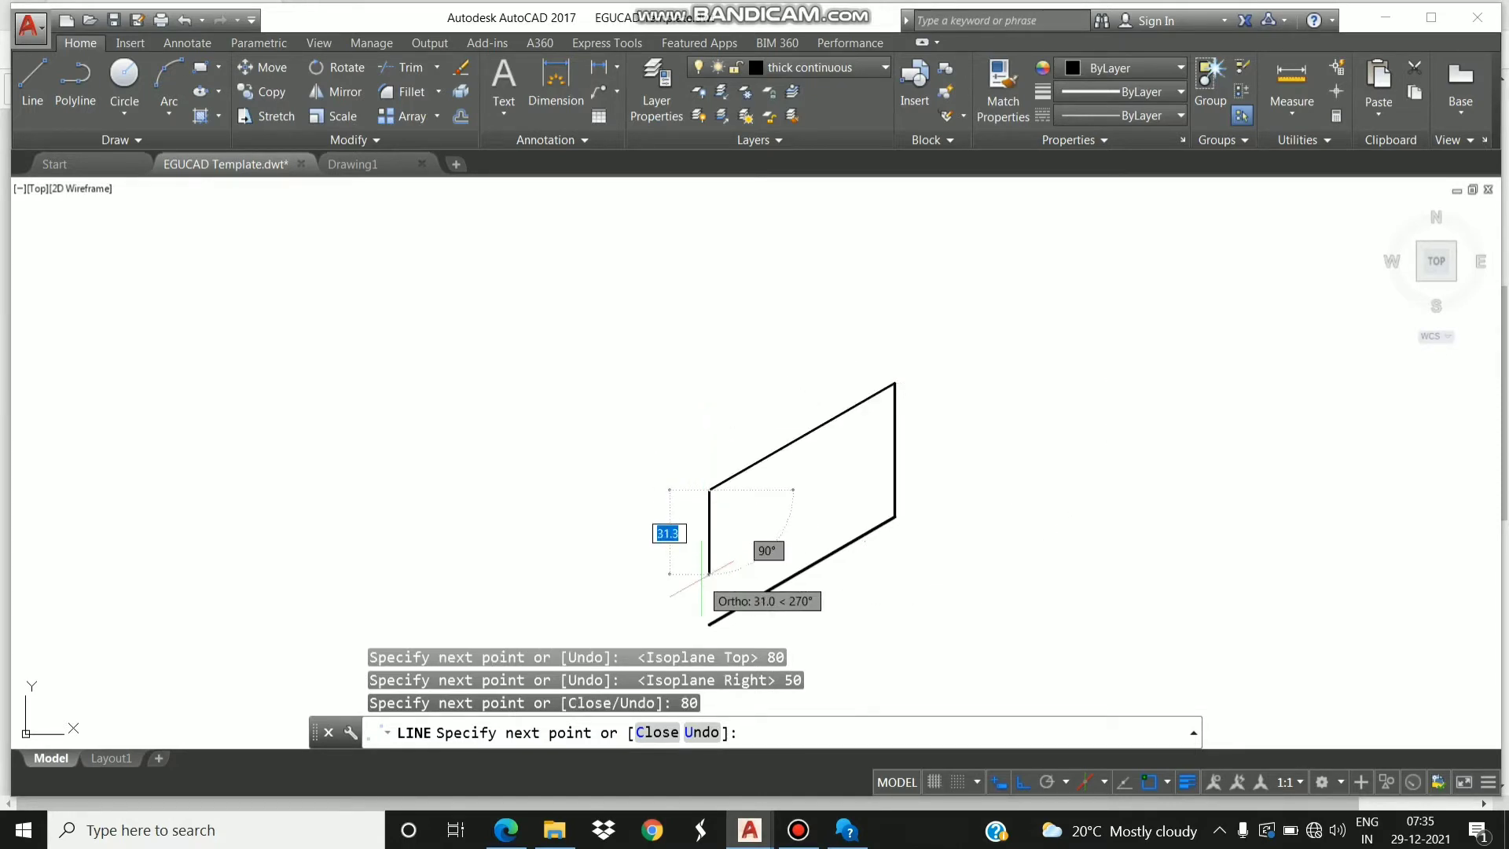
text(50)
key(Return)
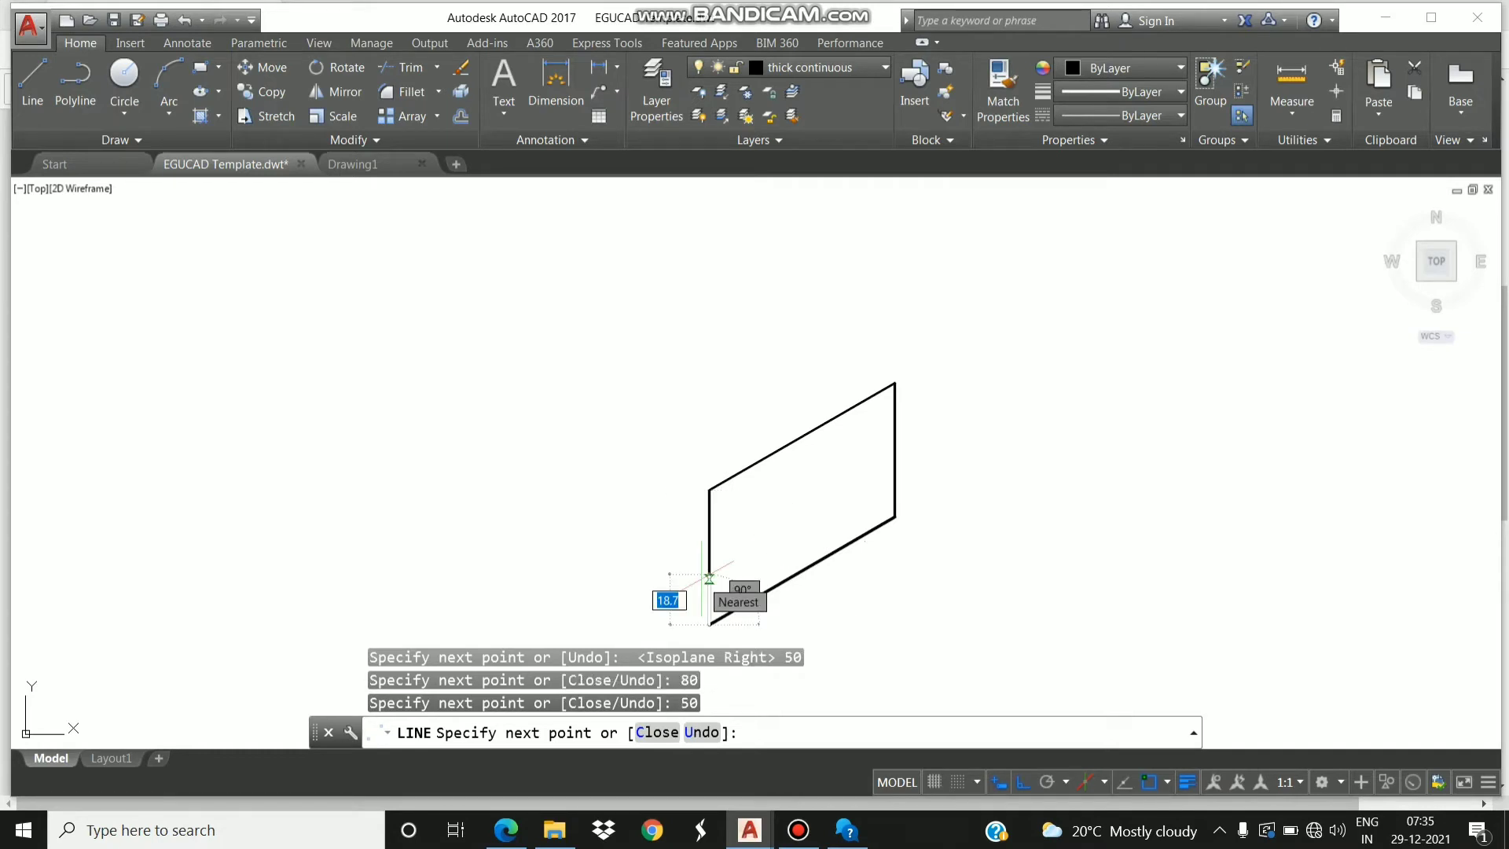
key(Escape)
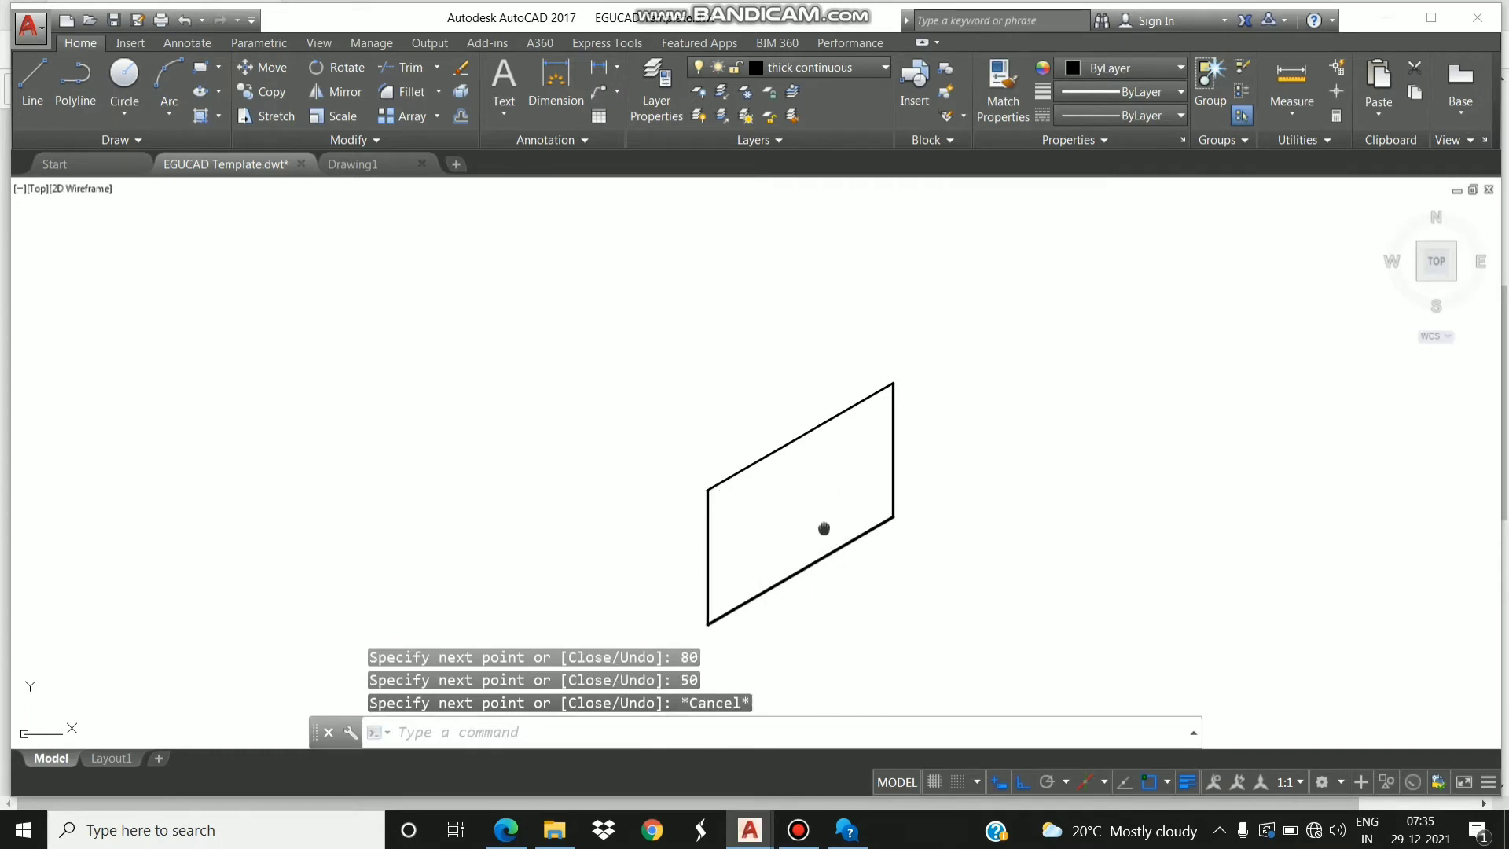
Set the lineweight of all four outline edges to 0.05 mm.
middle_drag(826, 529, 812, 501)
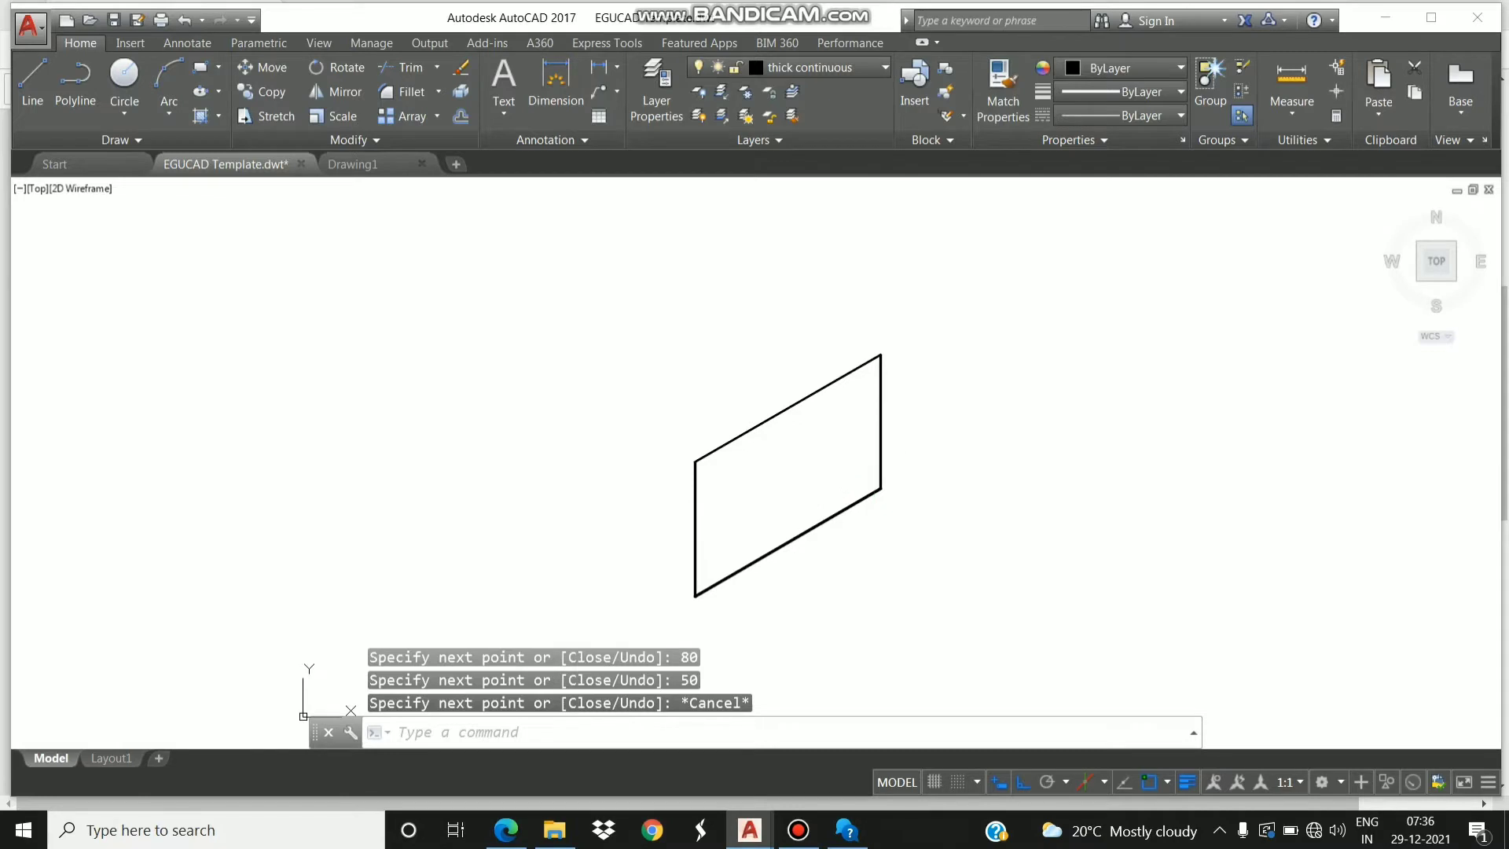
key(ctrl+a)
click(1152, 91)
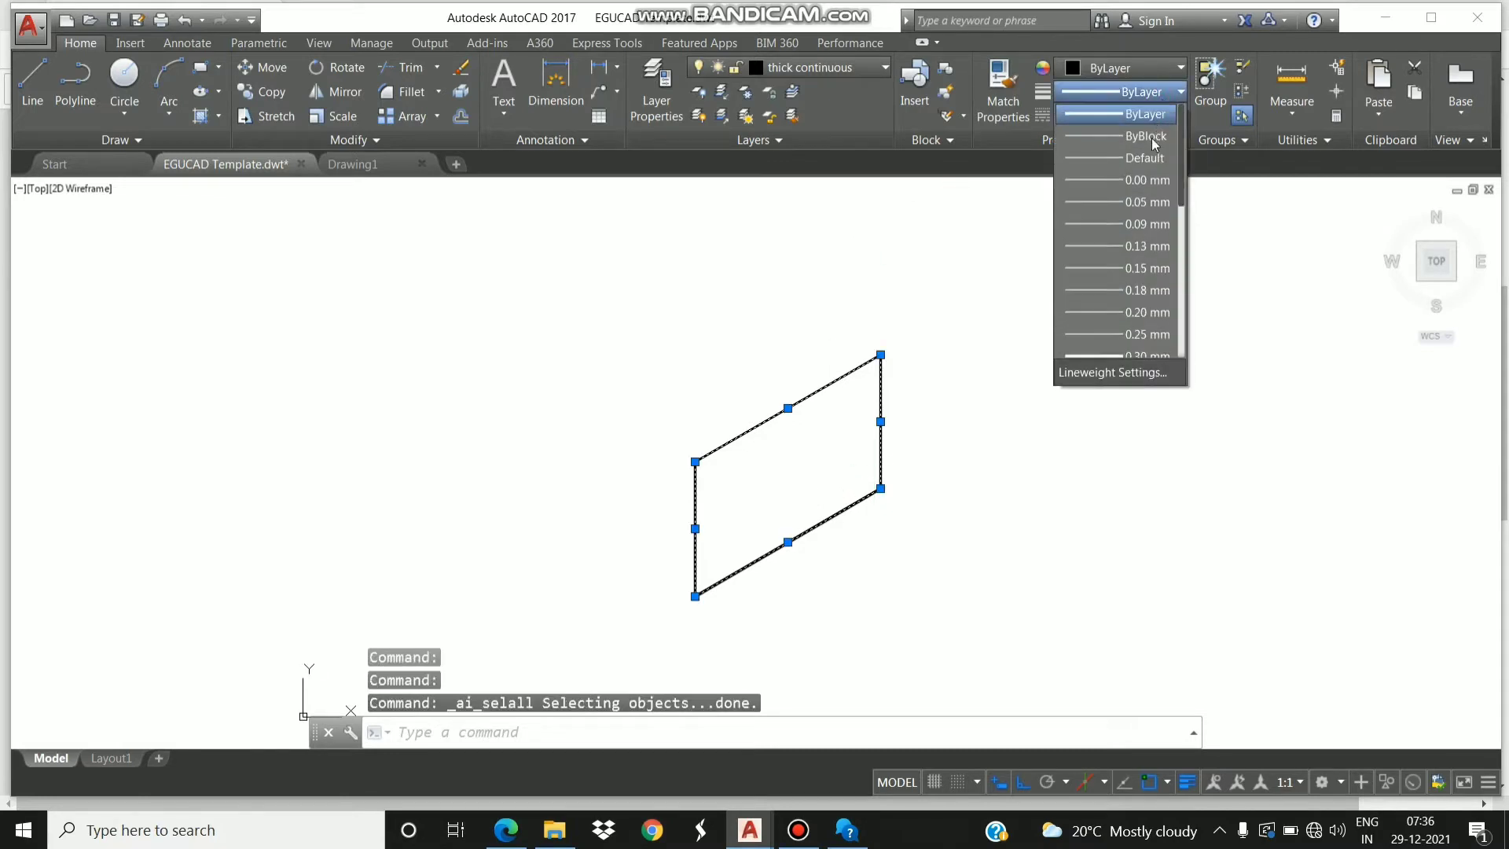
click(1149, 202)
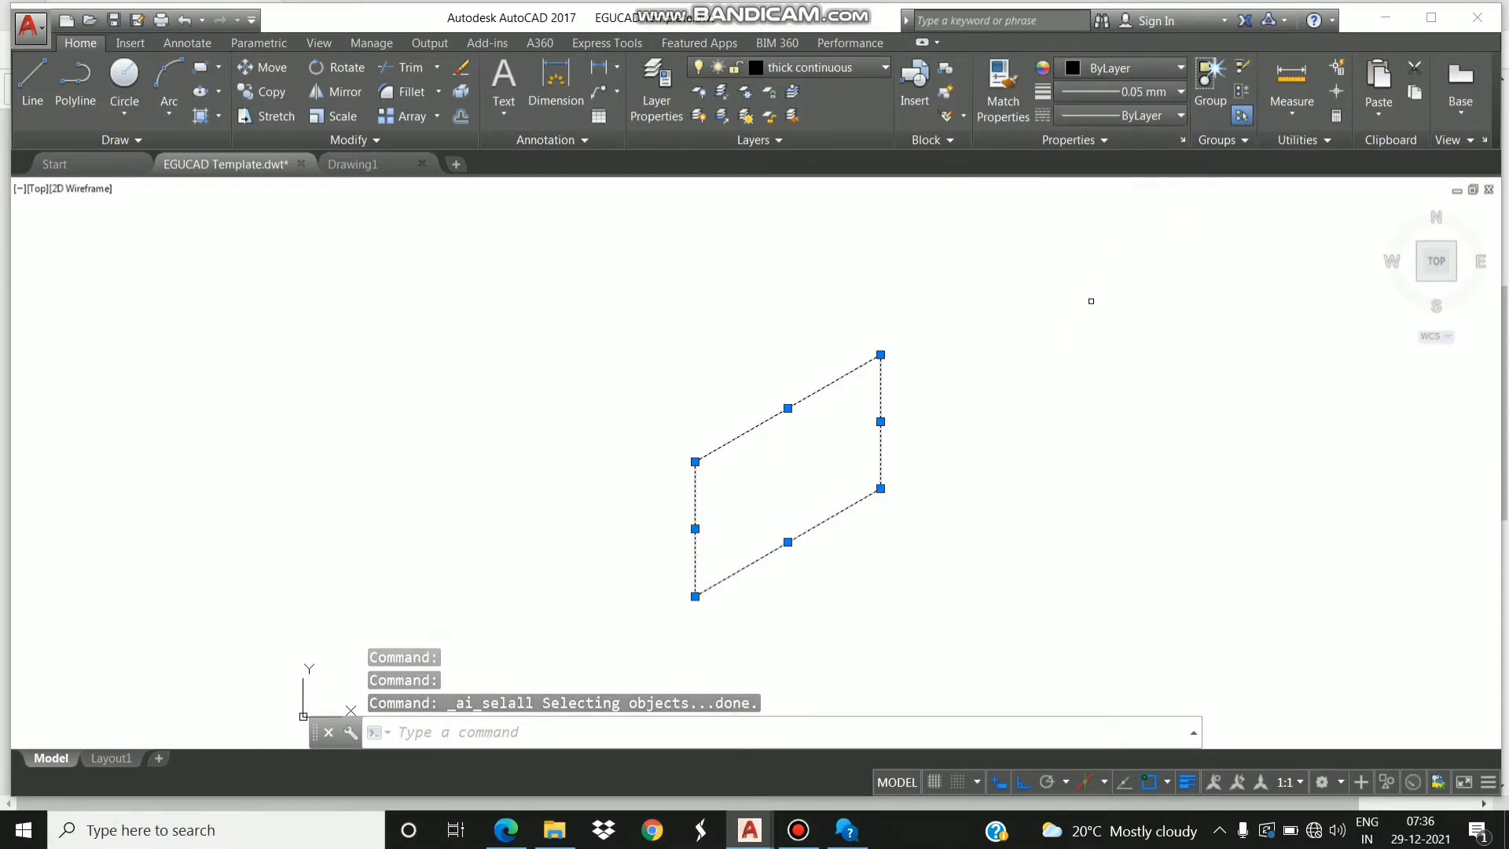
key(Escape)
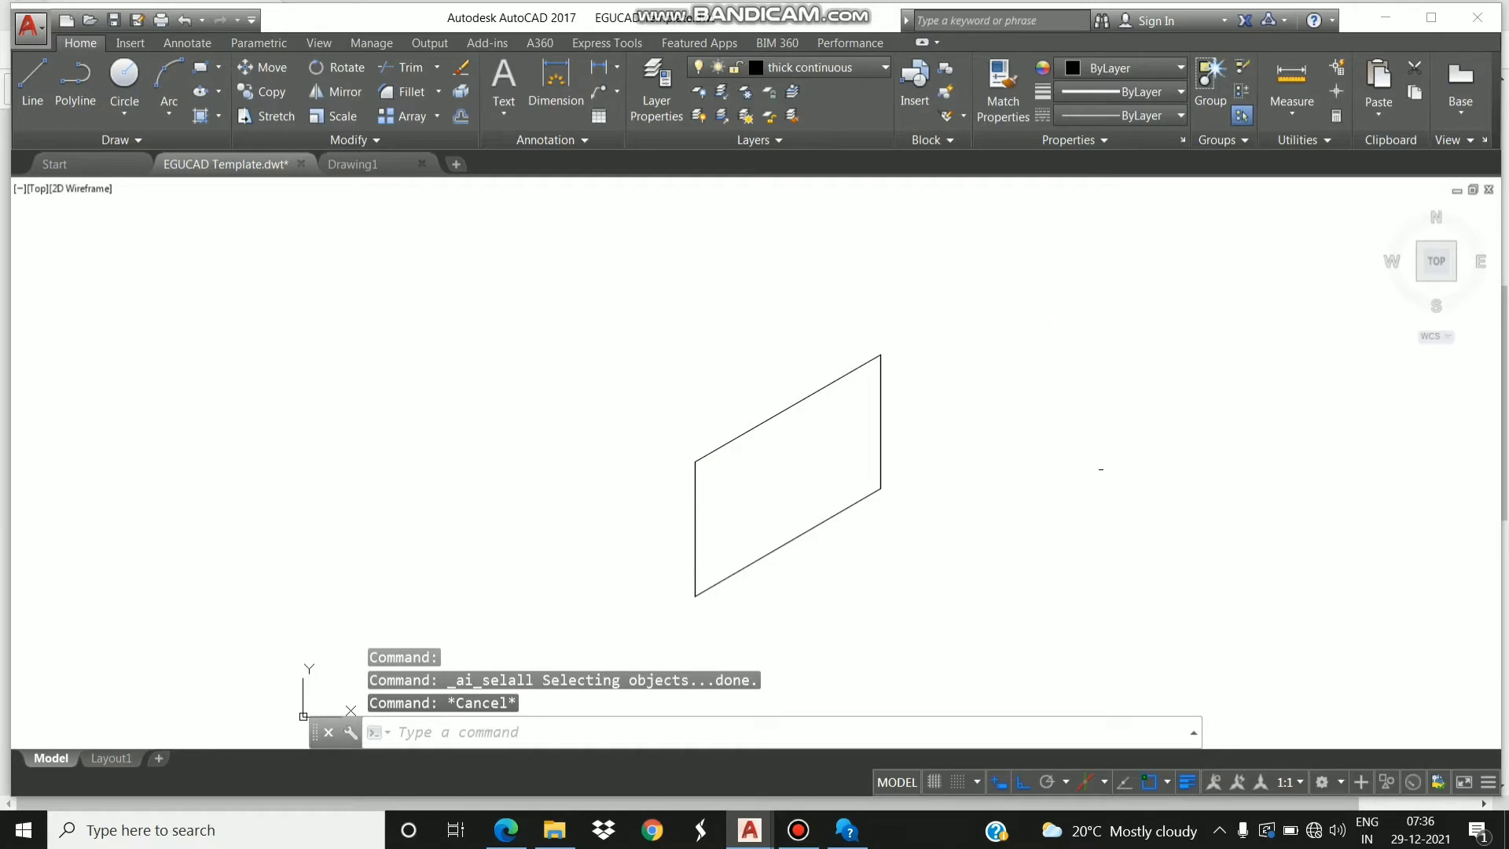
Trace the face's full bottom edge with a line and continue 30 up the right edge.
click(32, 114)
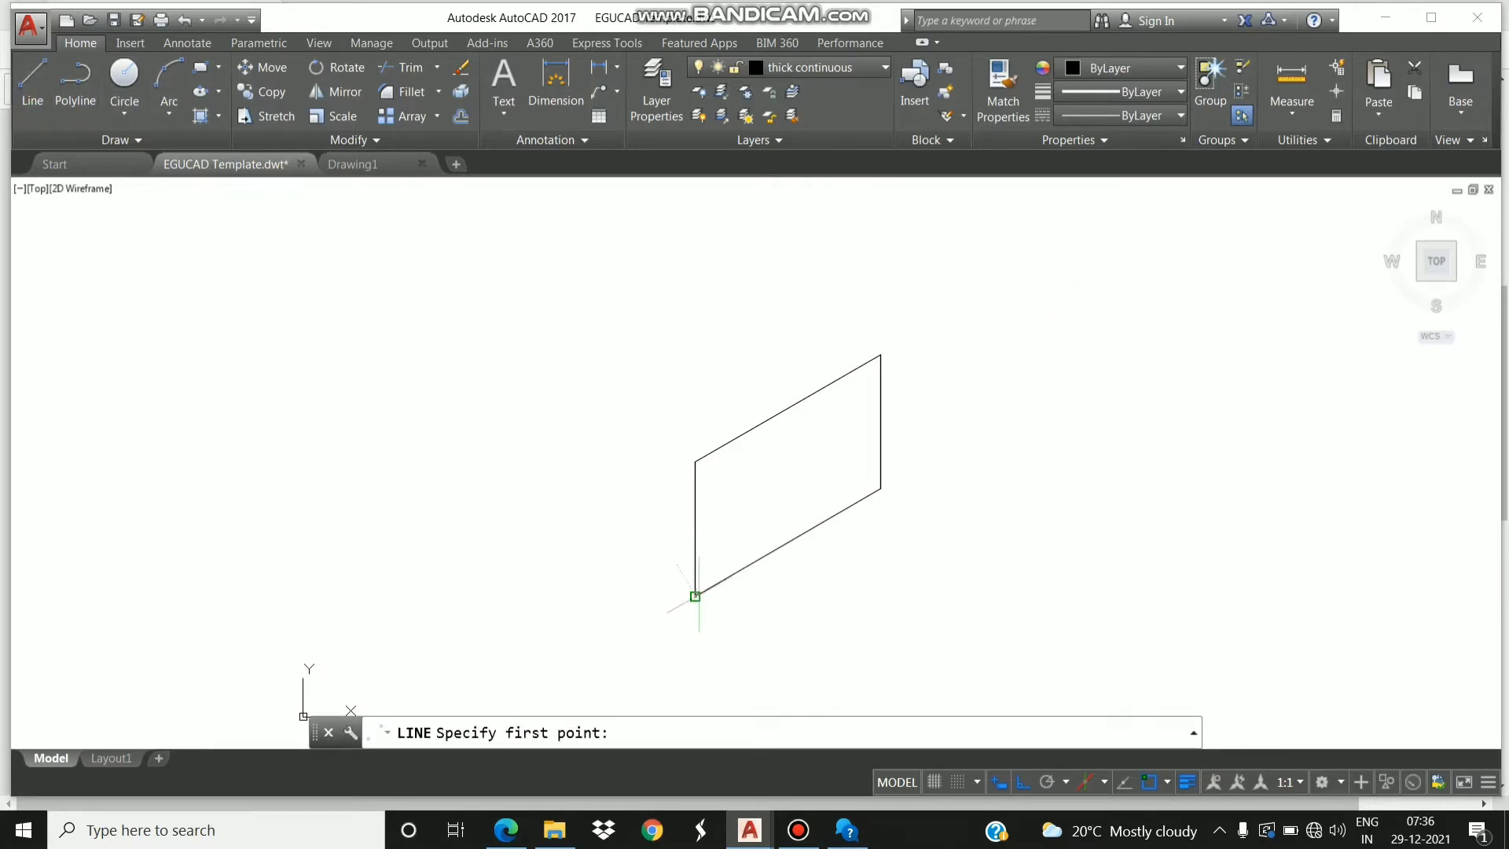
click(696, 596)
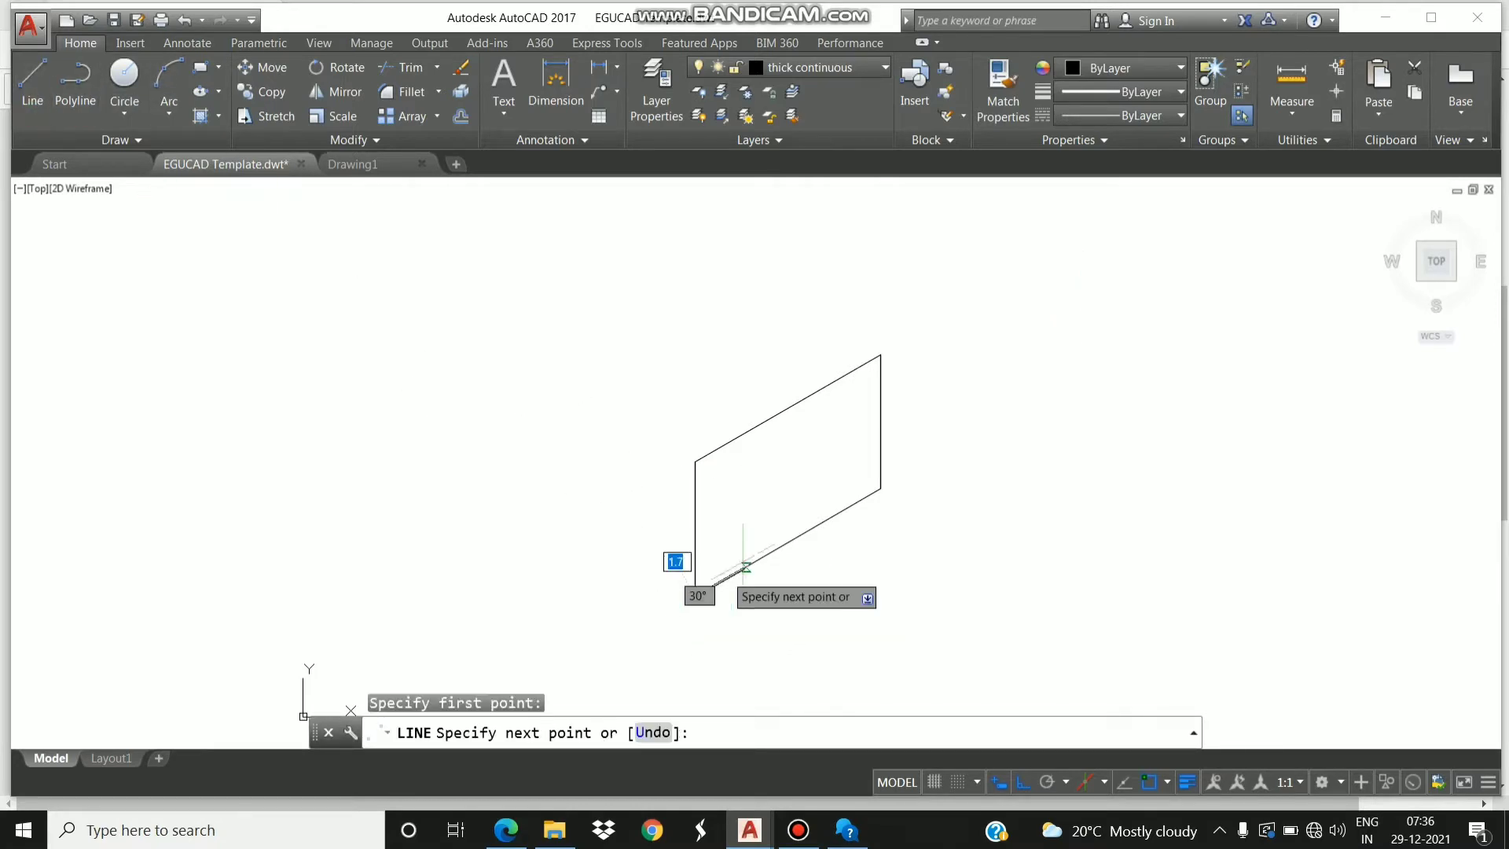
click(873, 493)
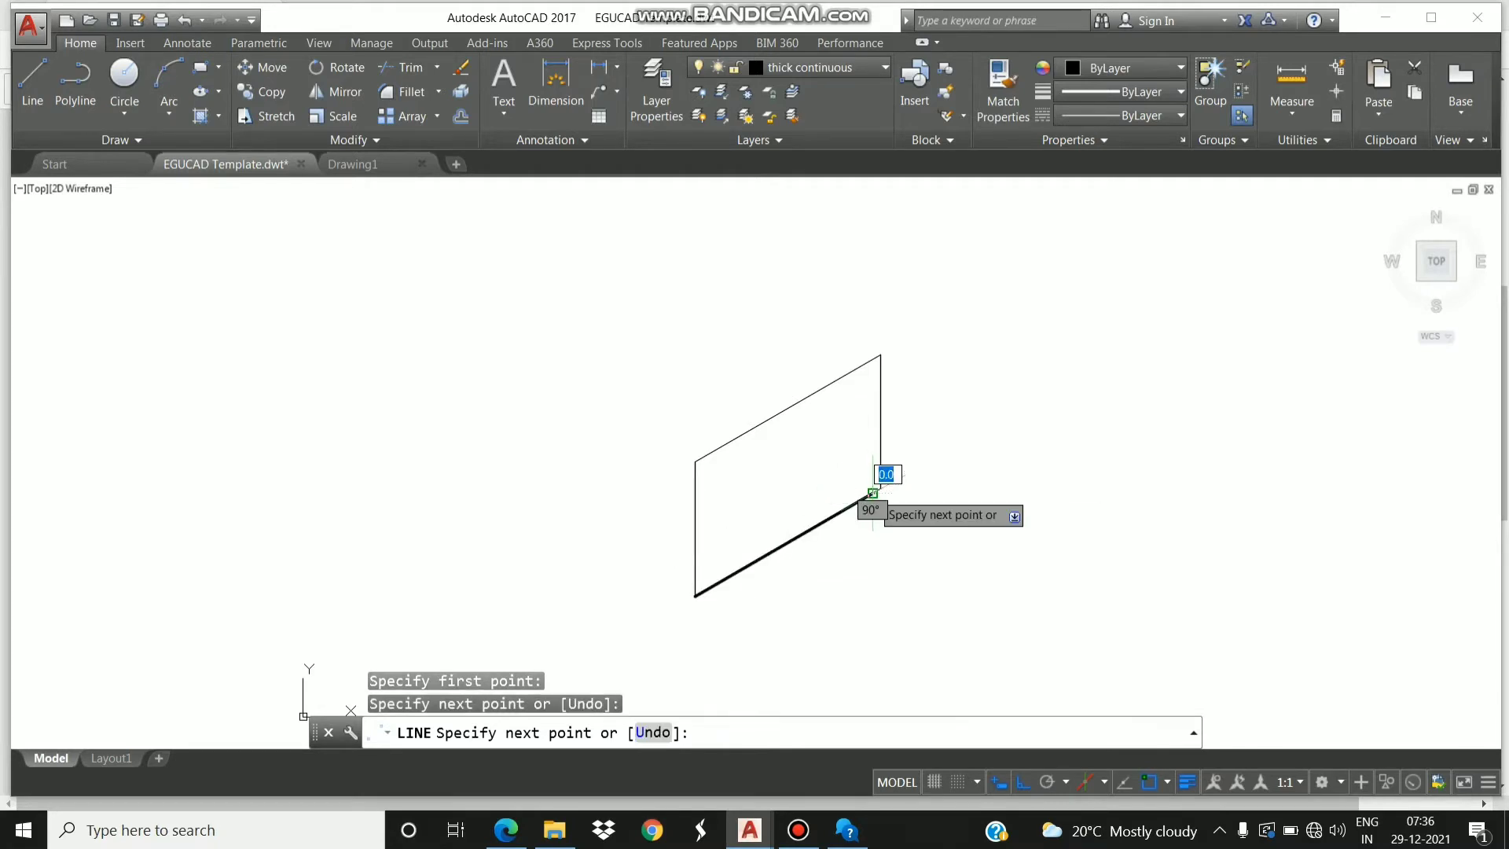
key(ctrl+z)
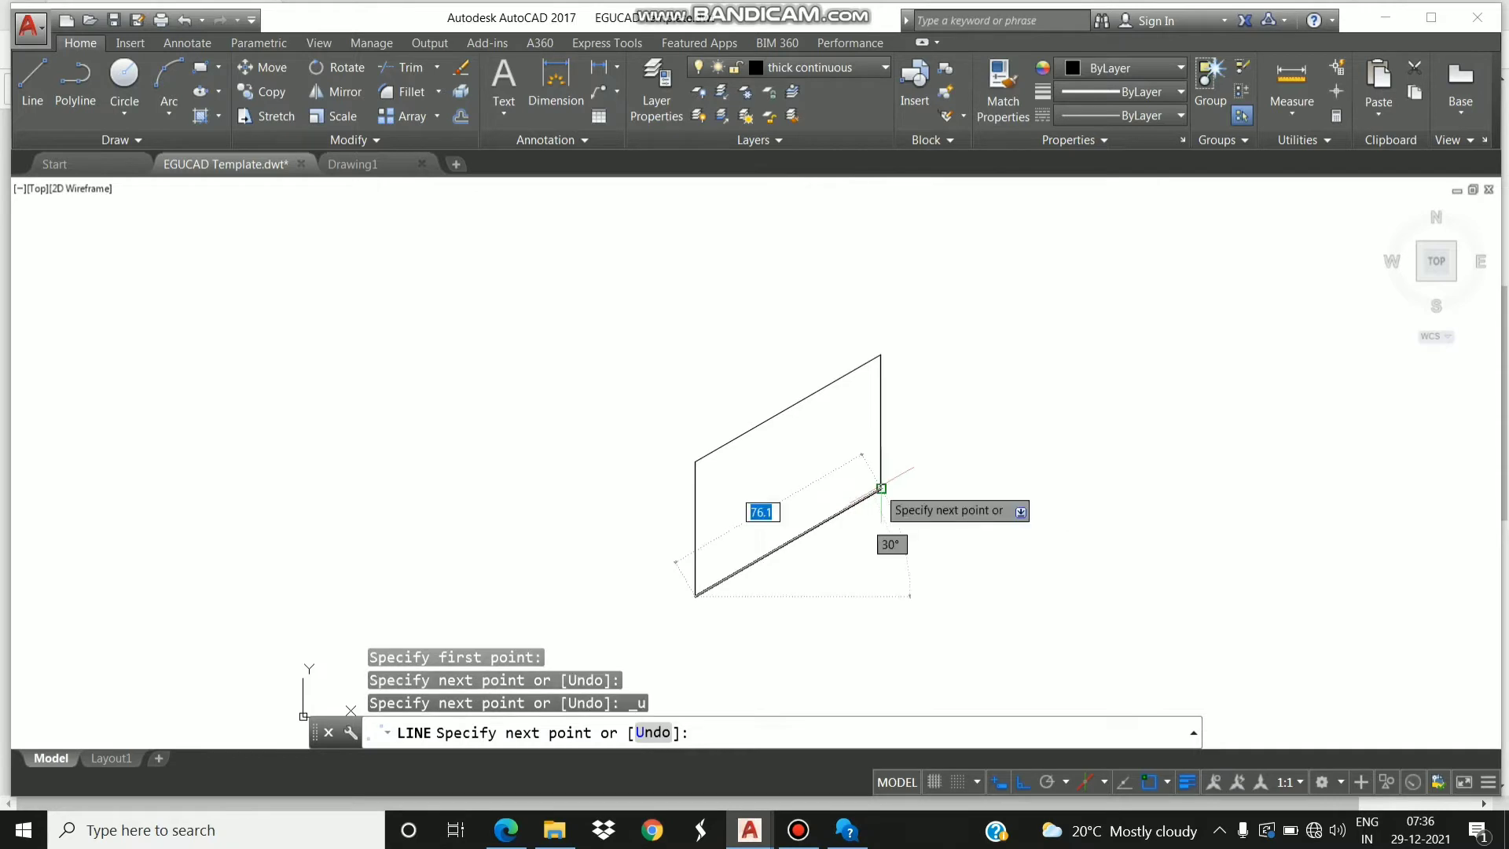
click(880, 489)
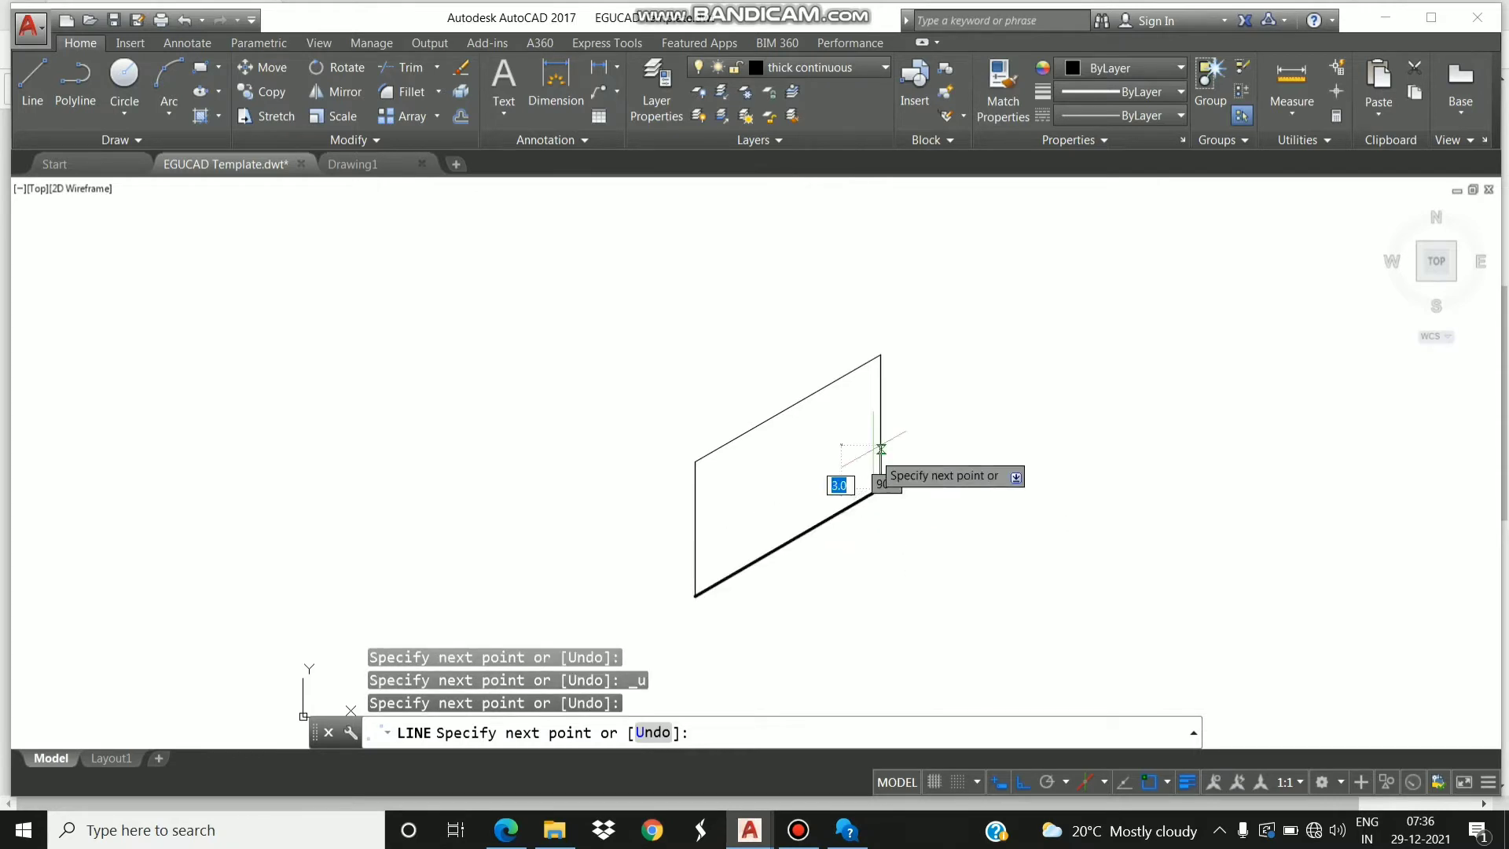
text(30)
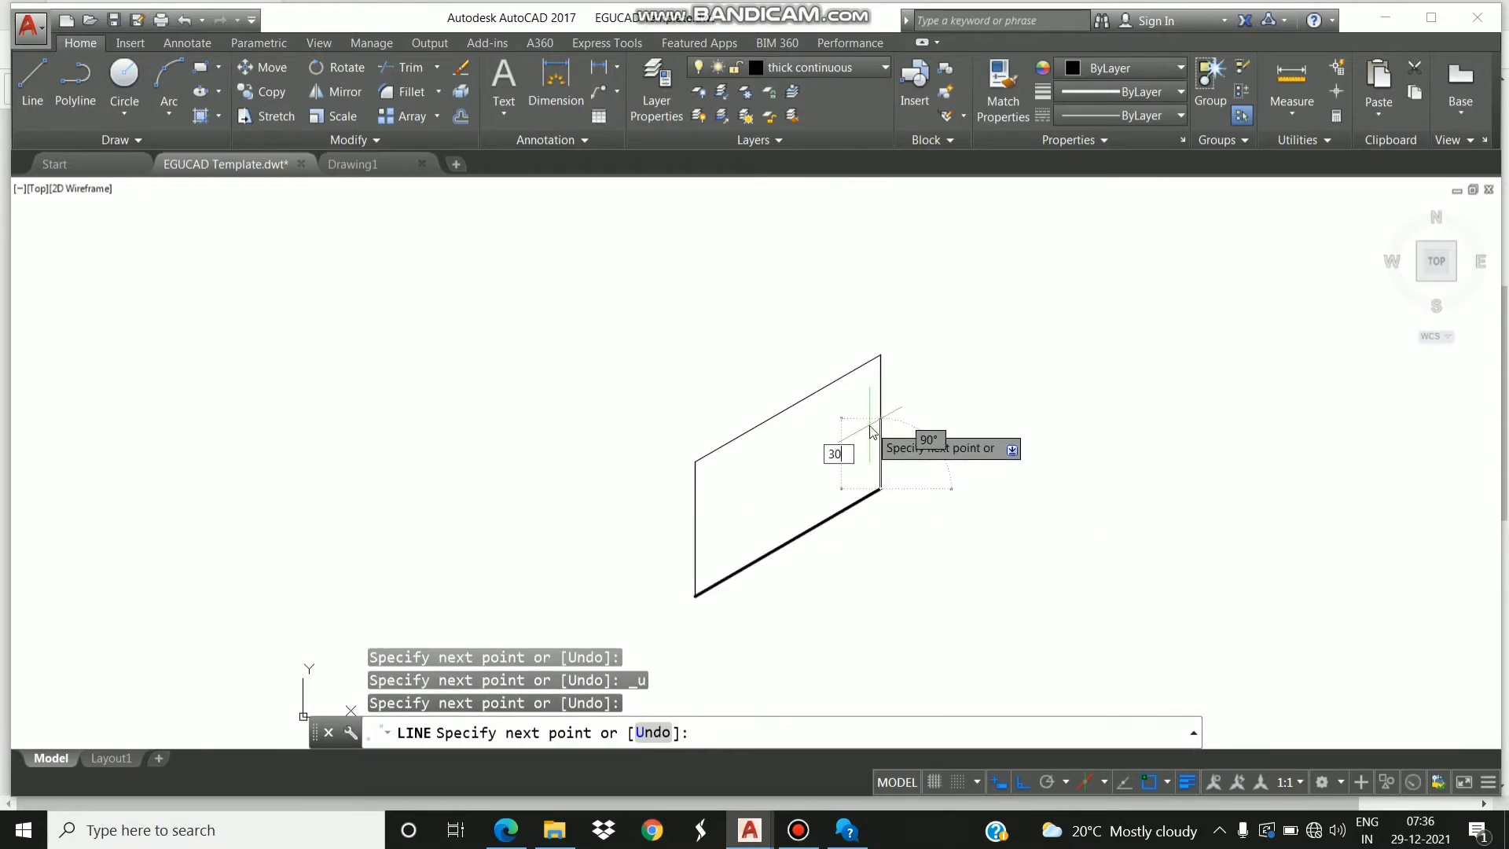
key(Return)
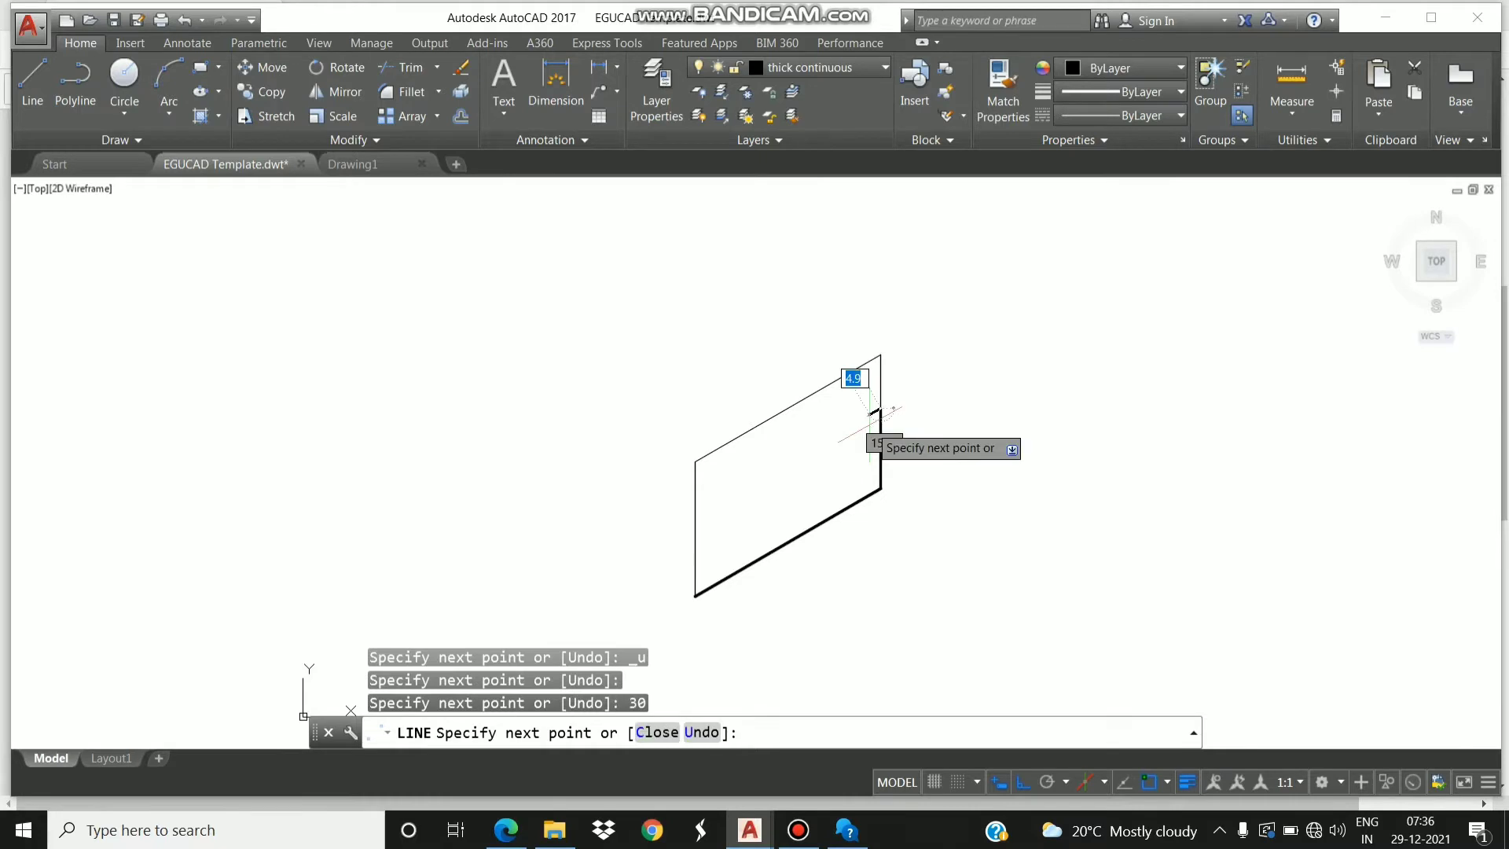
key(Escape)
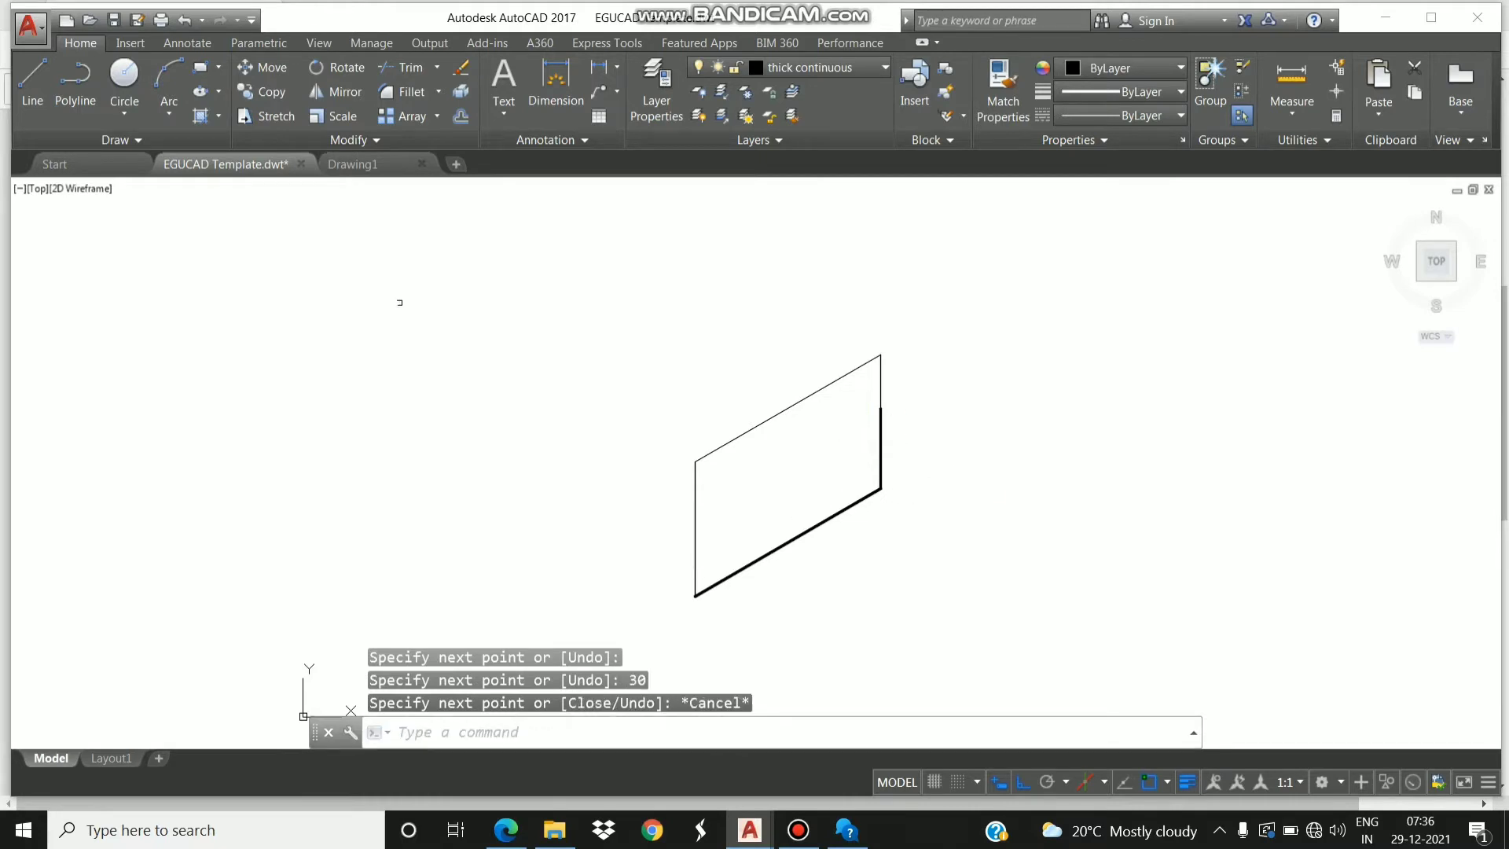
Draw a 30-long line up the left edge from the face's lower-left corner.
click(49, 95)
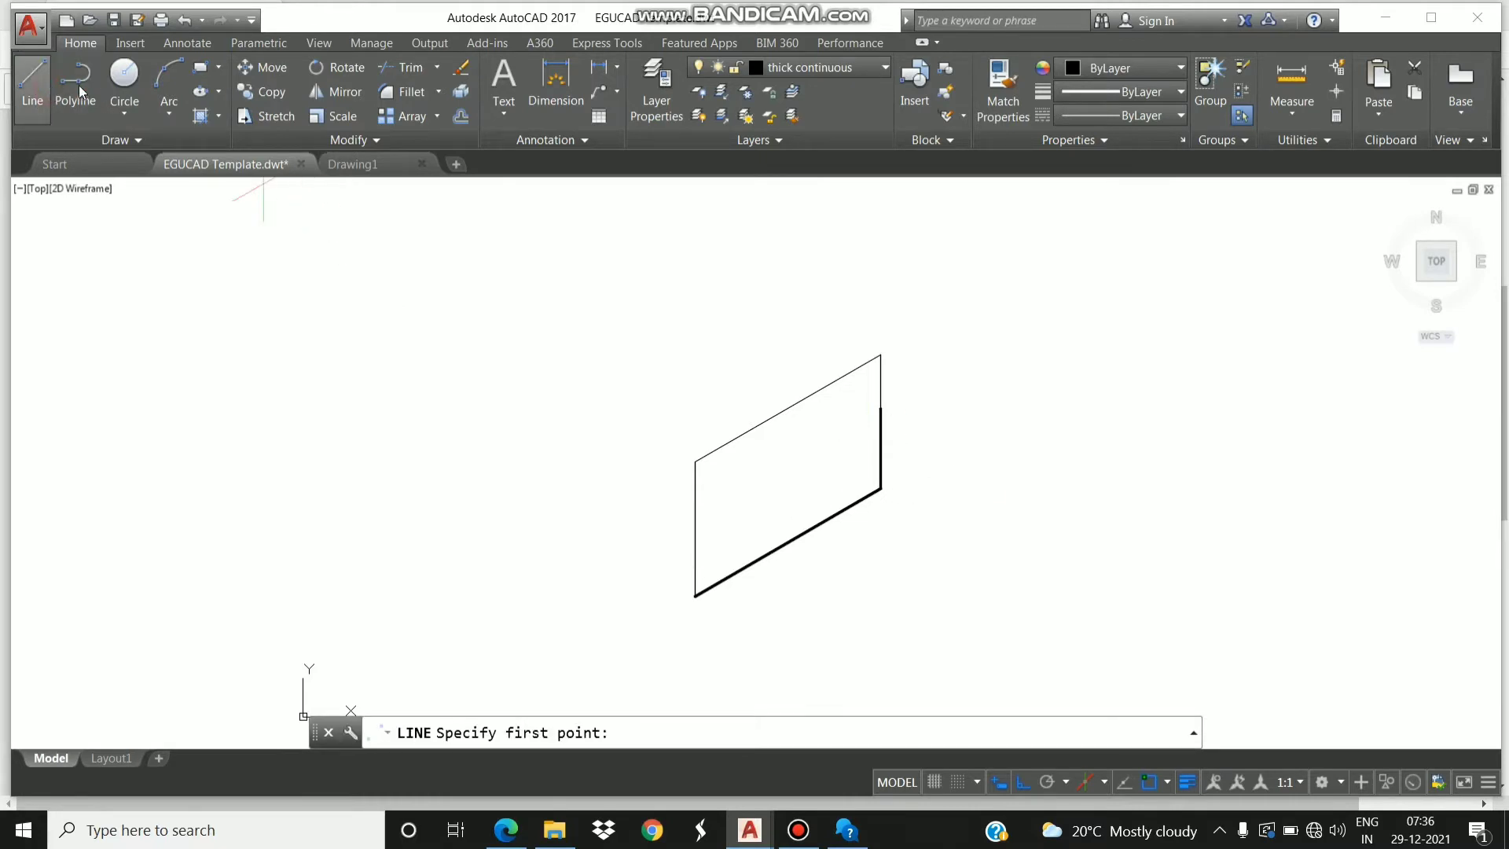
click(695, 596)
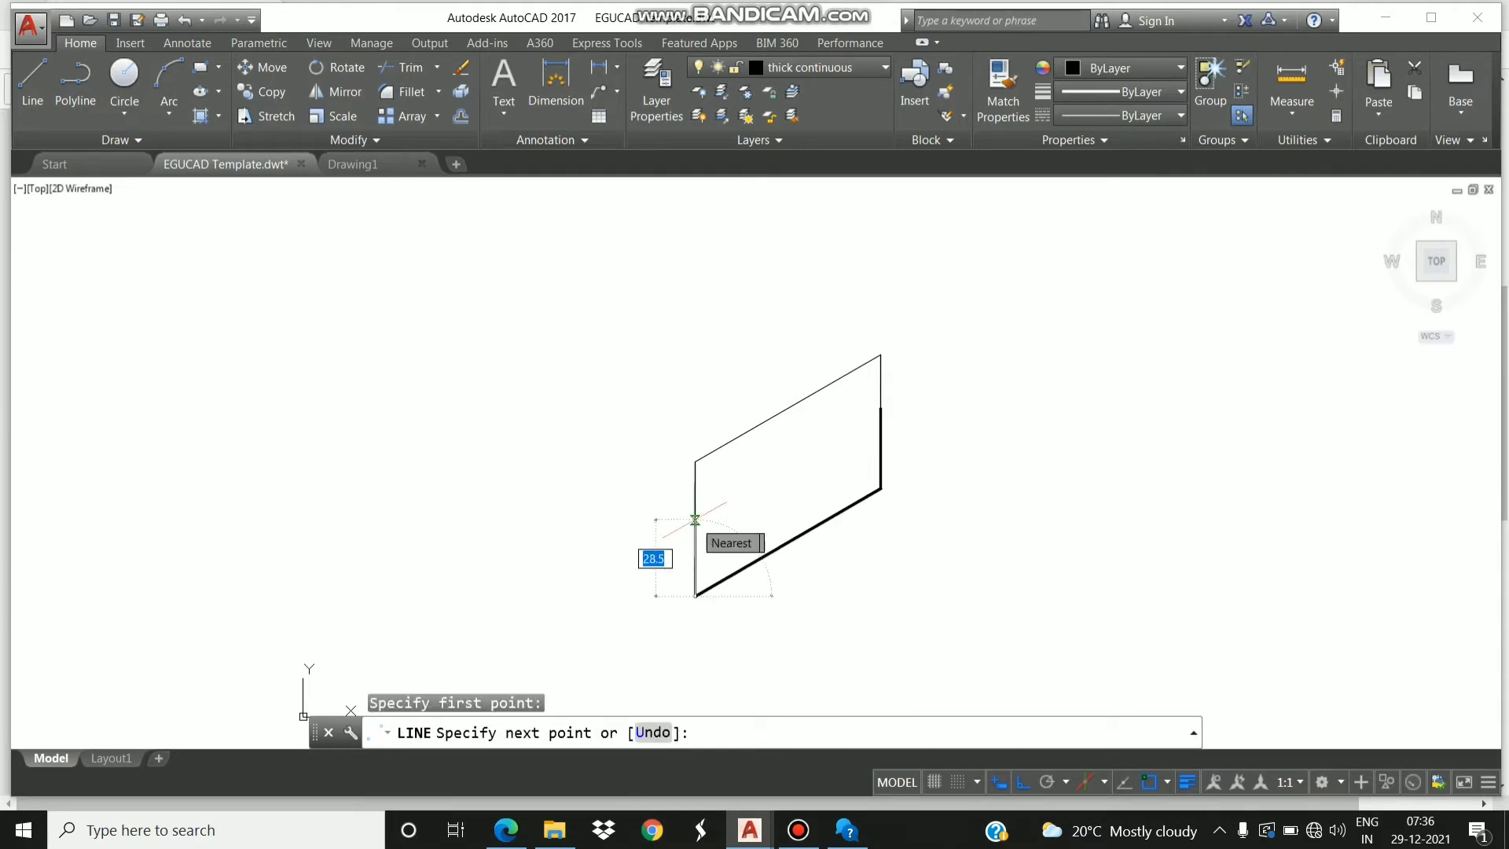
text(30)
key(Return)
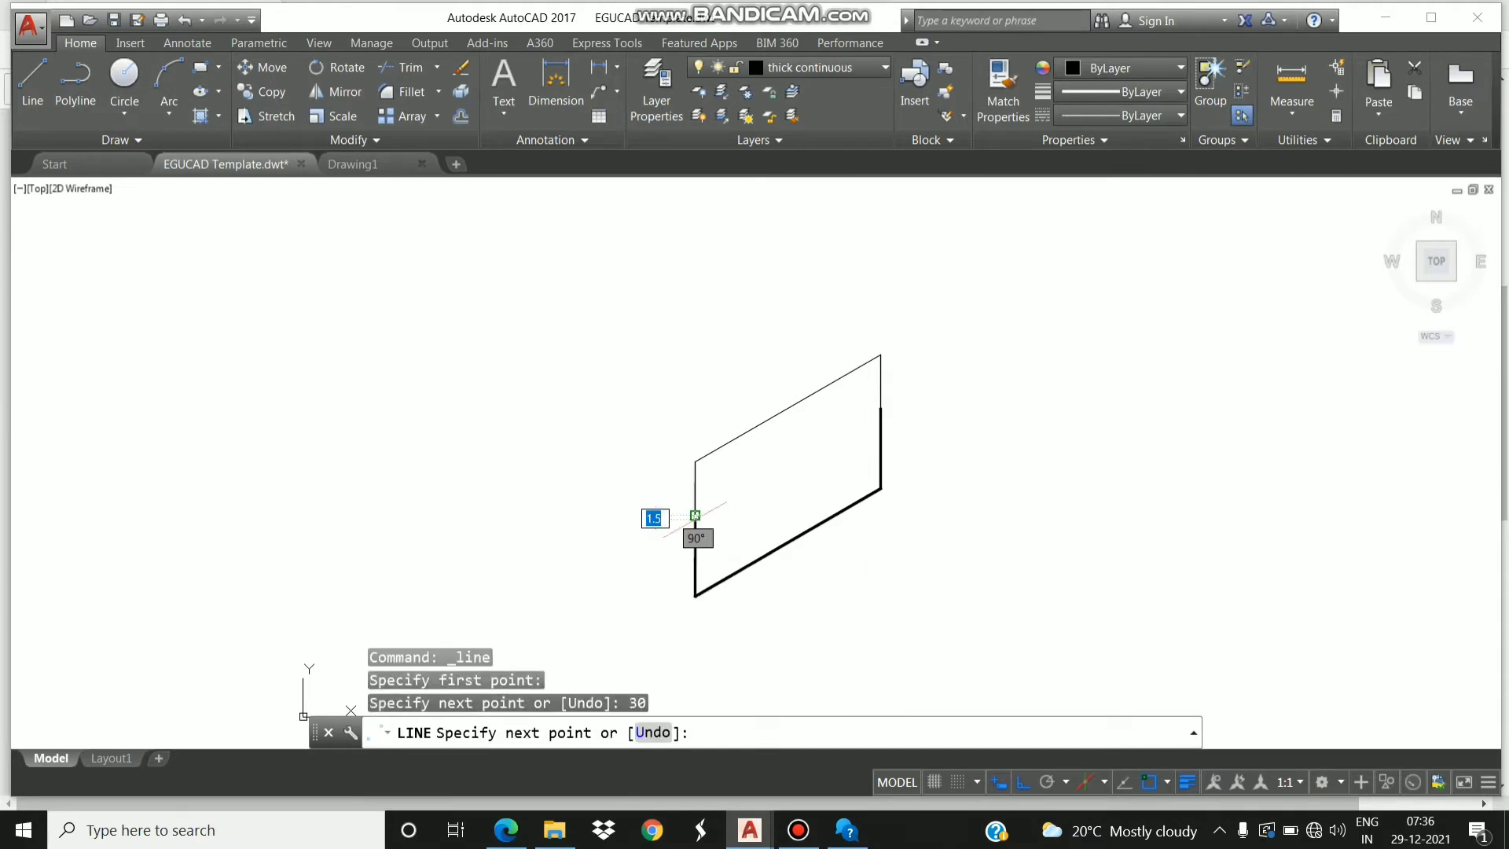
key(Escape)
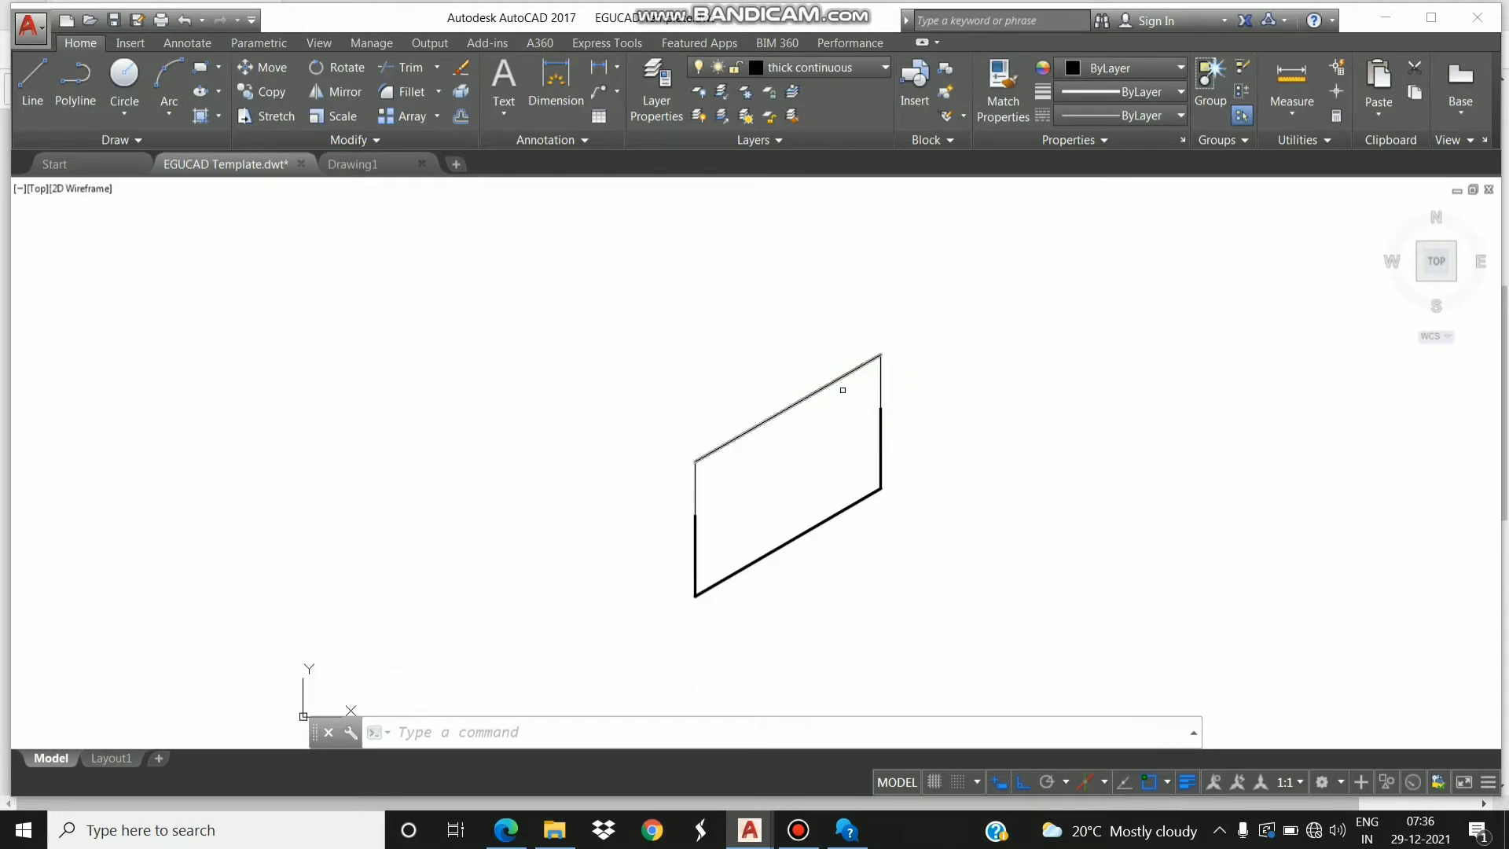
Draw a 20-long line along the top edge from the upper-left corner, then a sloping line to the top of the 30-long left line.
click(33, 83)
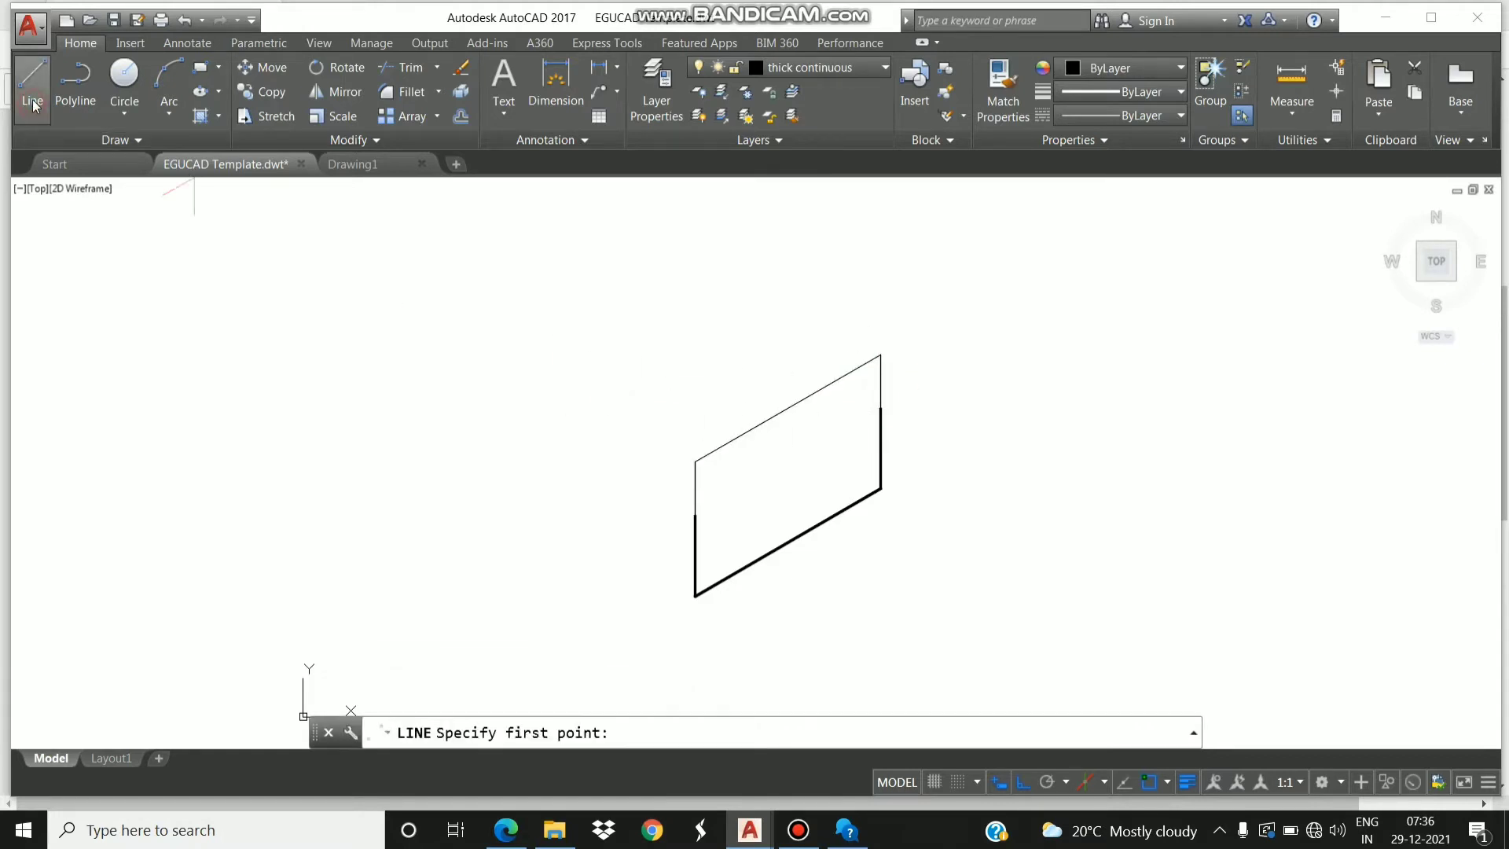
click(694, 462)
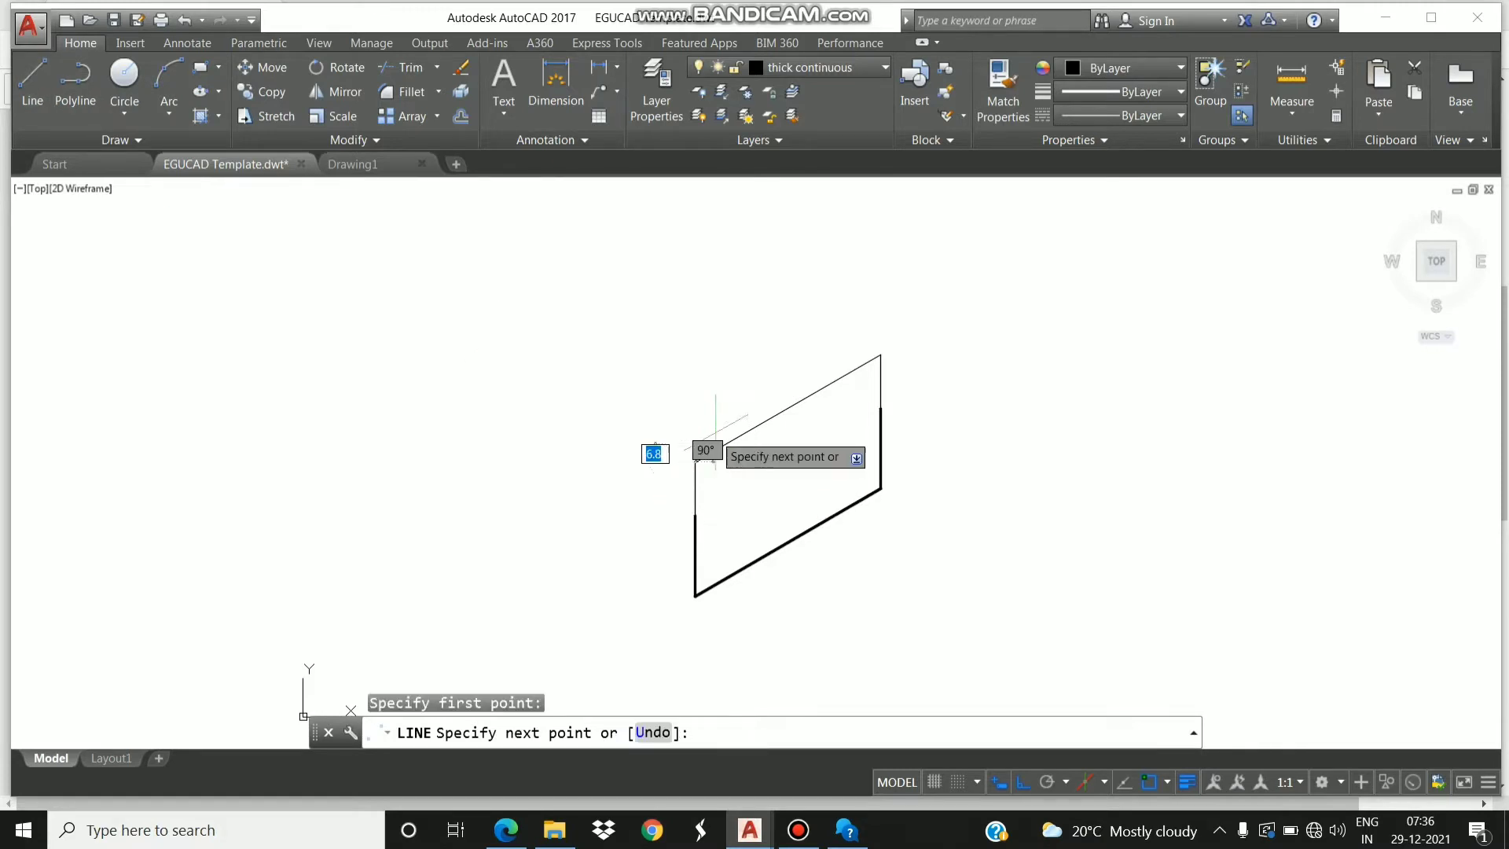
text(20)
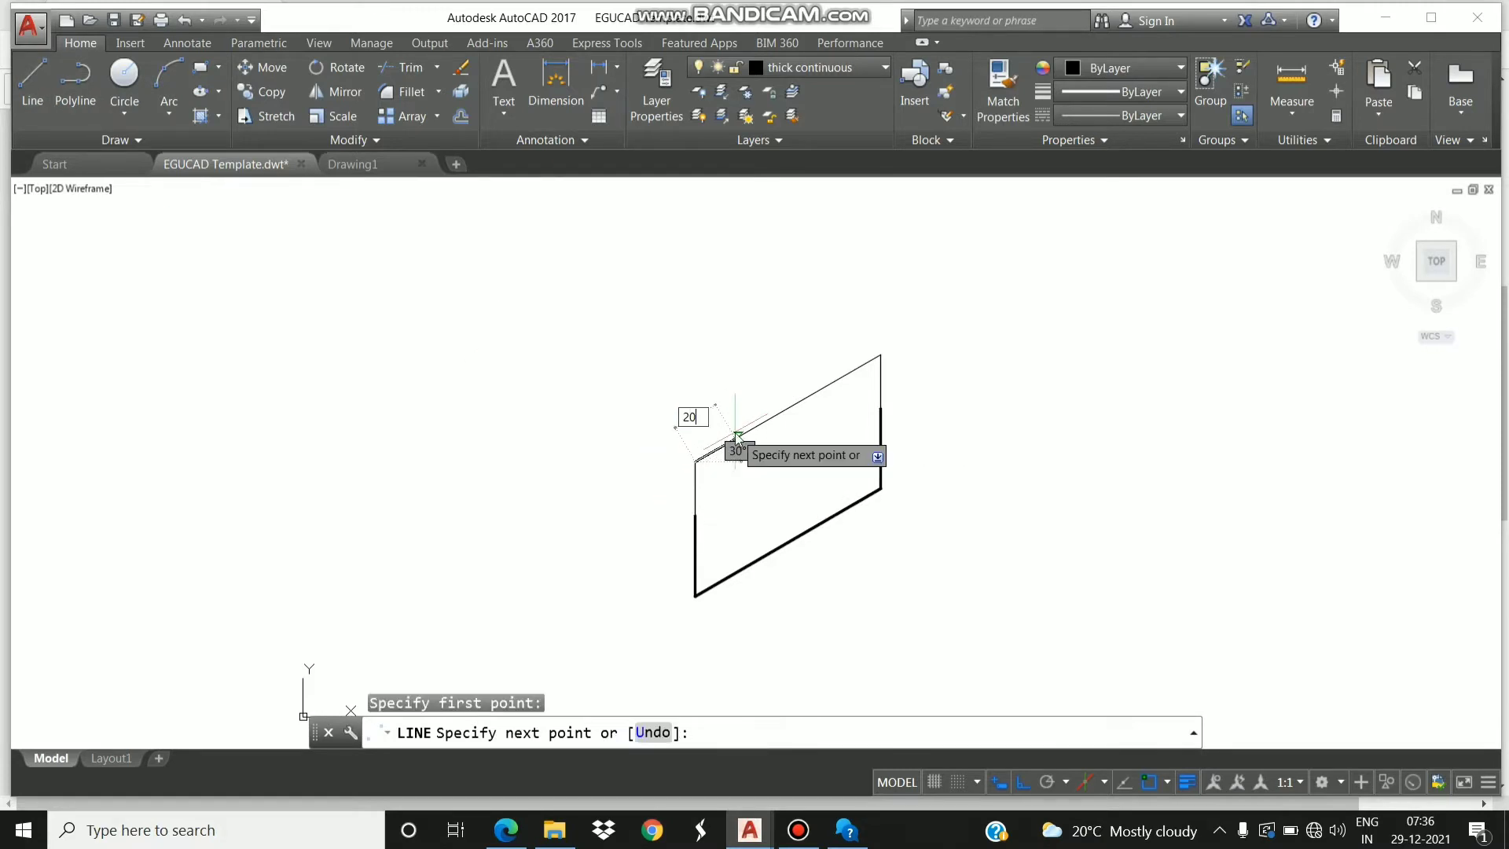
key(Return)
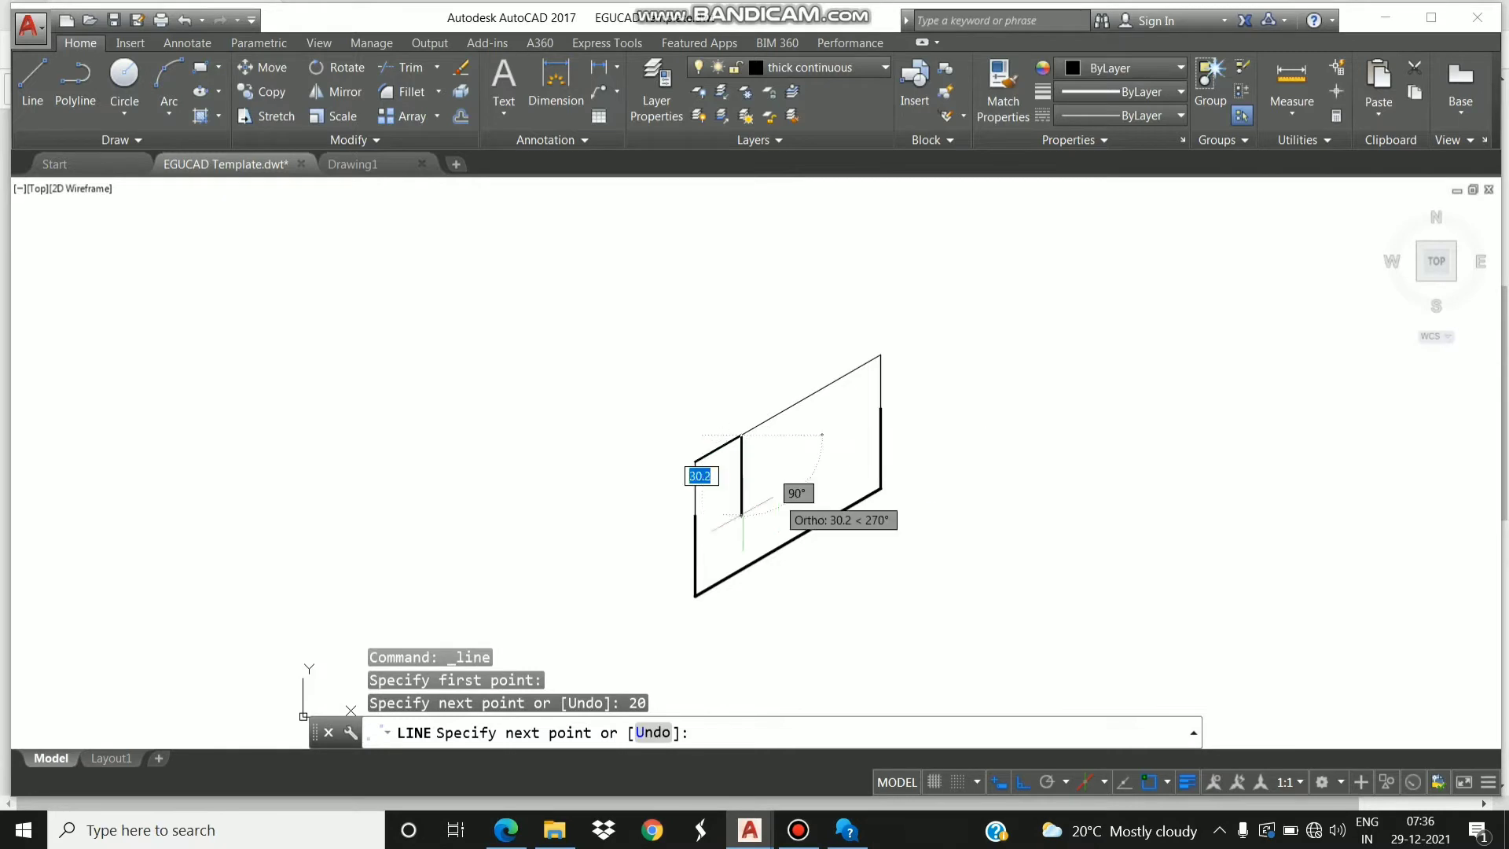
click(695, 515)
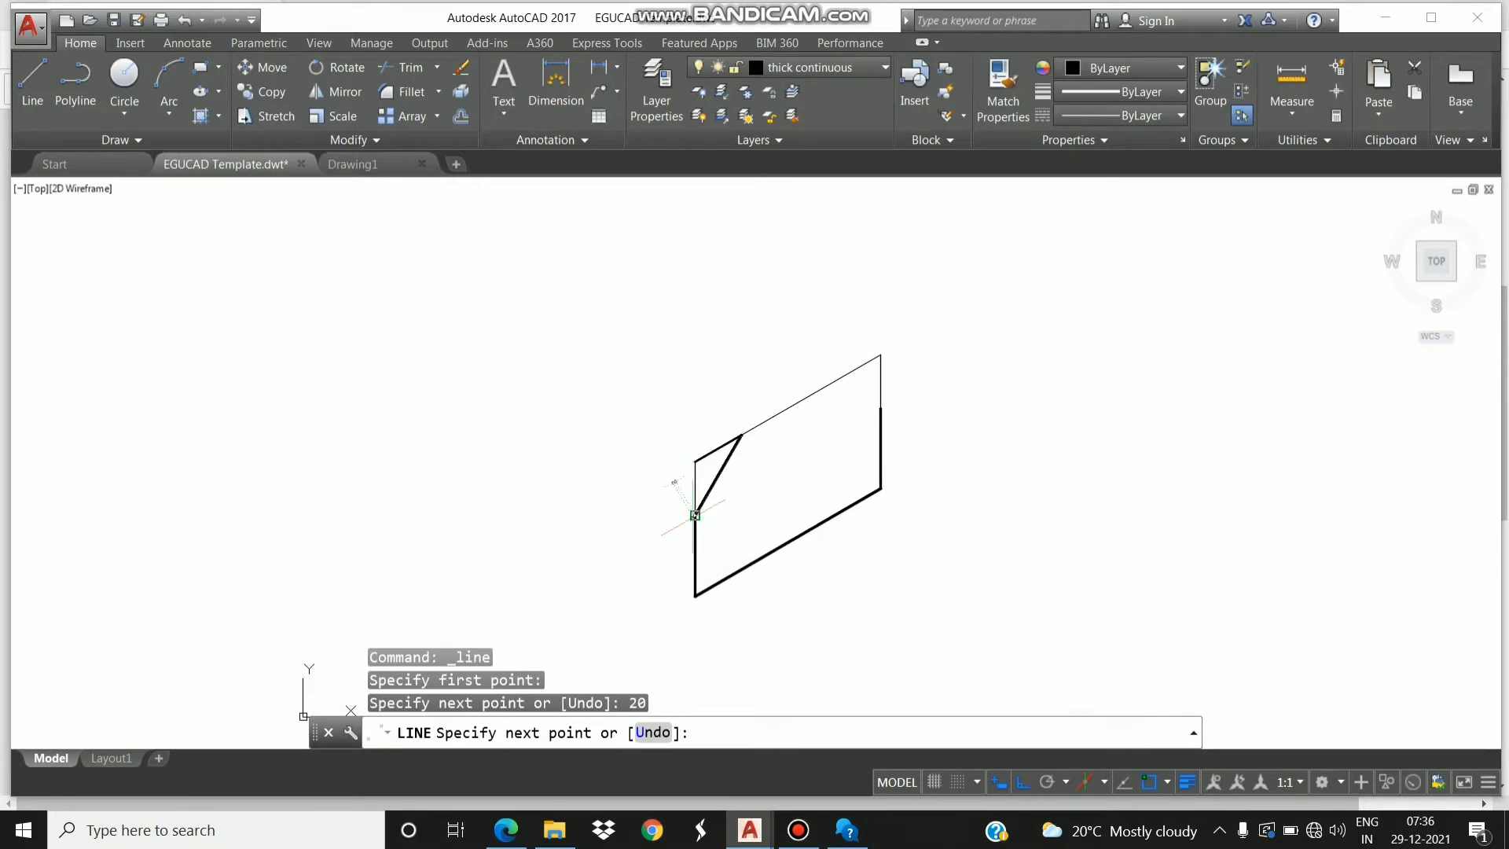
key(Escape)
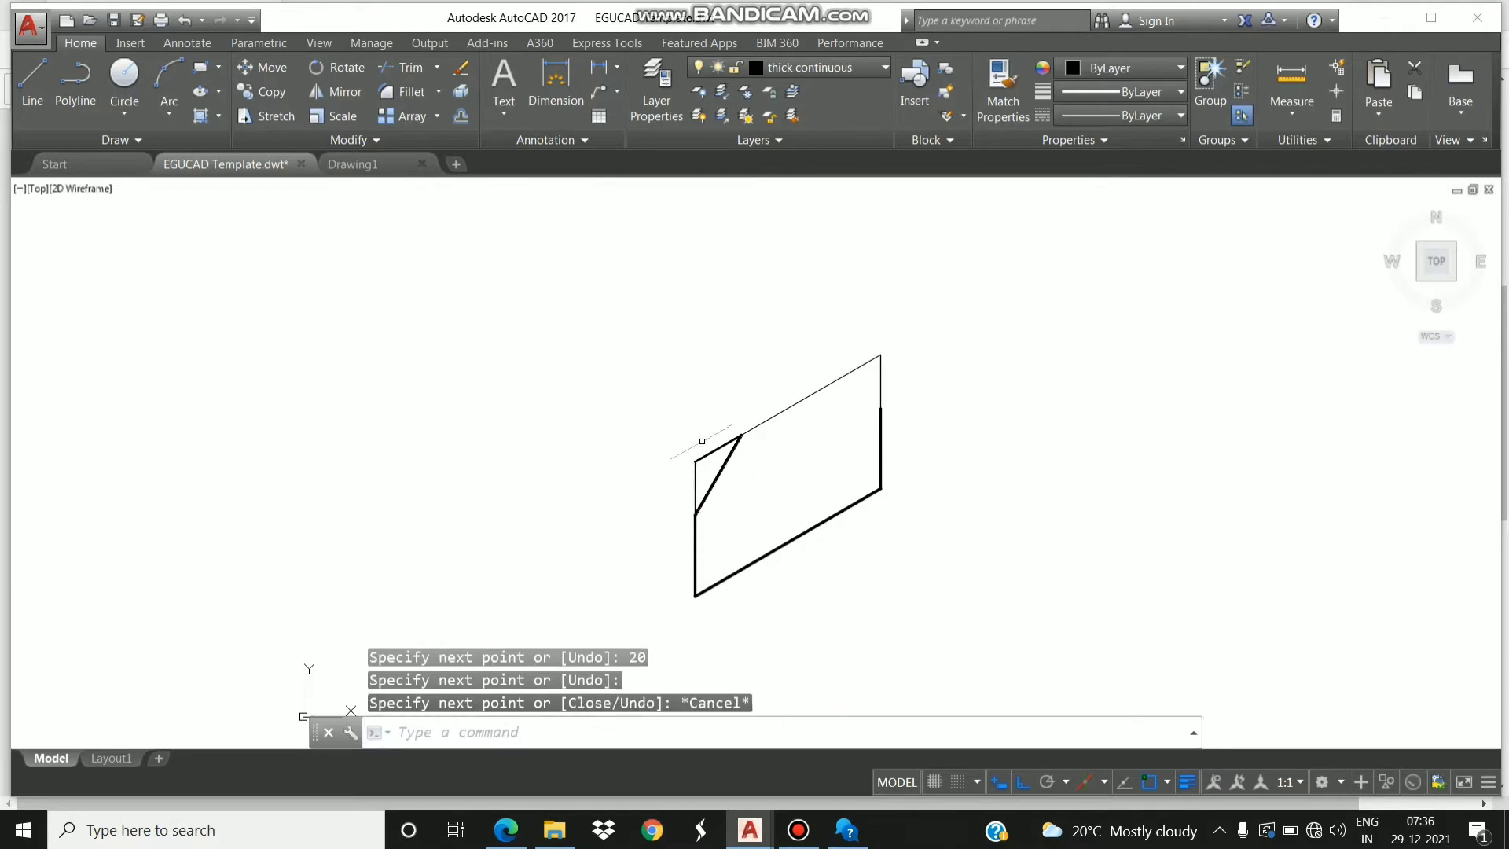
Erase the thick 20-long line at the upper-left corner, then draw a 10-long line along the top edge from the slope's upper end.
click(712, 451)
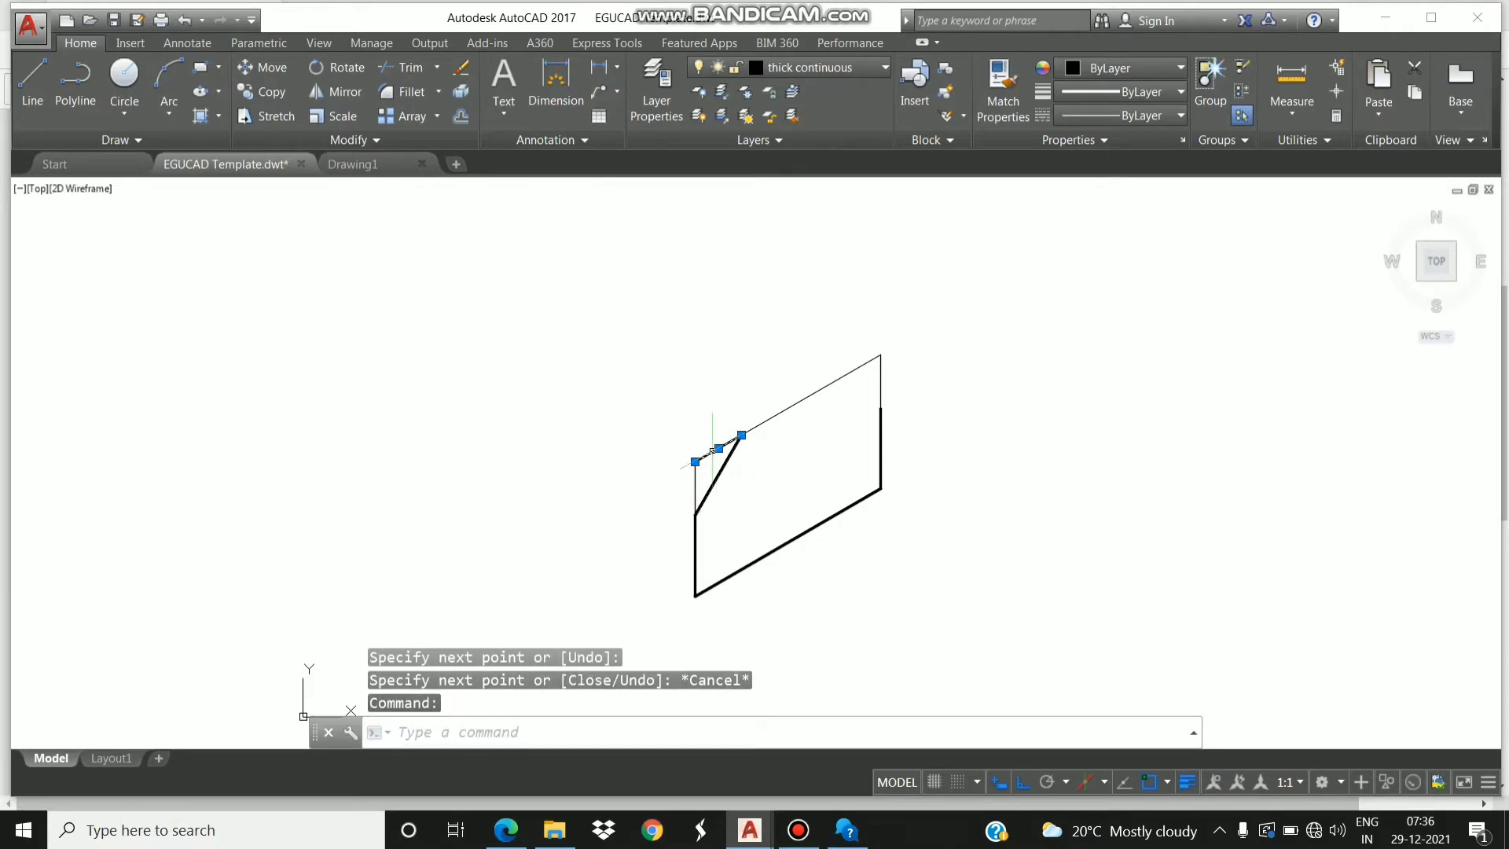
key(Delete)
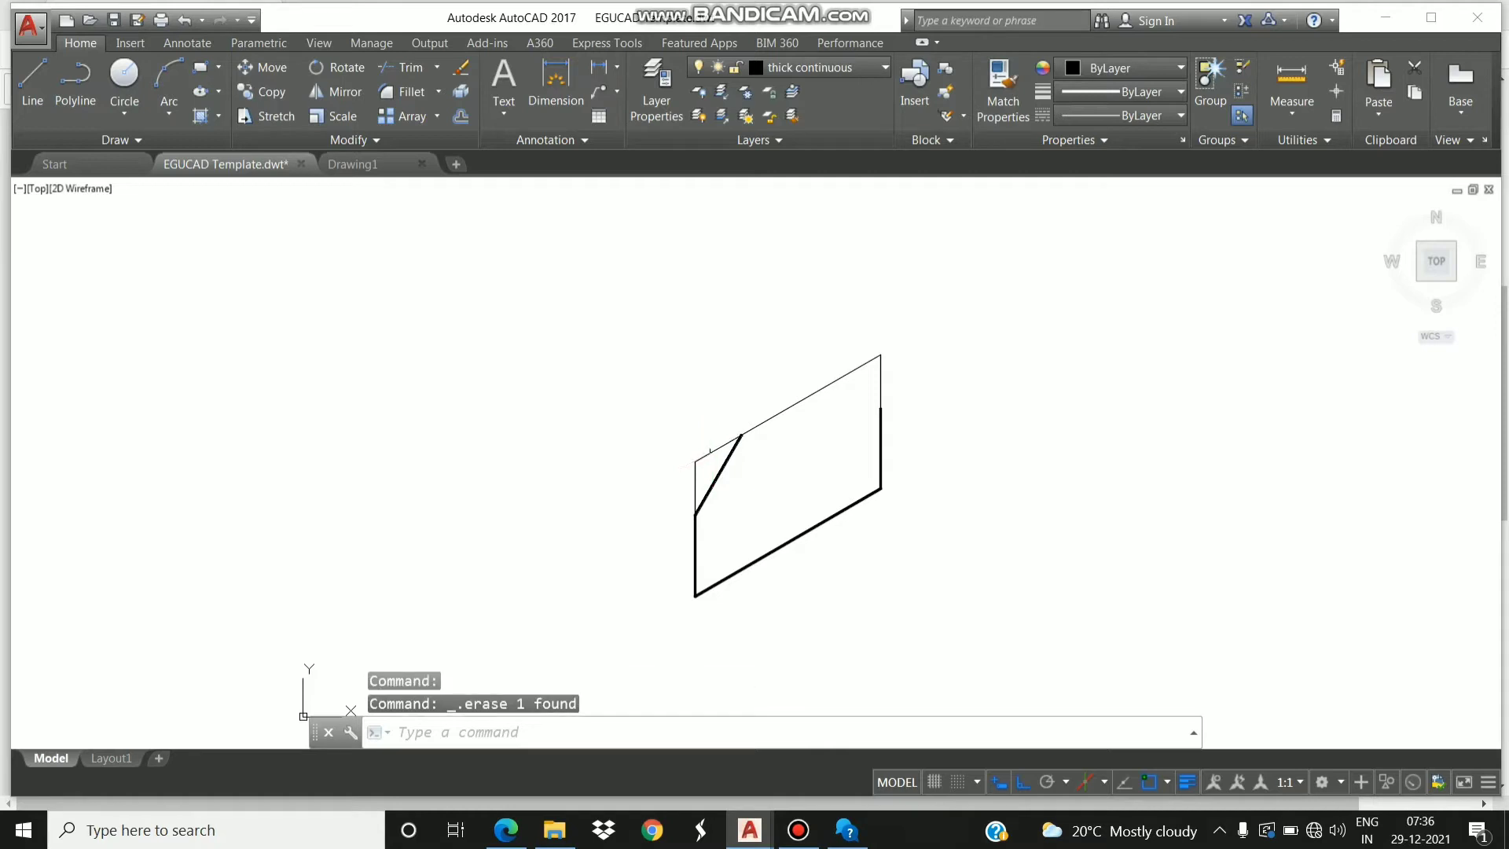
click(41, 100)
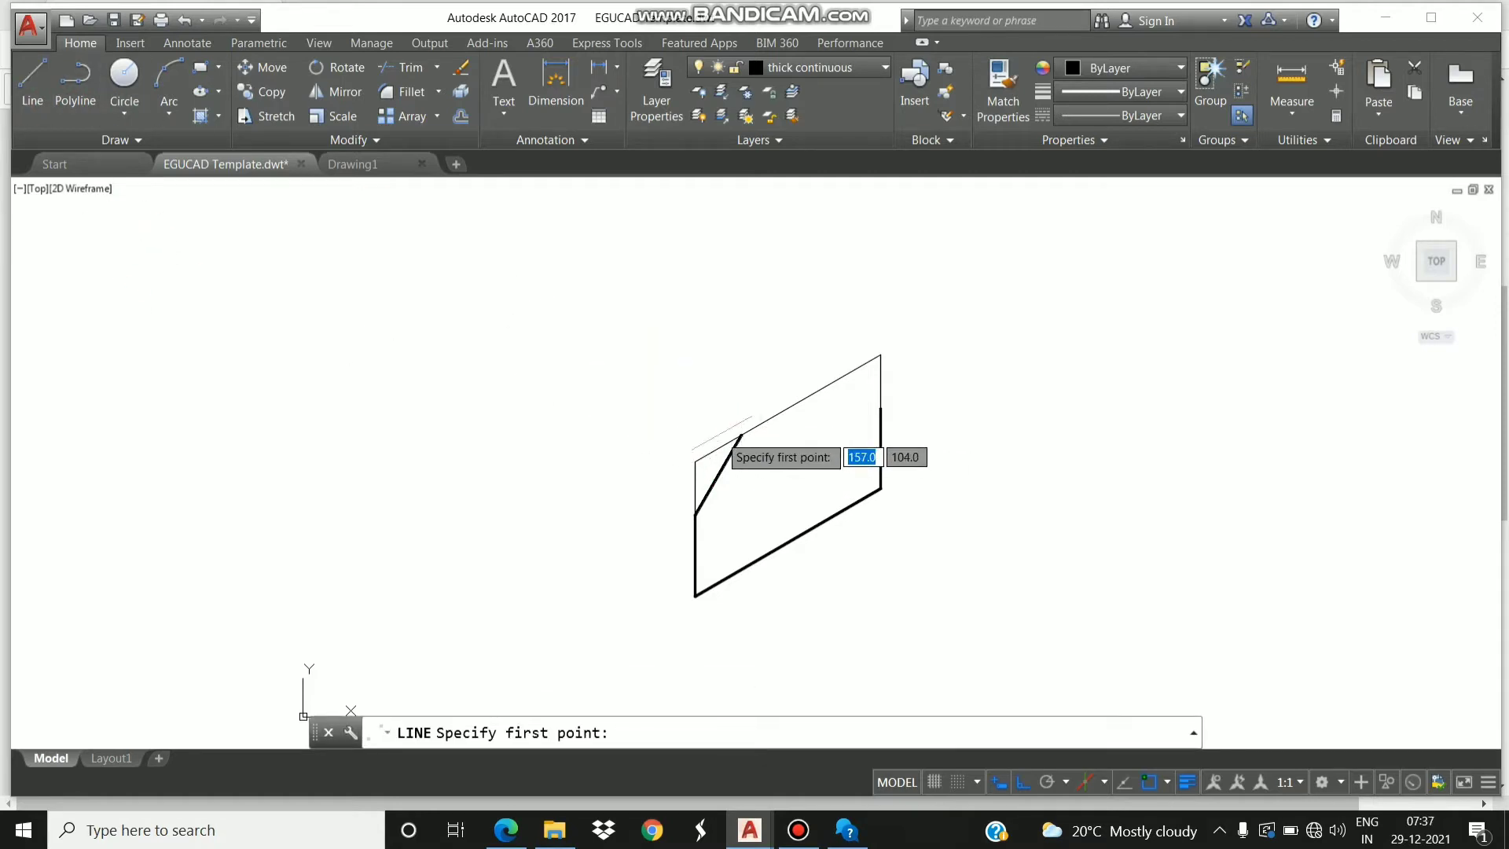
click(741, 435)
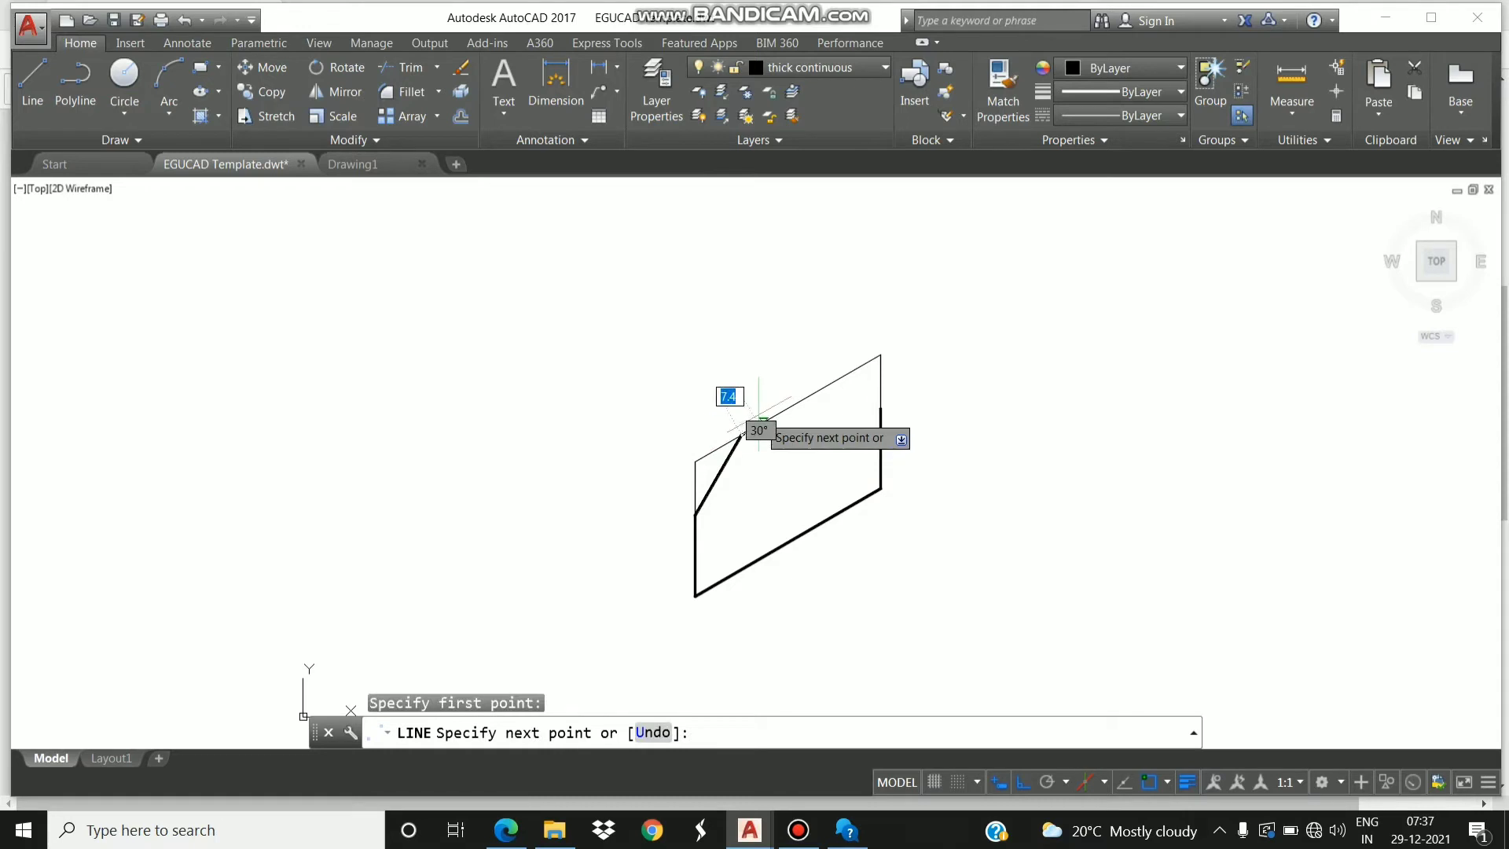
text(10)
key(Return)
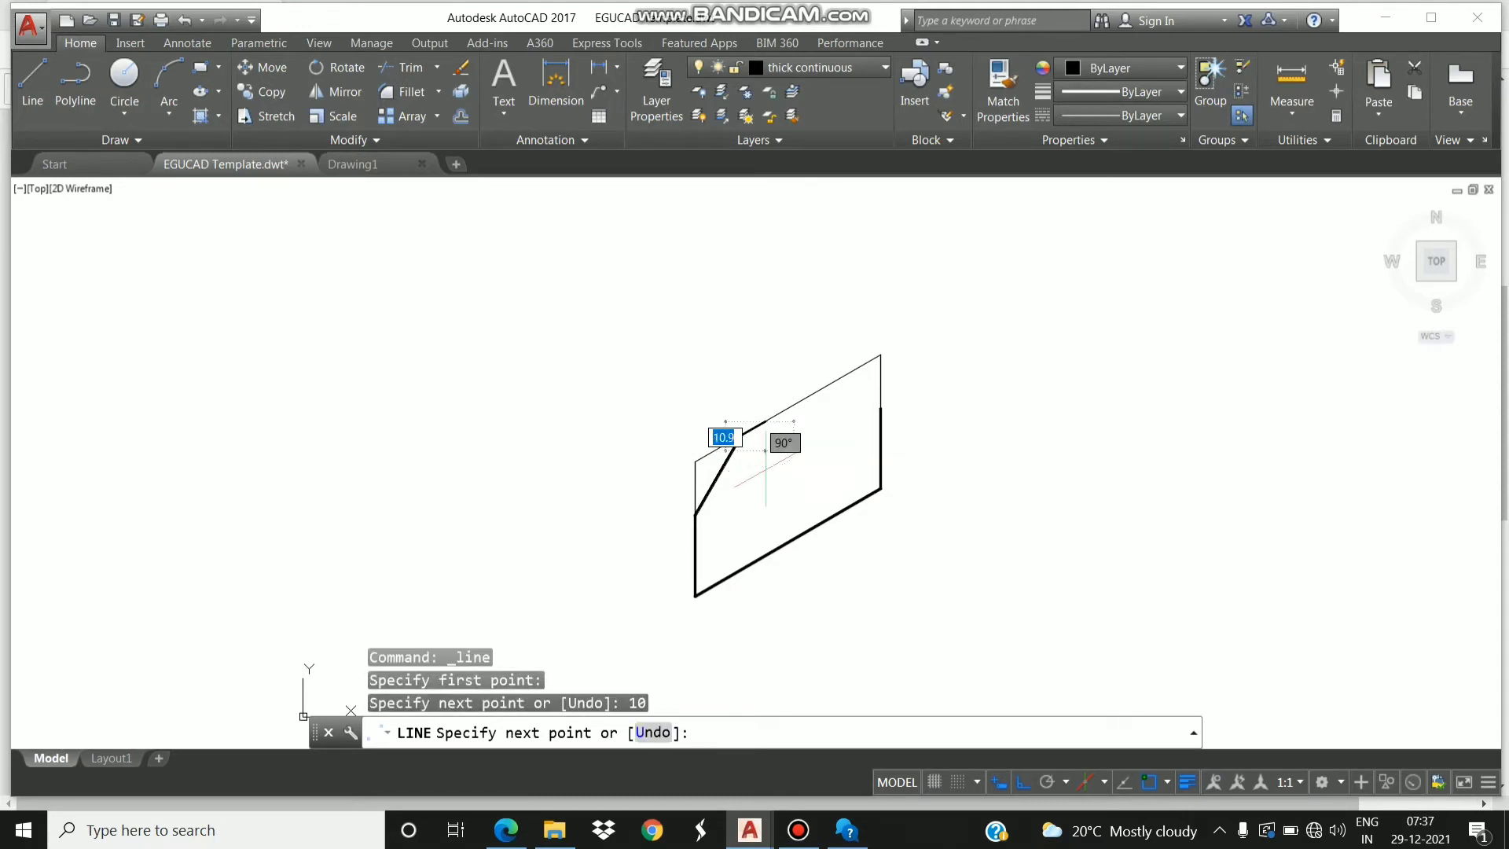
Continue the outline 20 down, 20 parallel to the top edge and 20 back up to form the slot.
text(20)
key(Return)
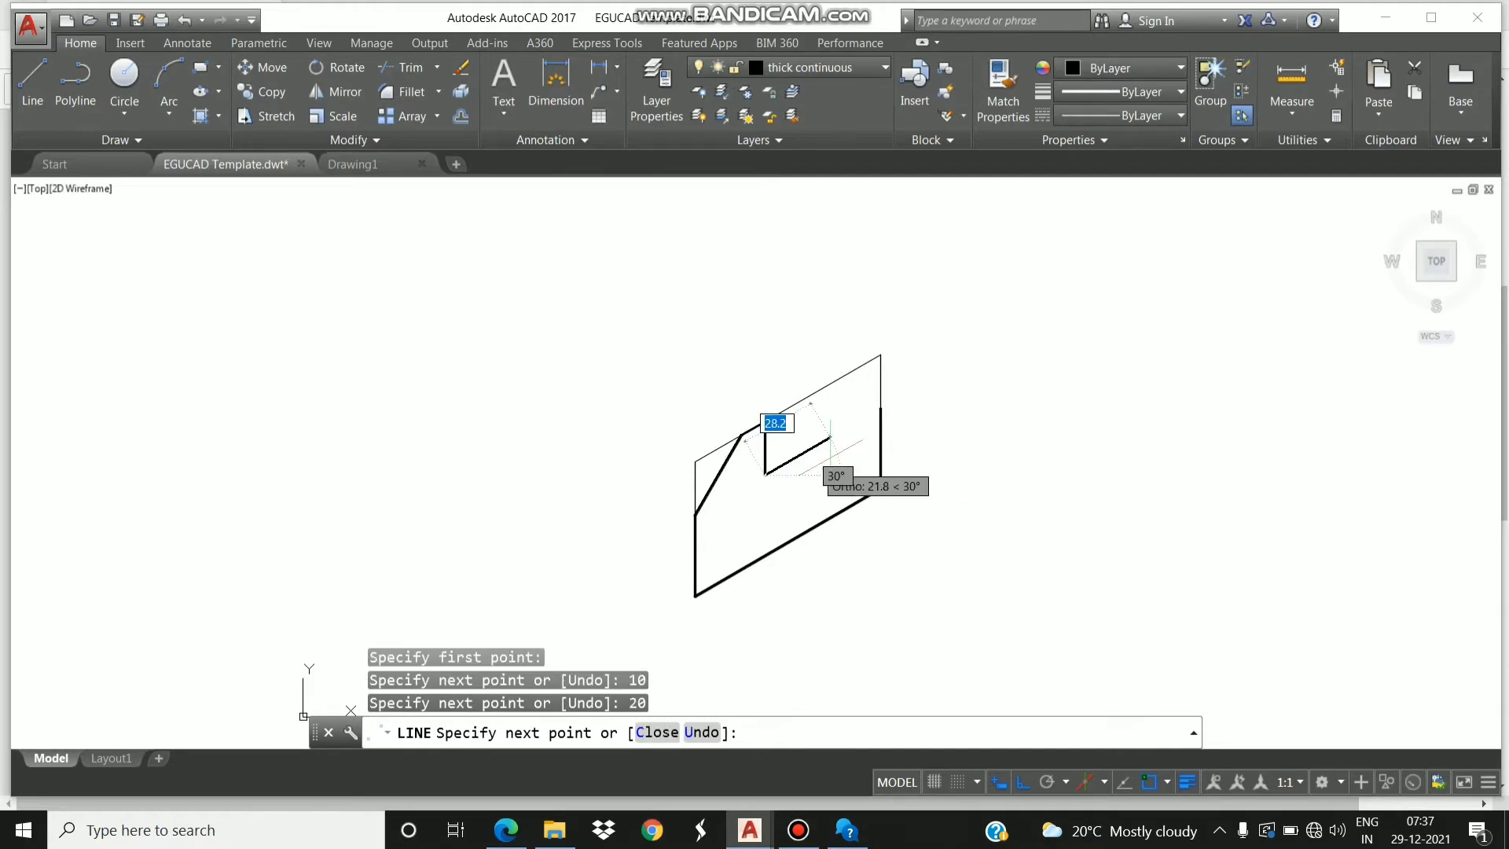
text(20)
key(Return)
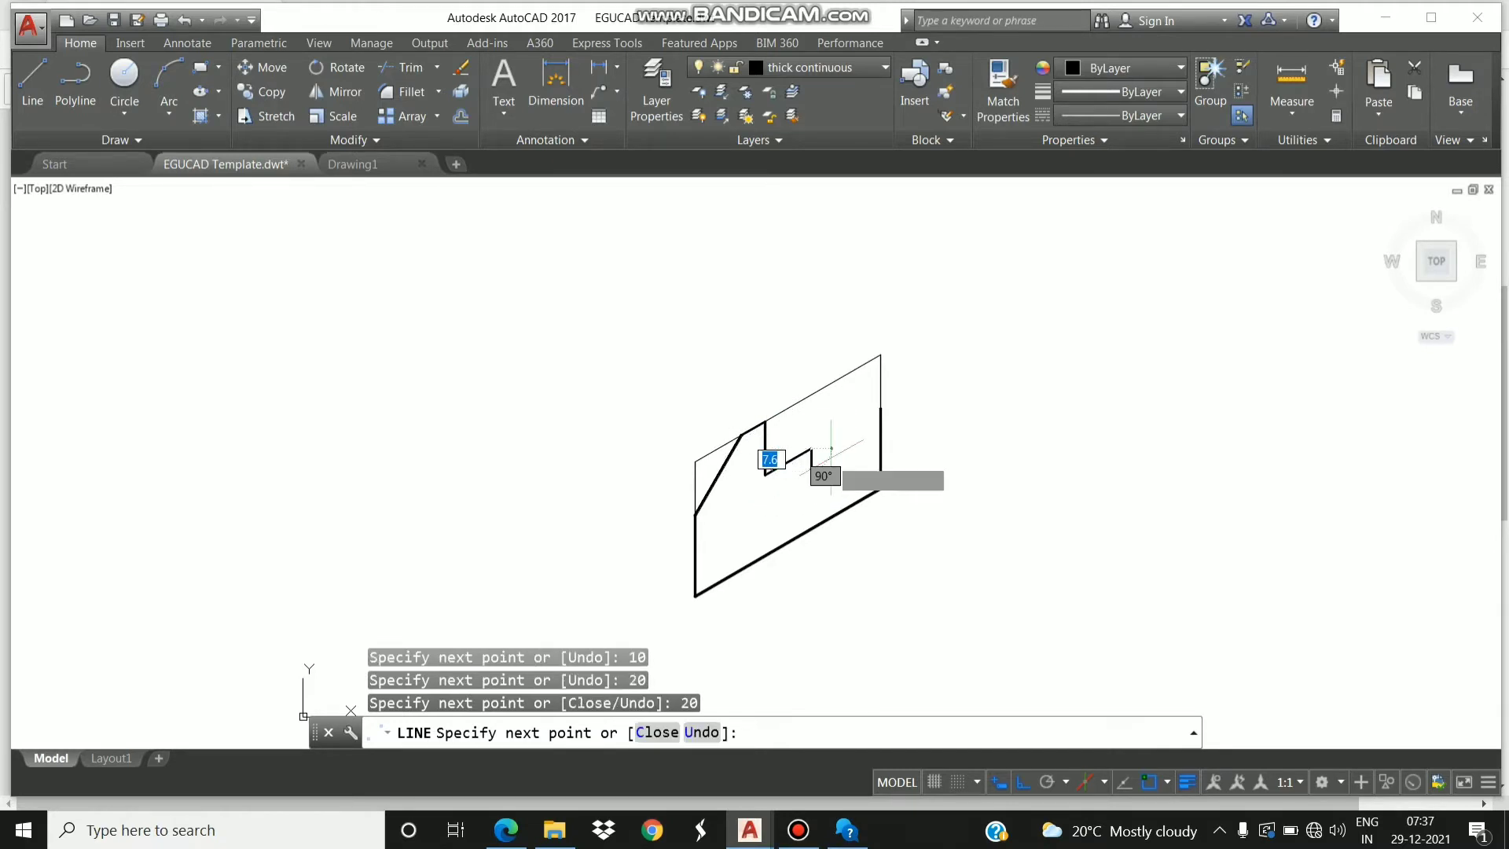
text(2)
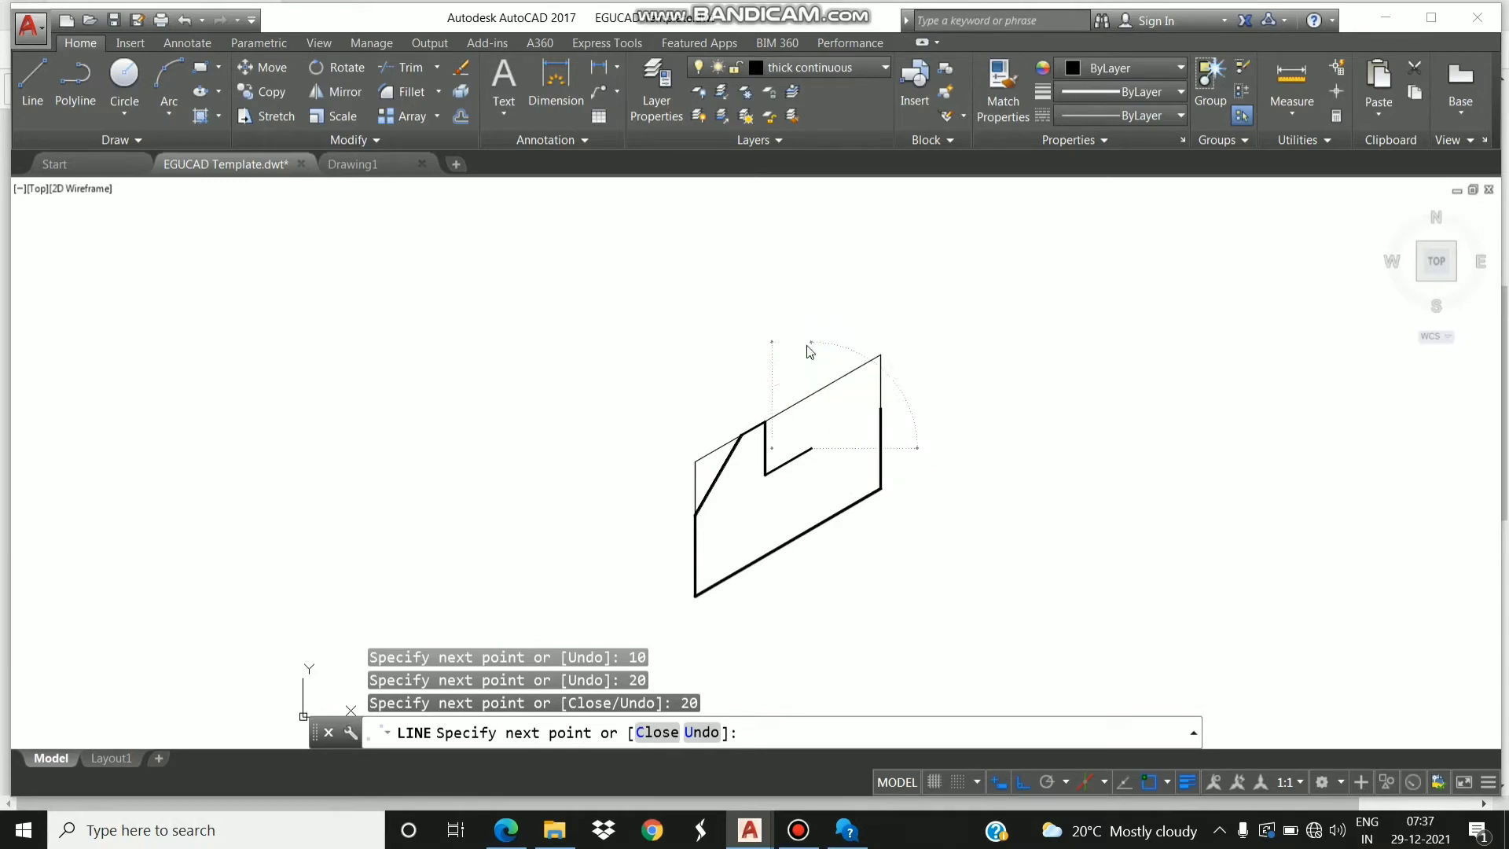
text(0)
key(Return)
Continue the outline 10 along the top edge and finish with a sloping line to the top of the 30-long right edge.
text(10)
key(Return)
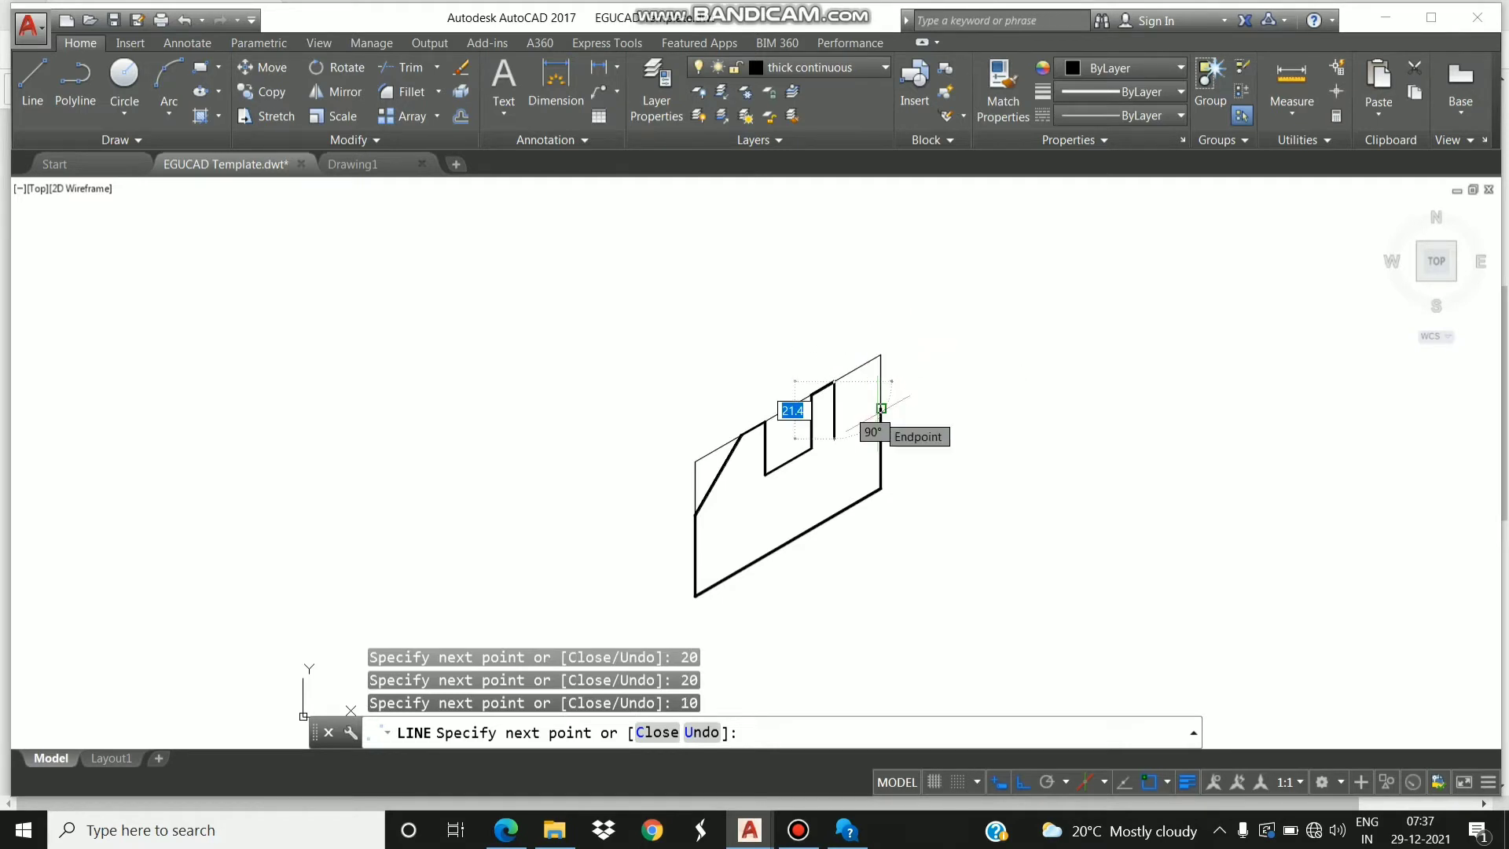
click(881, 409)
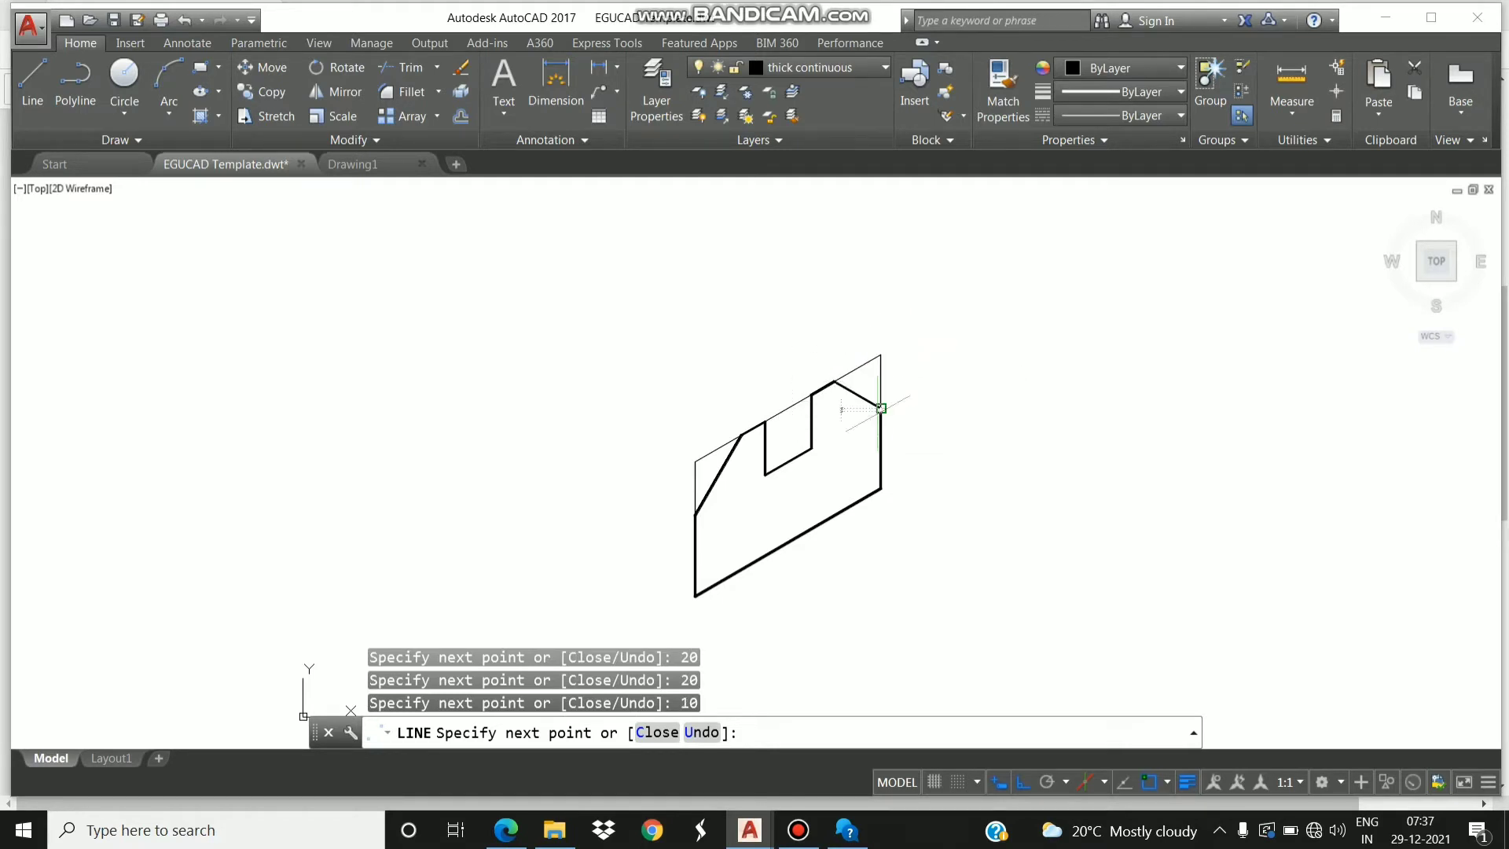
key(Escape)
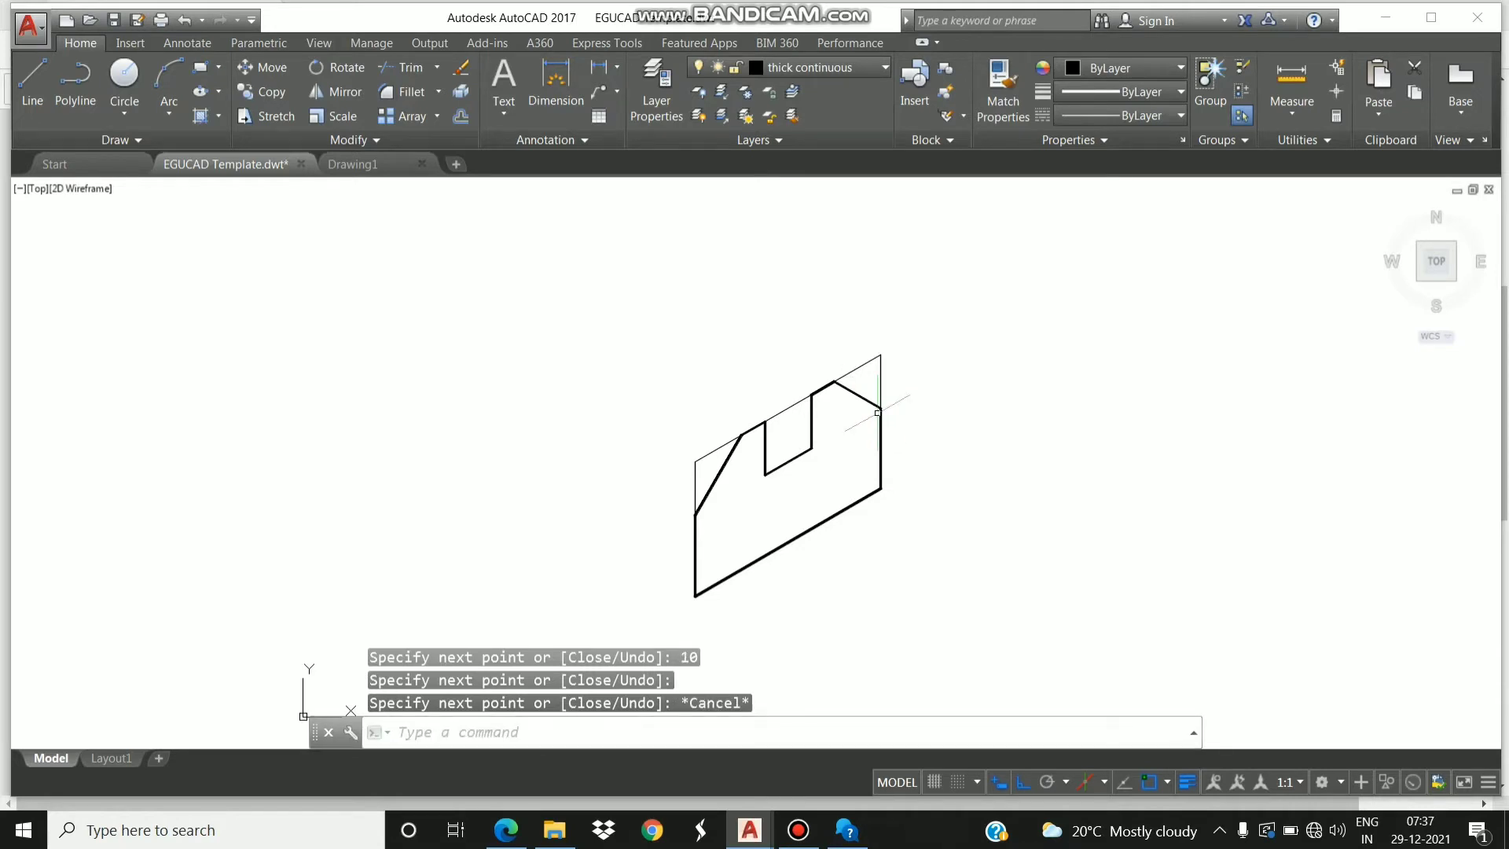
Switch to the Exercise 8 PDF in Edge to check the figure's dimensions, then return to the EGUCAD Template drawing in AutoCAD.
click(507, 830)
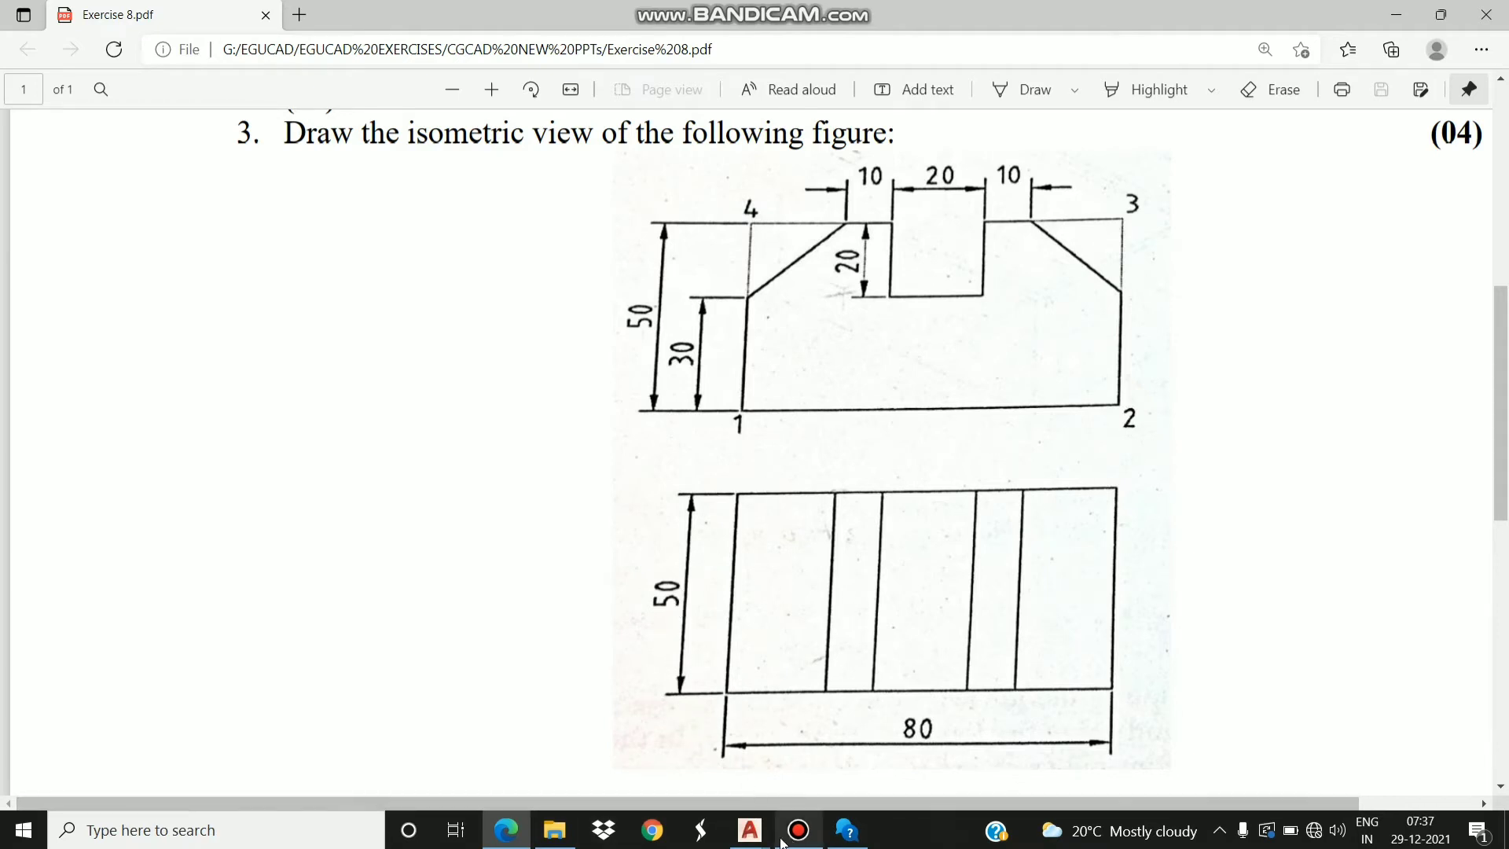
mouse_move(739, 840)
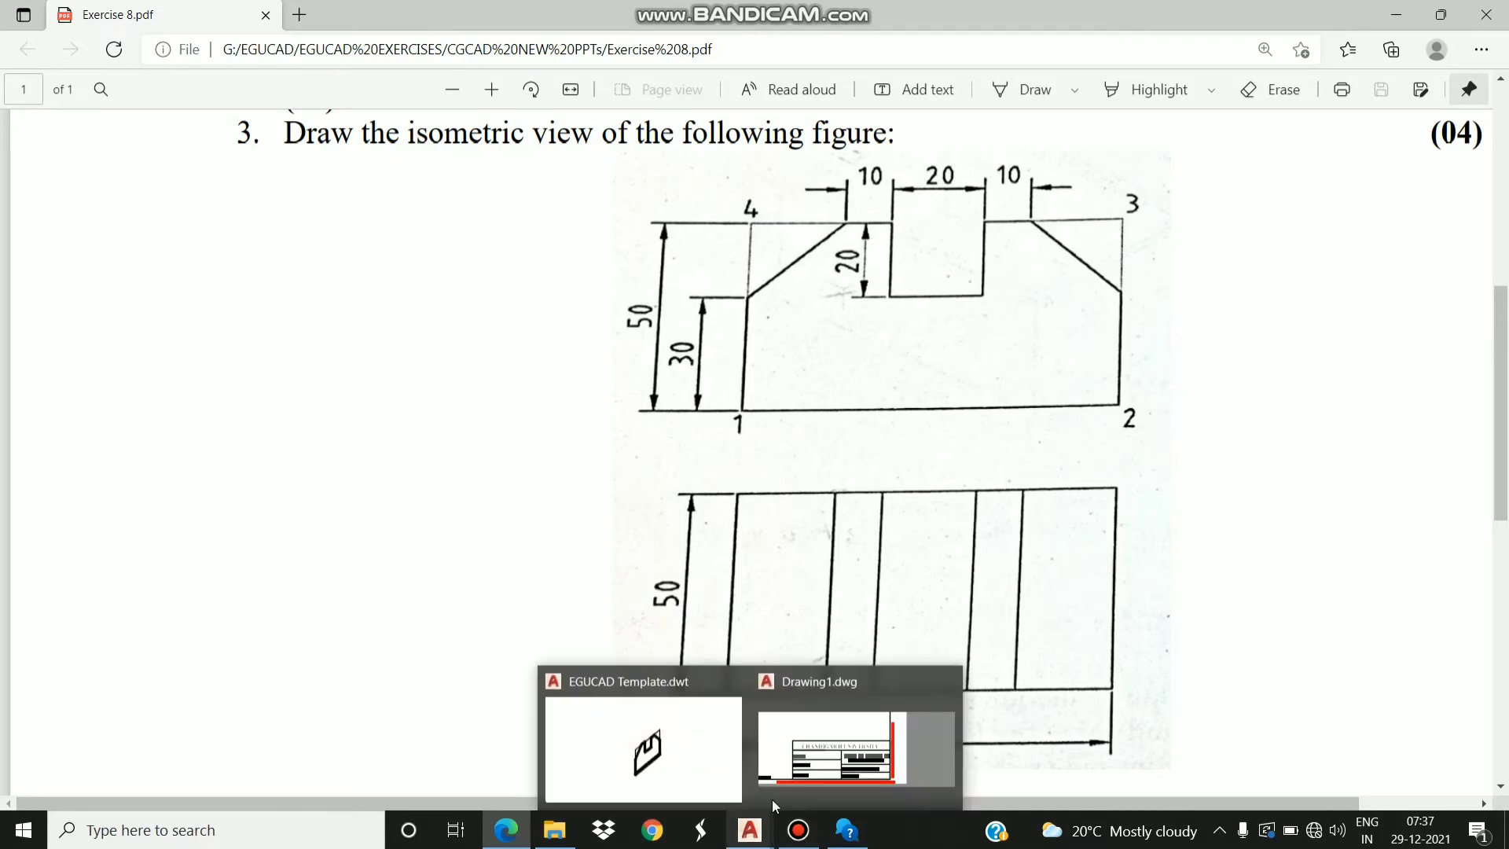
click(665, 737)
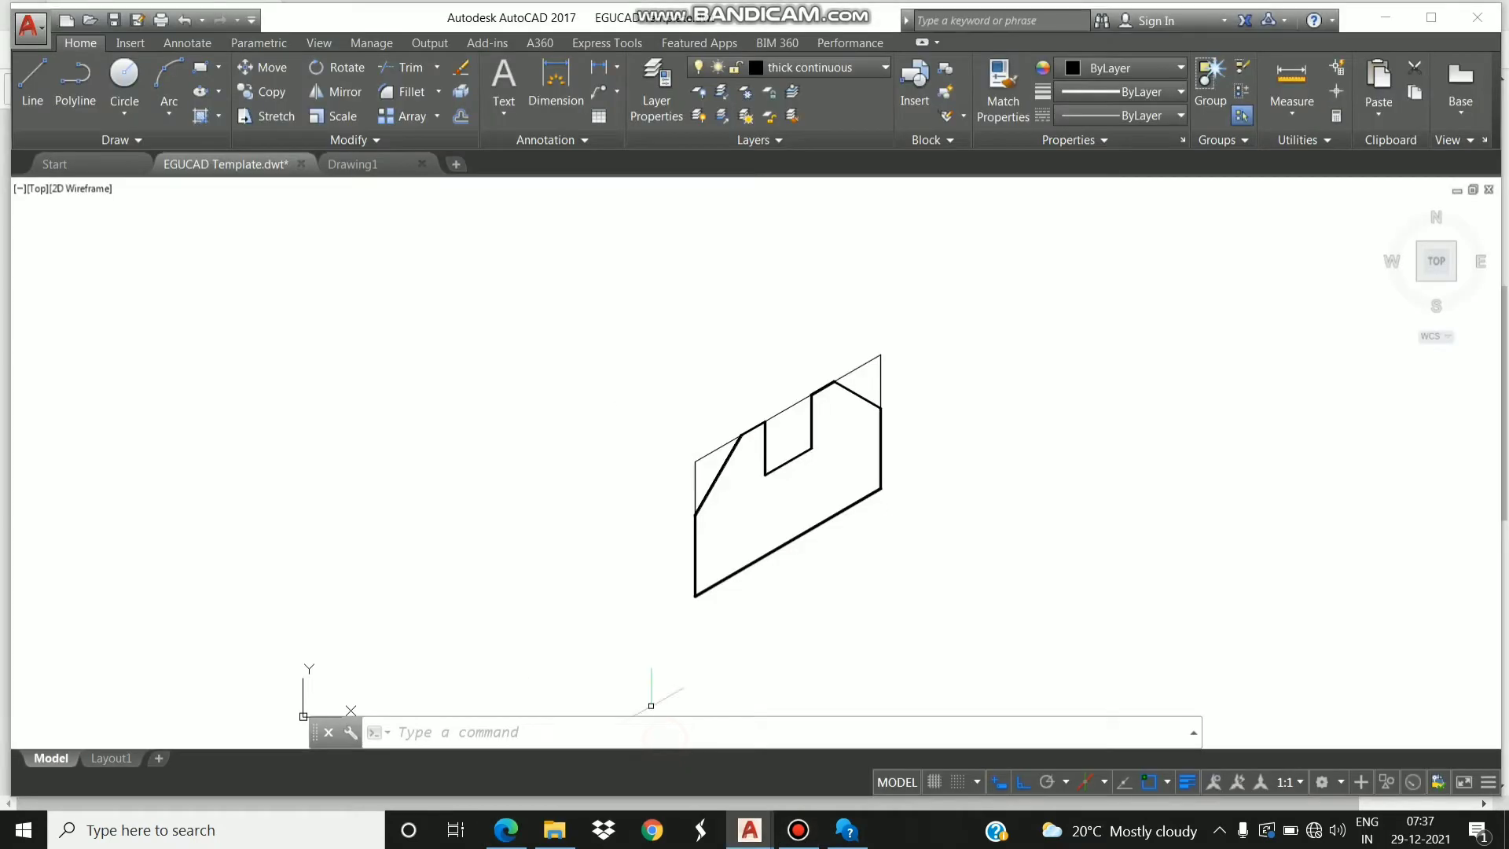
Draw a 50-long depth line at 150° from the face's lower-left corner, using the Top isoplane.
click(41, 108)
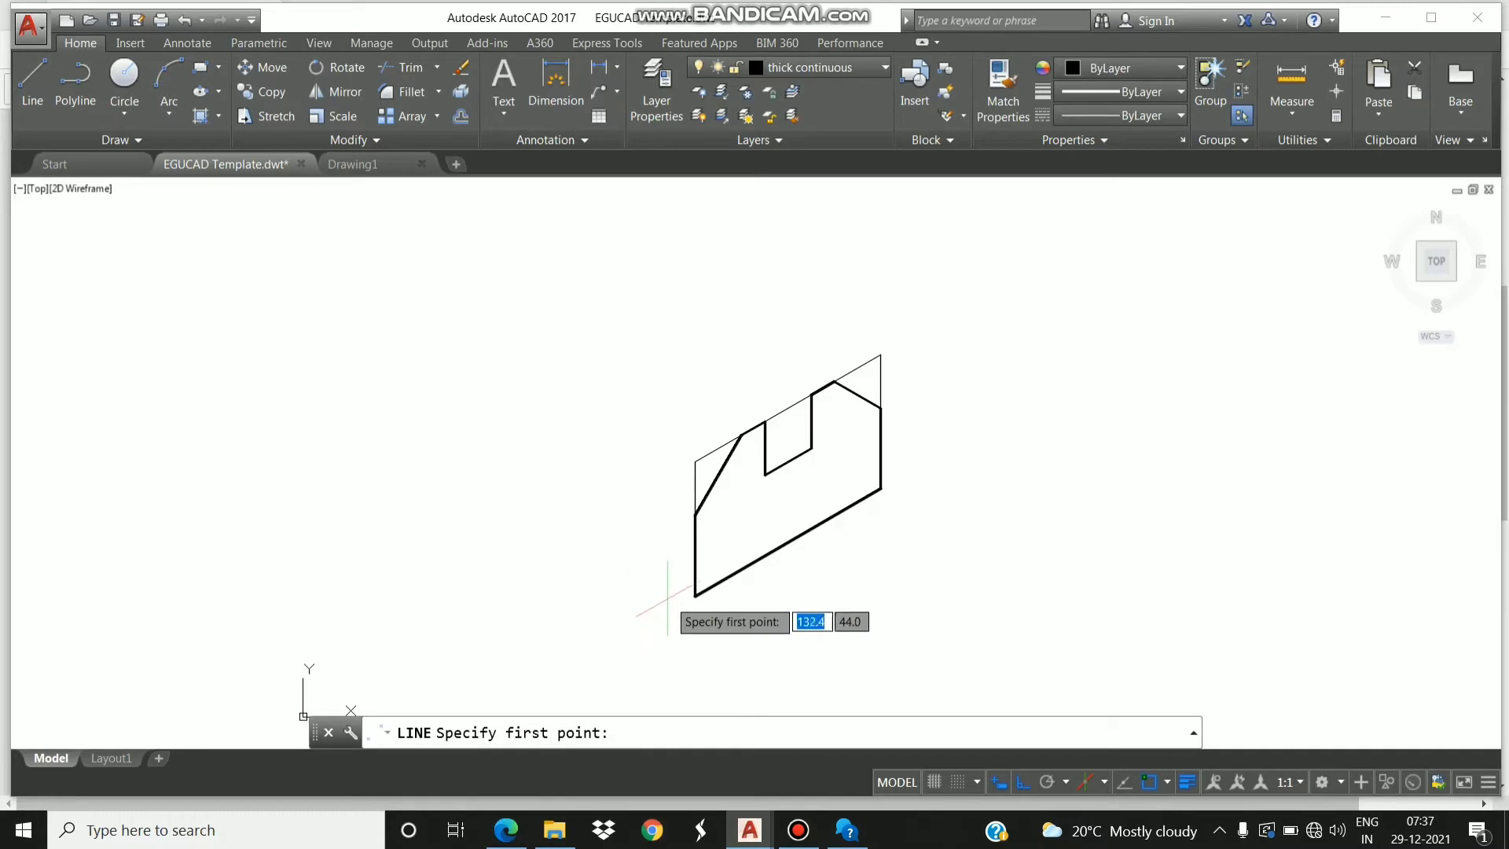
click(693, 595)
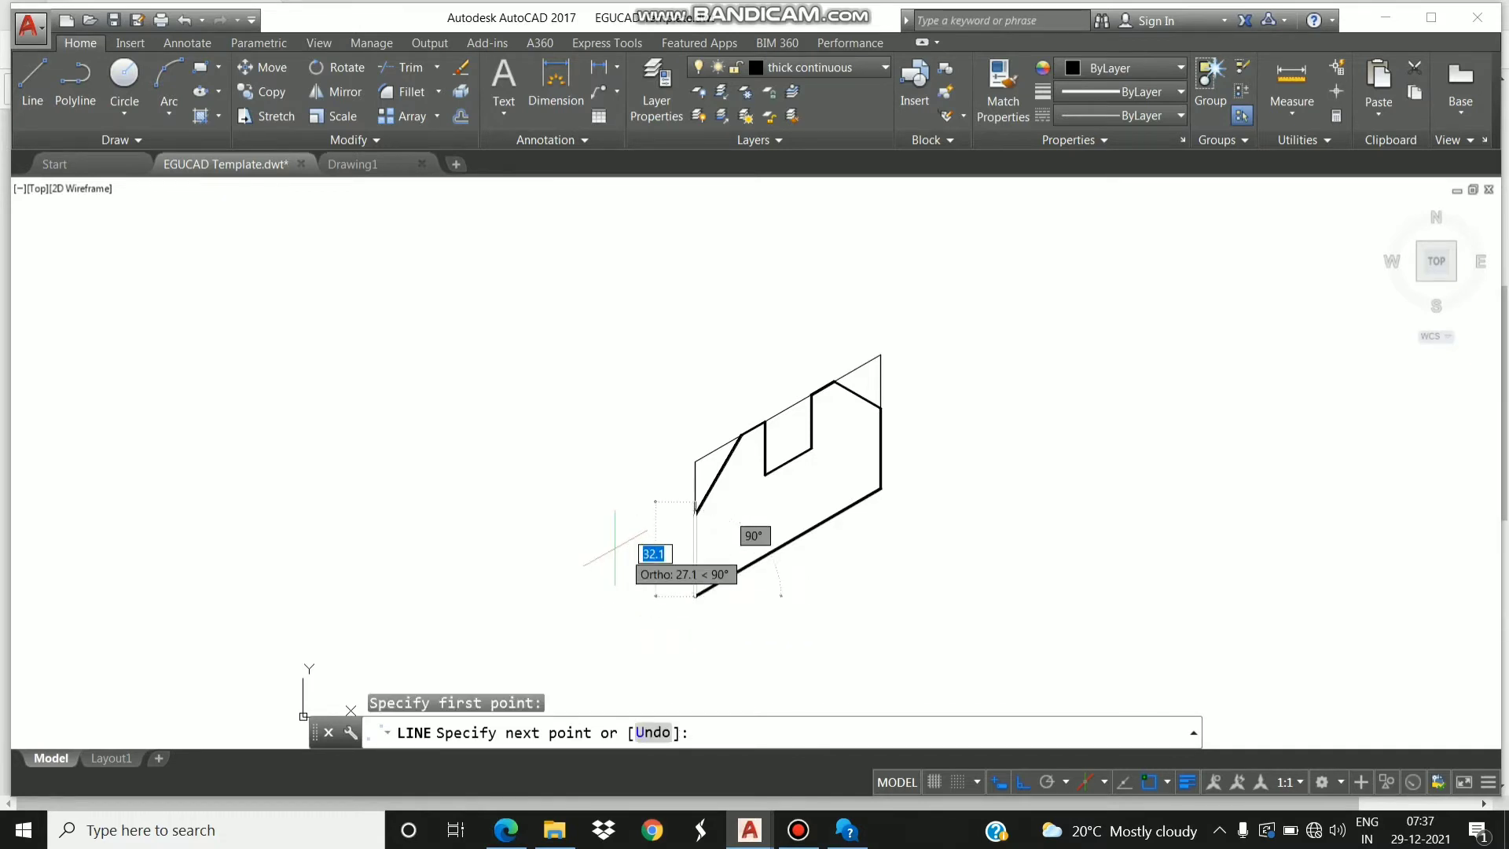
click(1105, 782)
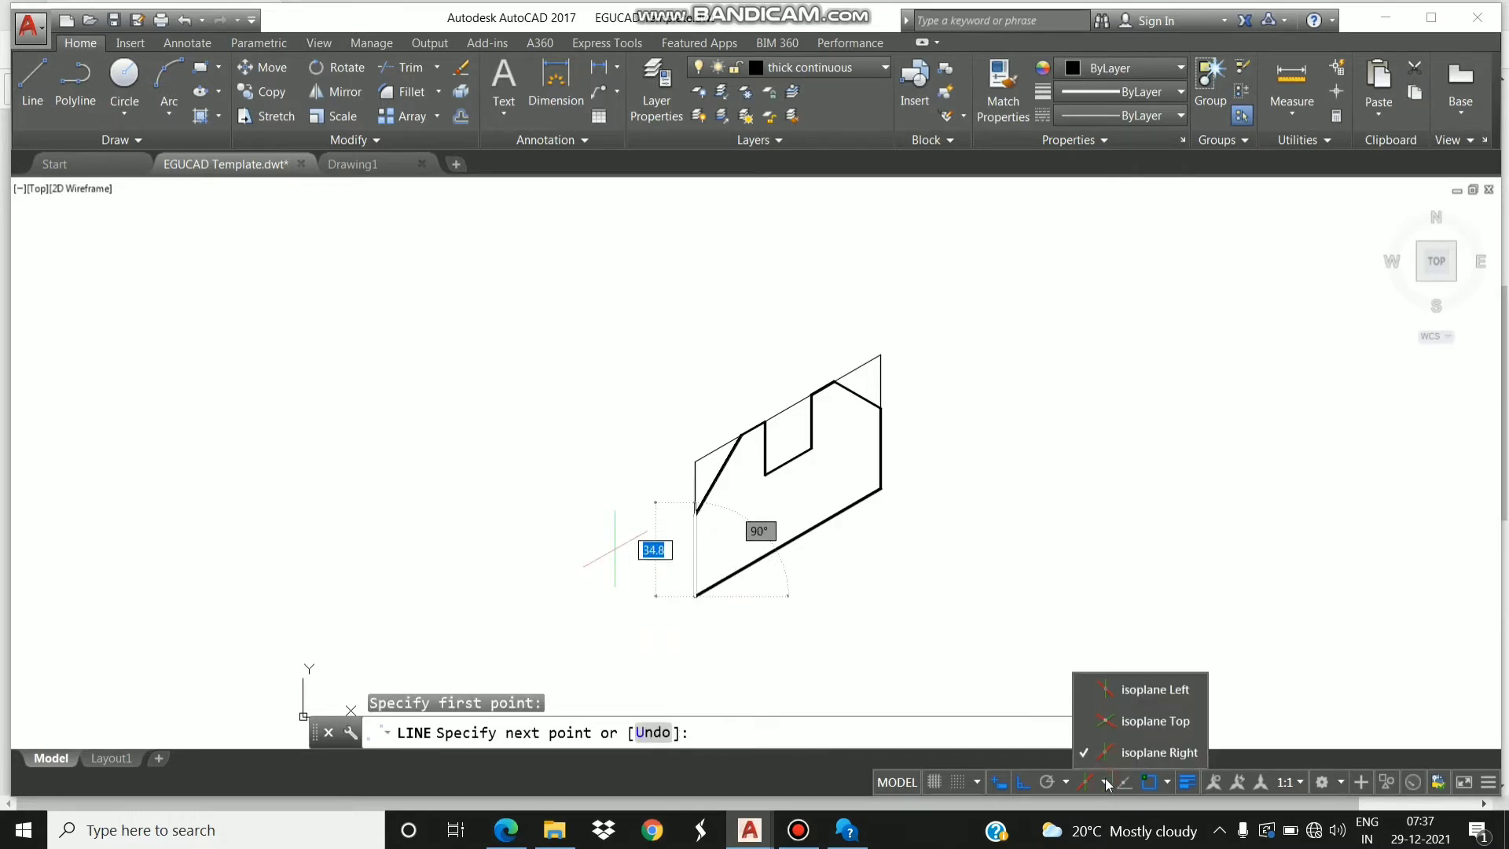
click(1149, 724)
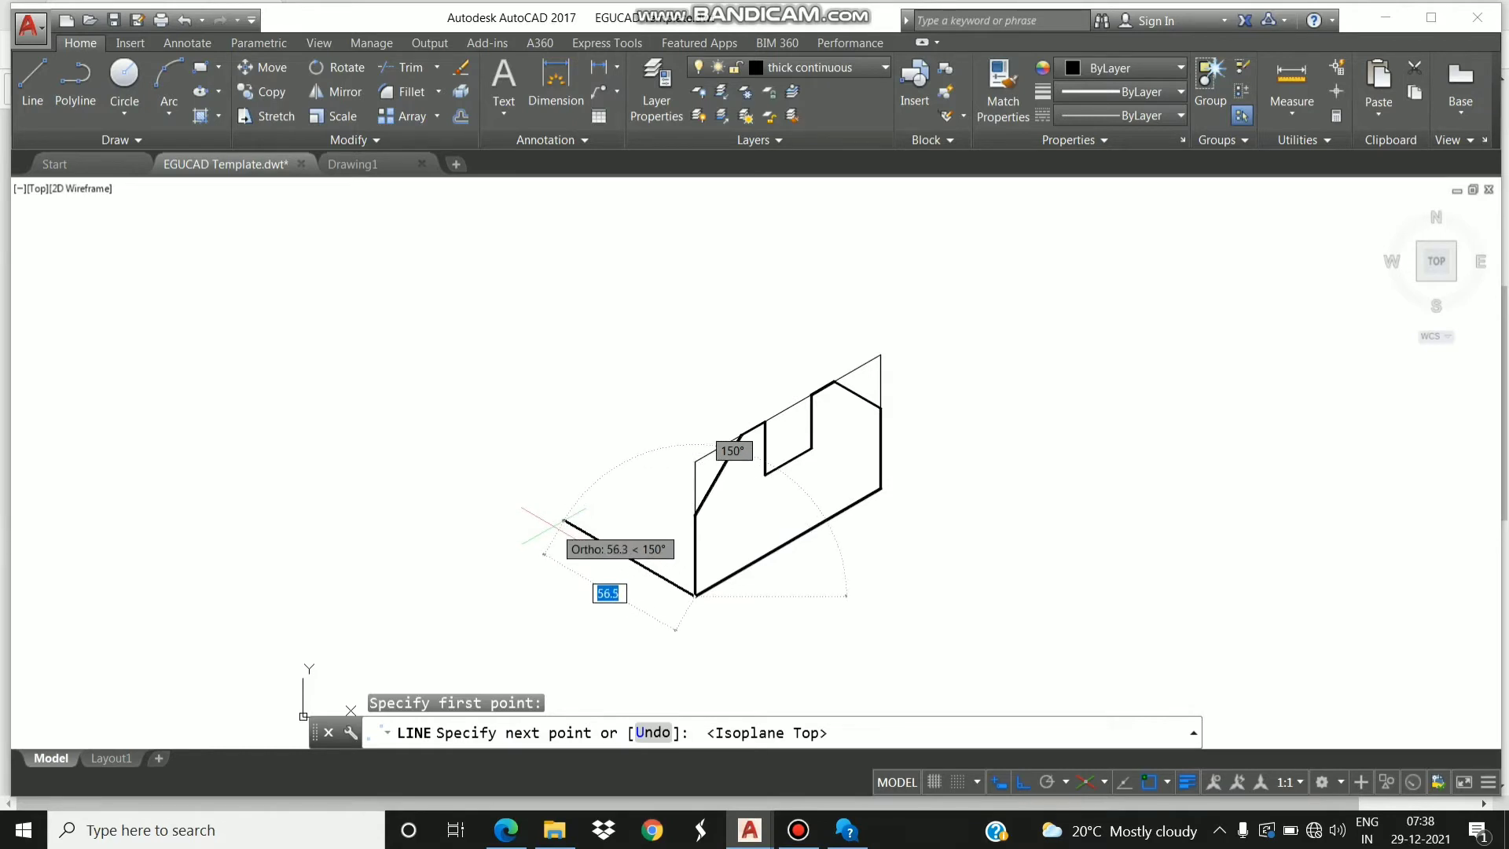
text(50)
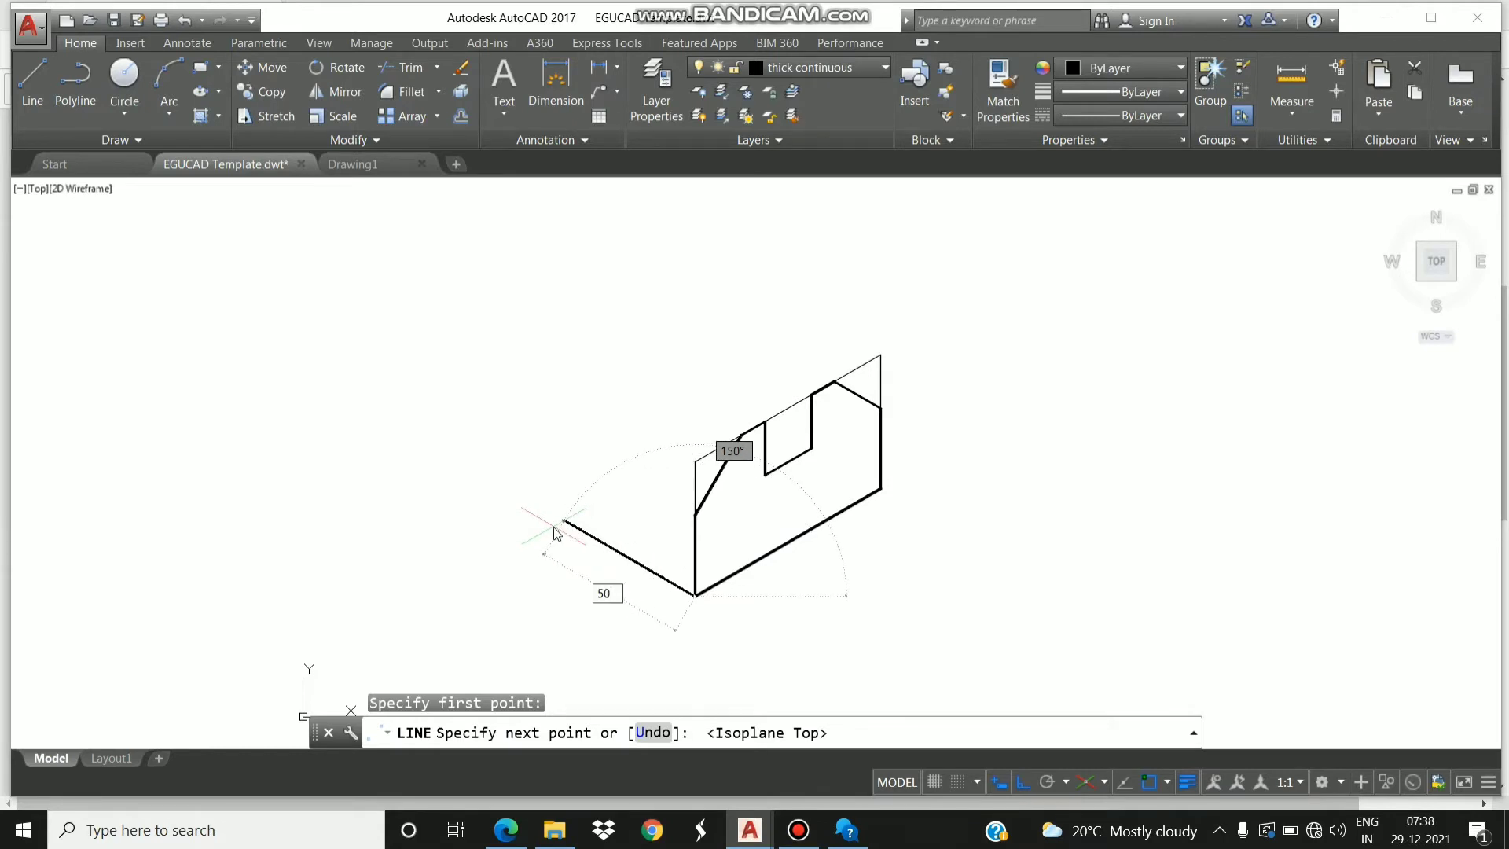
key(Return)
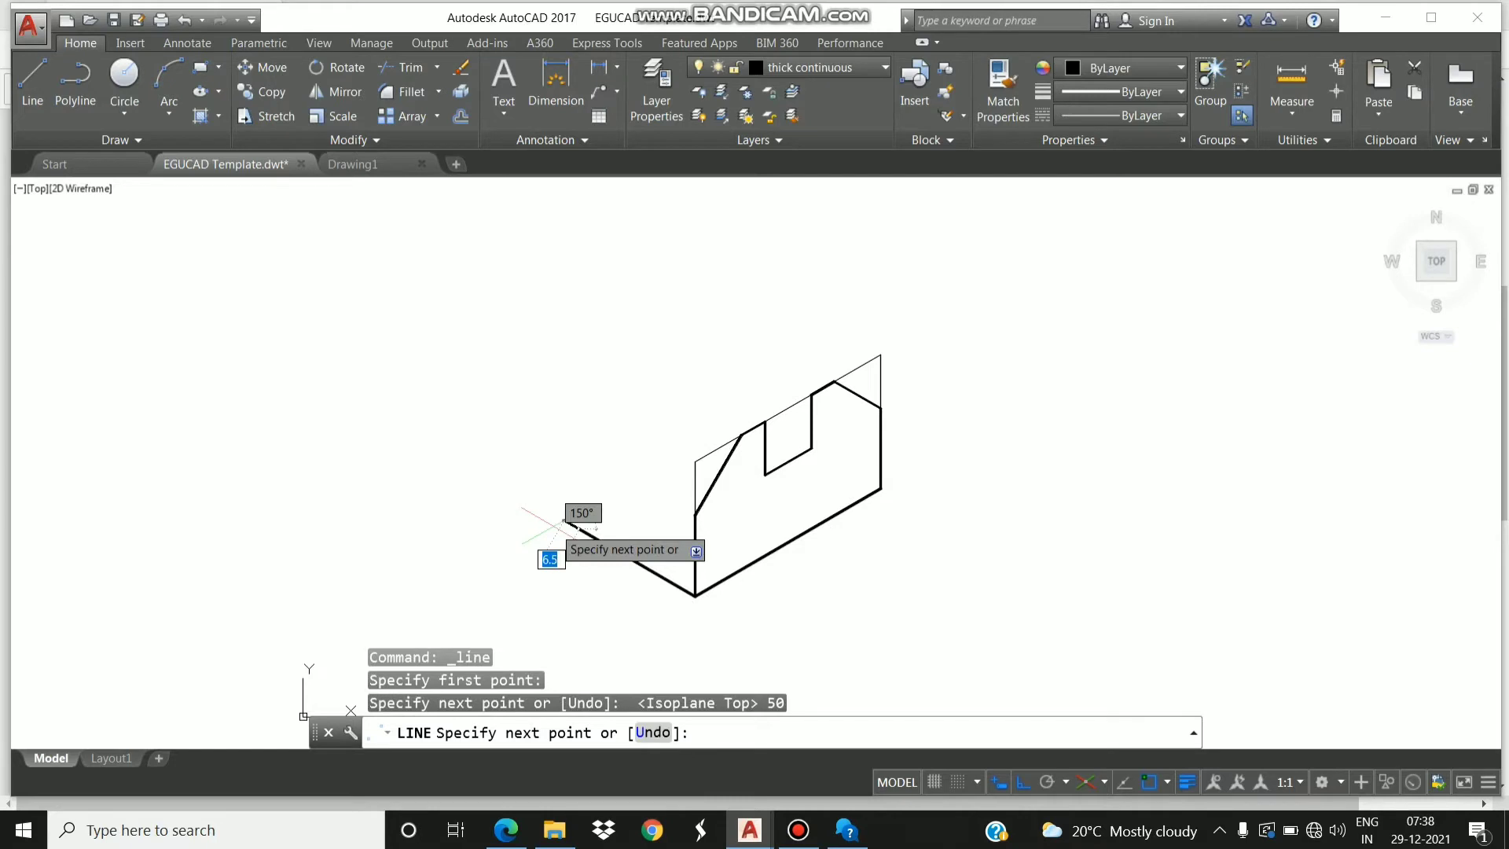
key(Escape)
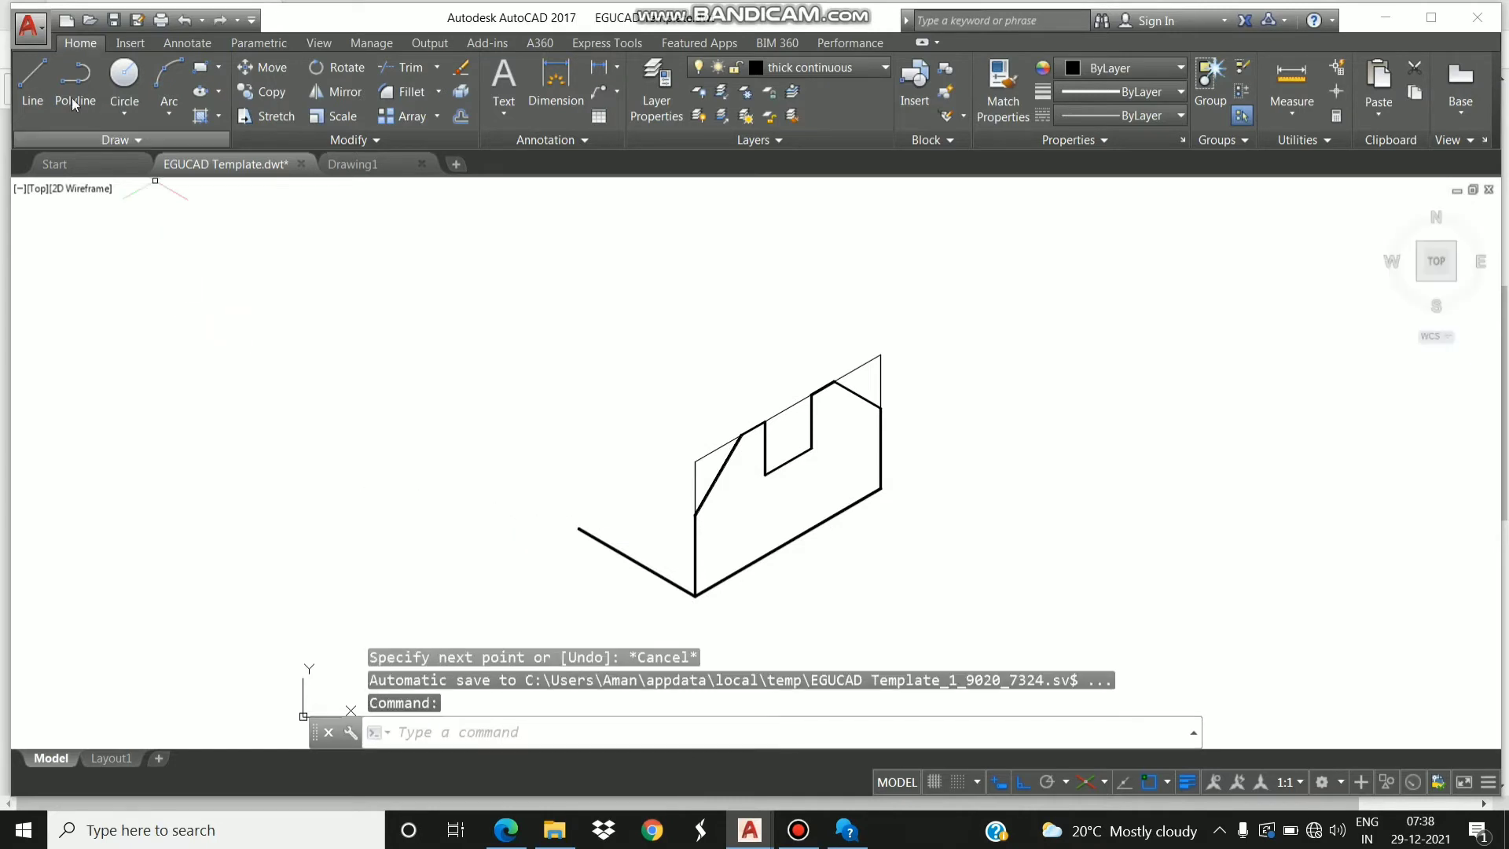
Draw a 50-long depth line at 150° from the top of the left vertical edge.
click(24, 93)
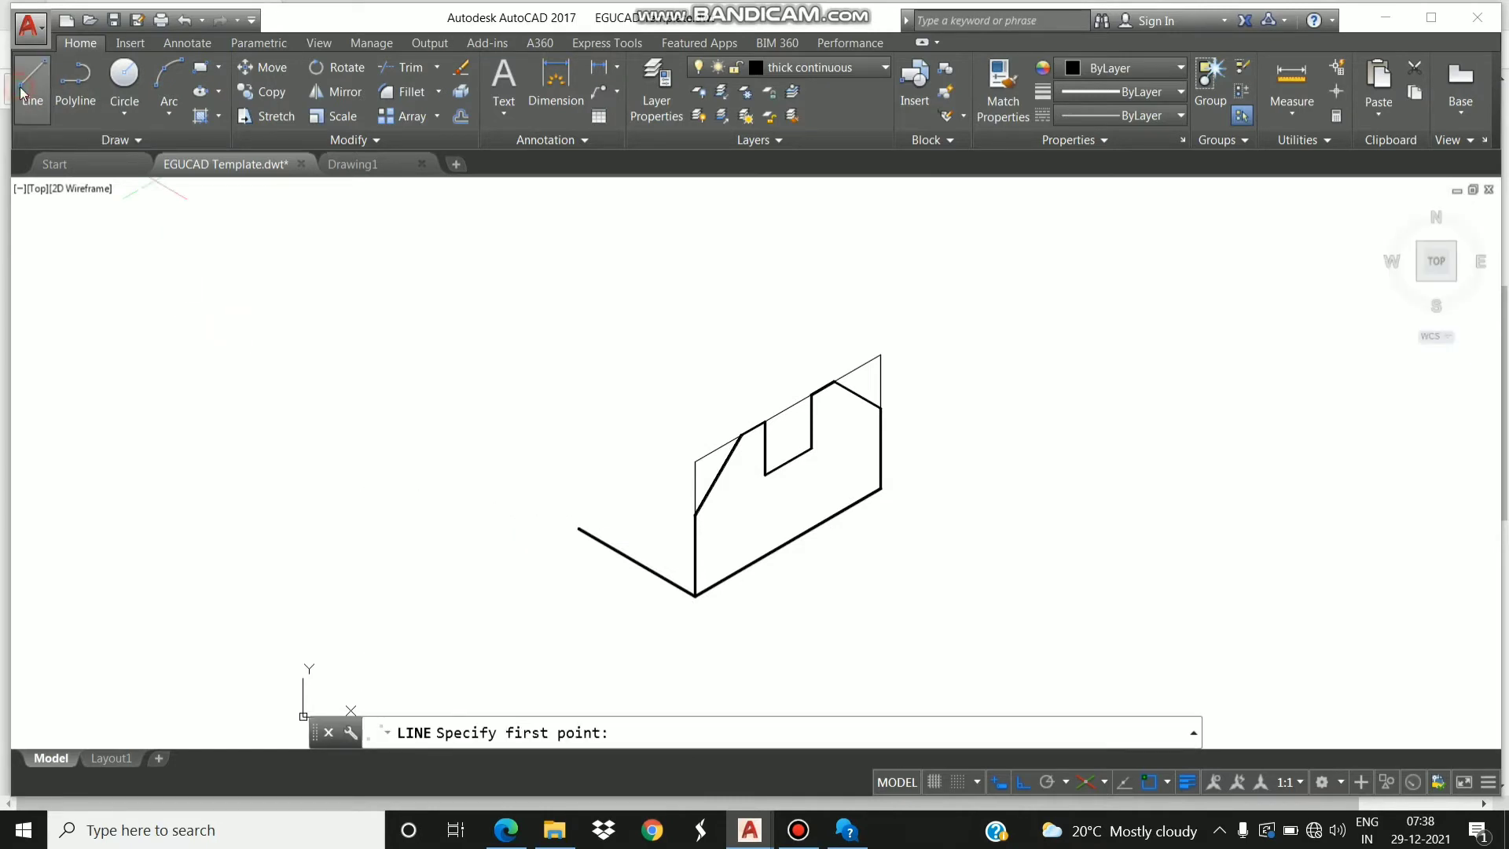
click(695, 515)
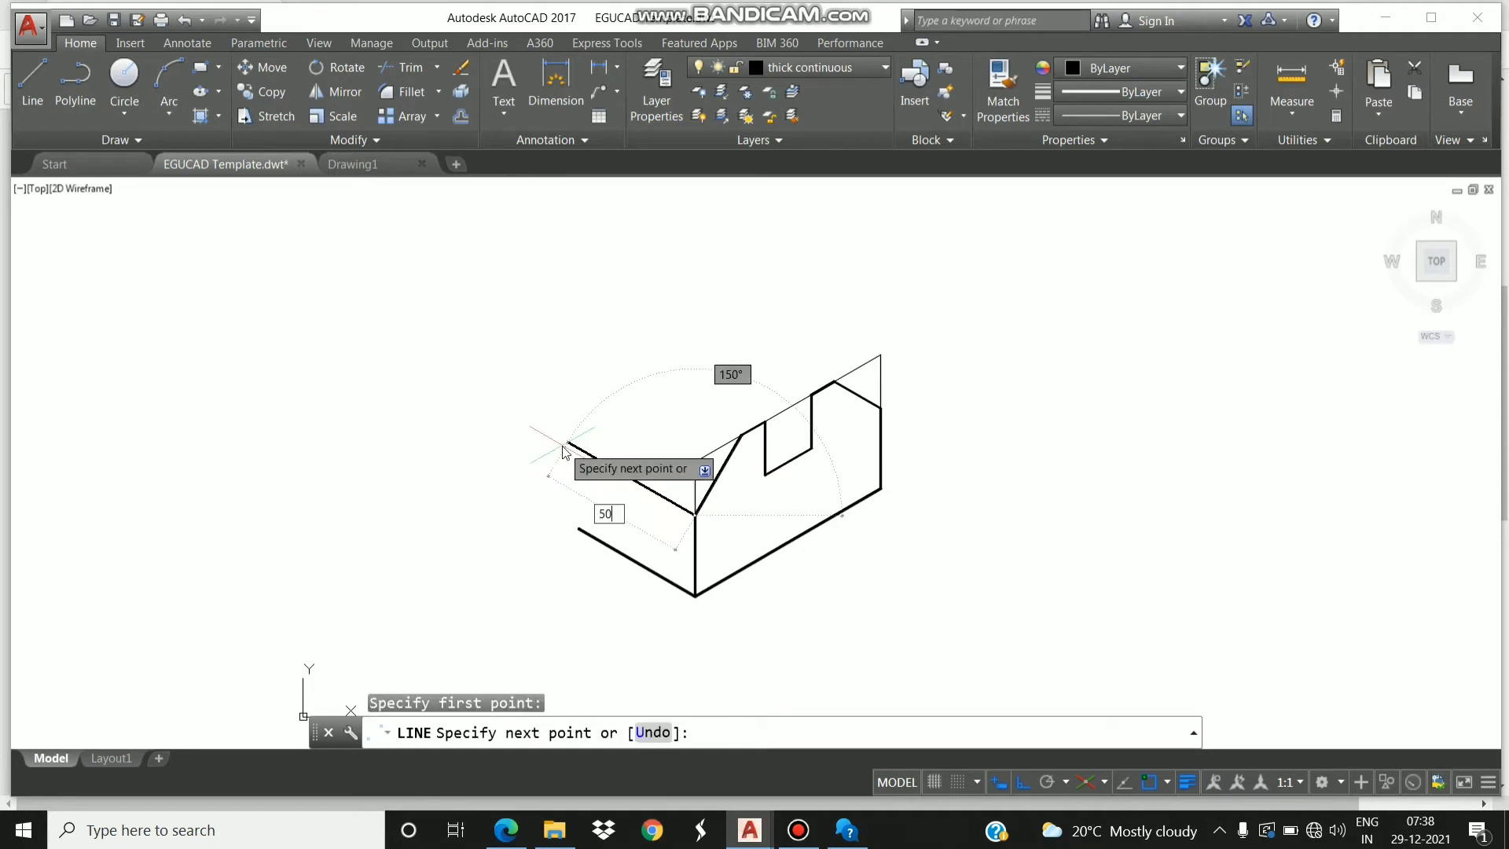
text(0)
key(Return)
key(Escape)
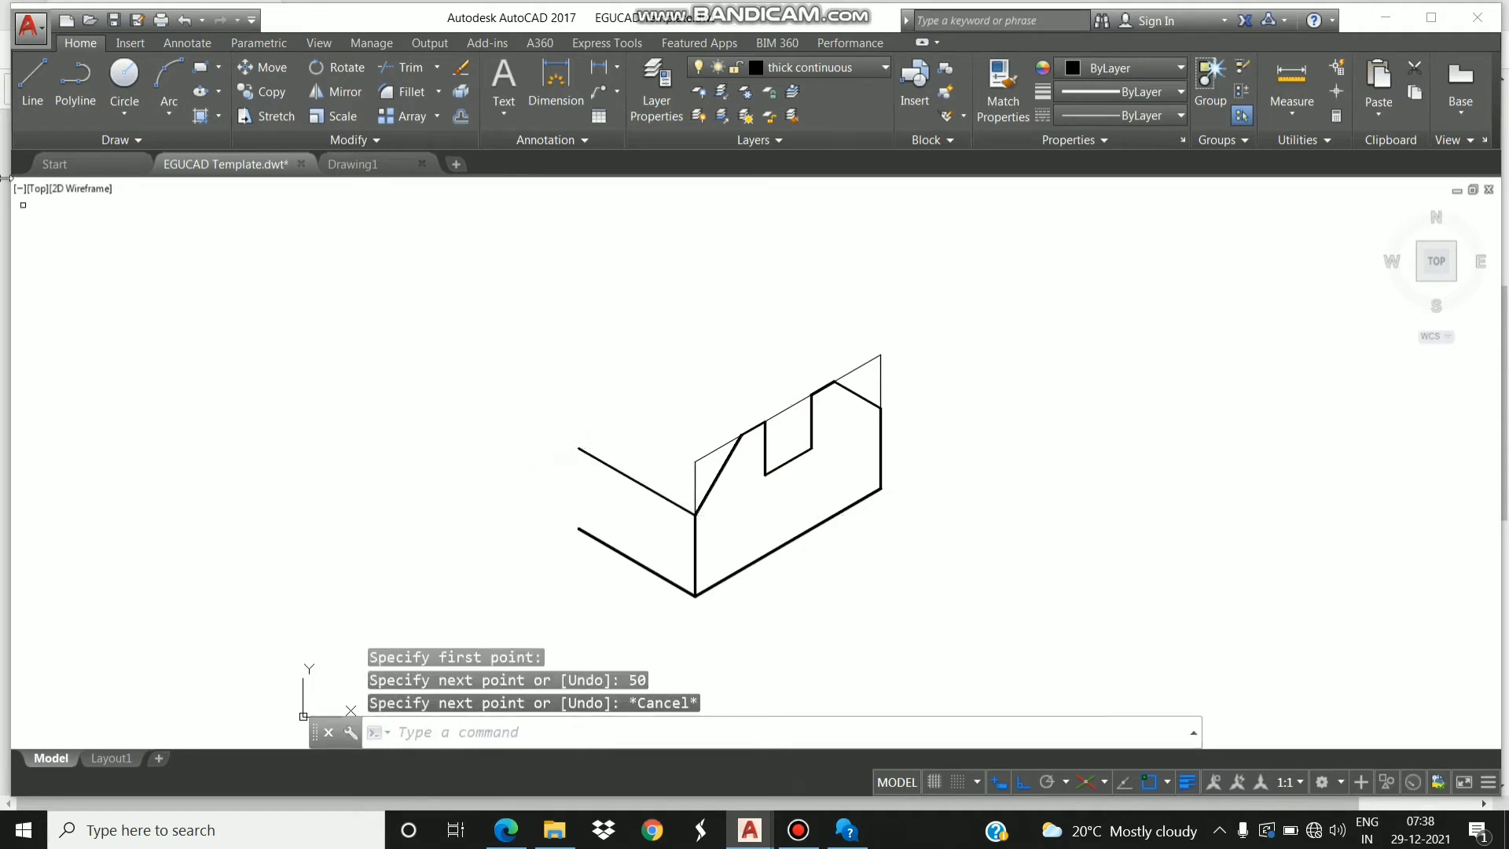
Draw a 50-long depth line at 150° from the upper end of the left slope.
click(33, 79)
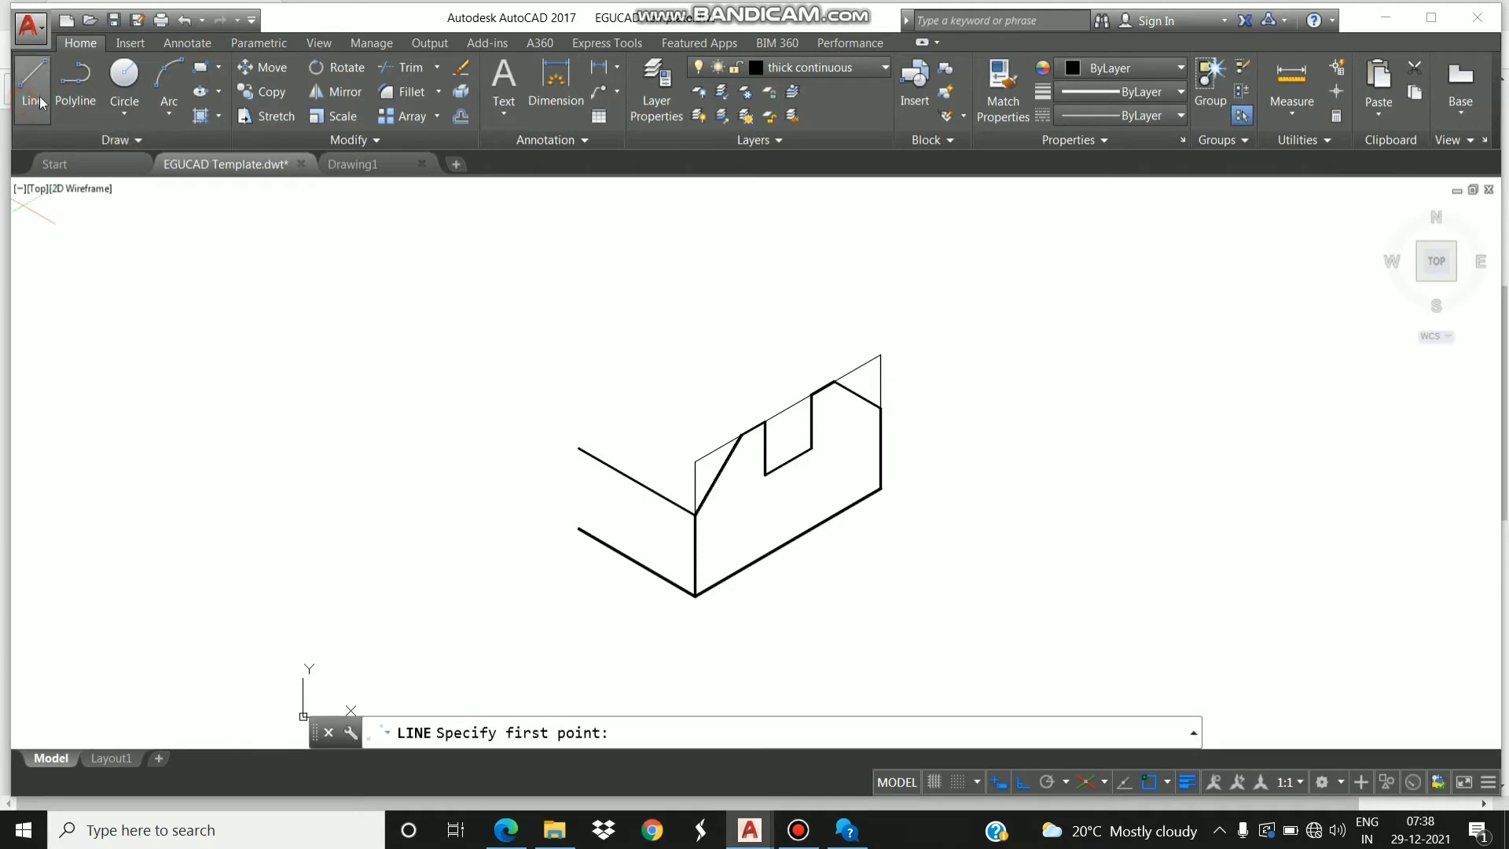
click(740, 435)
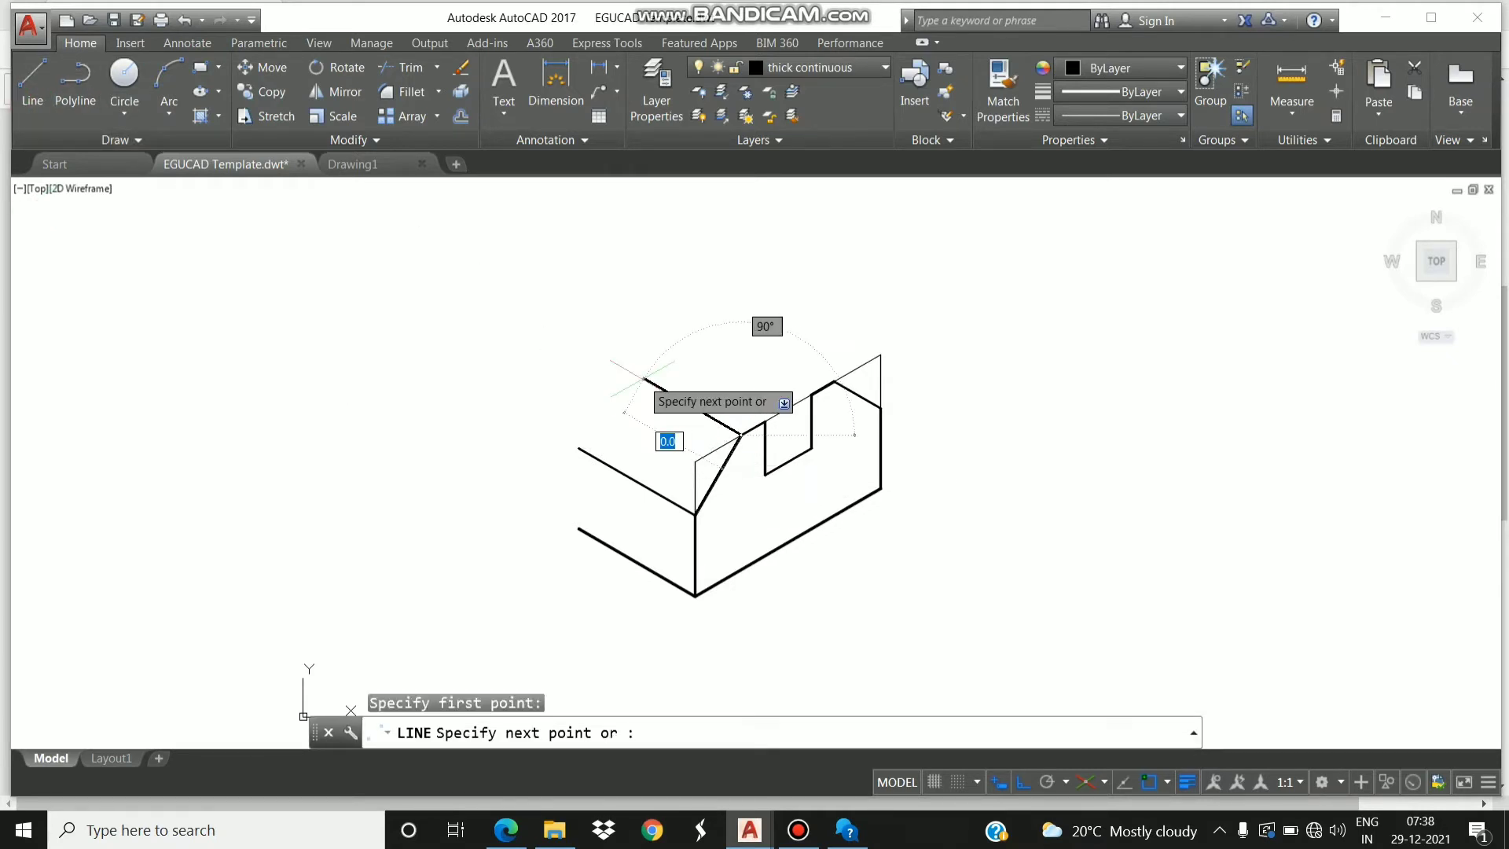
text(50)
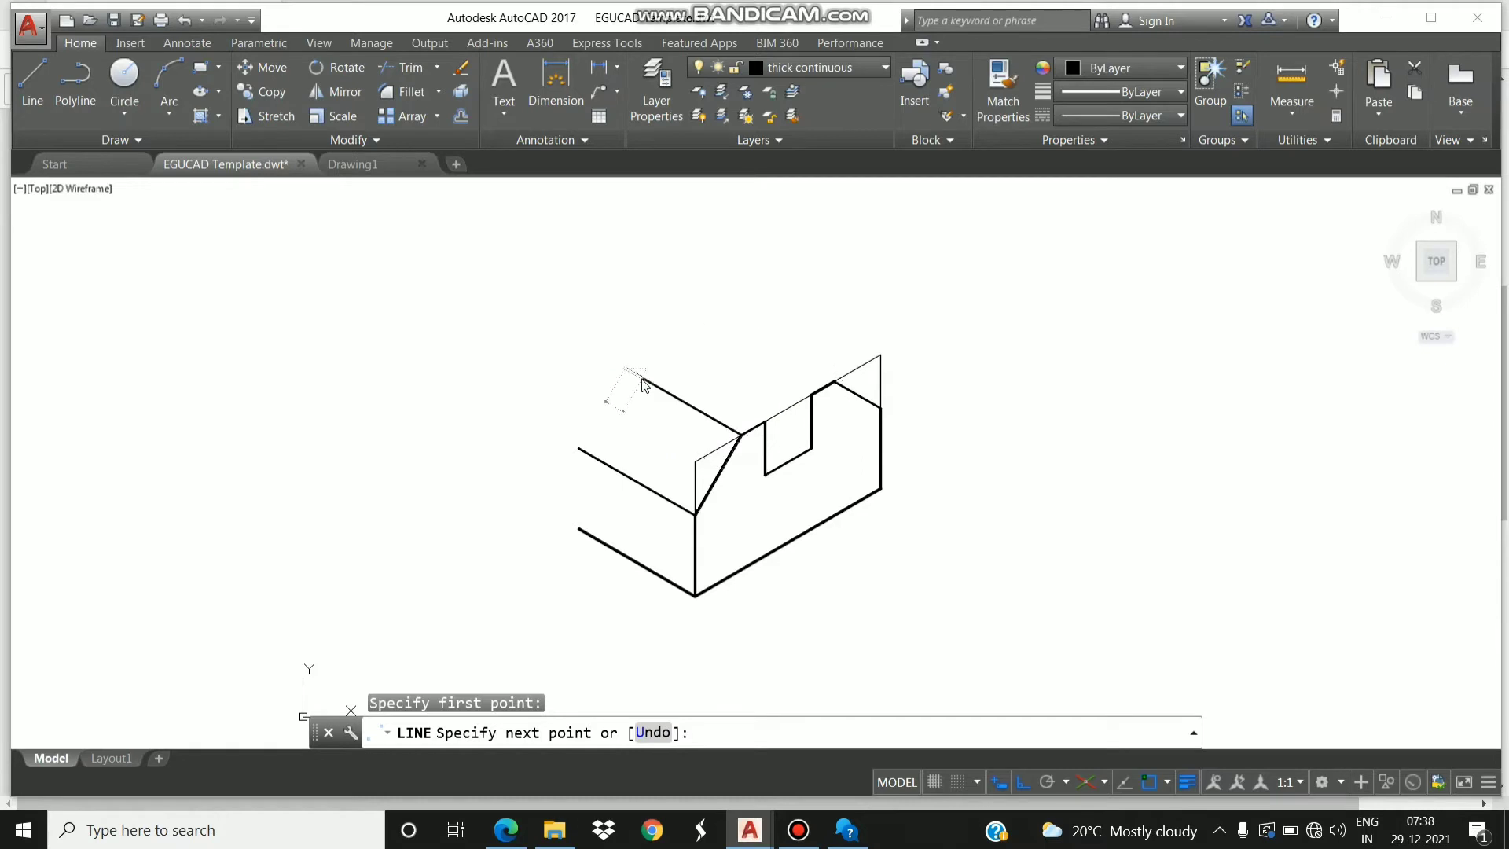
key(Return)
key(Escape)
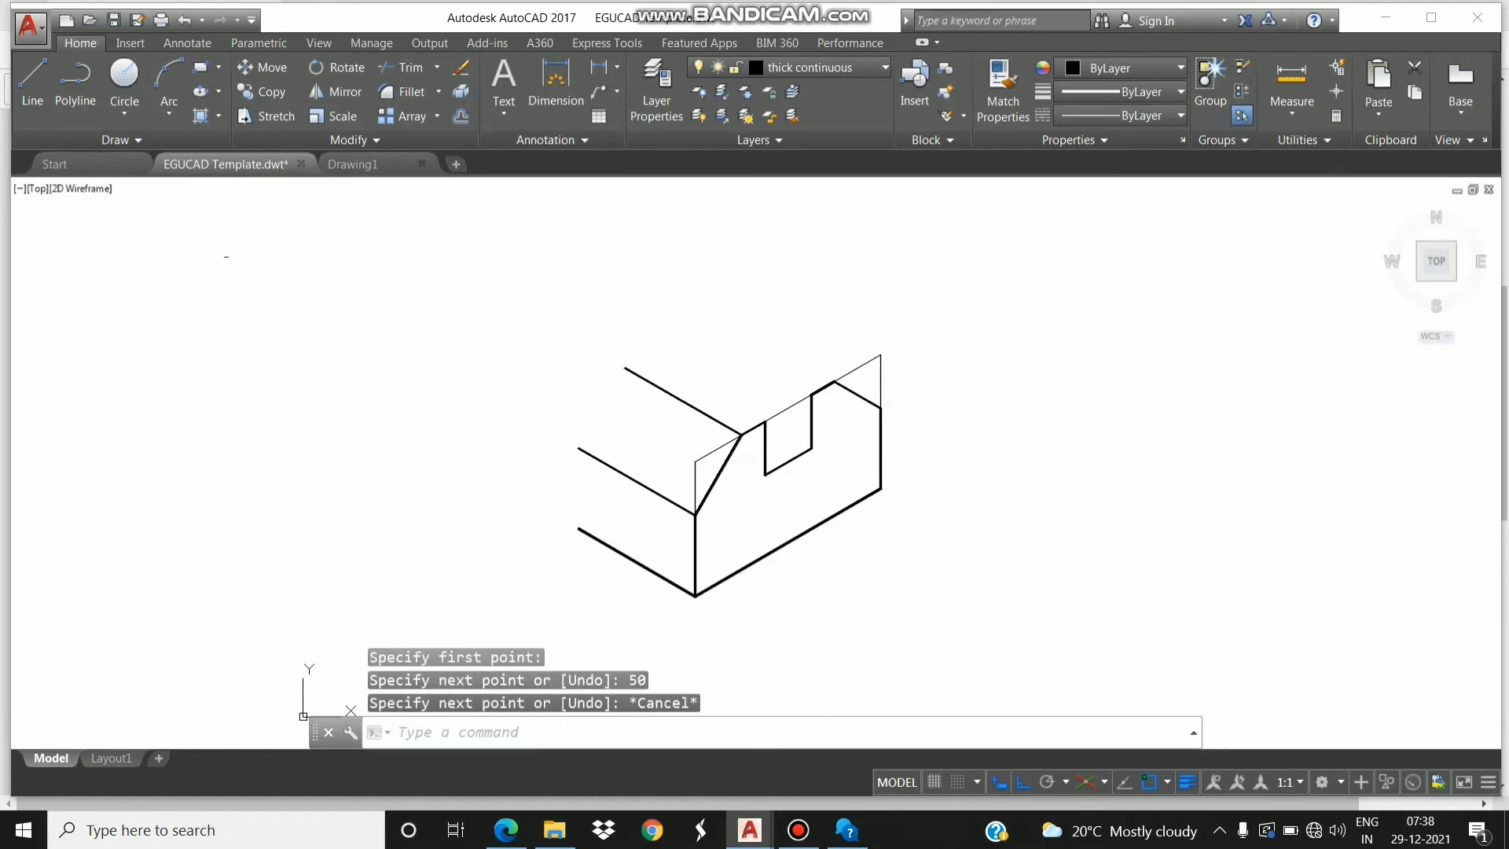
Draw a 50-long depth line at 150° from the slot's upper-left corner.
click(43, 74)
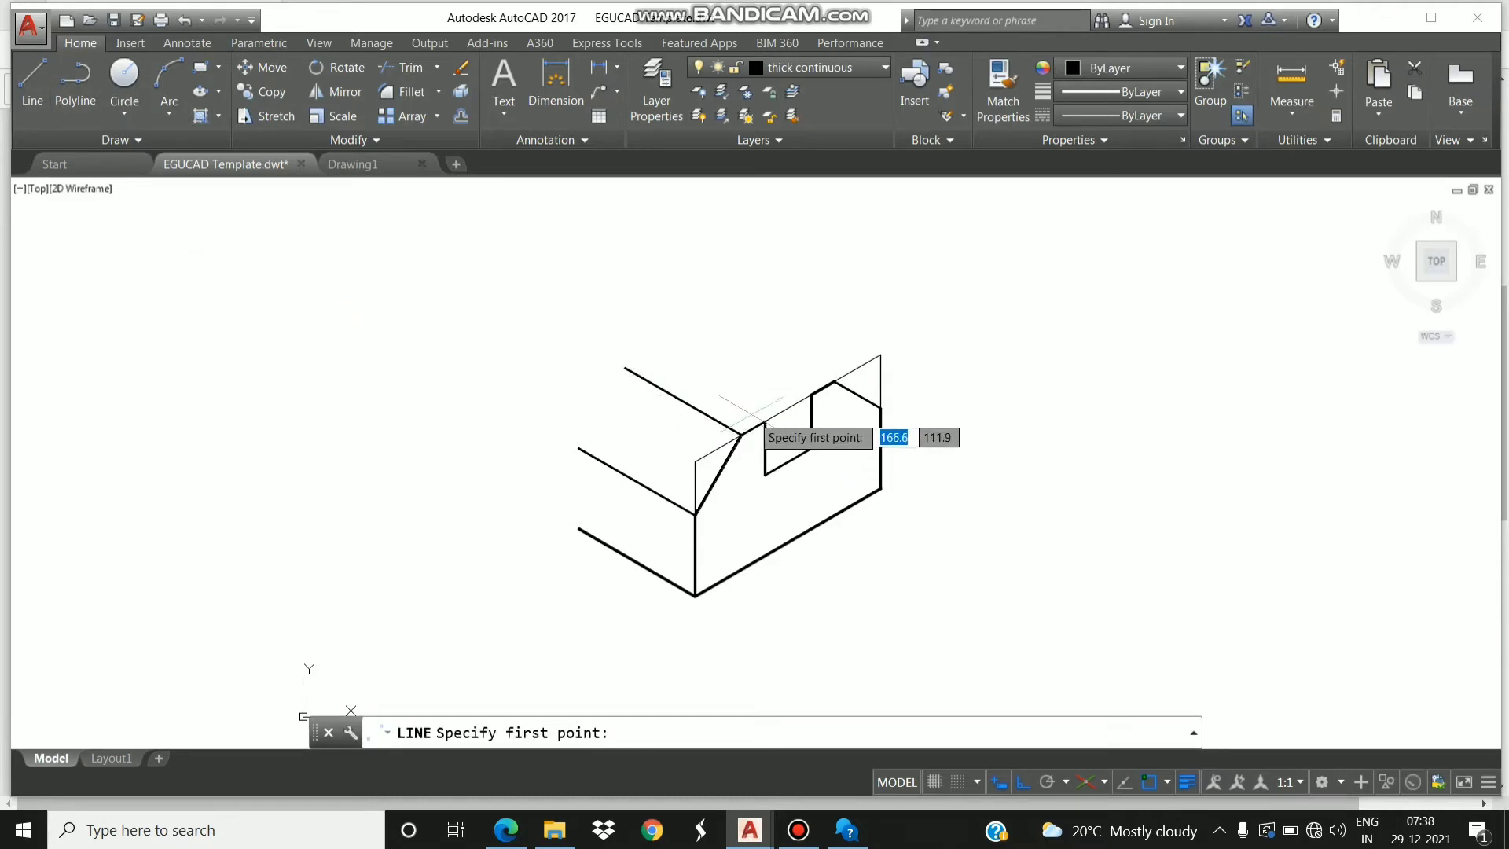
click(765, 422)
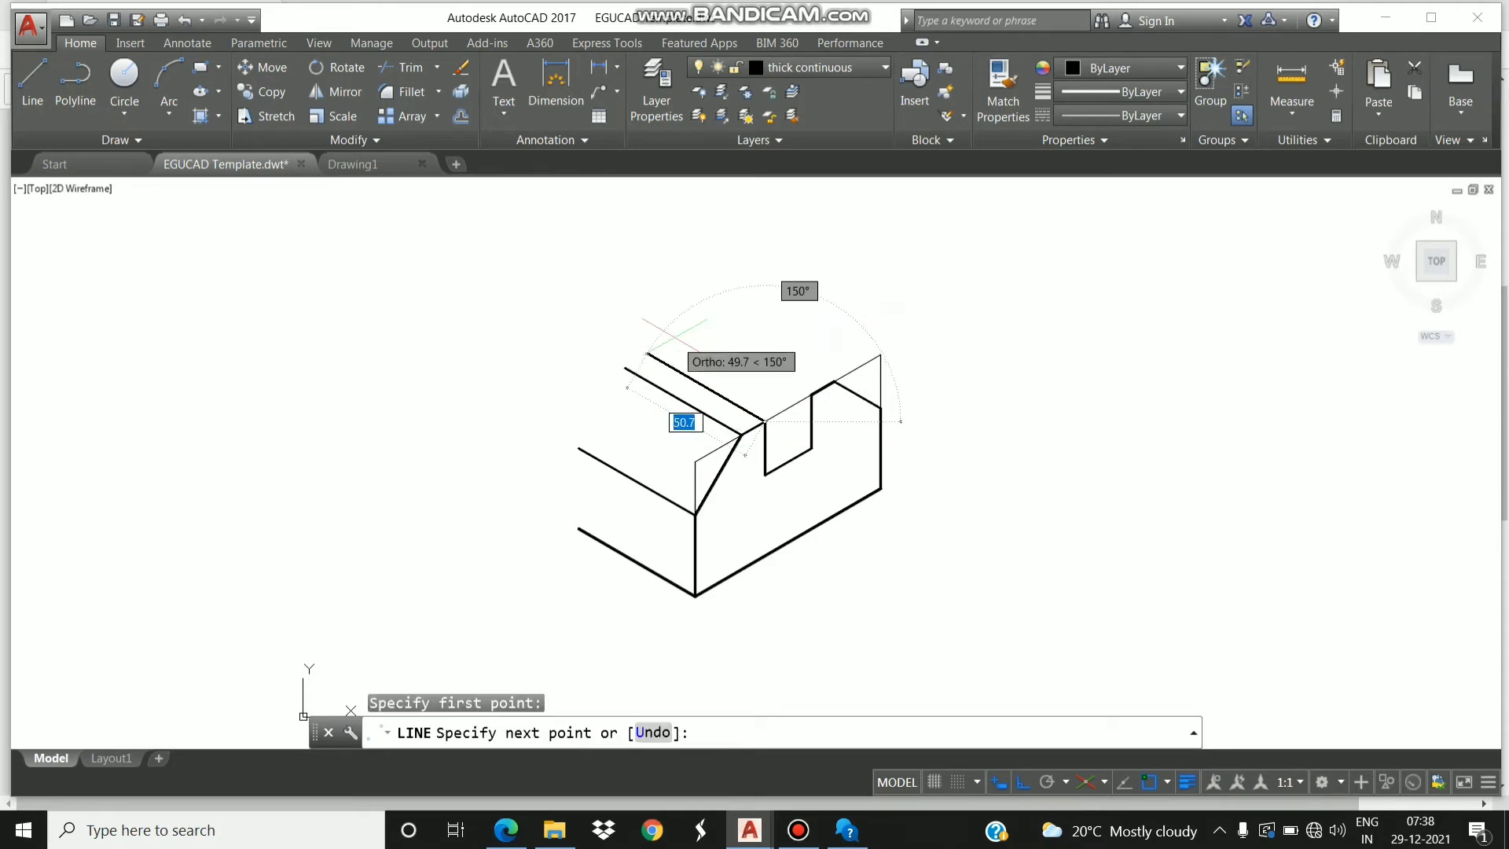
text(50)
key(Return)
key(Escape)
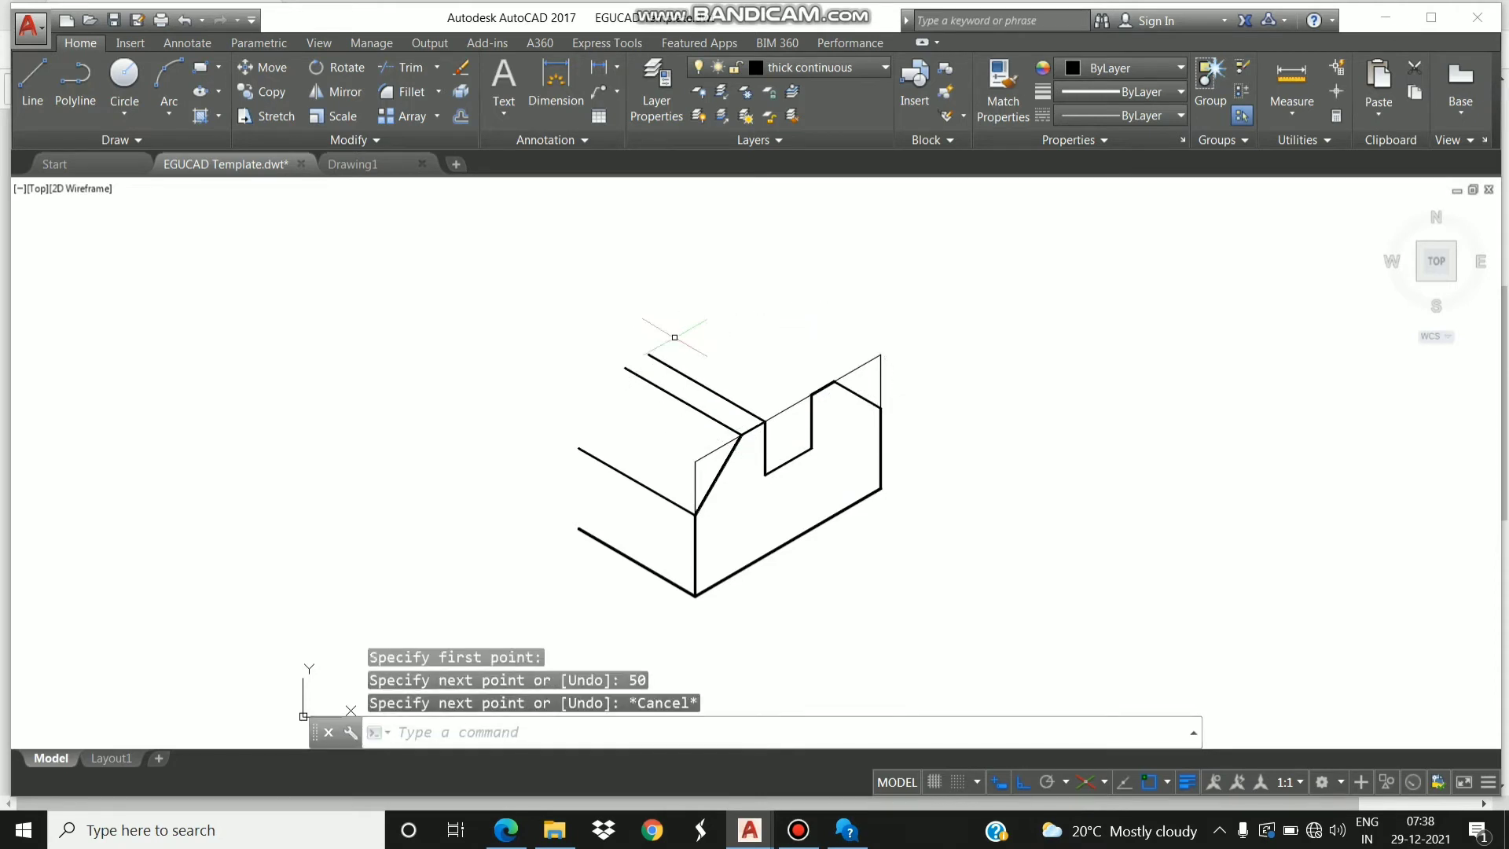
Draw a 50-long depth line at 150° from the slot's upper-right corner.
click(47, 86)
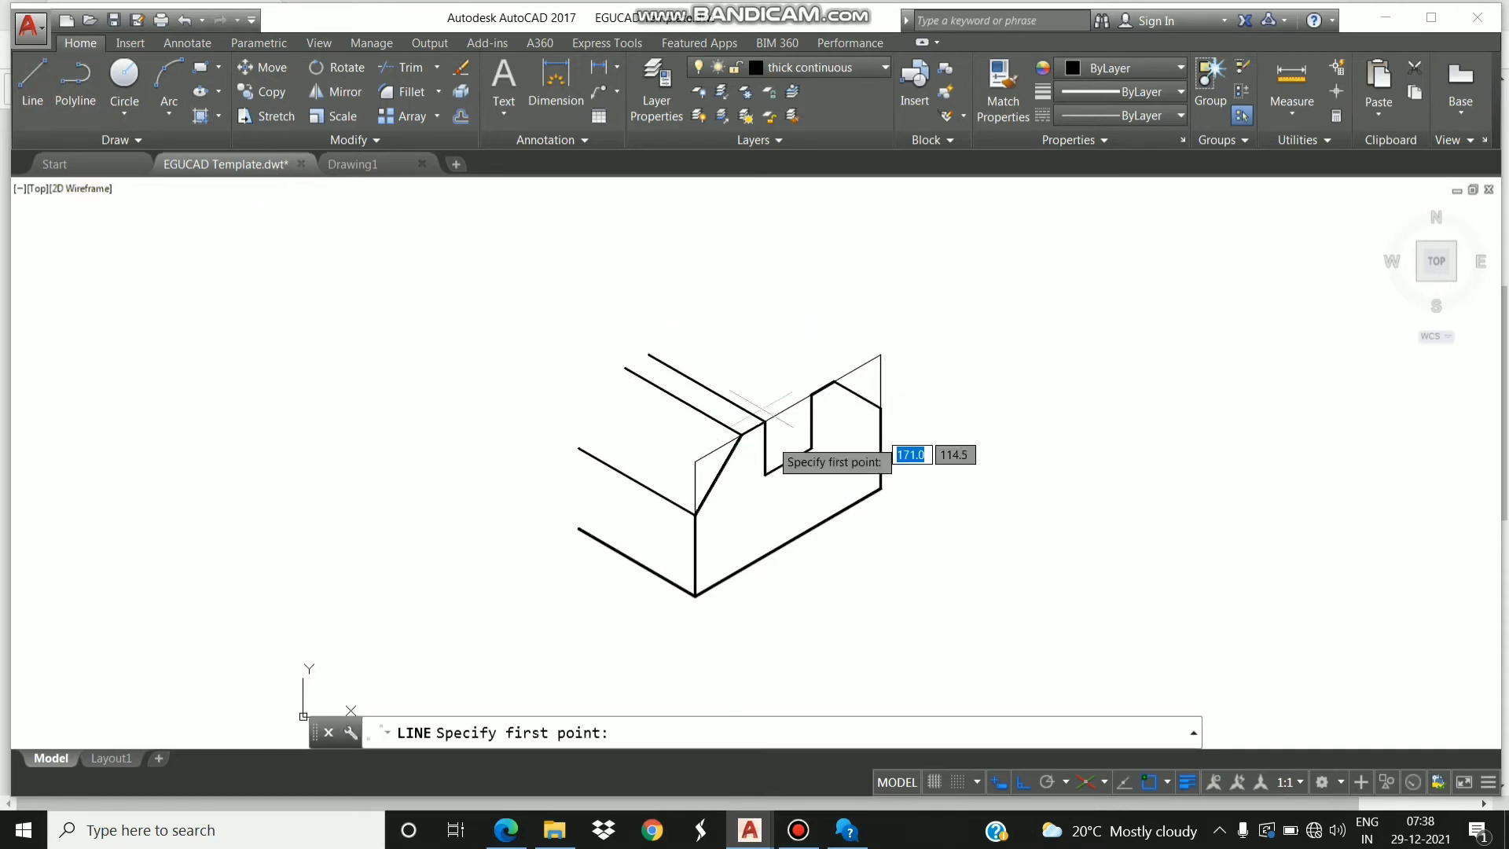
click(811, 395)
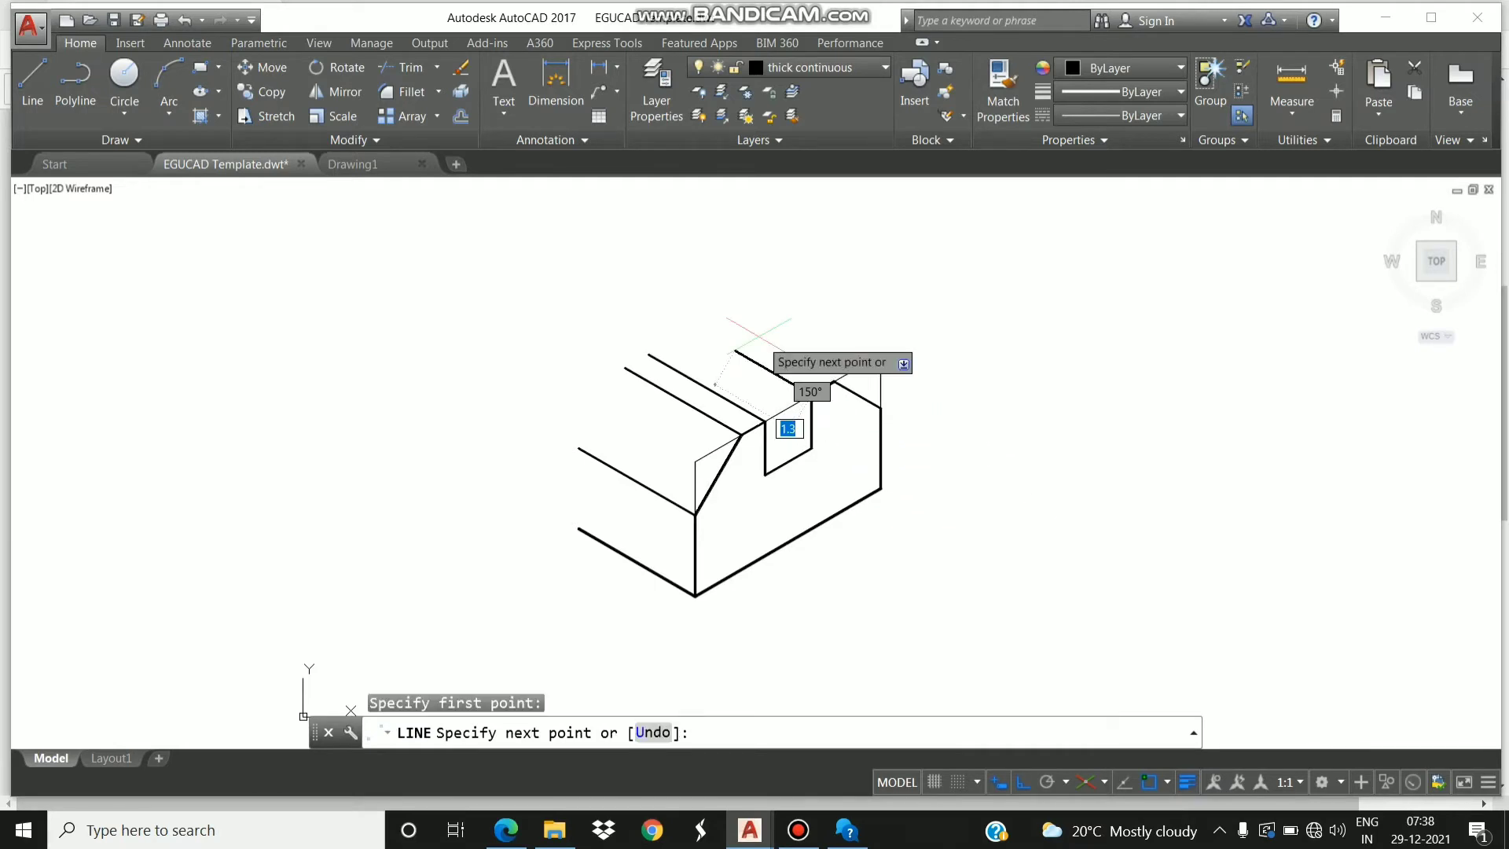
key(Return)
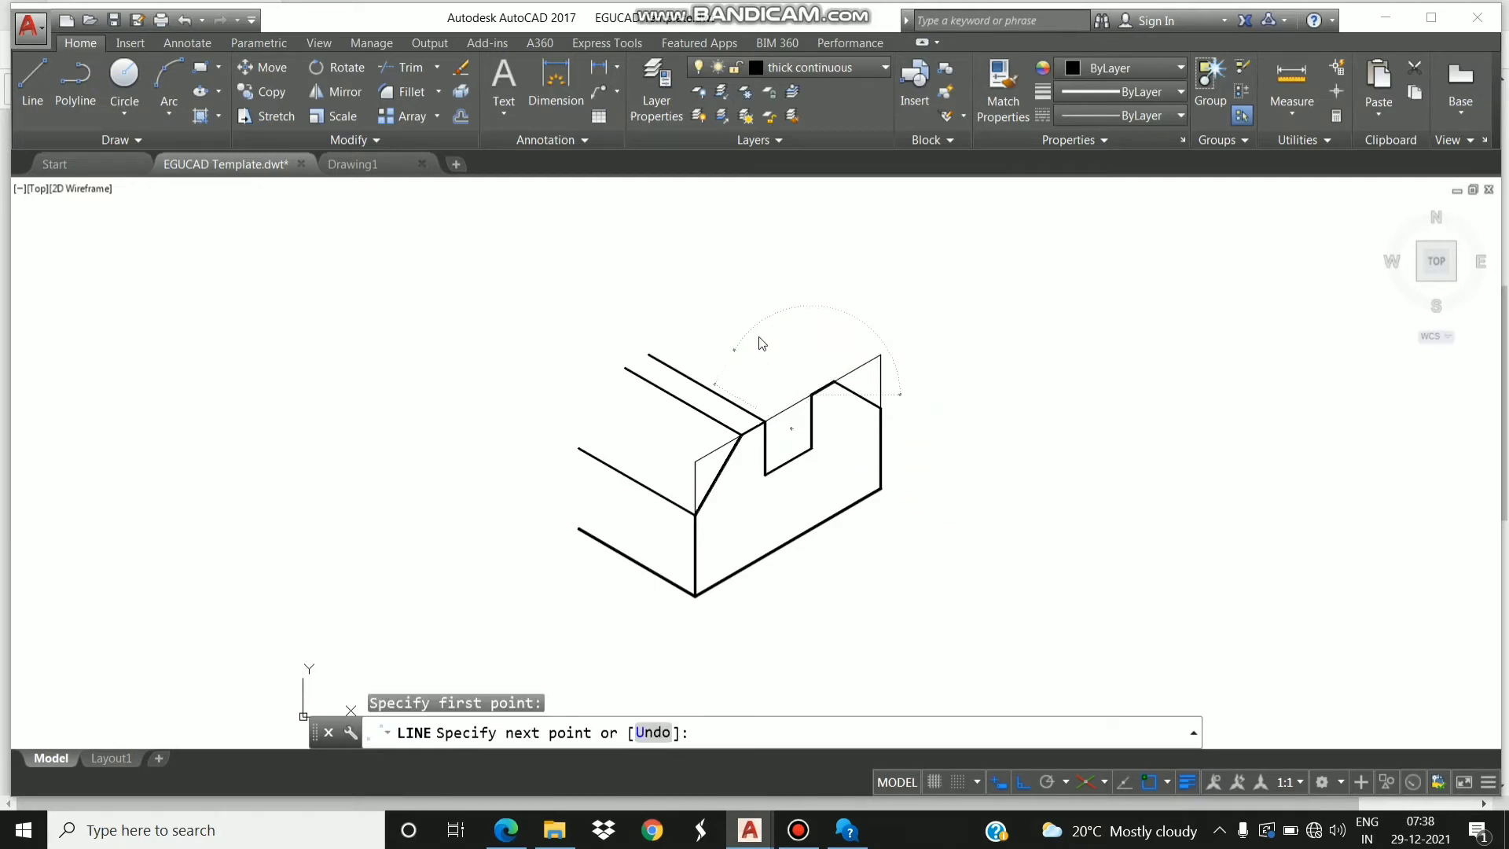
key(Escape)
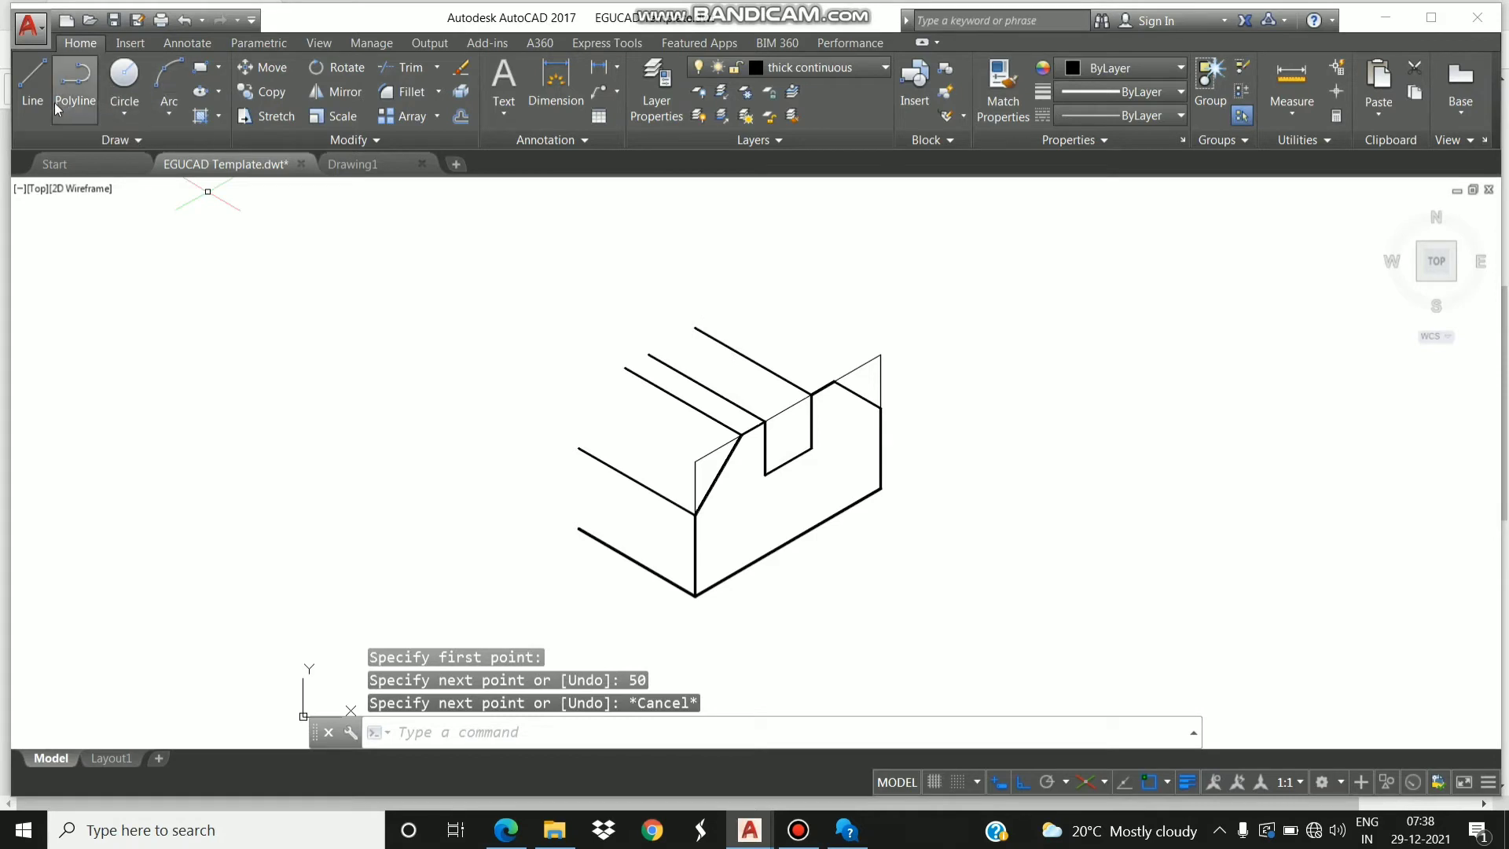
Draw a 50-long depth line at 150° from the upper end of the right slope.
click(41, 100)
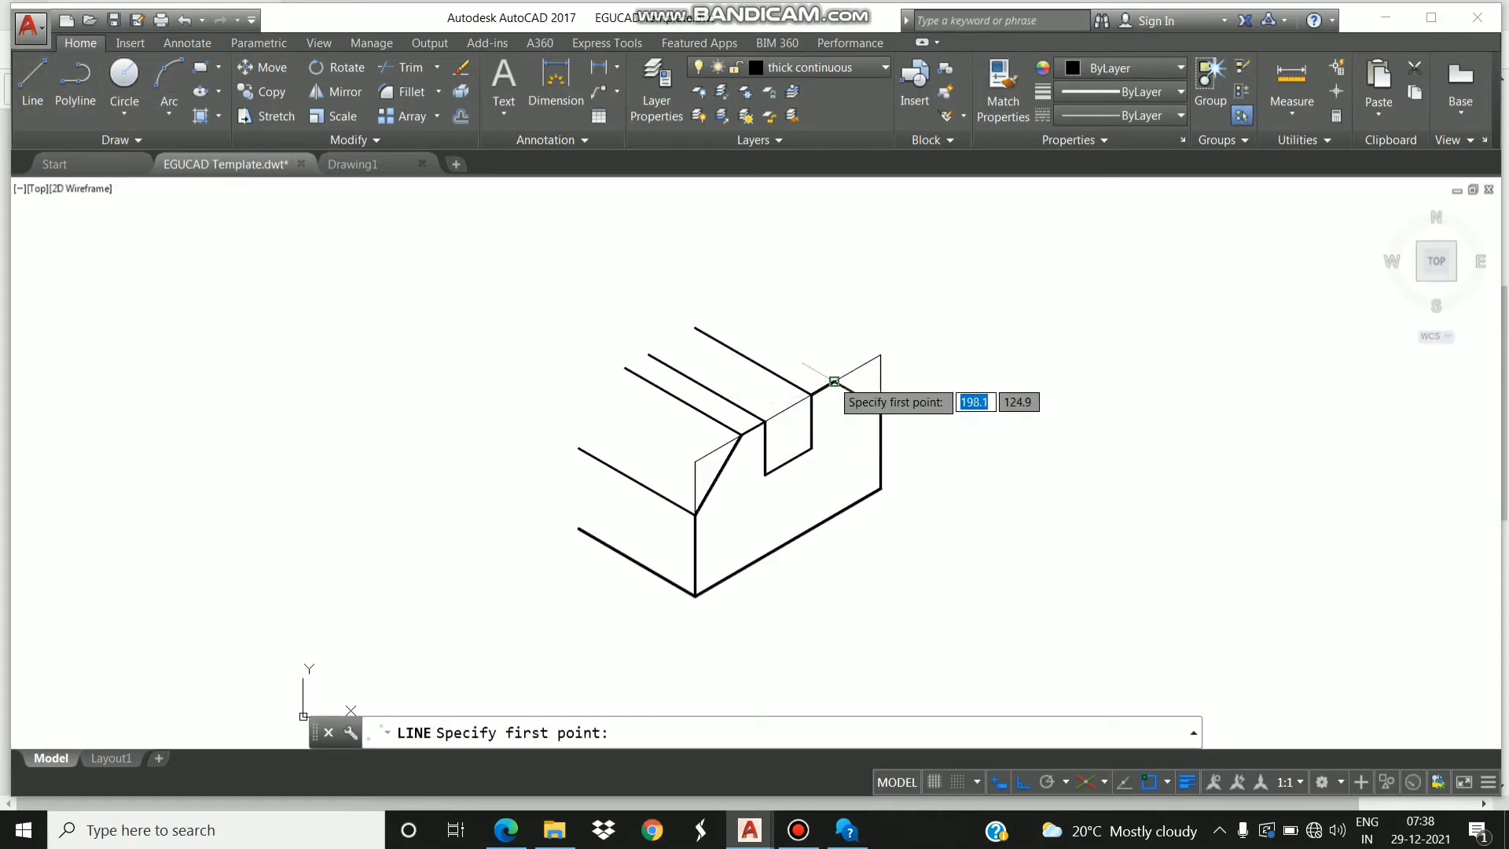
click(797, 348)
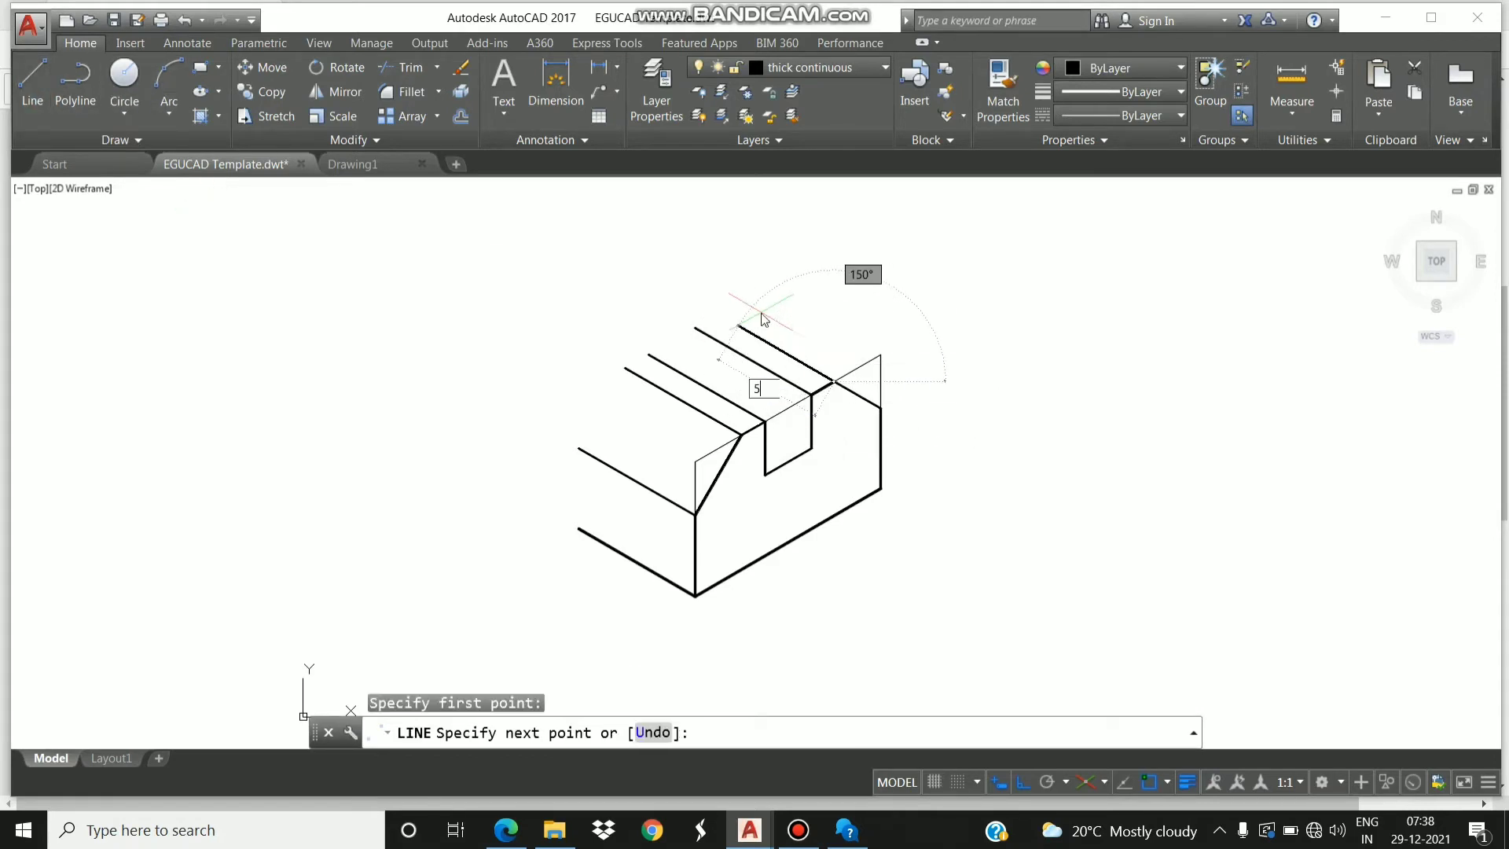
text(50)
key(Return)
key(Escape)
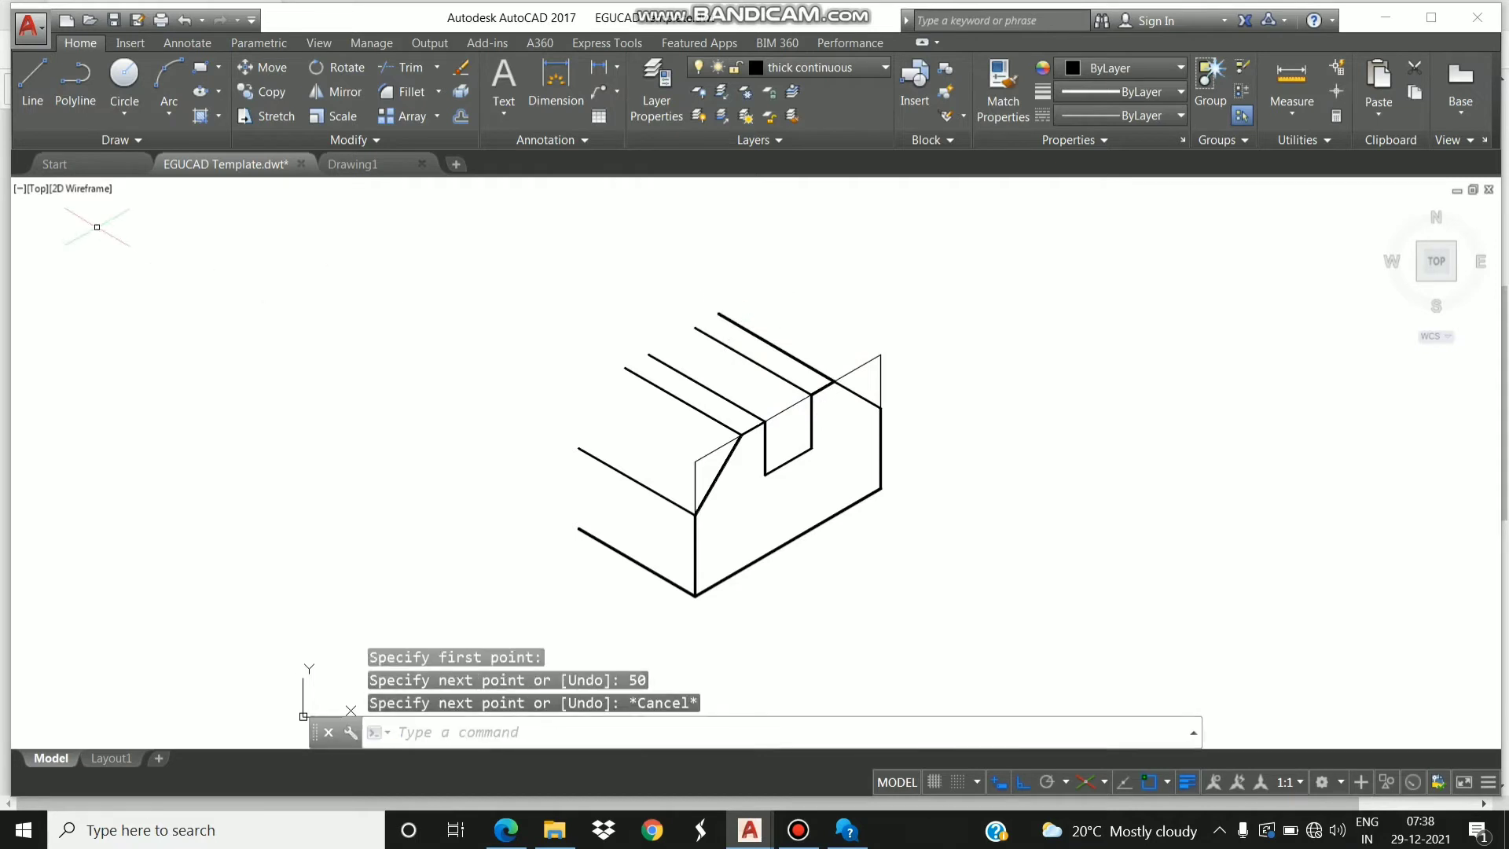
Draw a 50-long depth line at 150° from the lower-right corner of the front outline.
click(41, 103)
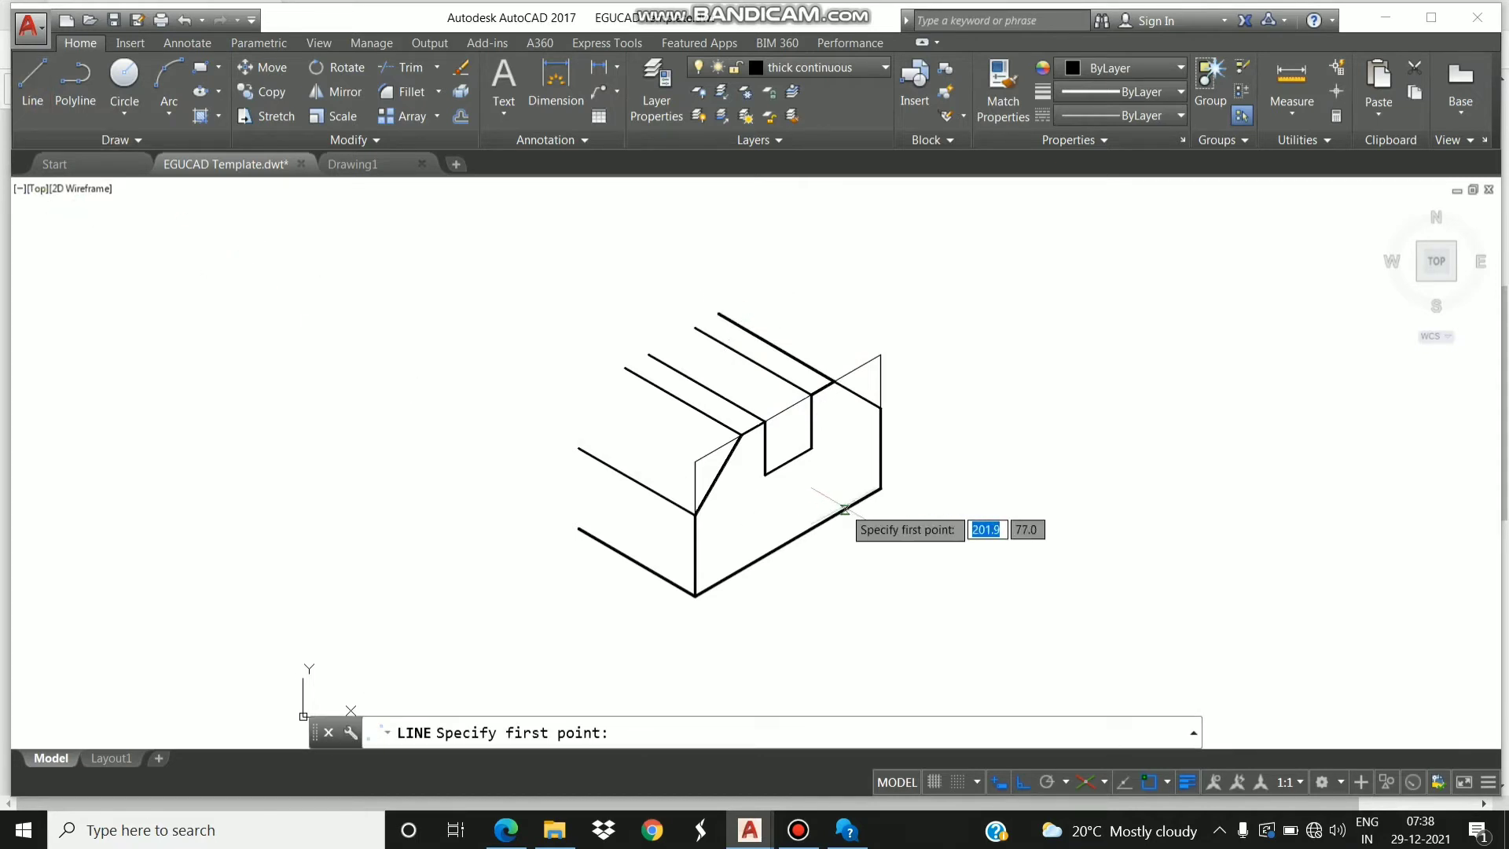
click(881, 488)
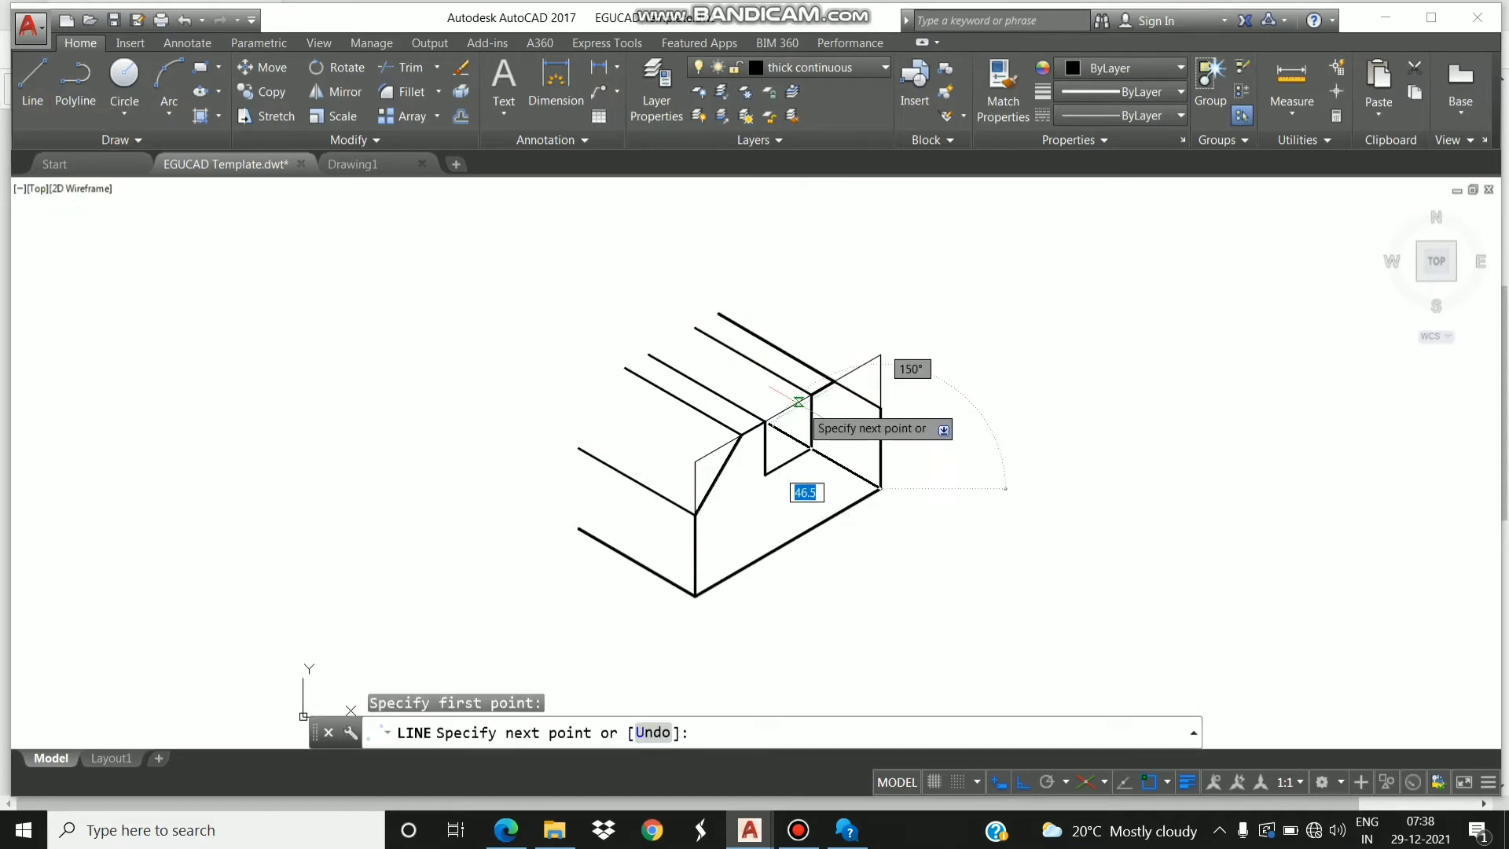
text(50)
key(Return)
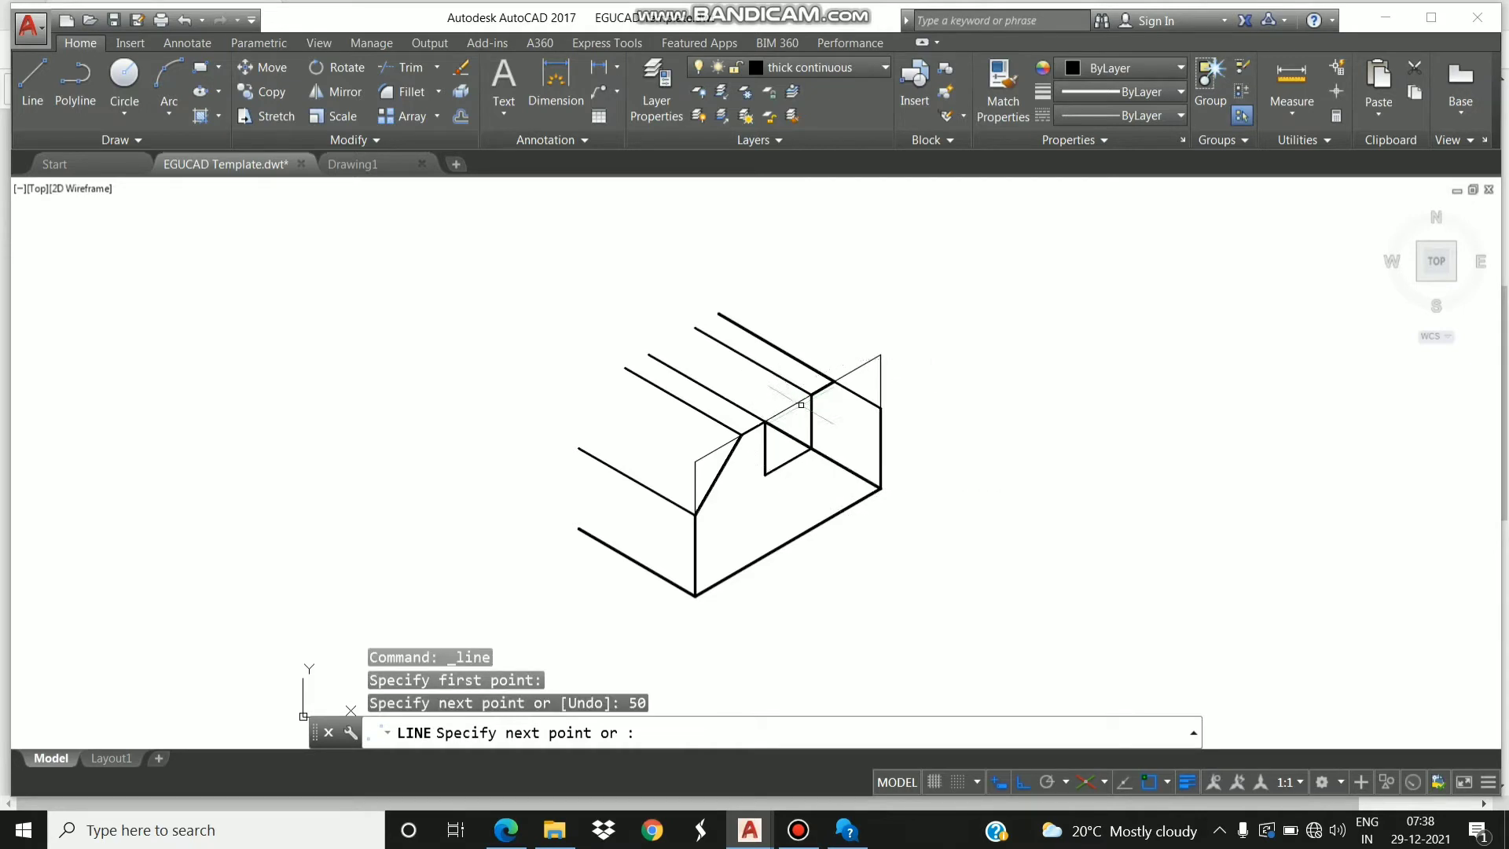
key(Escape)
Draw a 50-long depth line at 150° from the slot's lower-left corner.
click(37, 93)
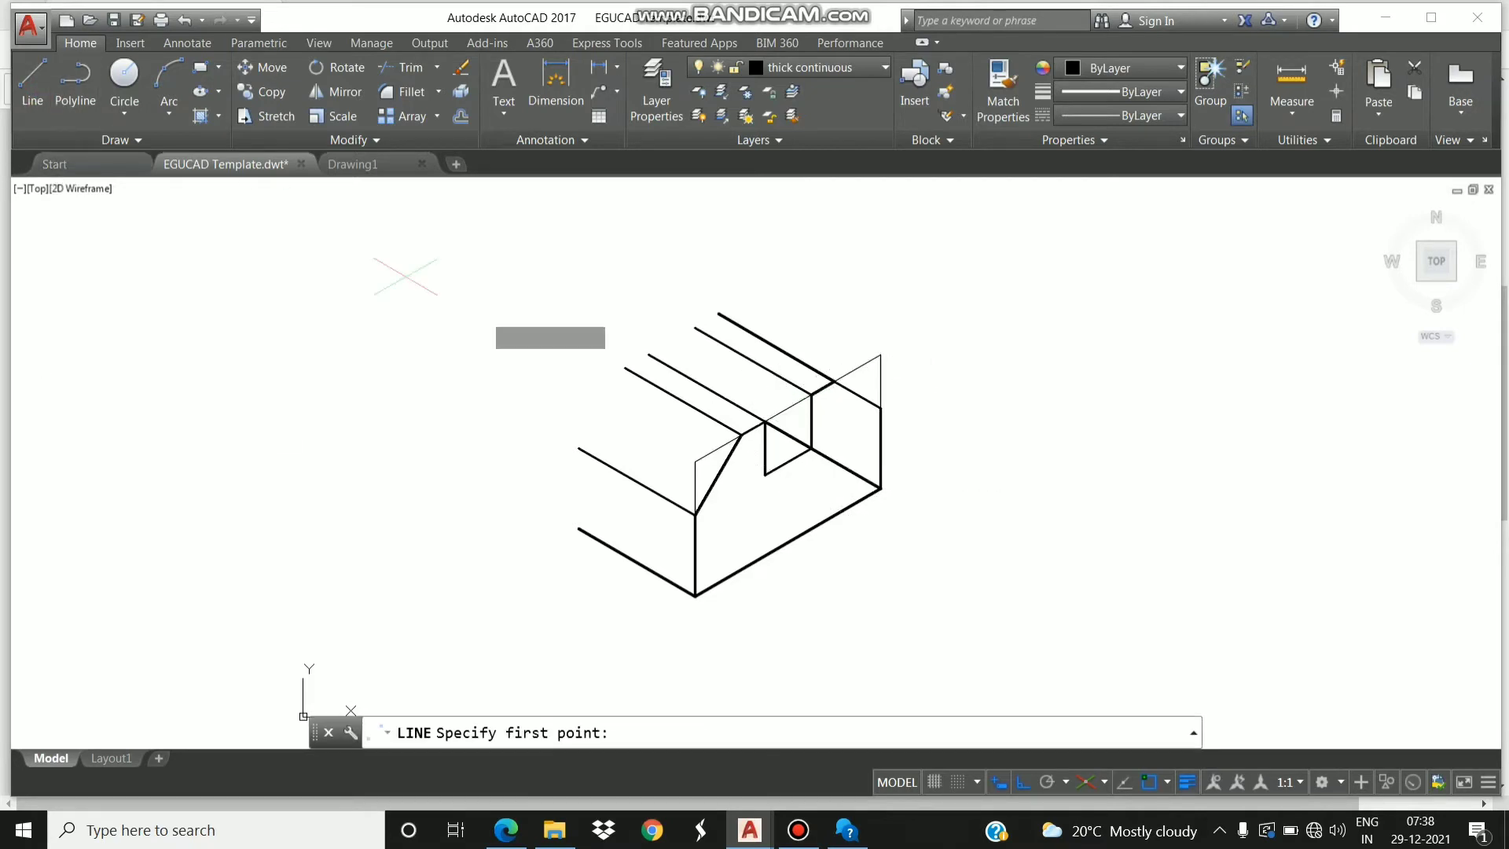
click(765, 475)
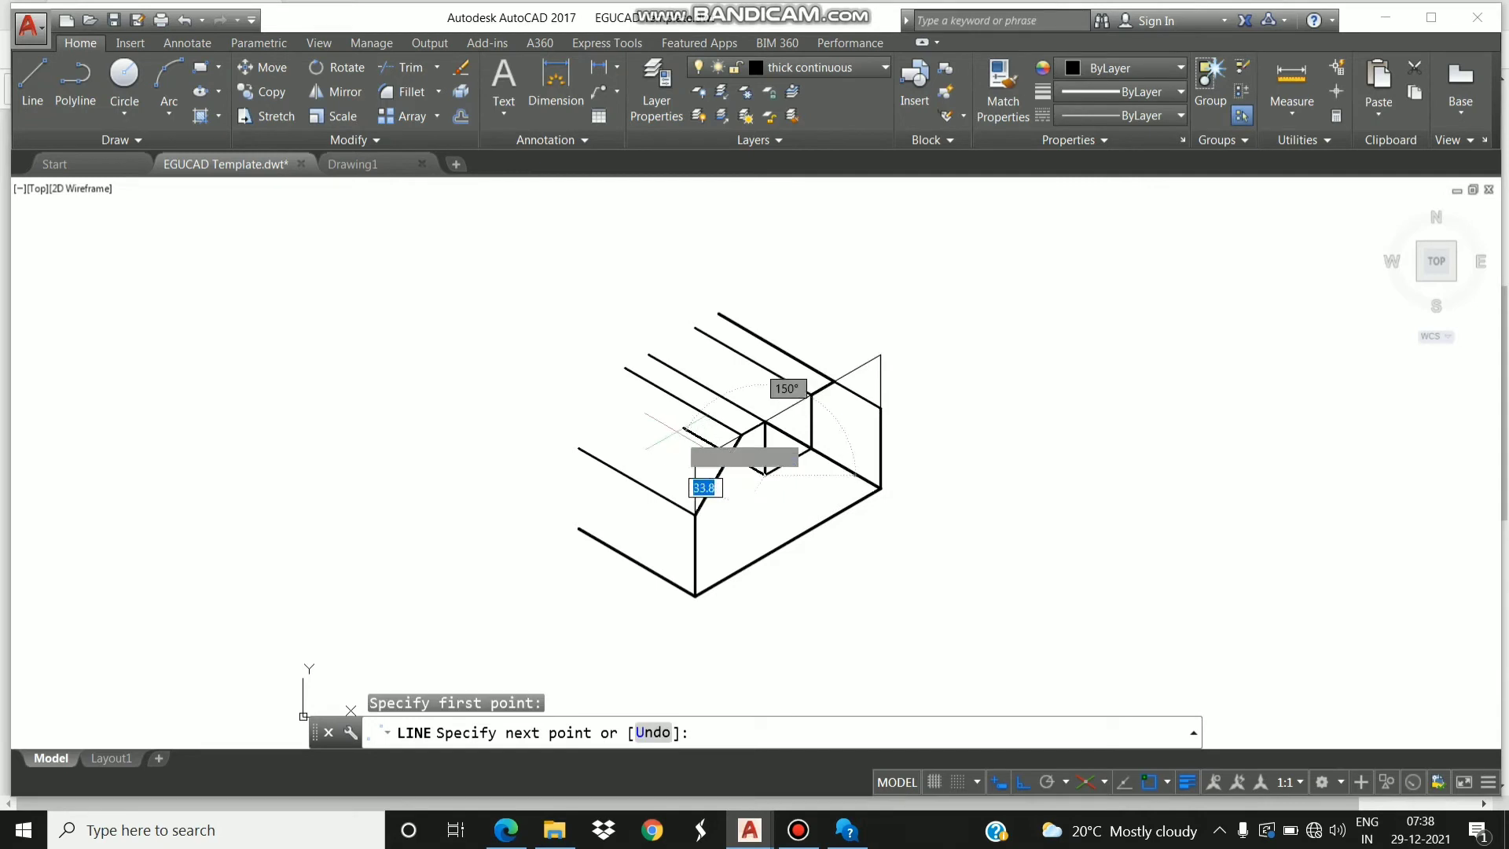
text(50)
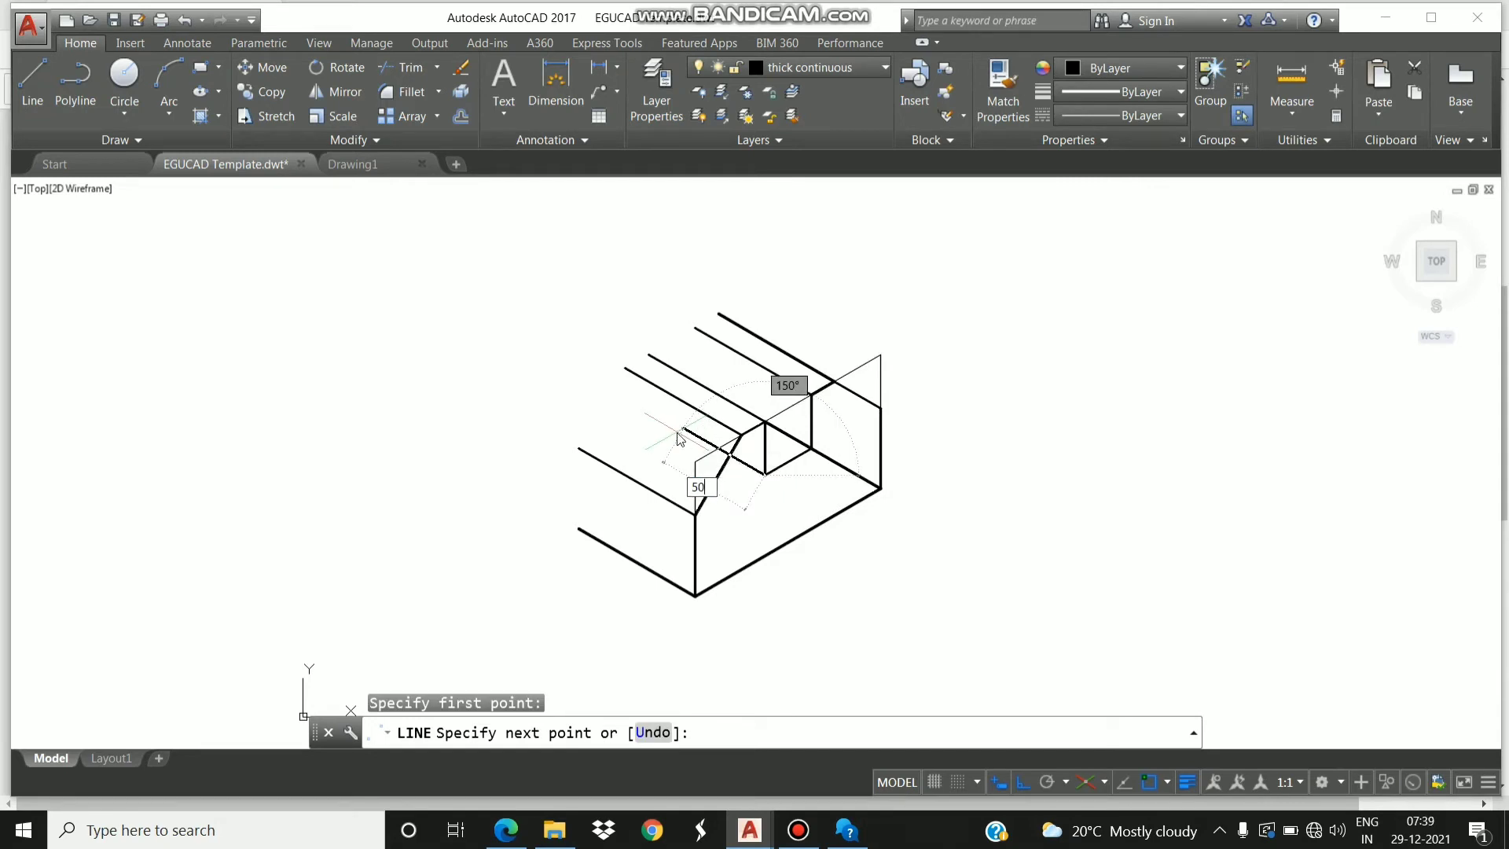
key(Return)
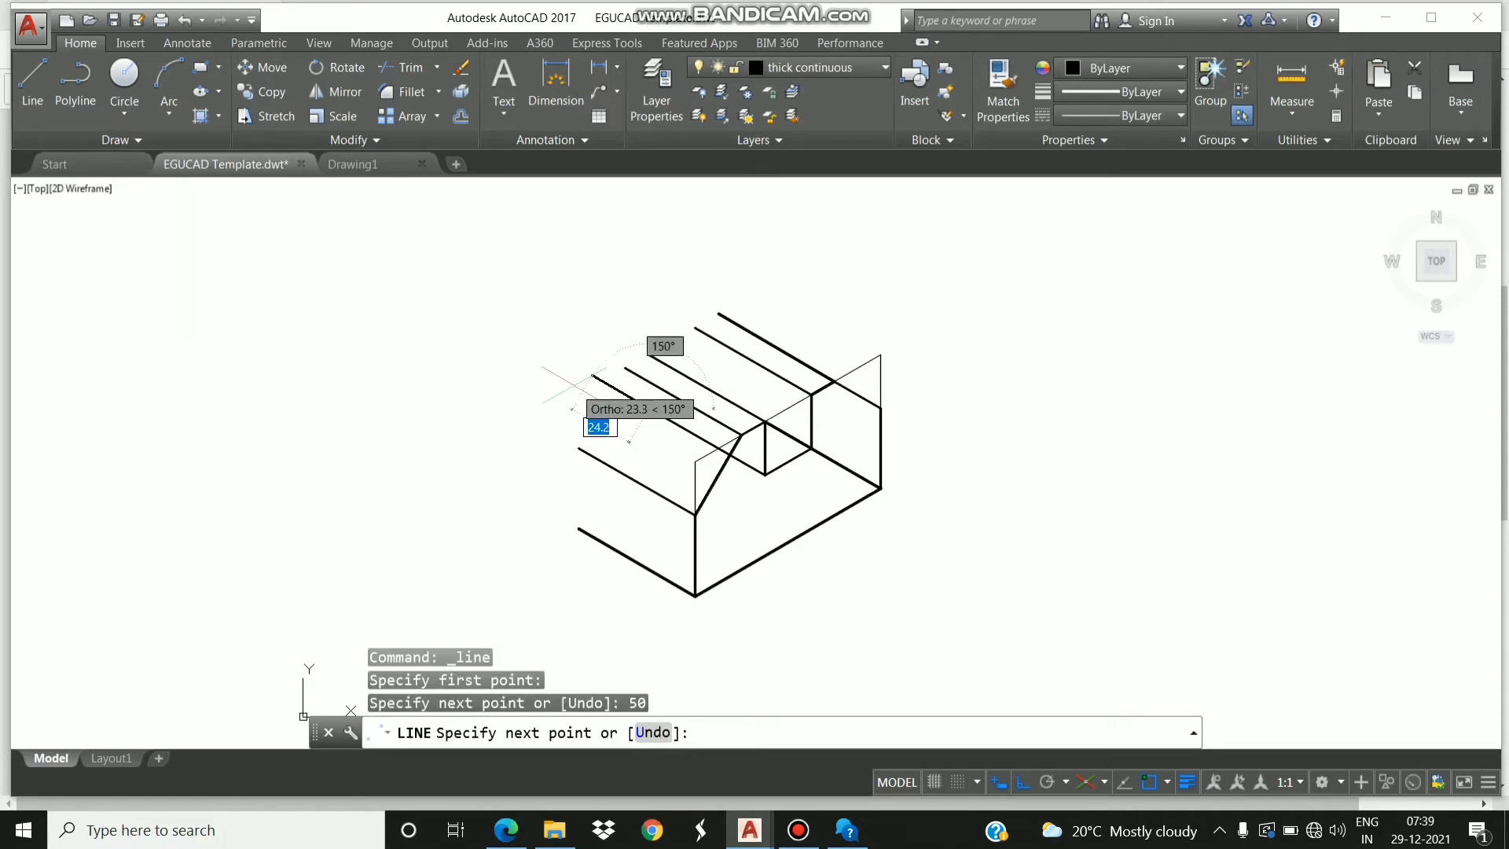
key(Escape)
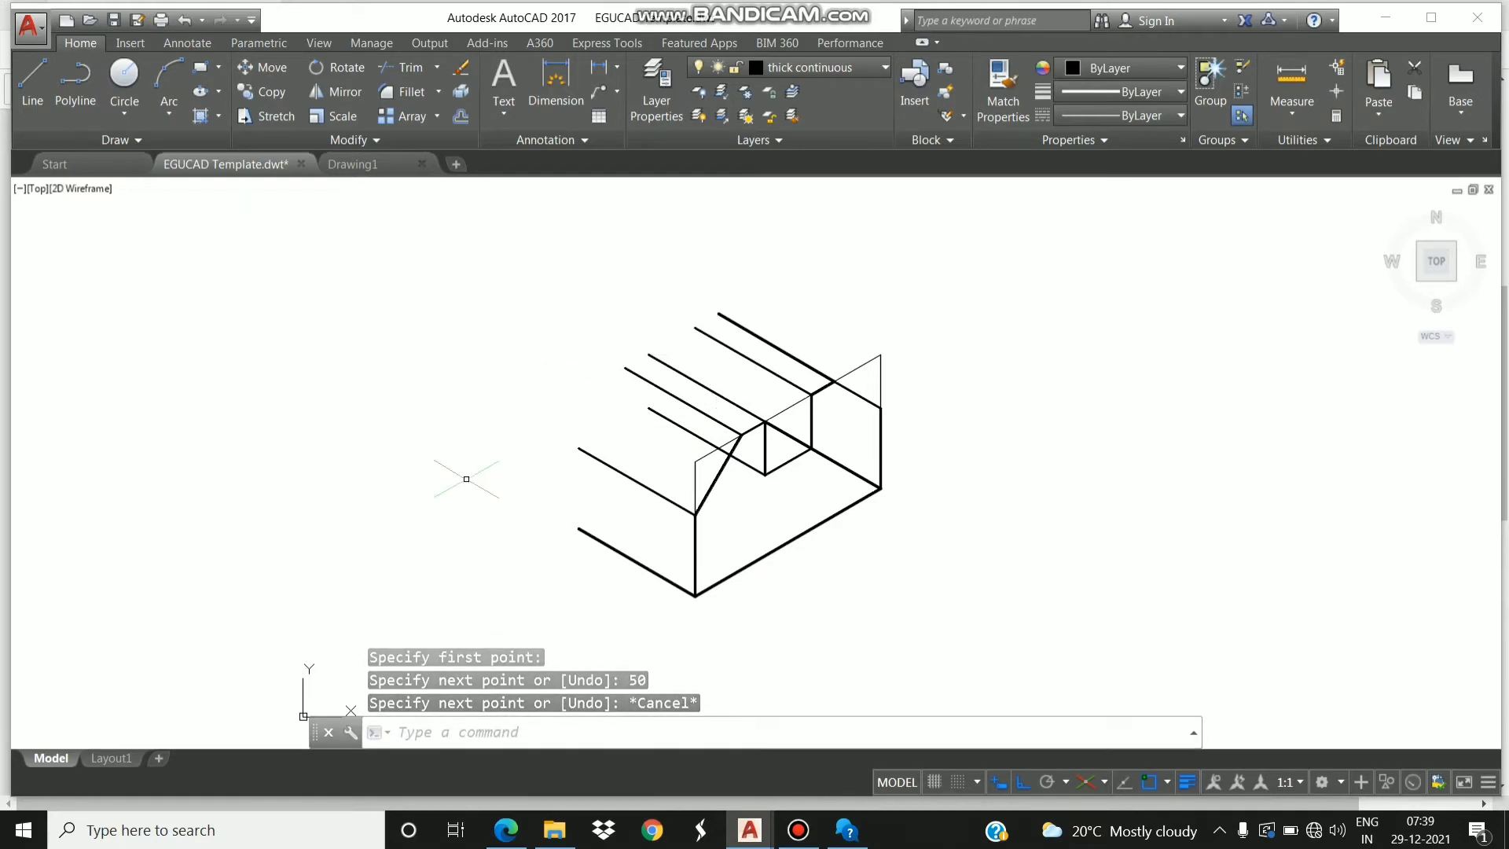
Connect the rear ends of the left depth lines with a continuous line, from the bottom corner up the slope to the slot's upper-left edge.
click(46, 102)
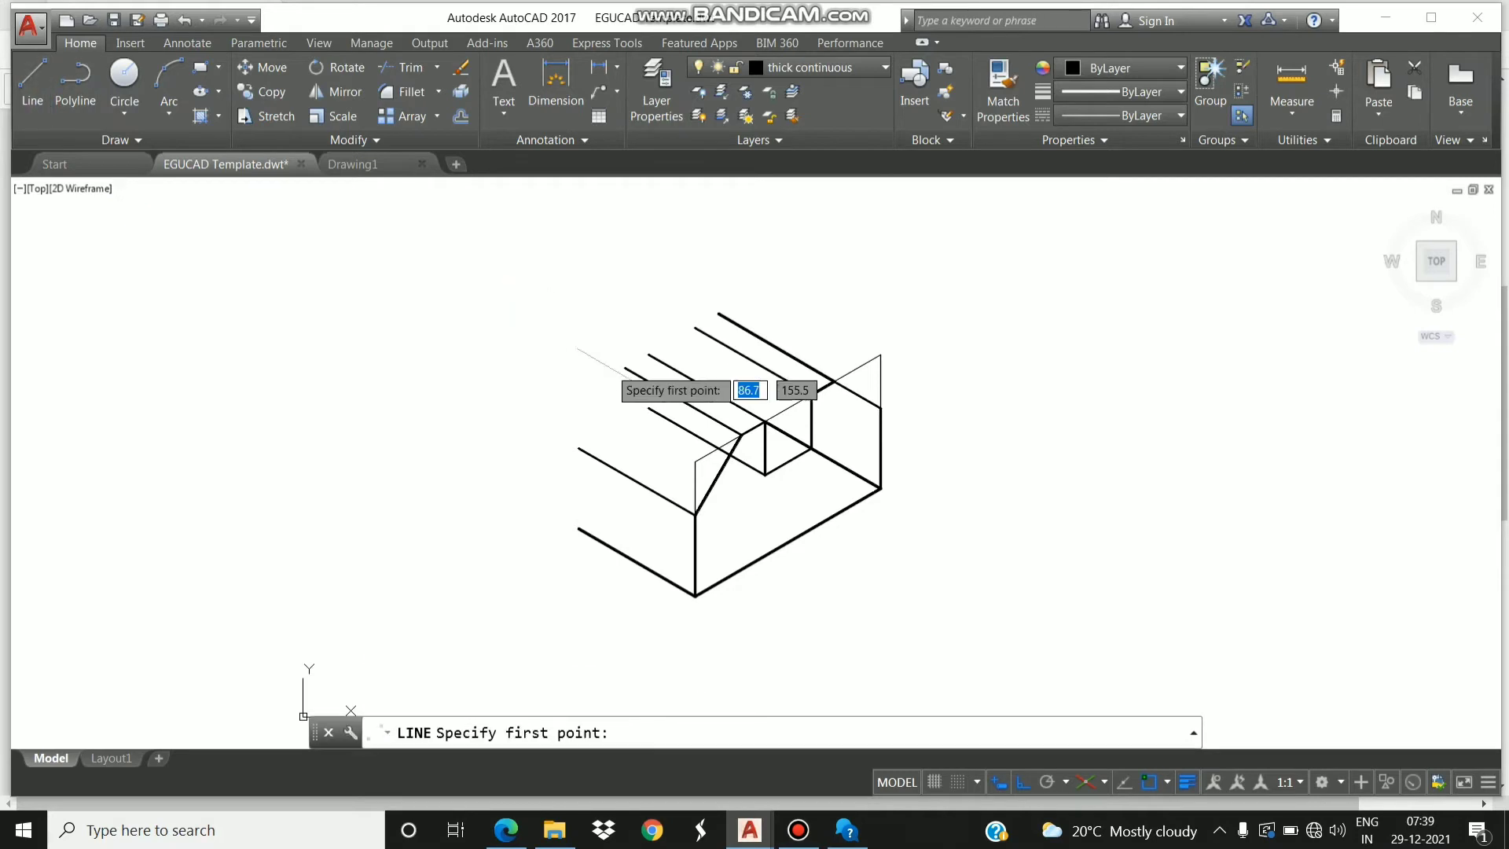
click(580, 527)
click(579, 448)
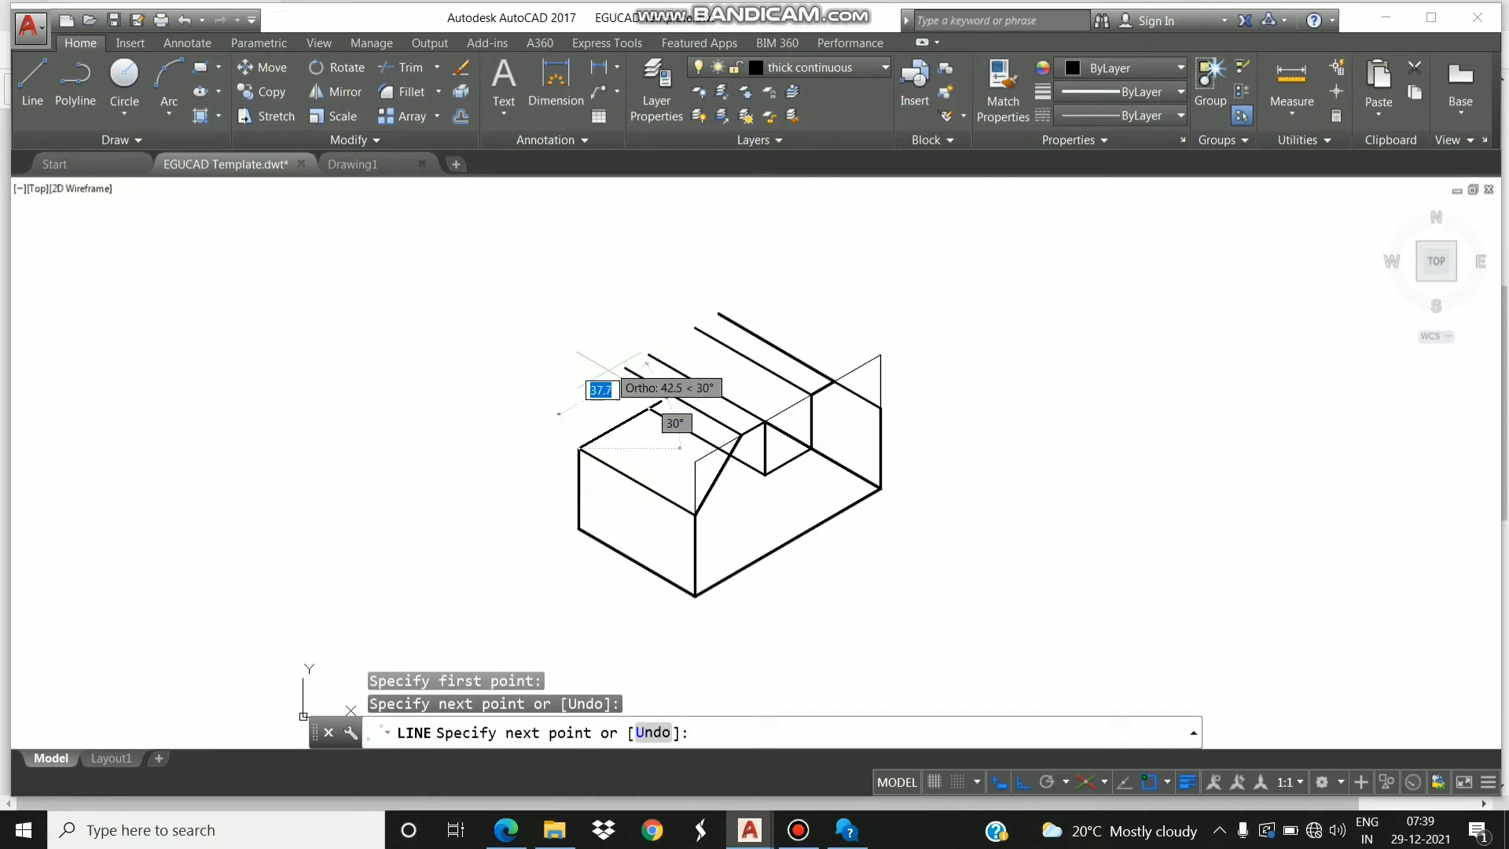
click(625, 367)
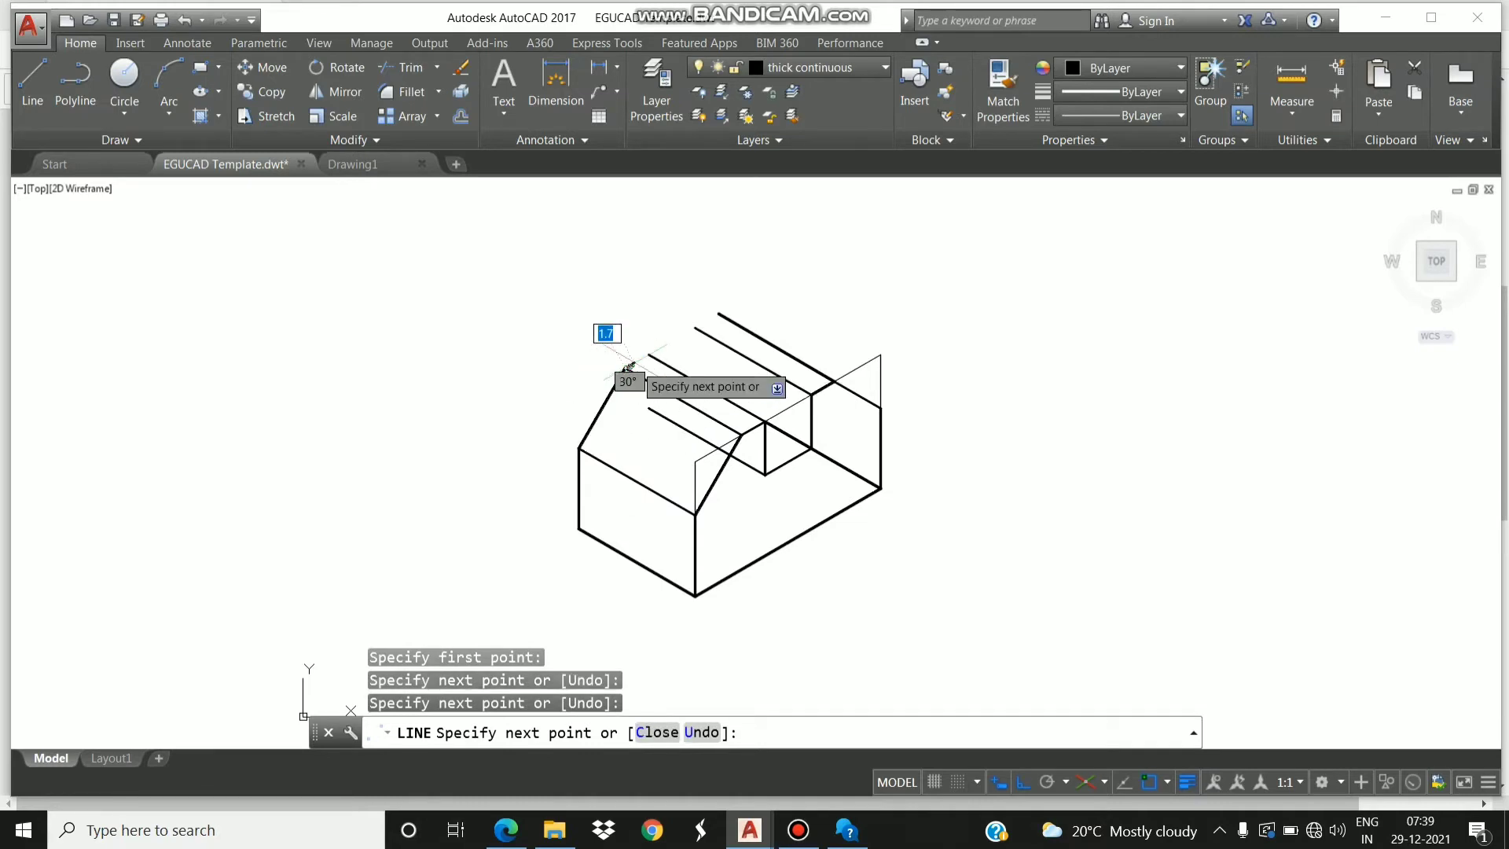
click(649, 355)
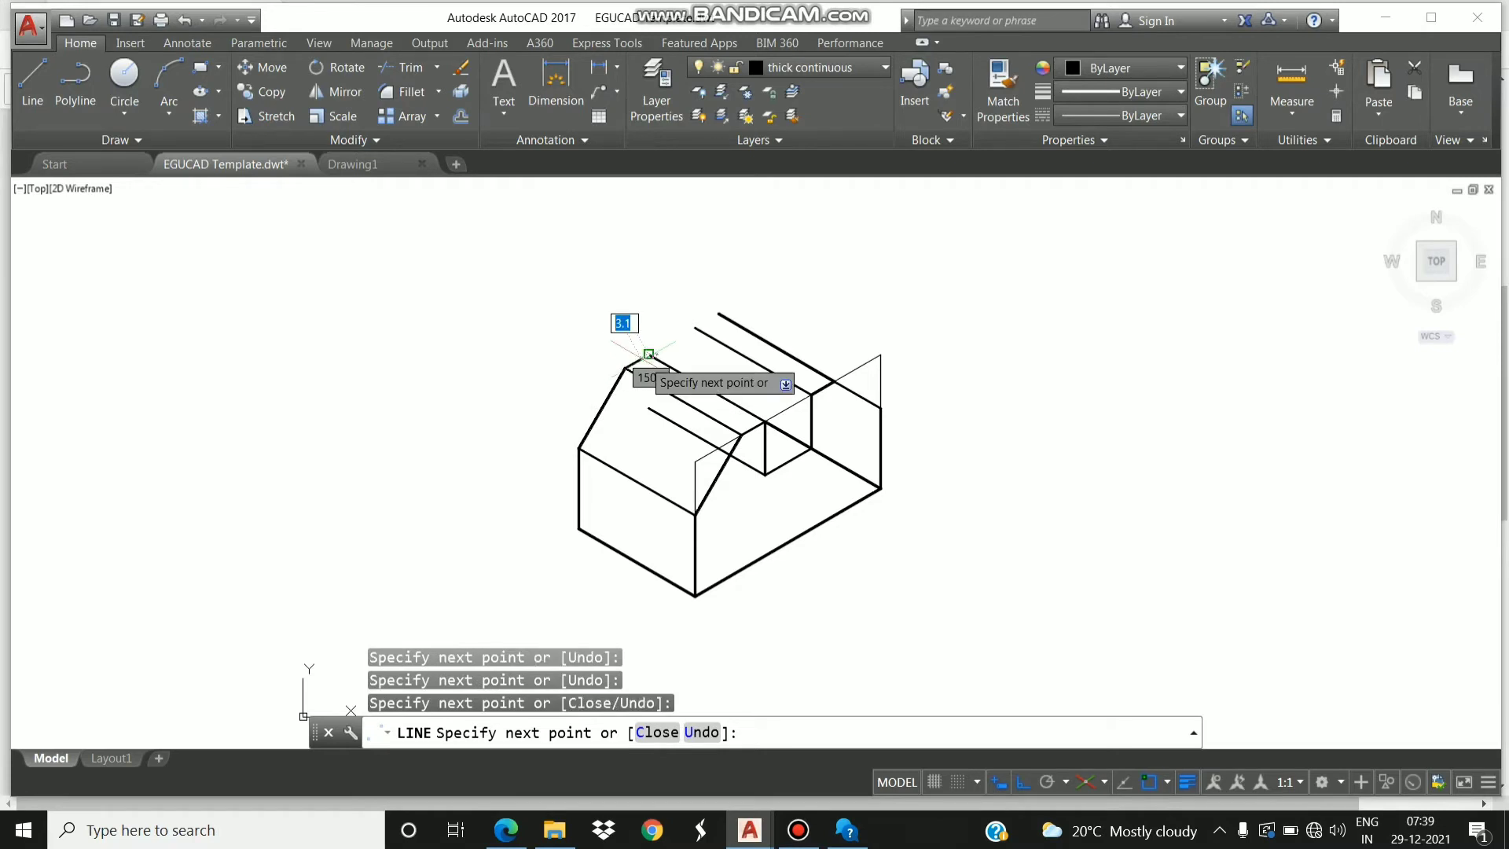
key(Escape)
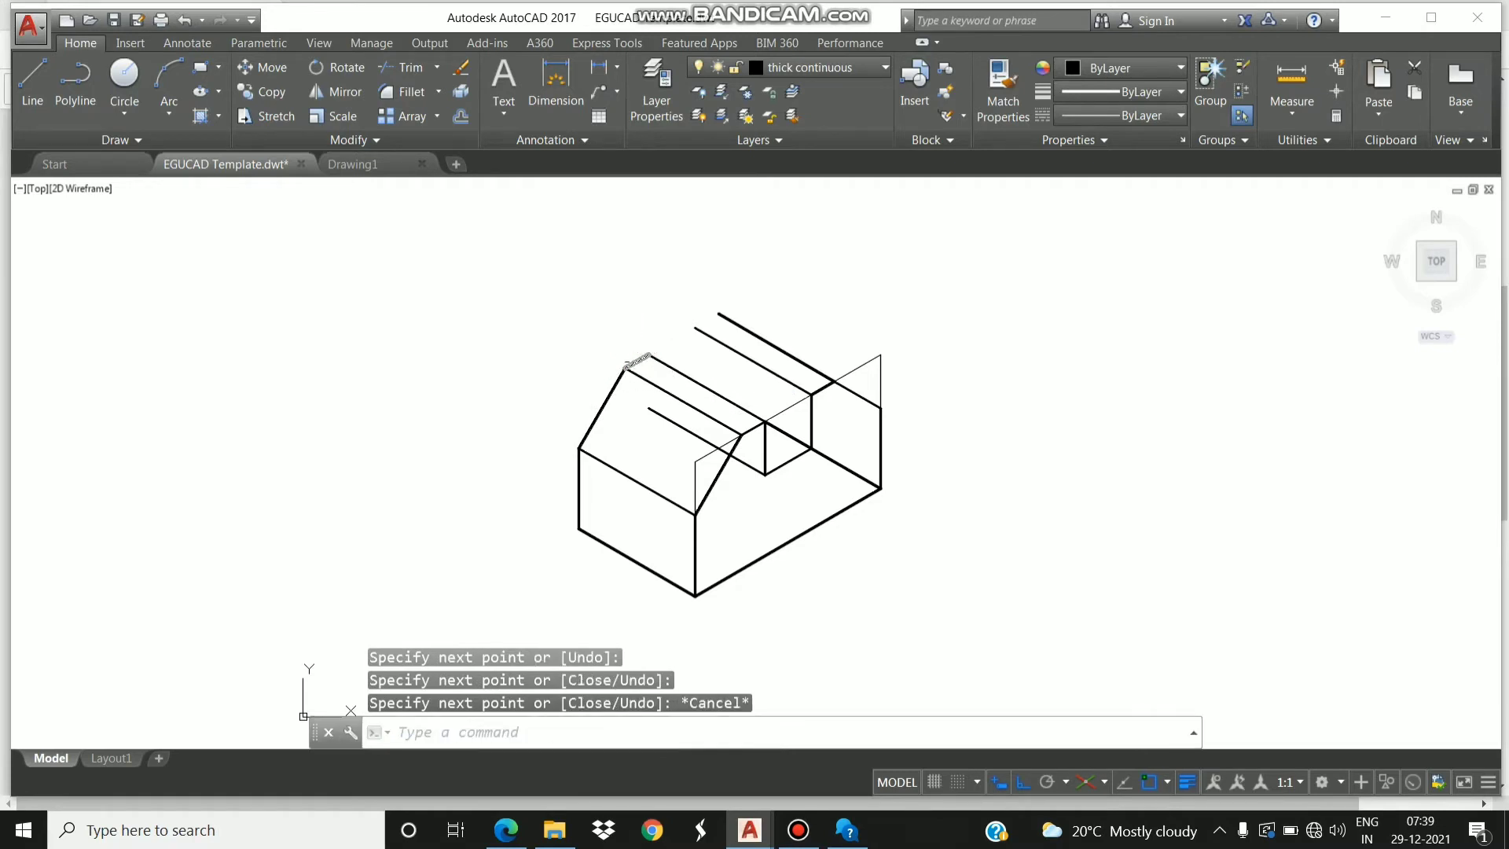
Draw the short rear top edge joining the ends of the two depth lines on the slot's right side.
click(32, 79)
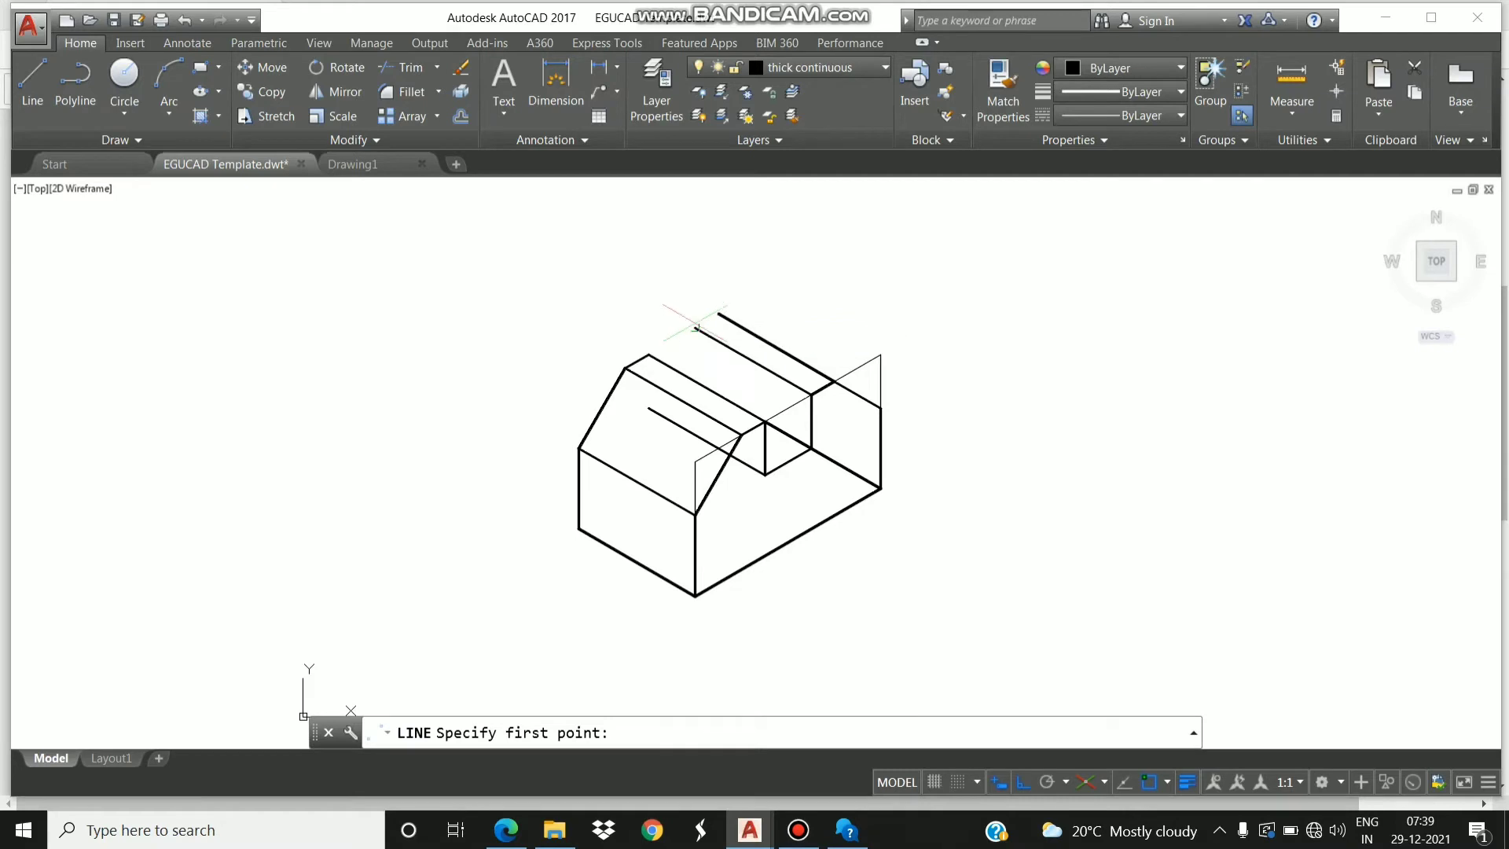
click(718, 314)
click(696, 328)
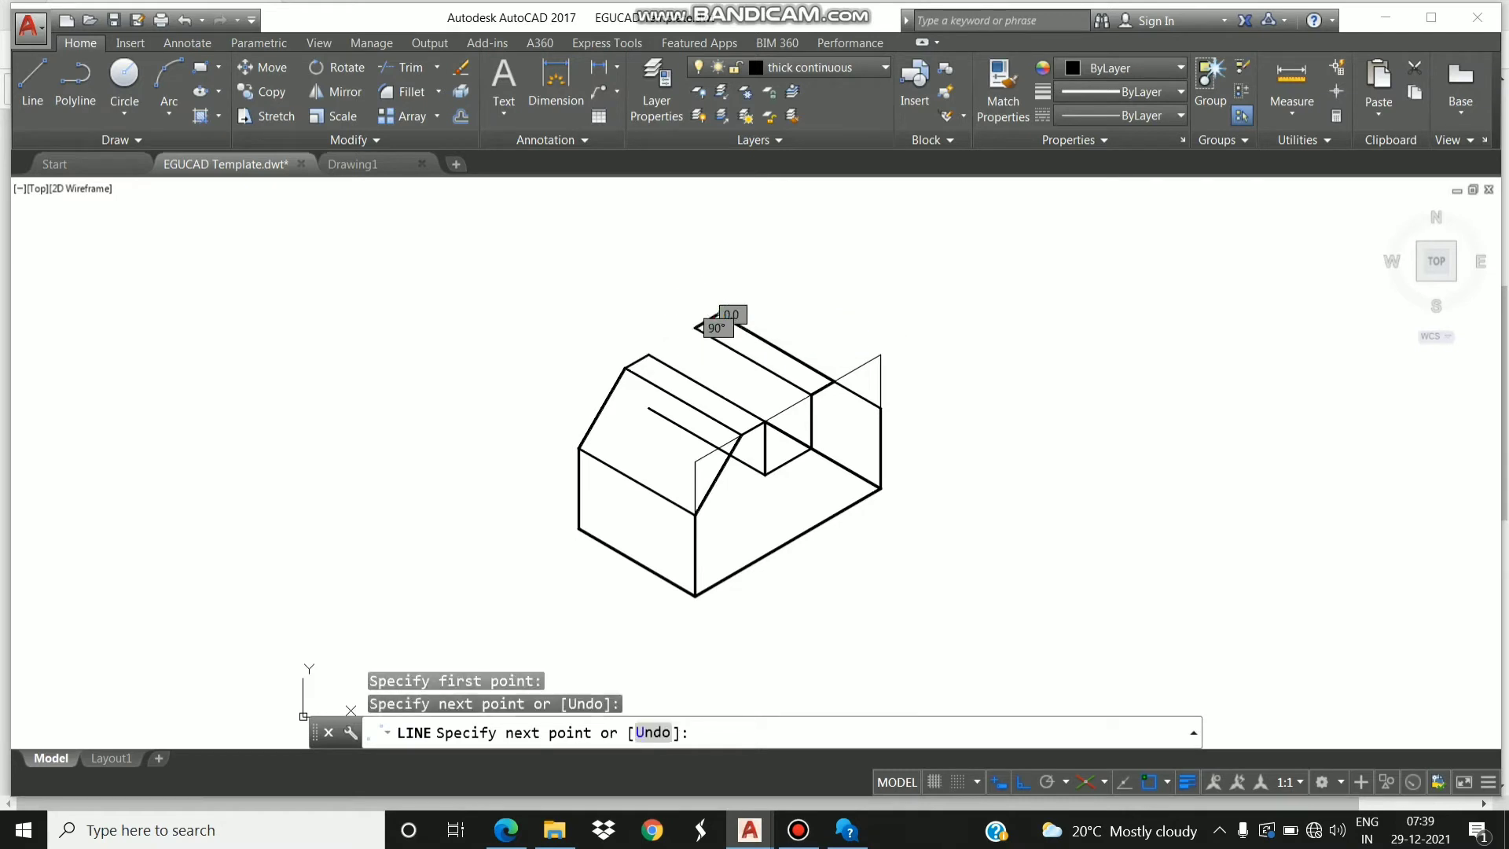
key(Escape)
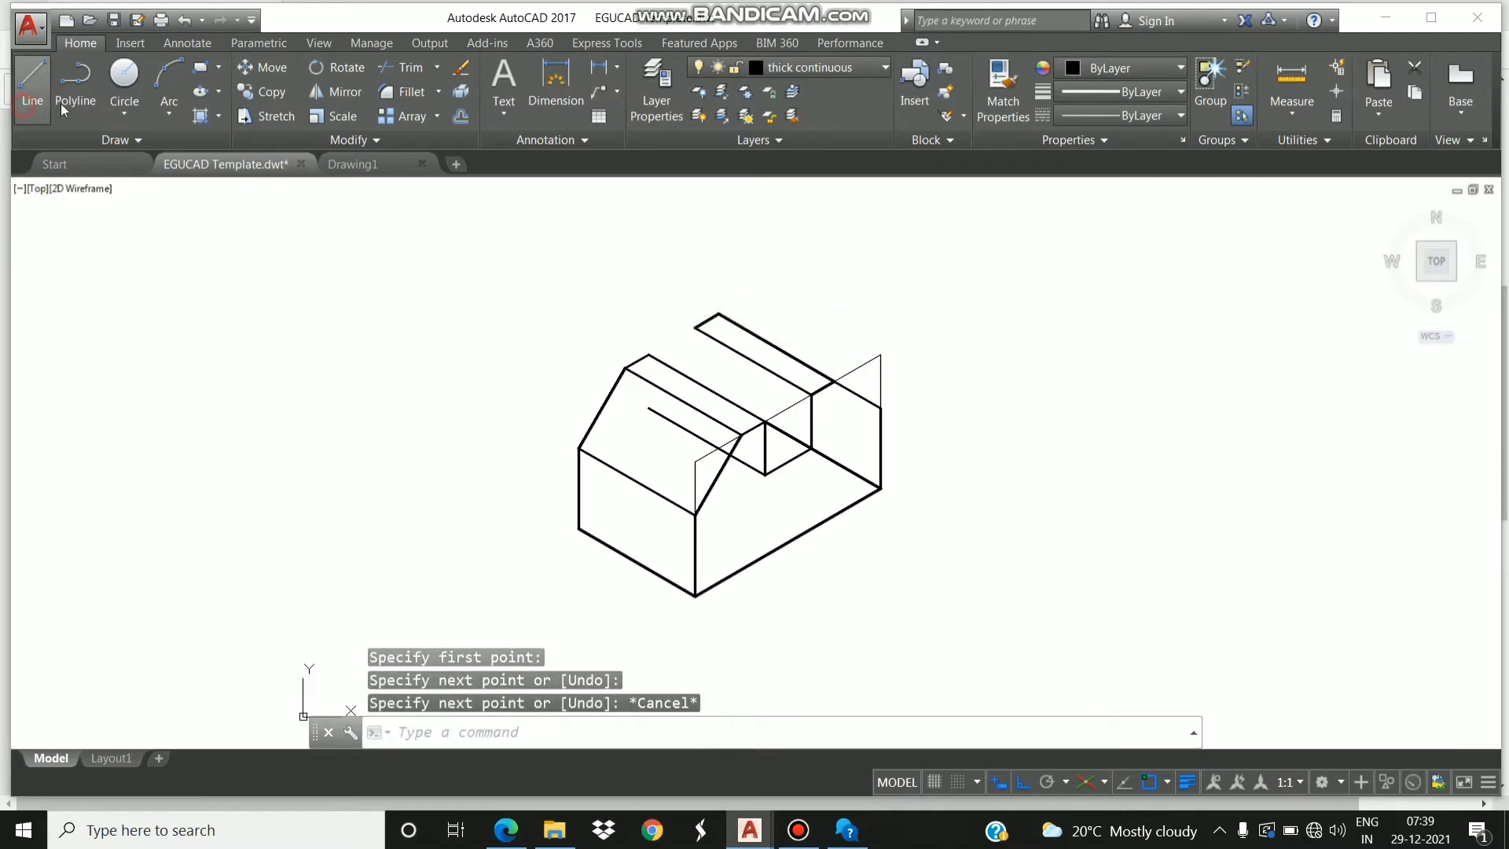
Switch the isometric drawing plane to Isoplane Left.
click(24, 110)
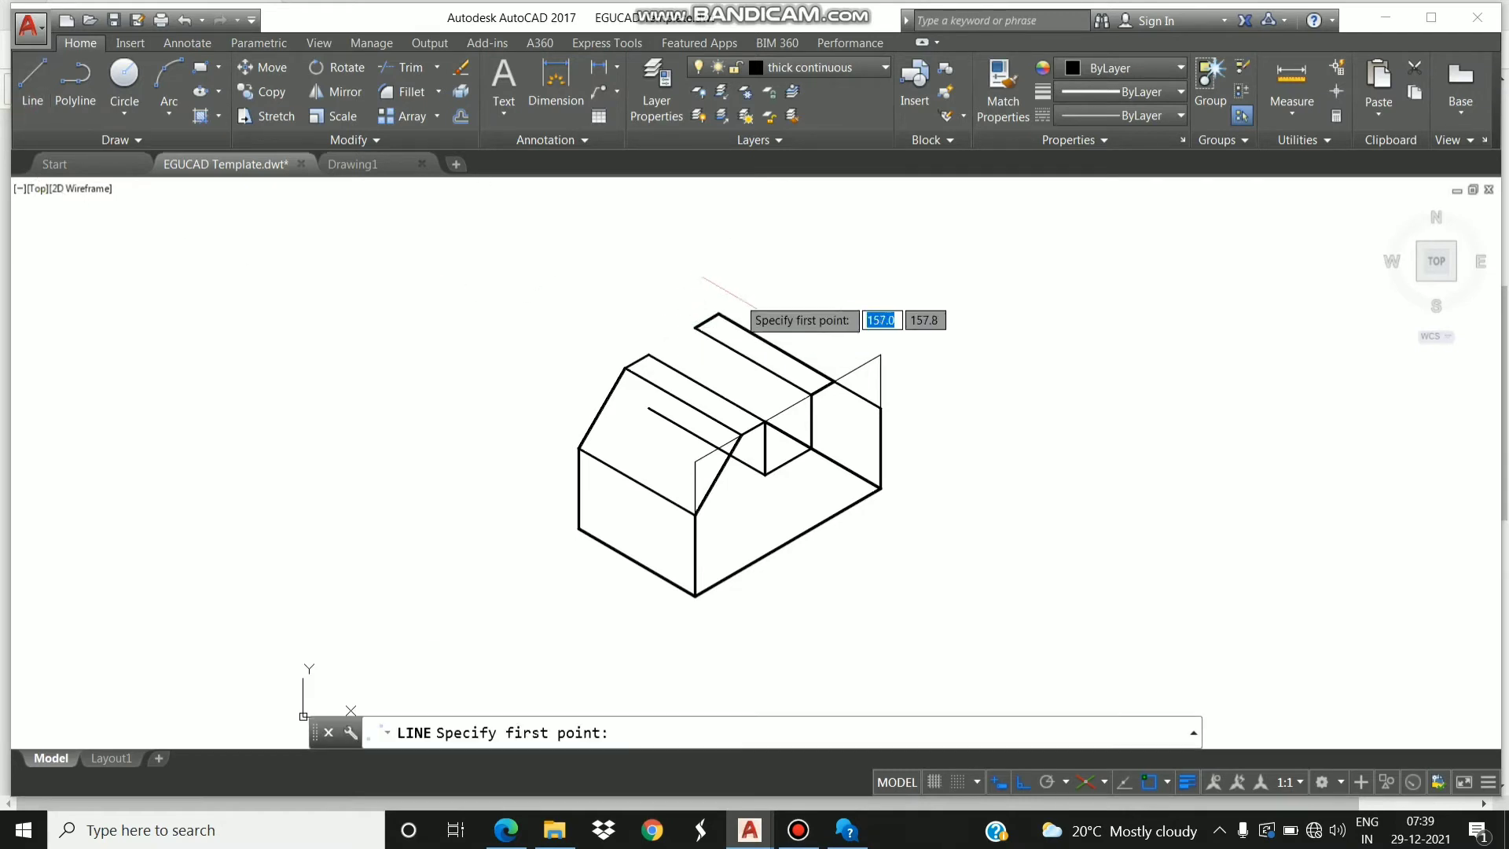
click(1105, 783)
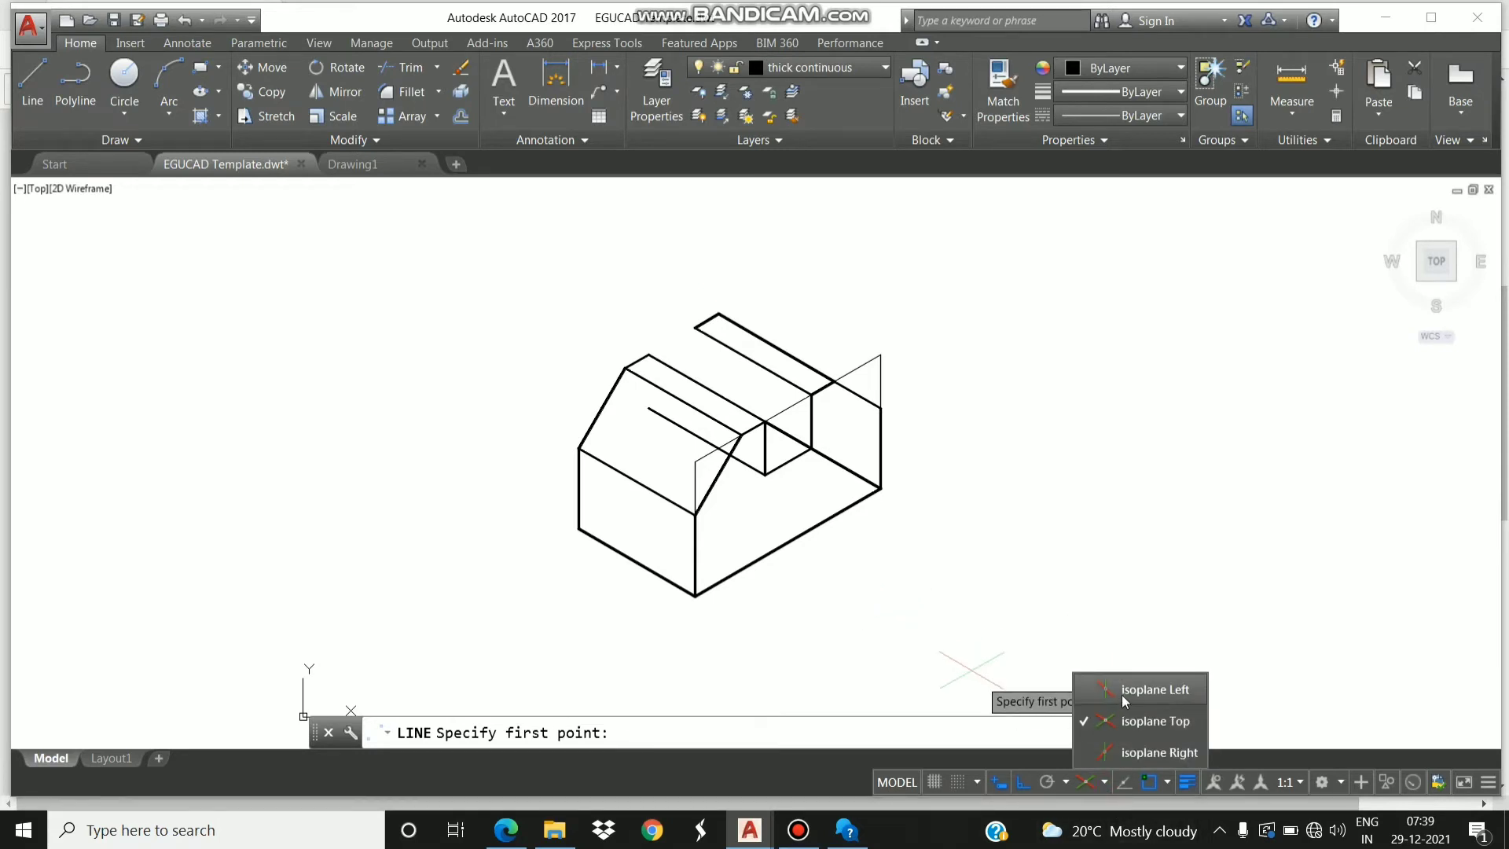
click(1121, 695)
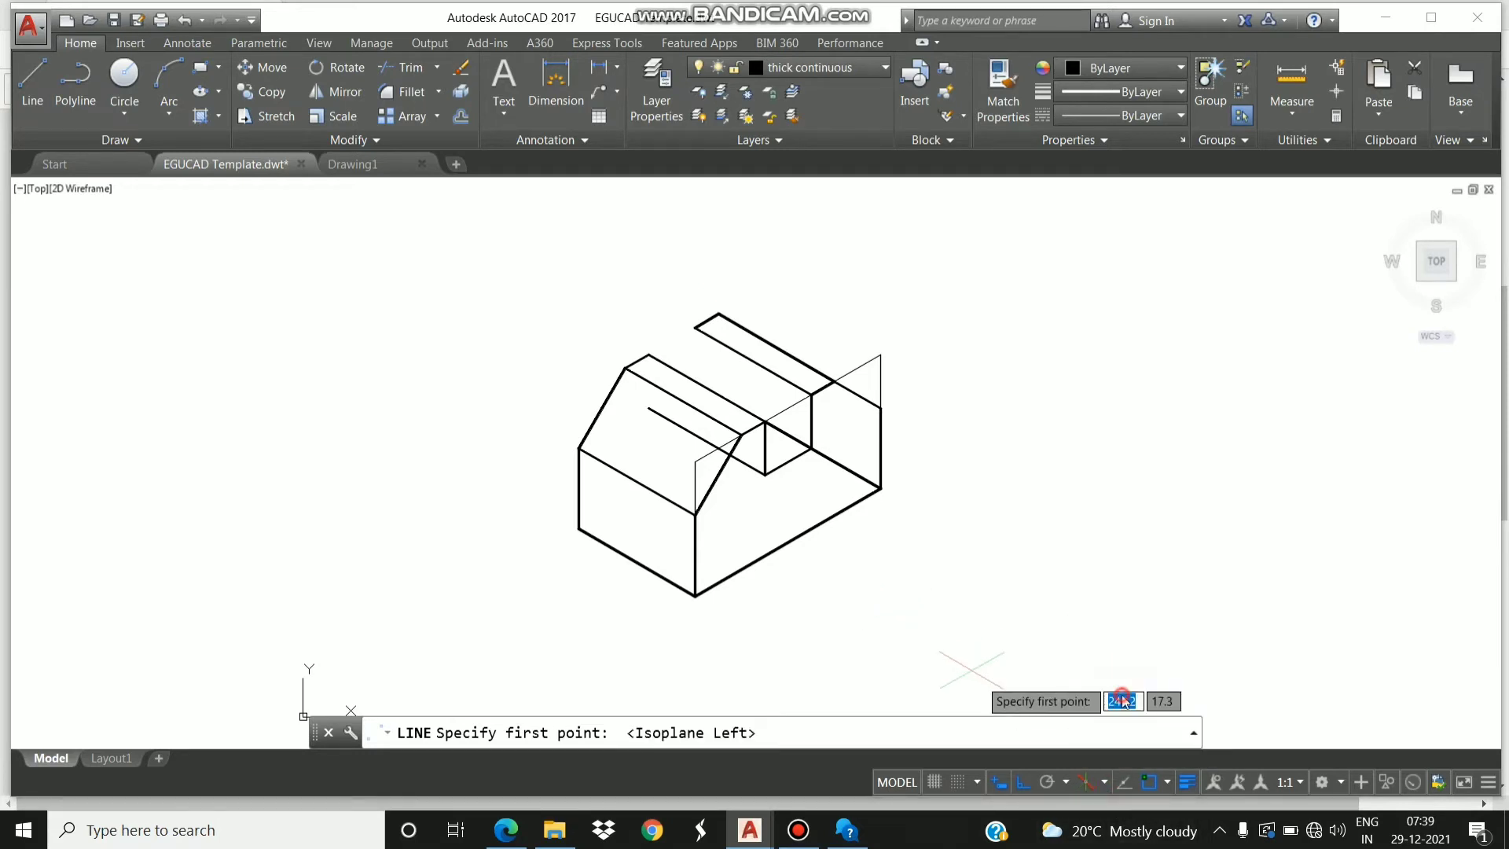
click(32, 78)
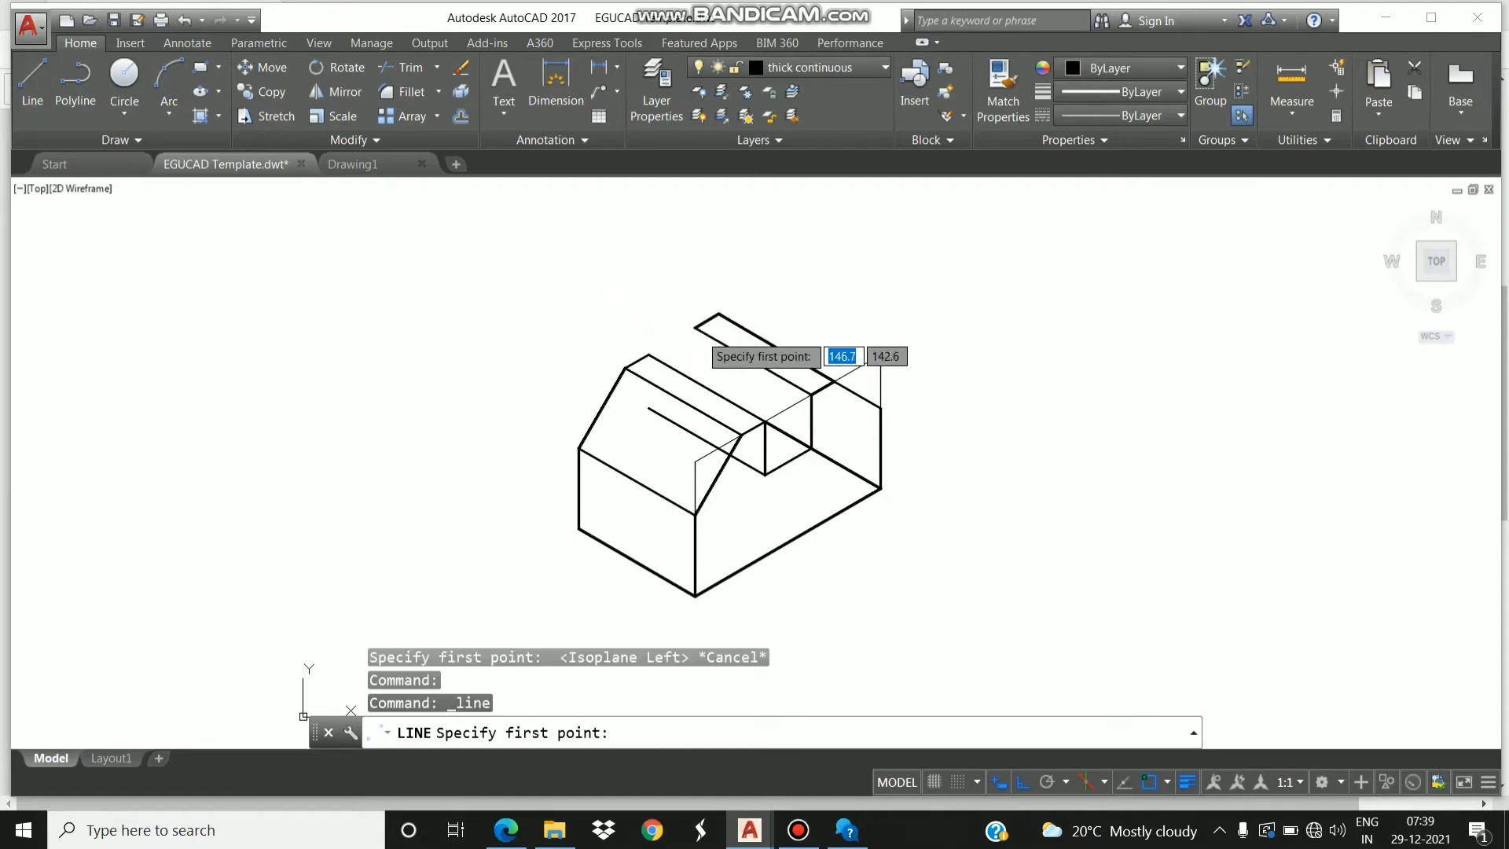
click(700, 330)
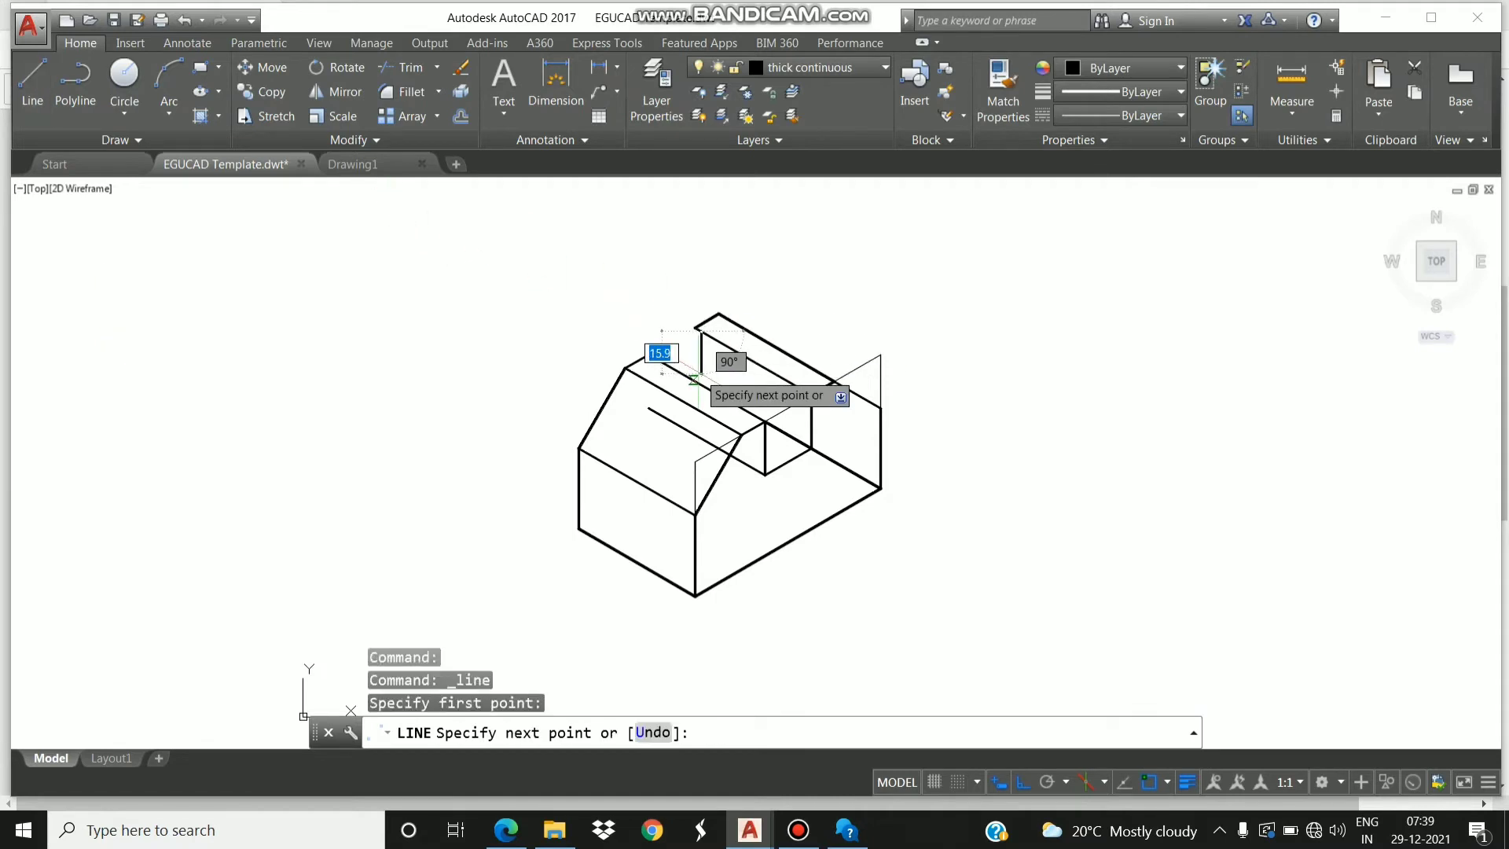
key(Escape)
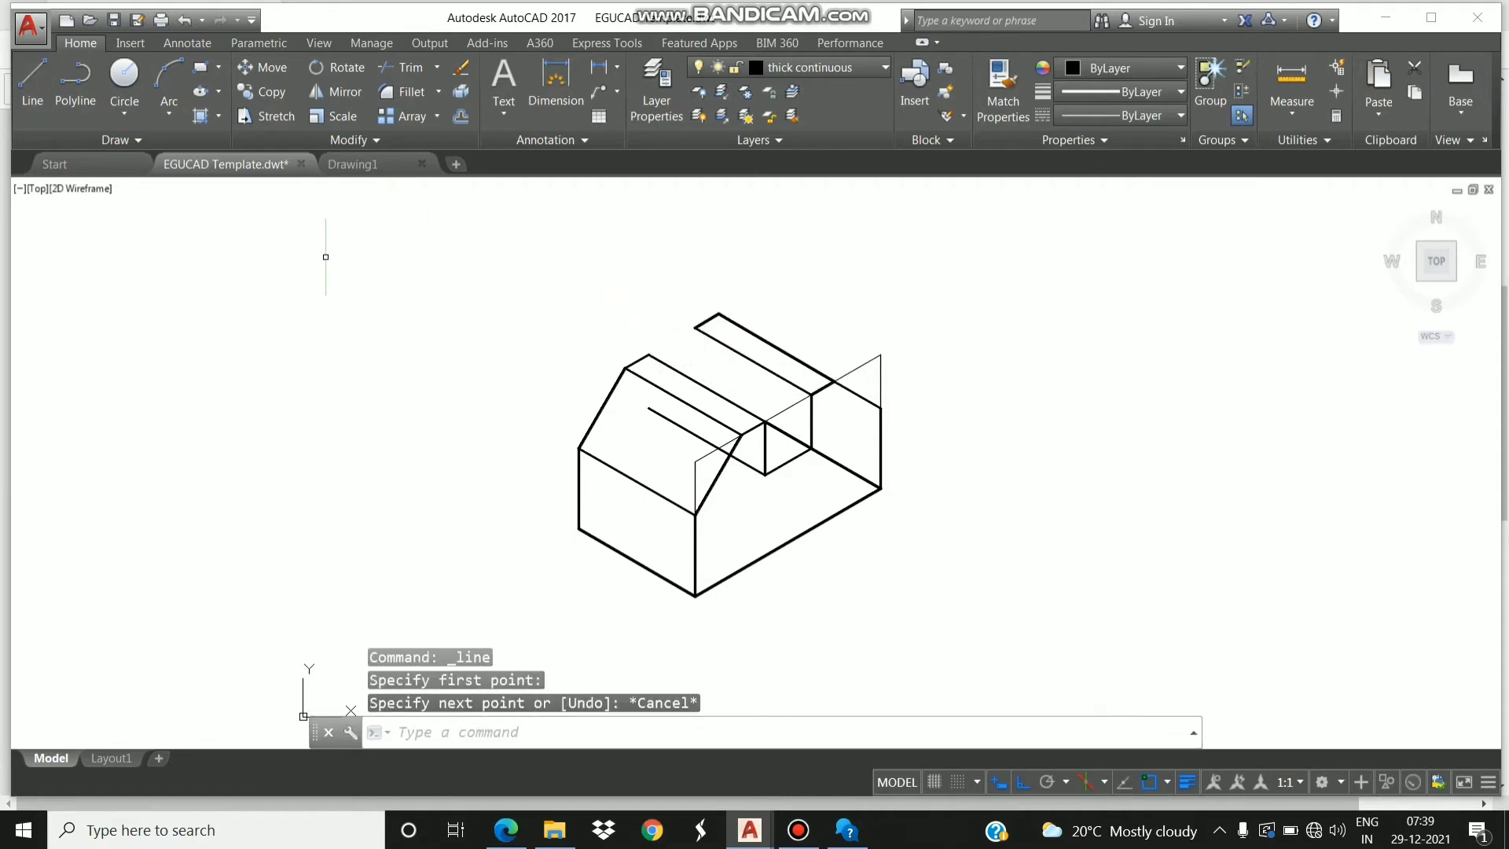
Draw a 20-long vertical line downward from the rear upper-right corner of the slot.
click(44, 100)
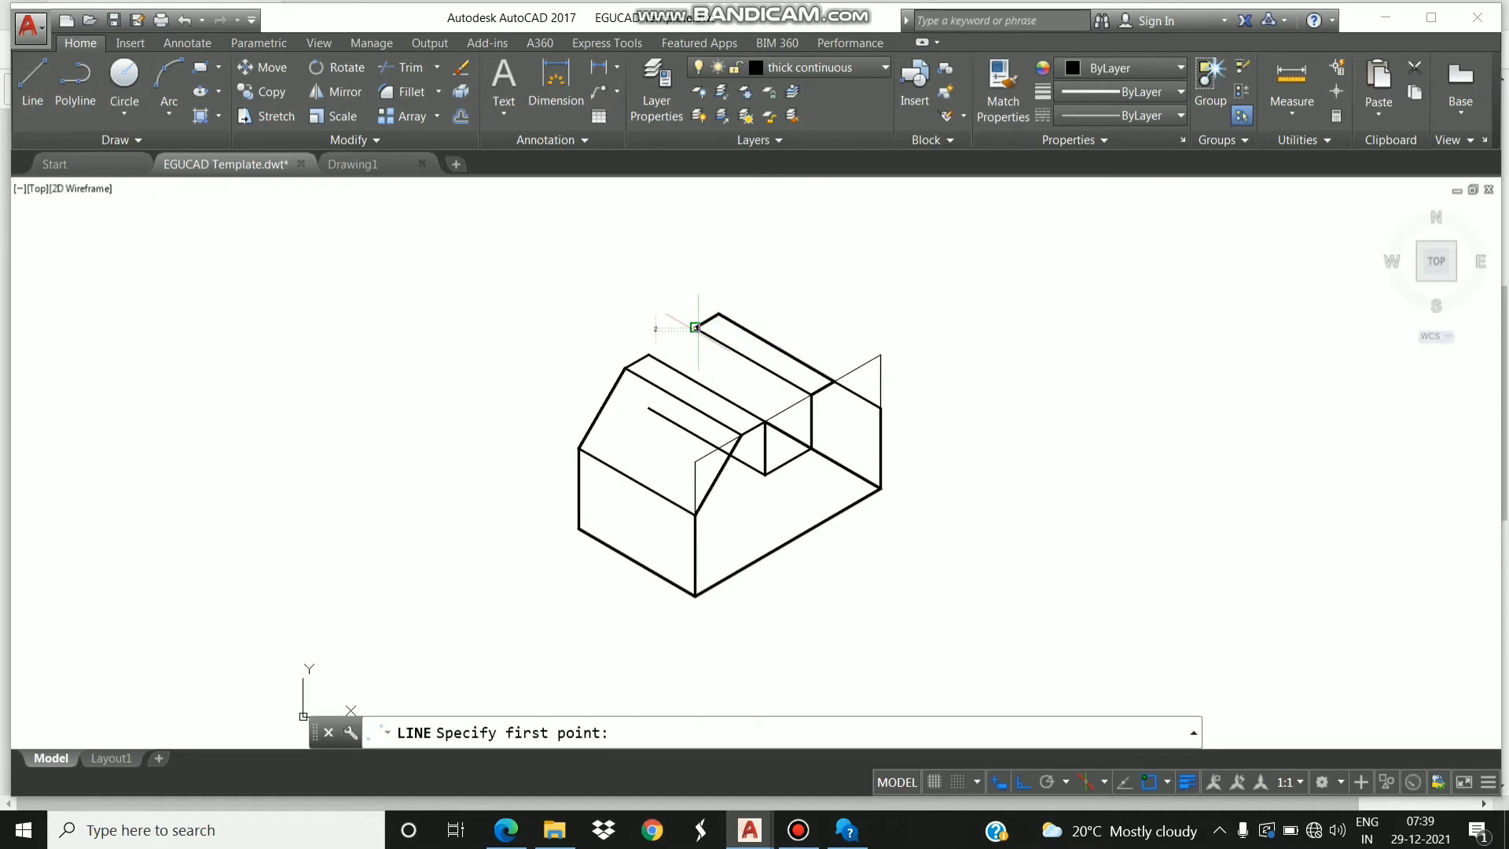
click(695, 326)
click(695, 357)
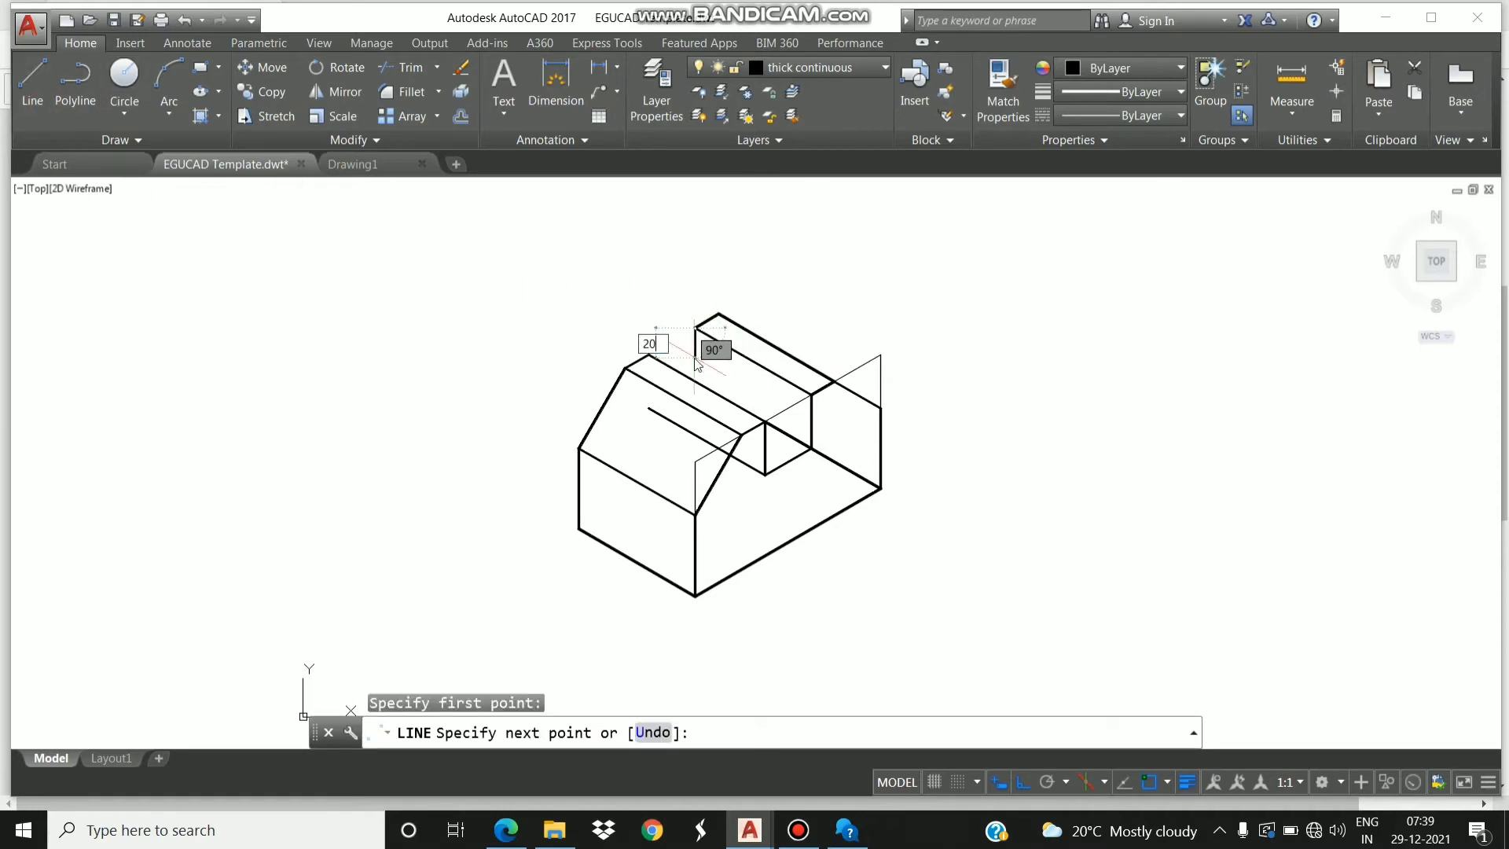
text(20)
key(Return)
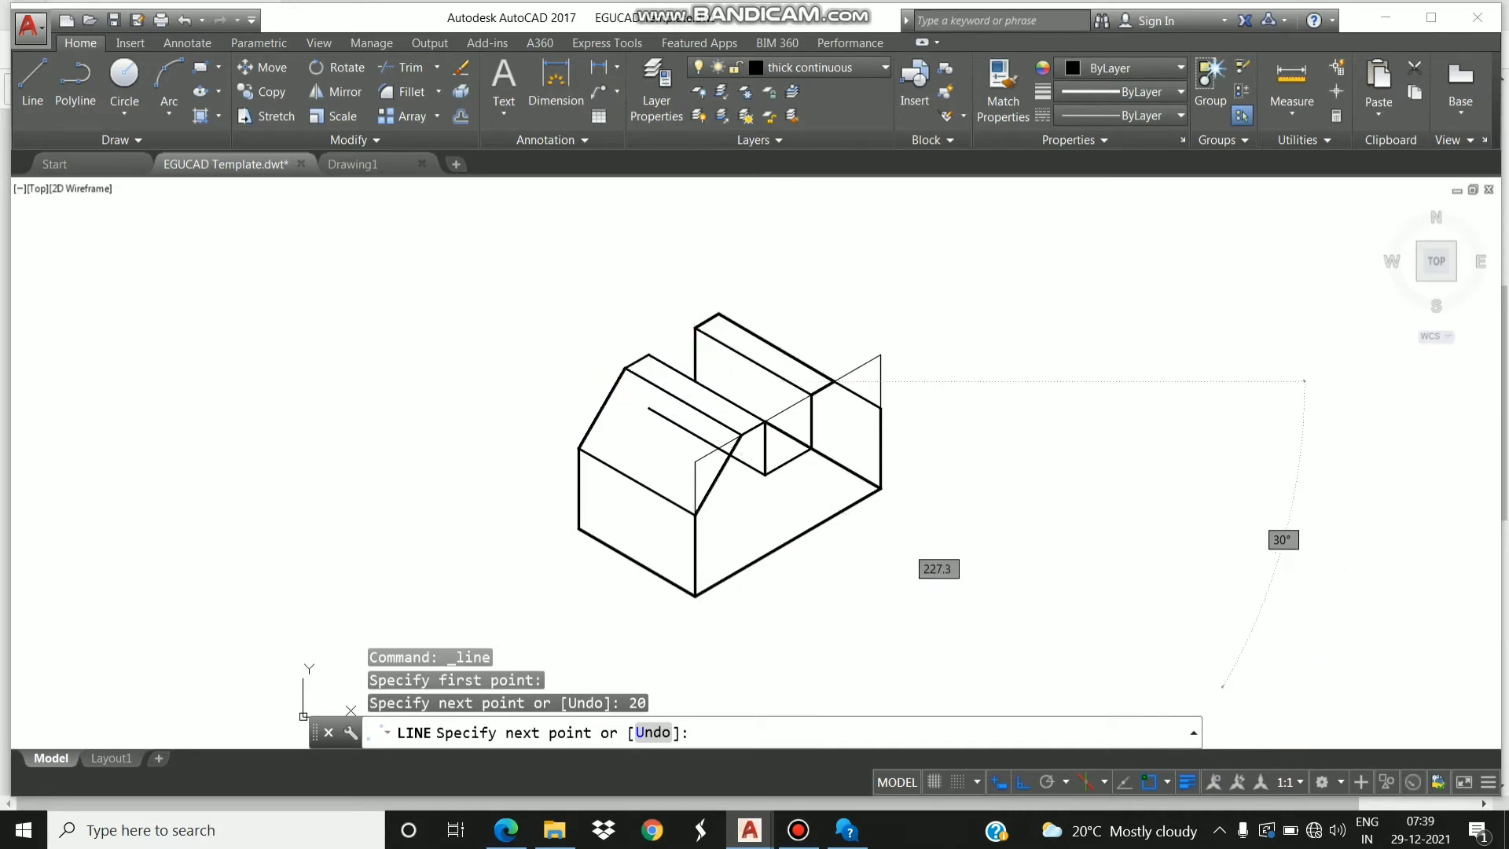
key(Escape)
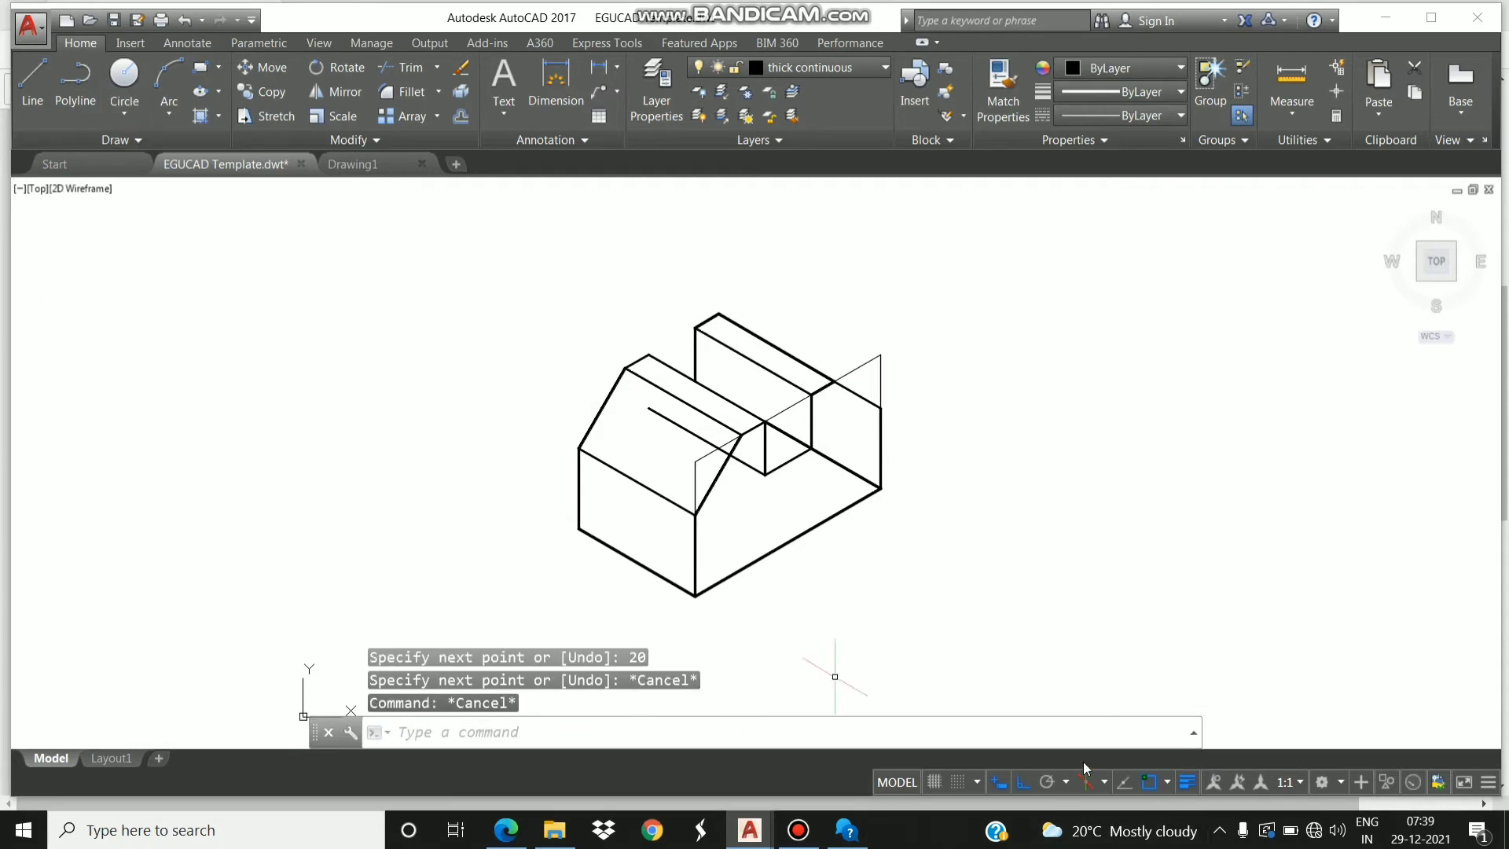
Switch to Isoplane Right and draw a 20-long vertical line downward from the upper end of the rear left slope.
click(1104, 782)
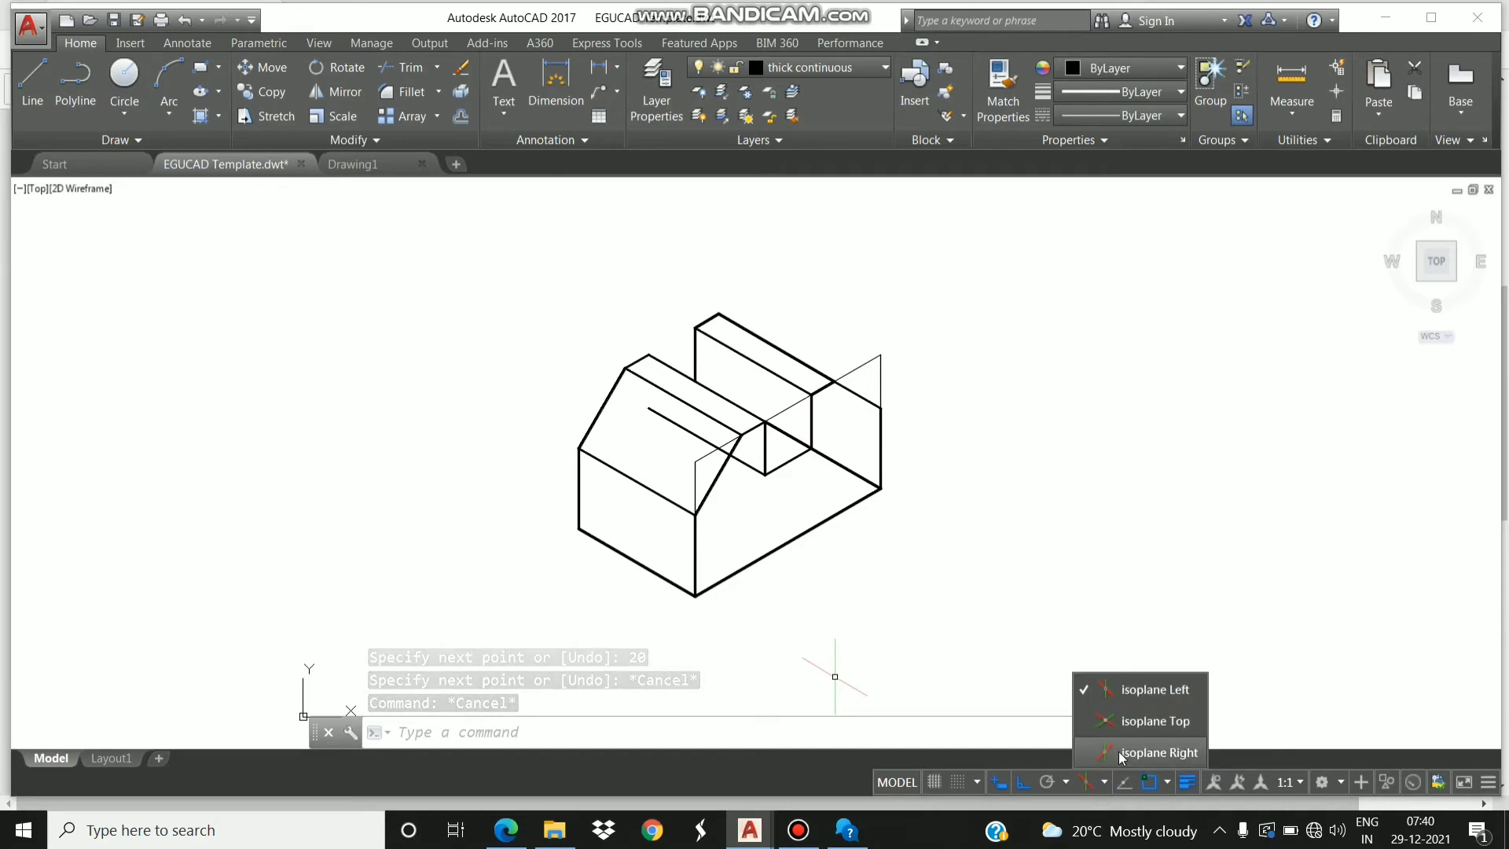
click(1119, 752)
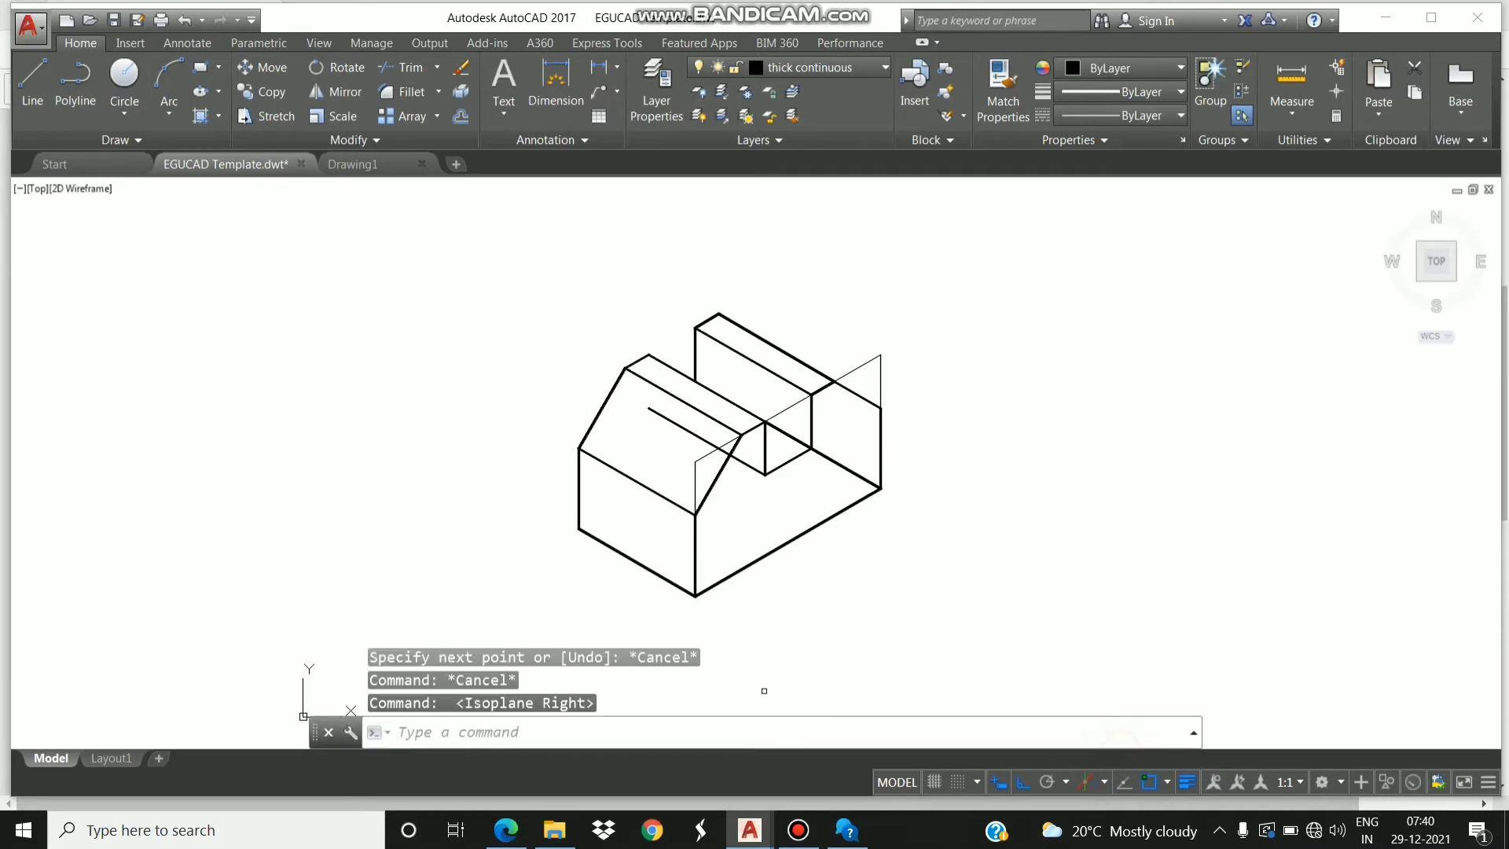
click(33, 87)
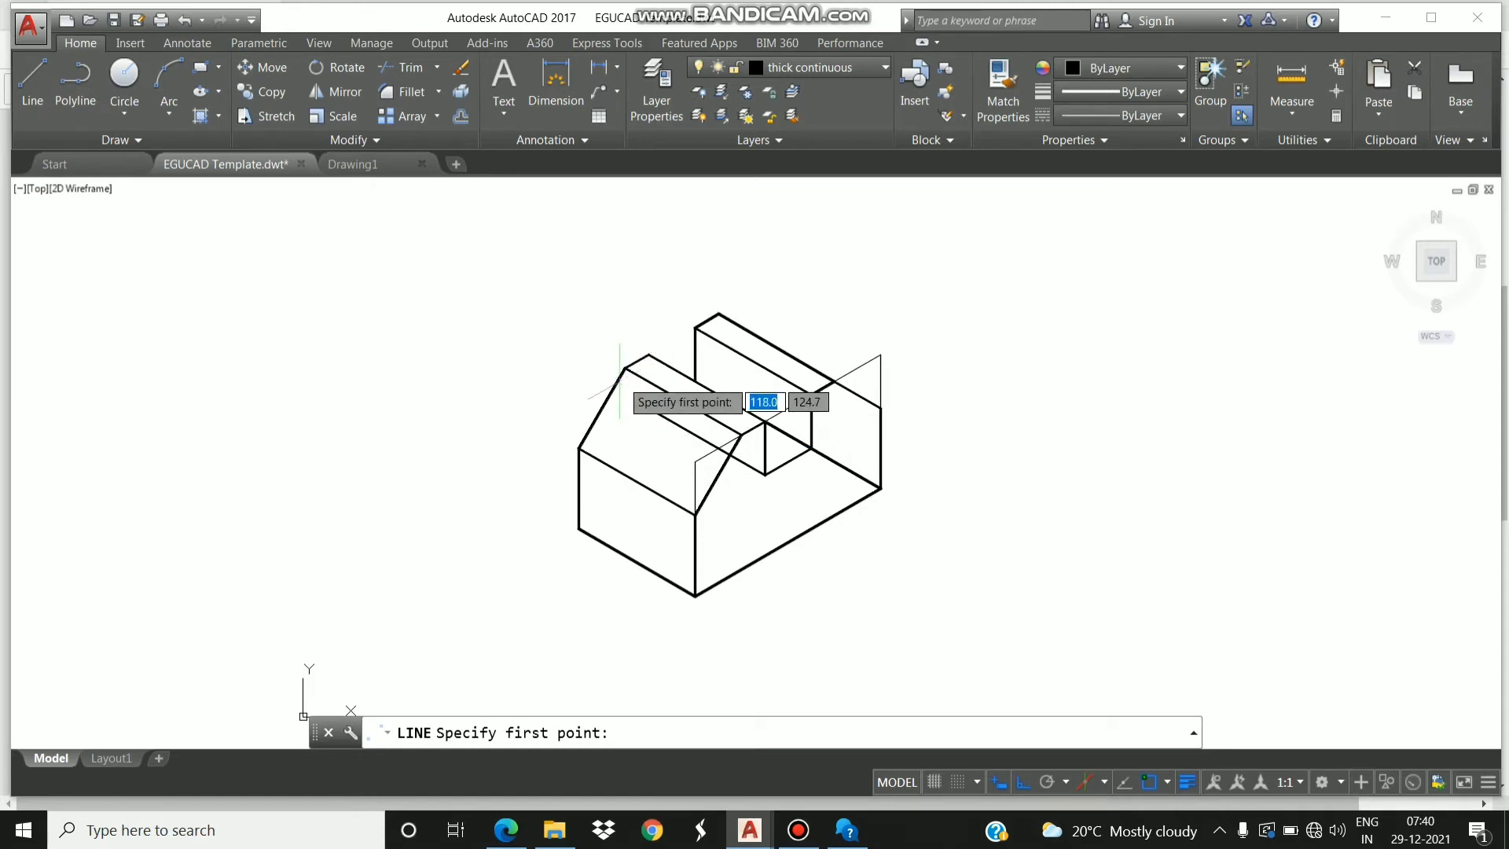
click(625, 368)
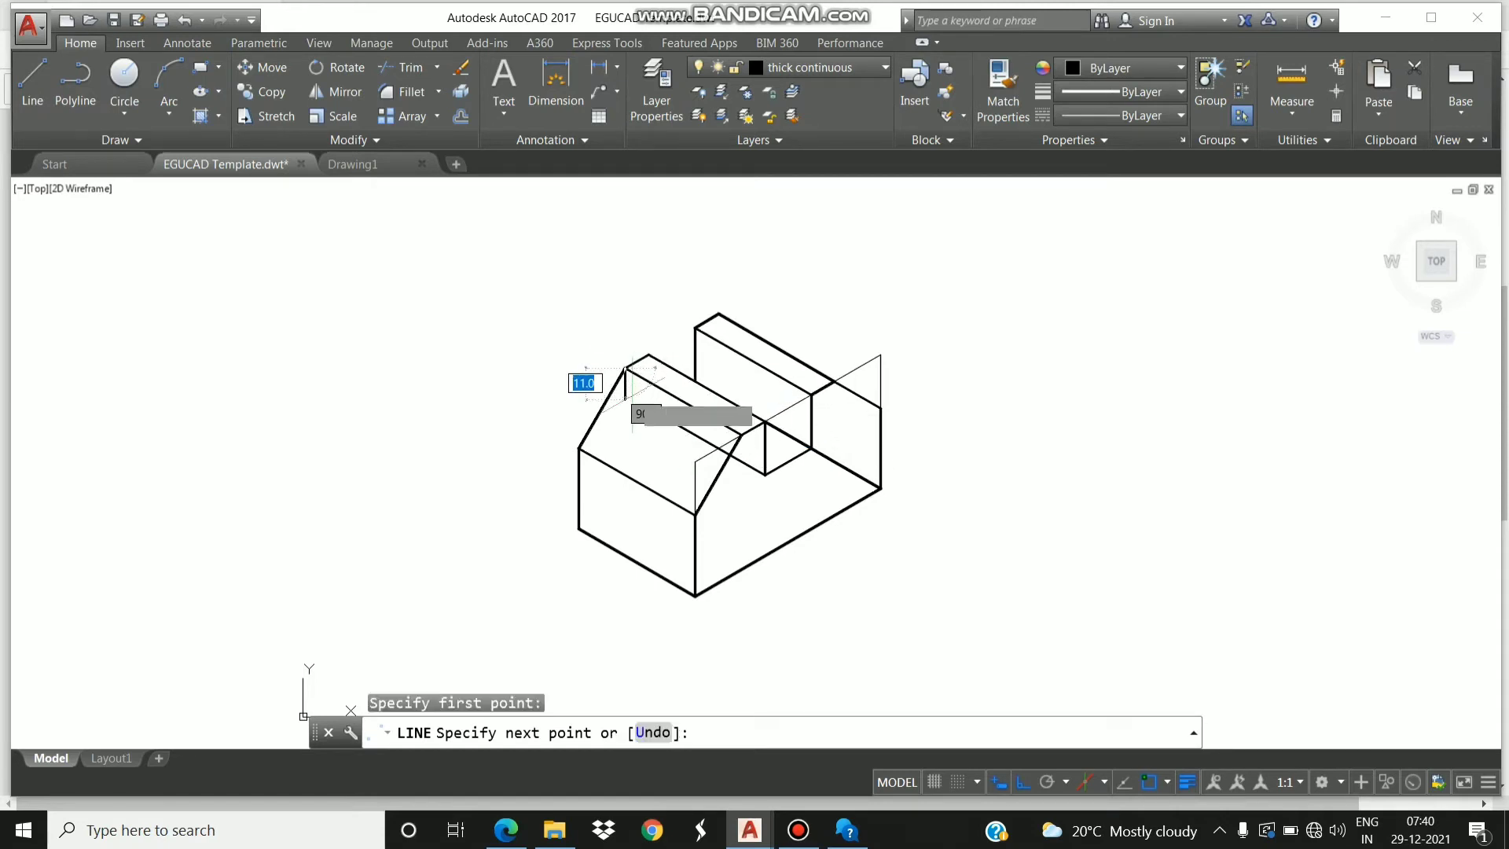
text(20)
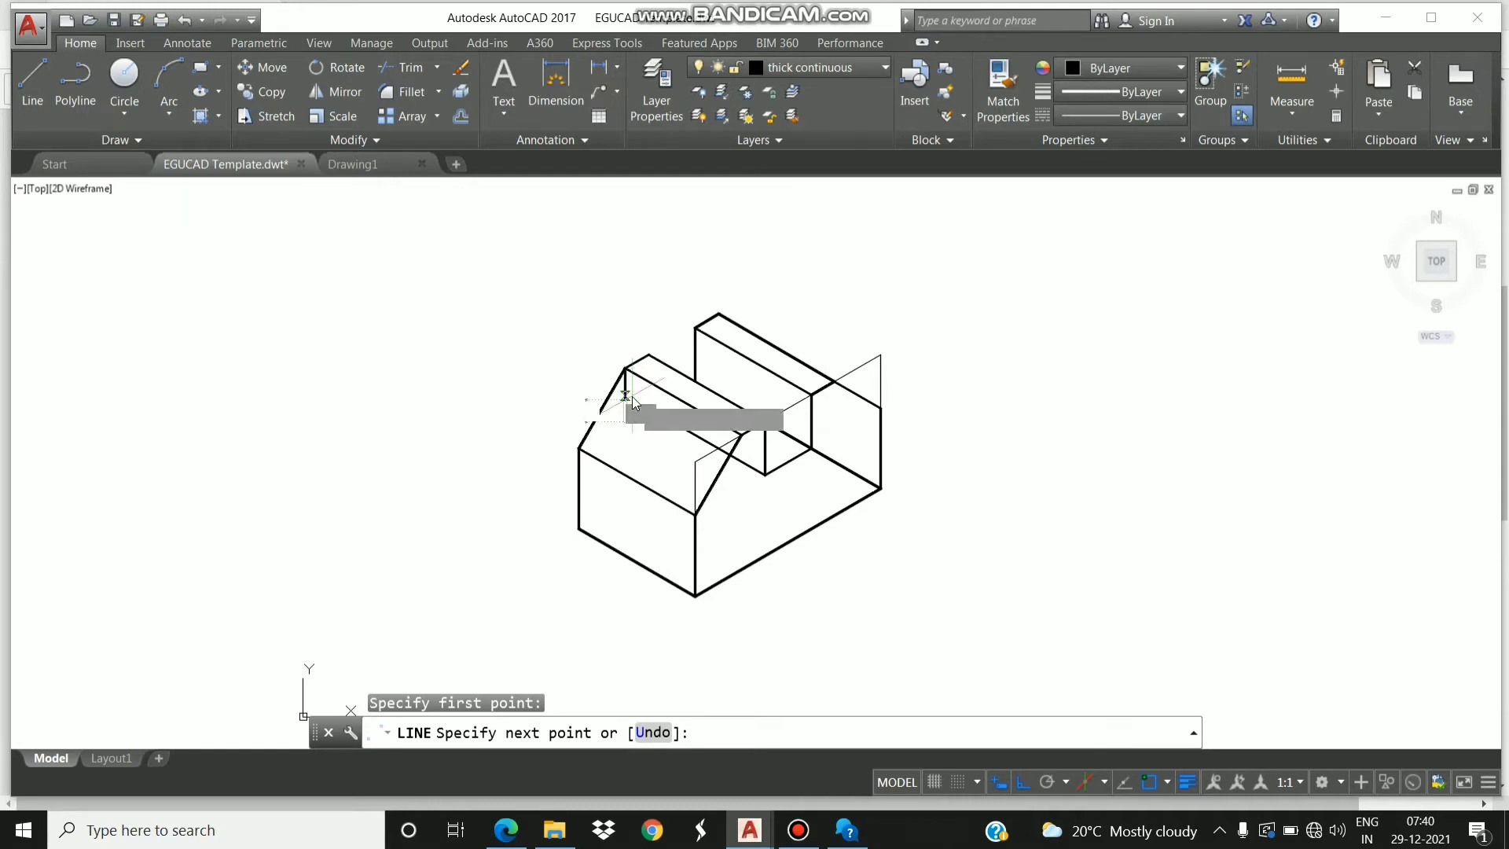
key(Return)
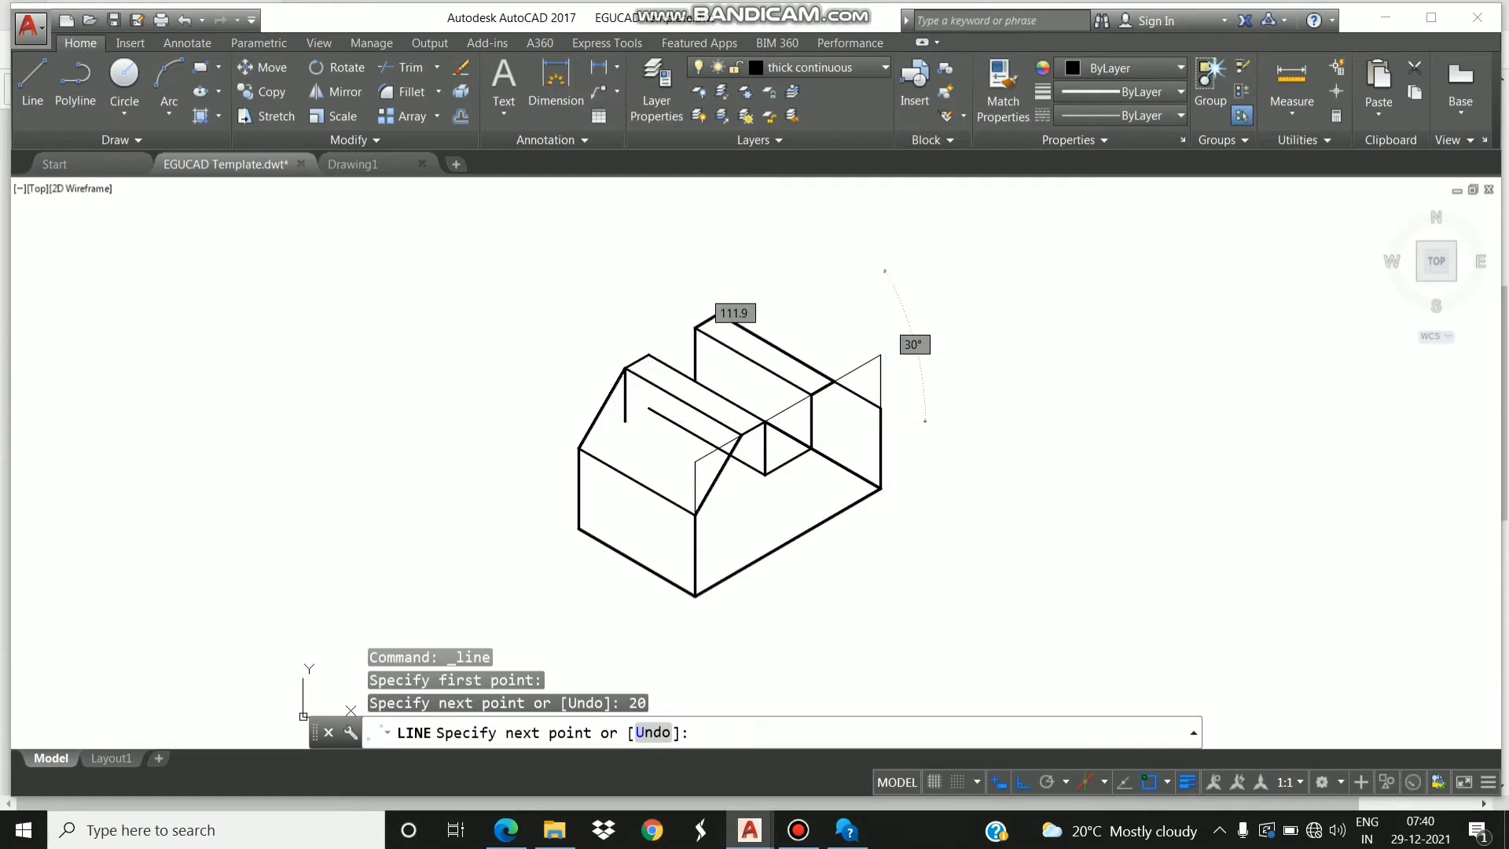
Erase the misplaced 20-long vertical line below the upper end of the rear left slope.
key(Escape)
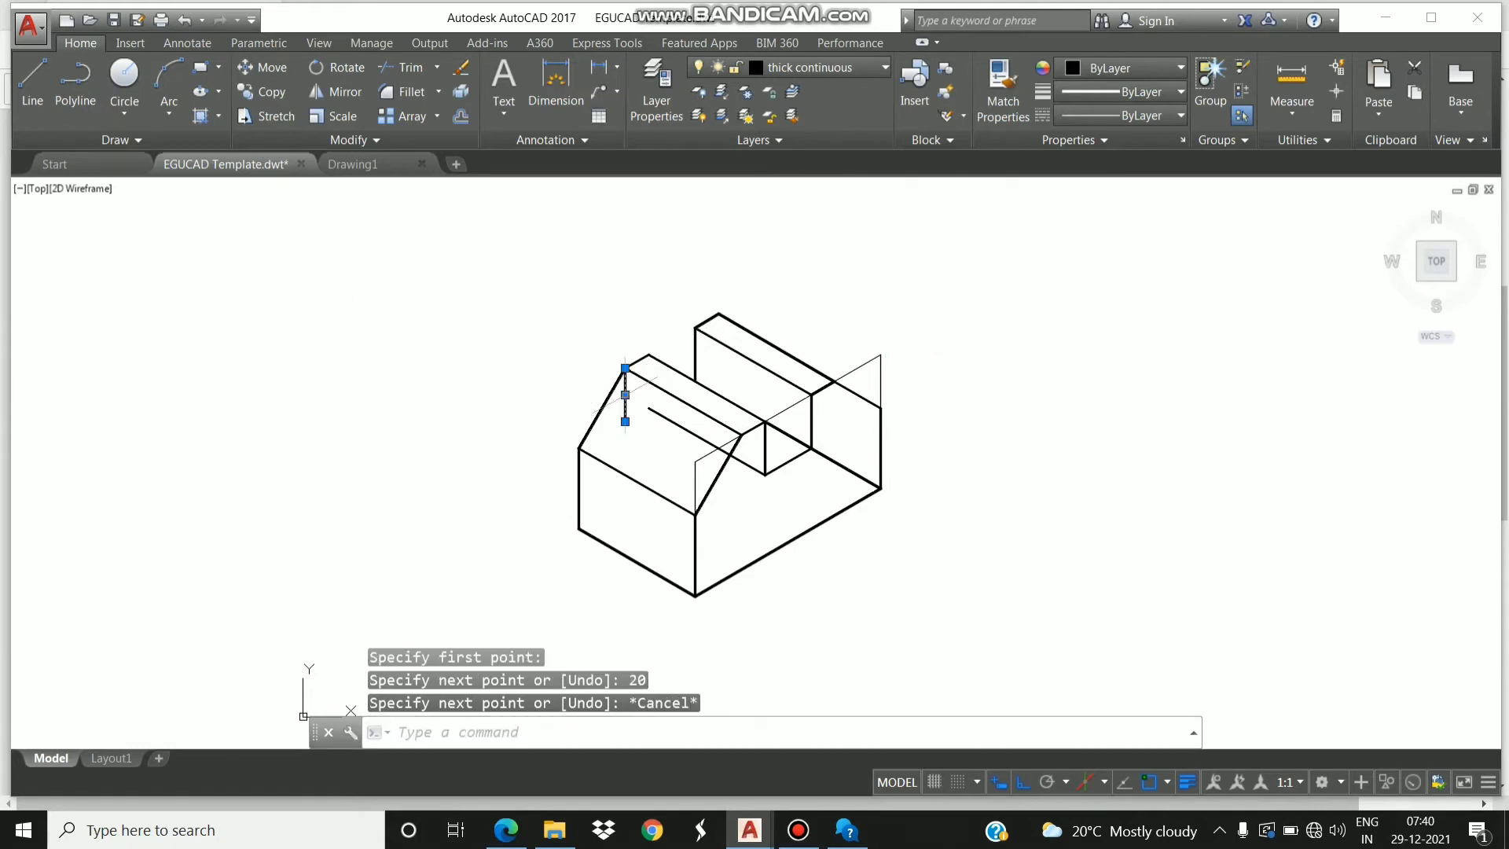
click(625, 417)
key(Delete)
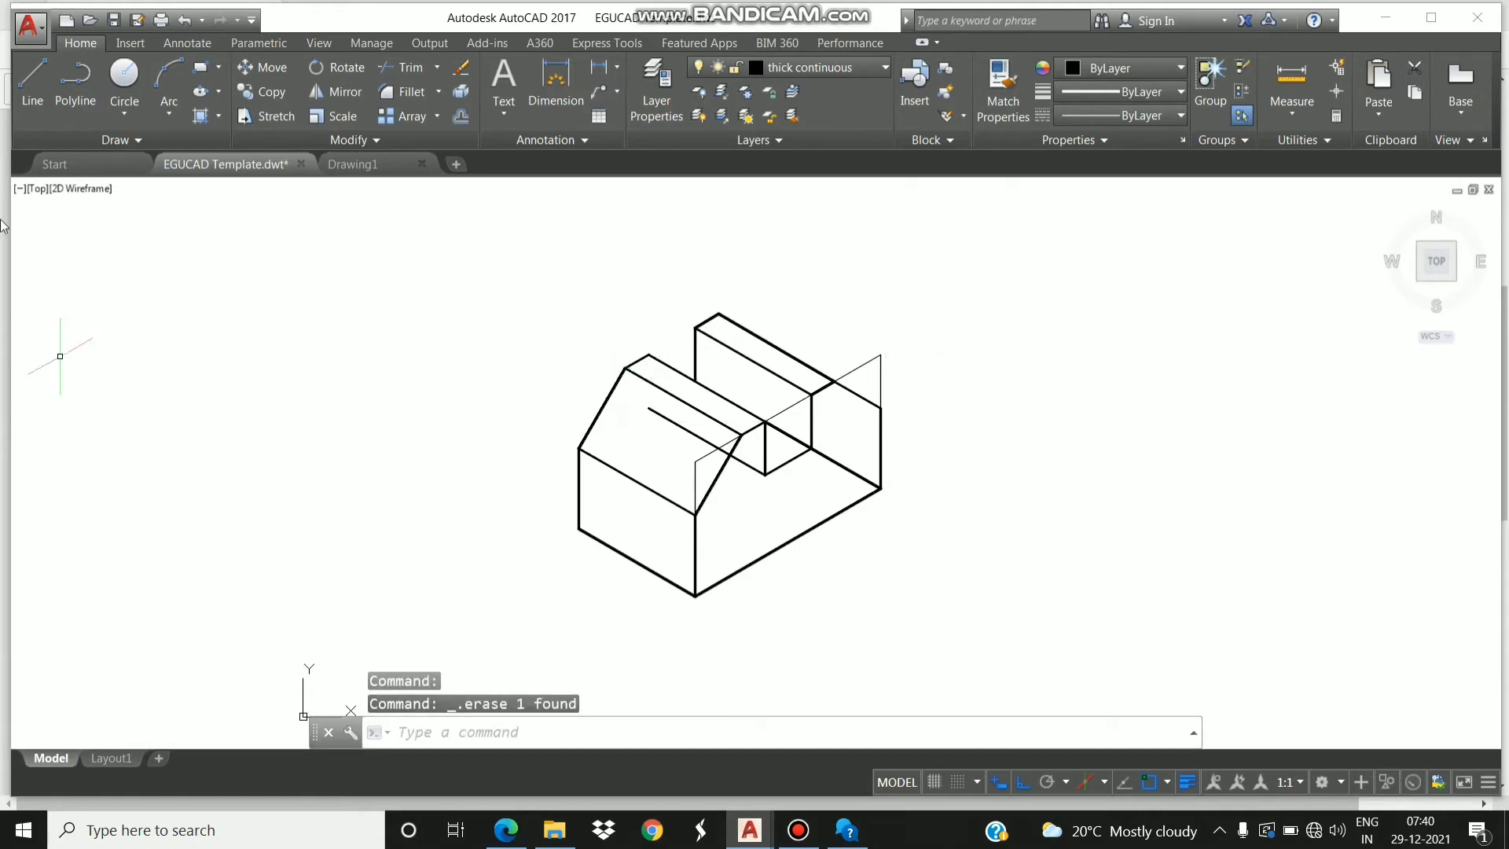
Draw the rear slot outline: 20 straight down from the slot's rear left top corner, and 20 along the slot floor at 30°.
click(32, 79)
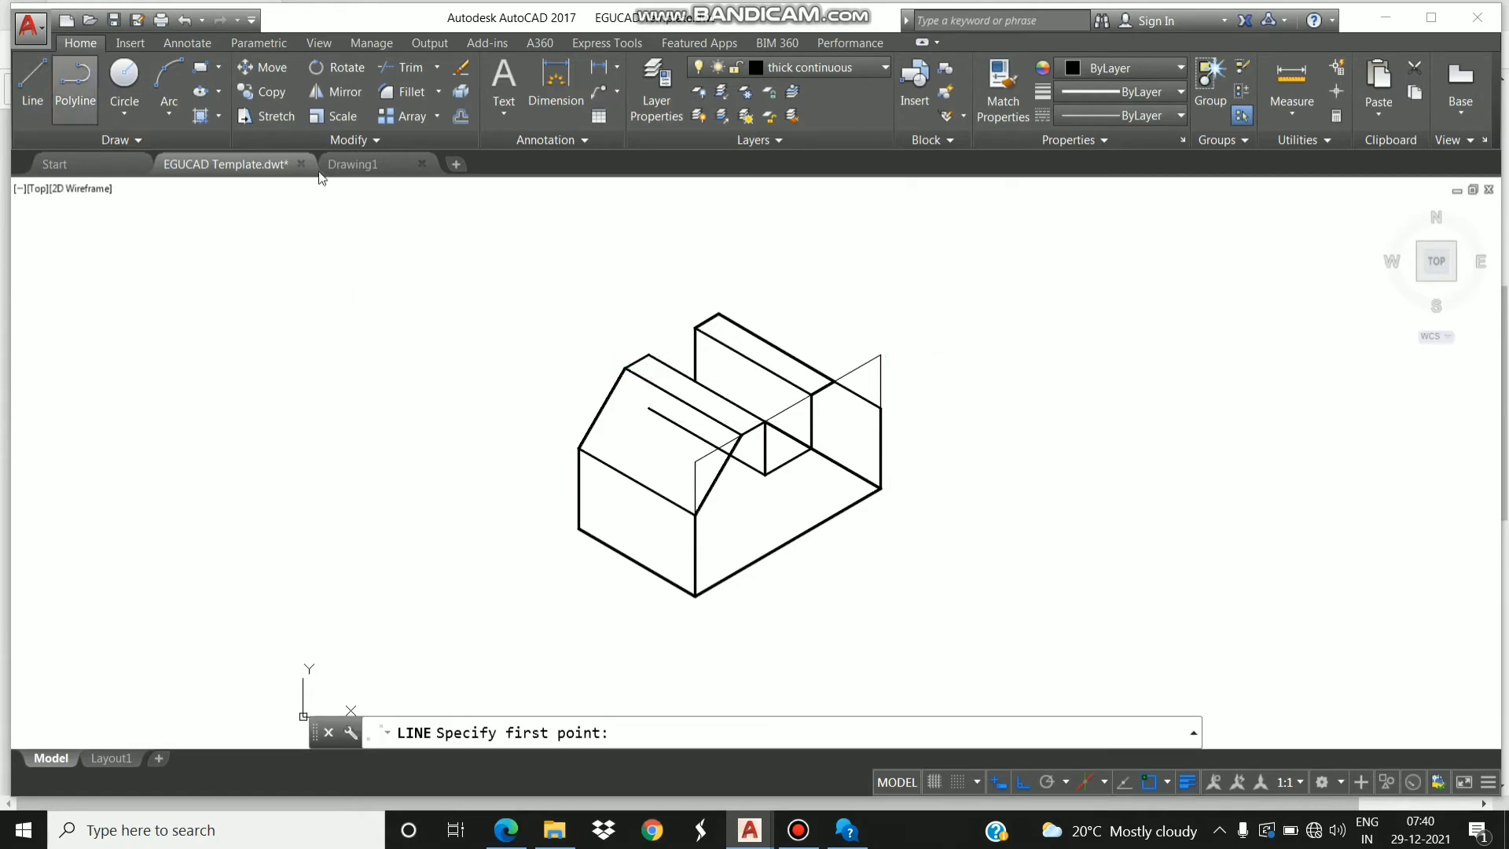
click(649, 356)
text(20)
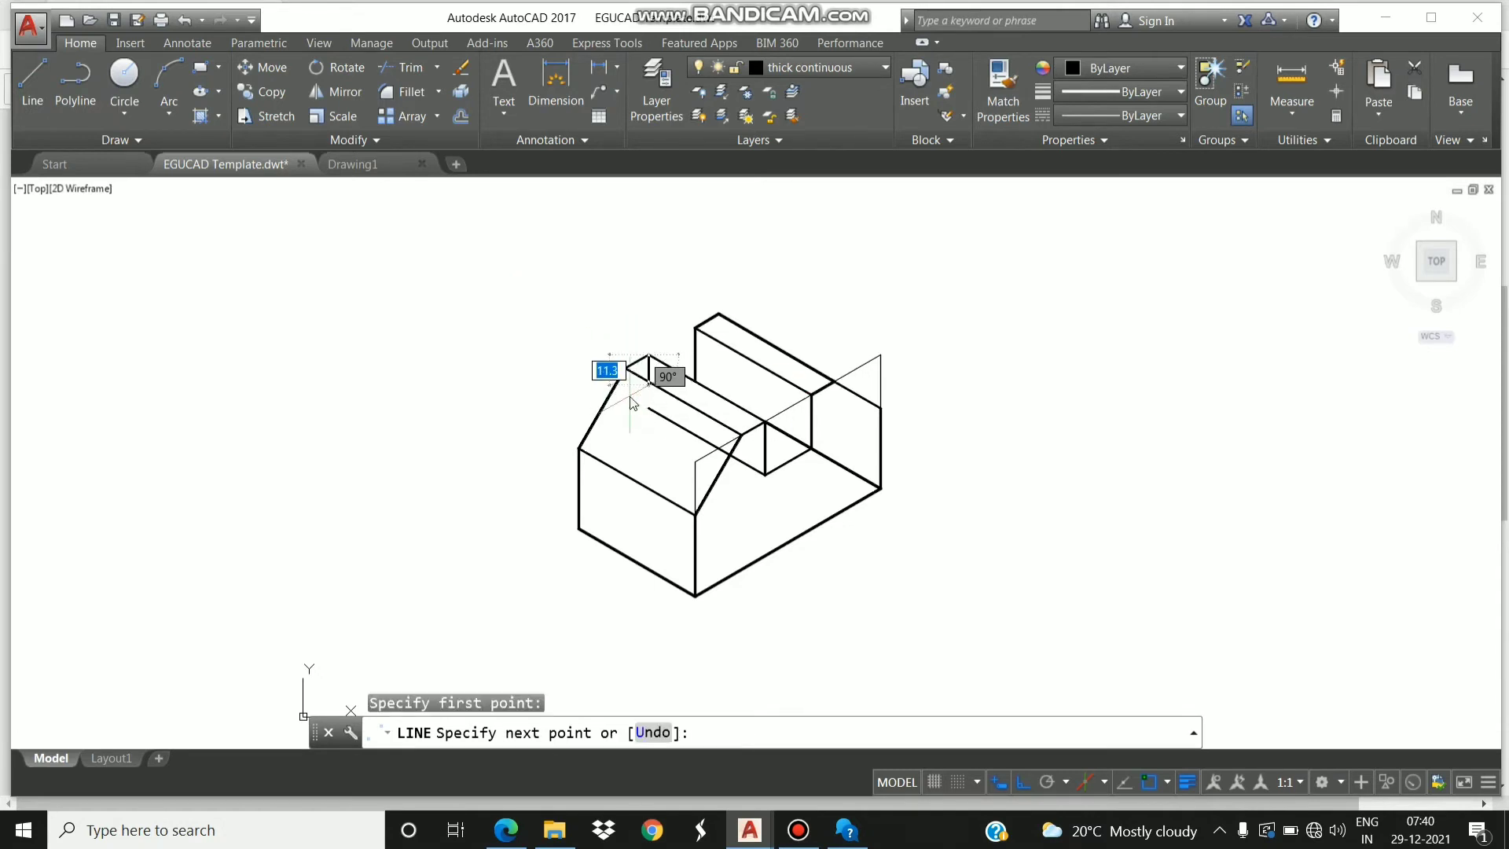
key(Return)
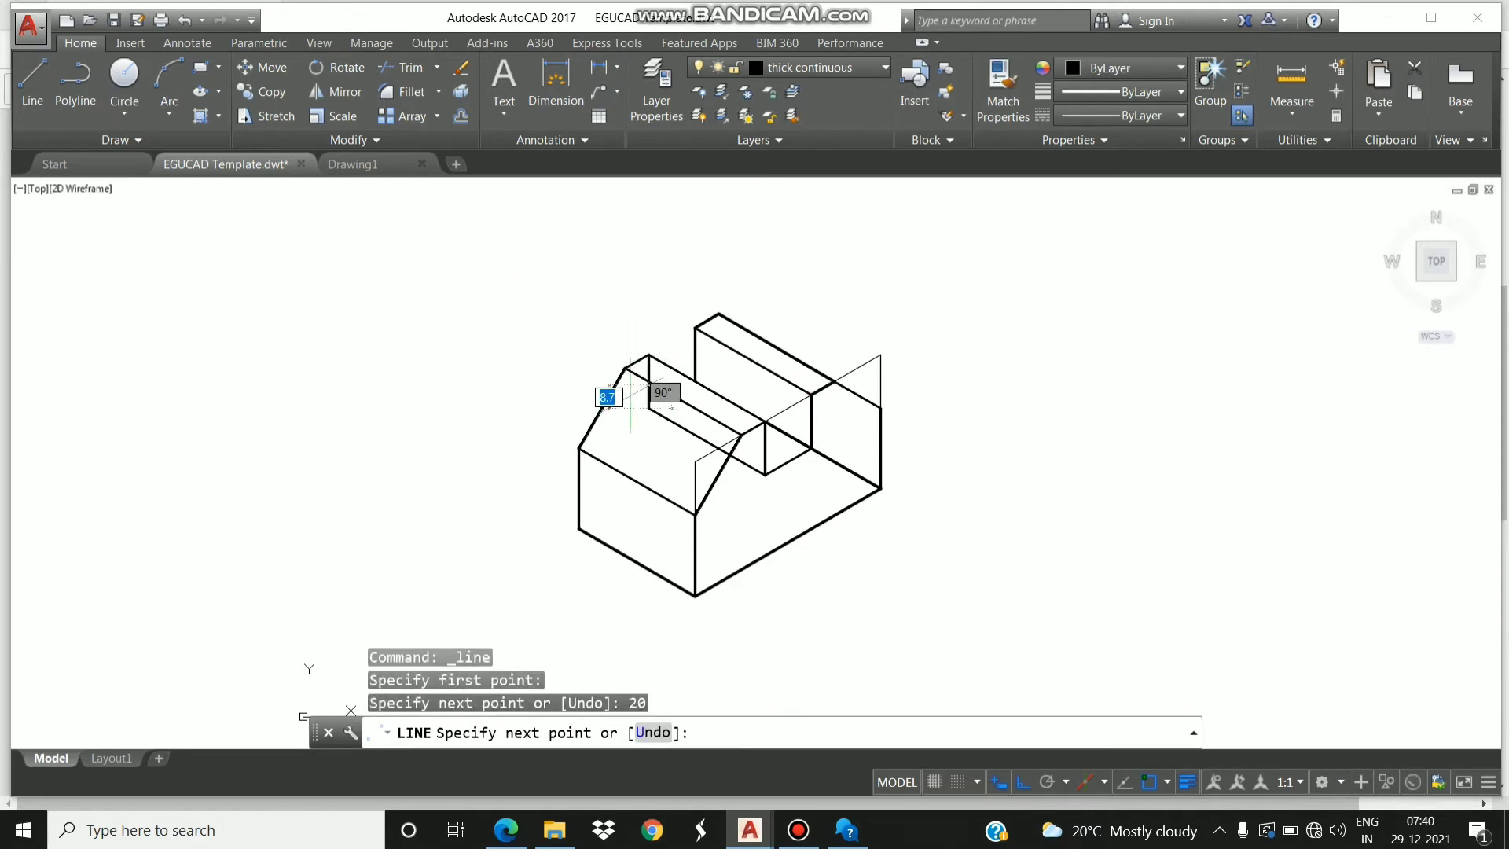
text(20)
key(Return)
key(Escape)
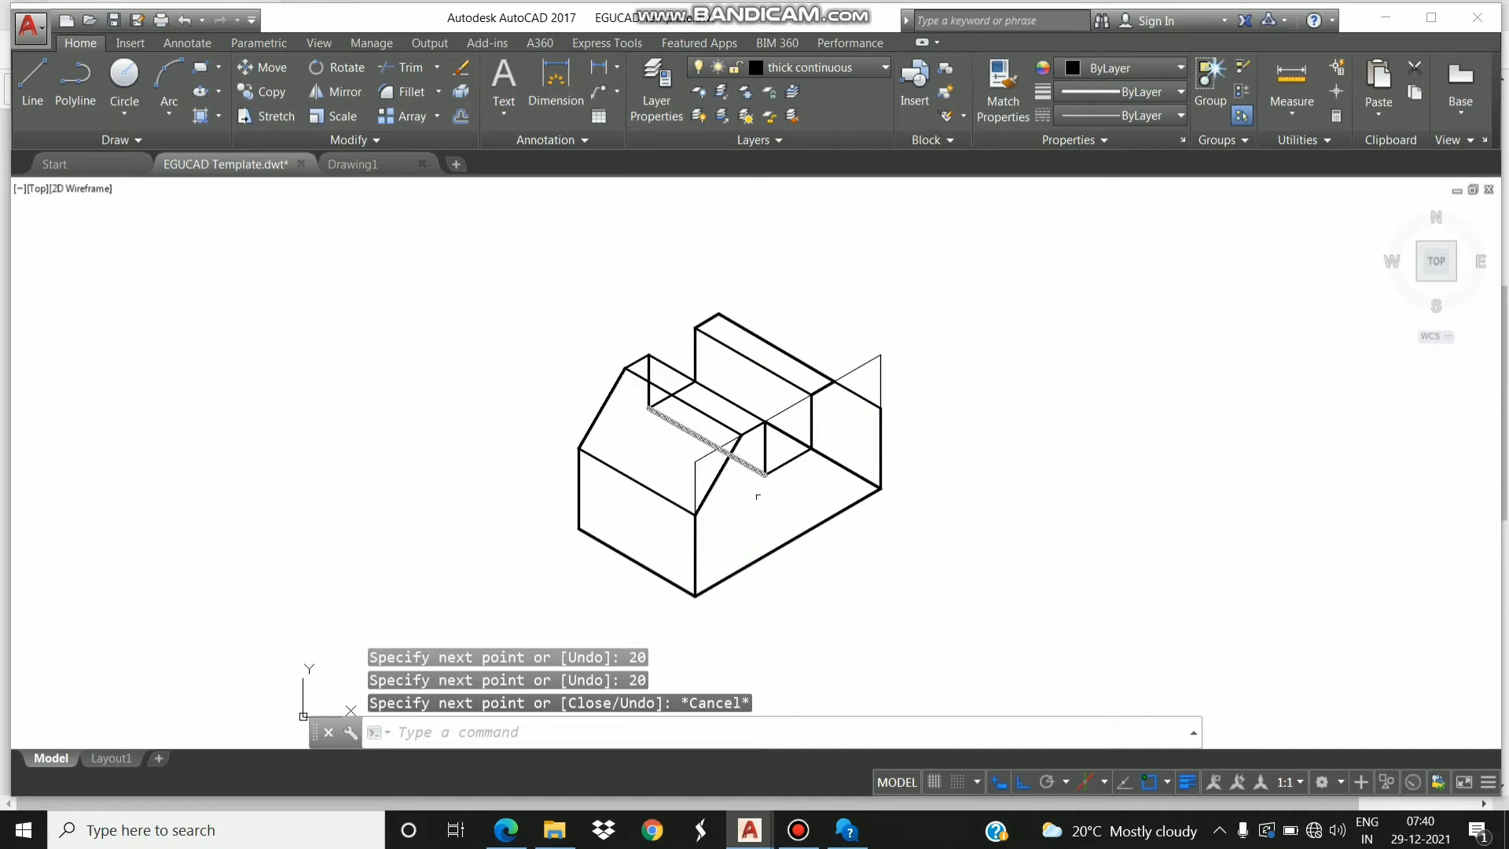
Load the HIDDEN2 linetype from acadiso.lin into the drawing.
middle_drag(755, 530, 711, 503)
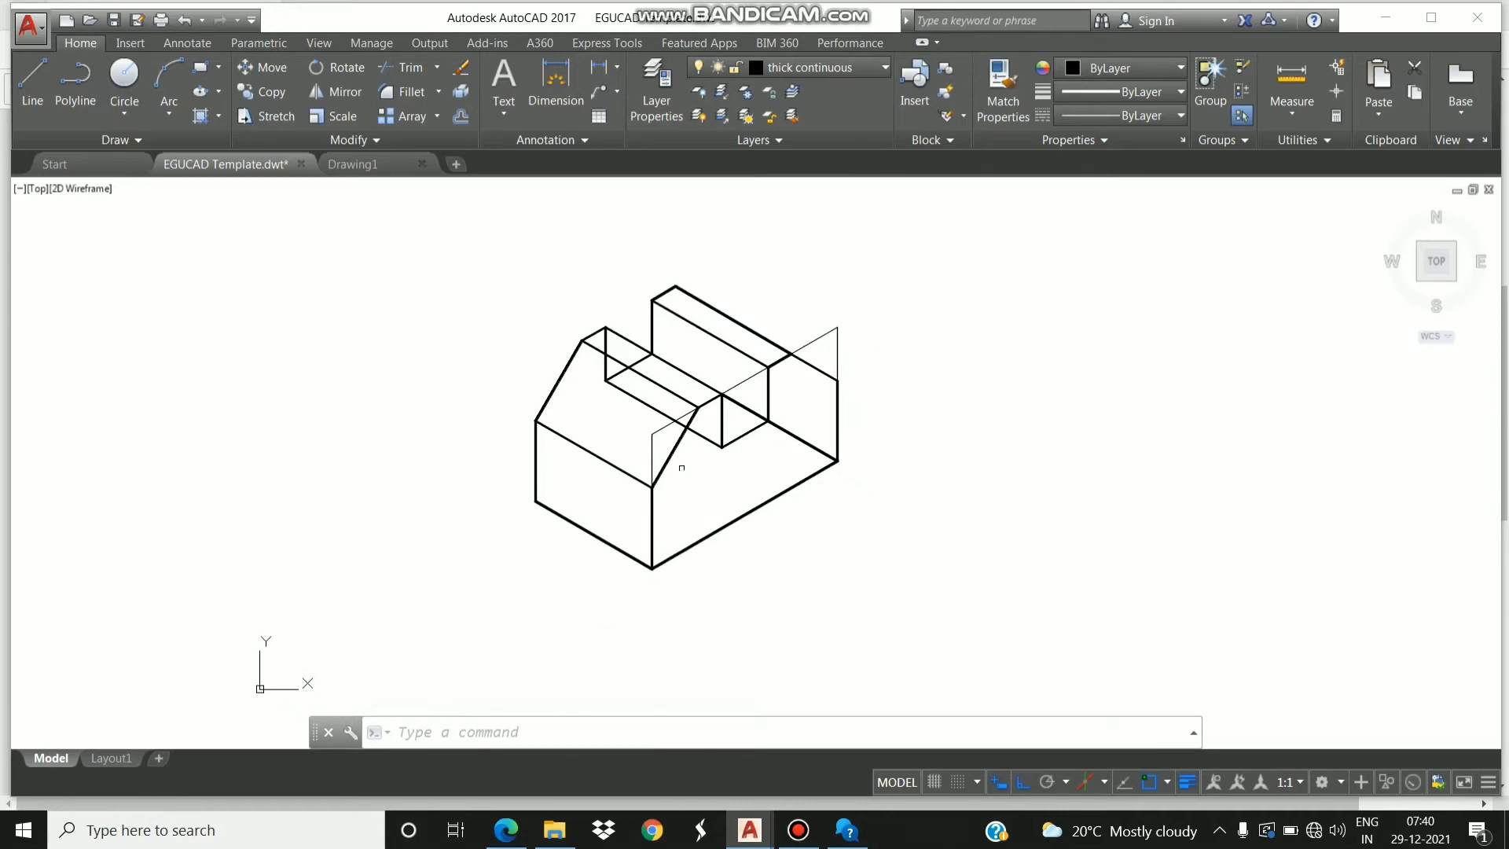
click(711, 442)
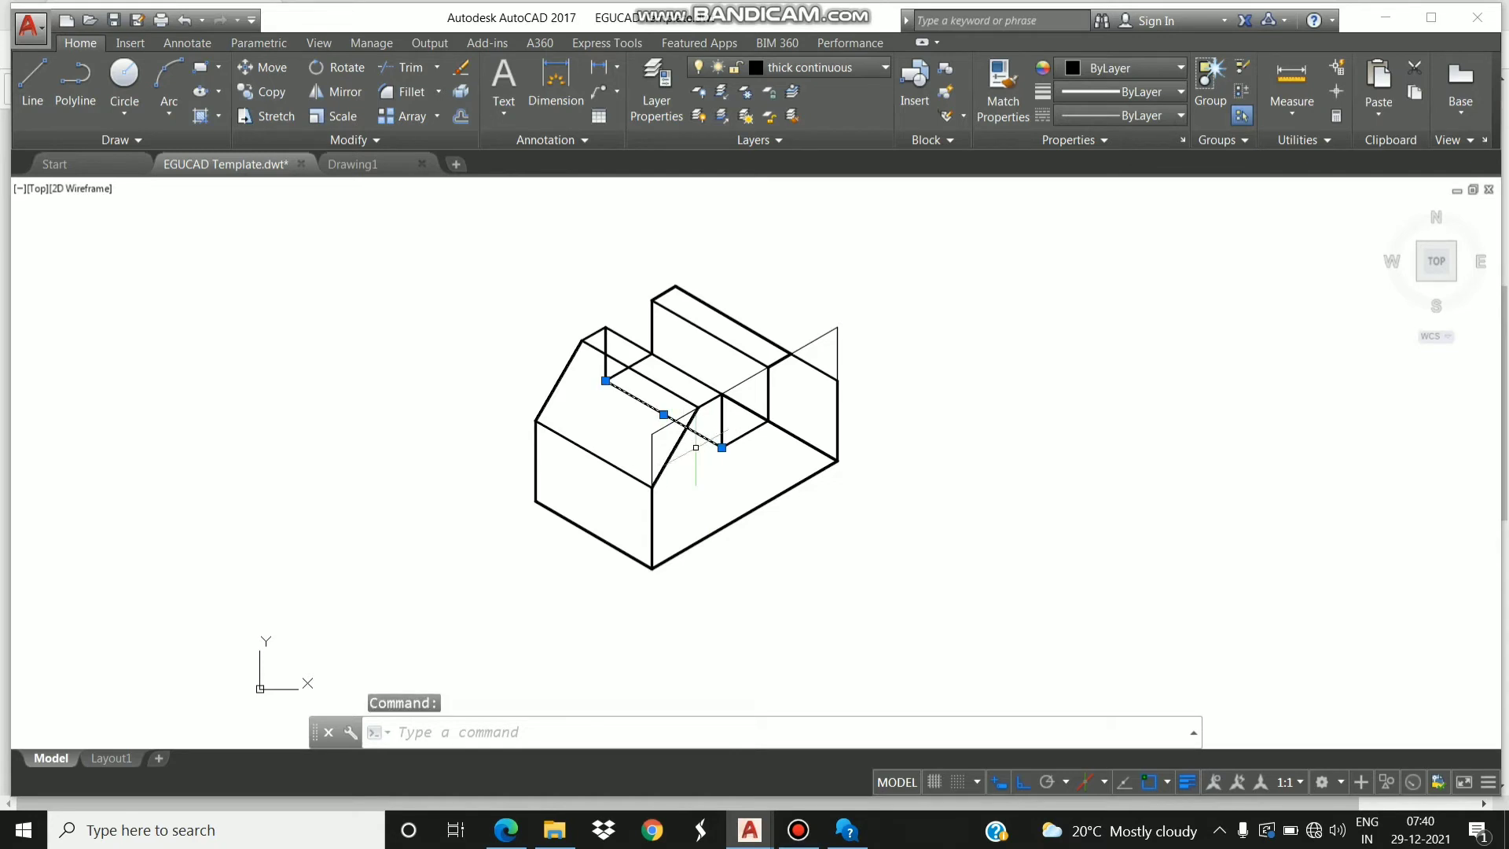
click(1128, 121)
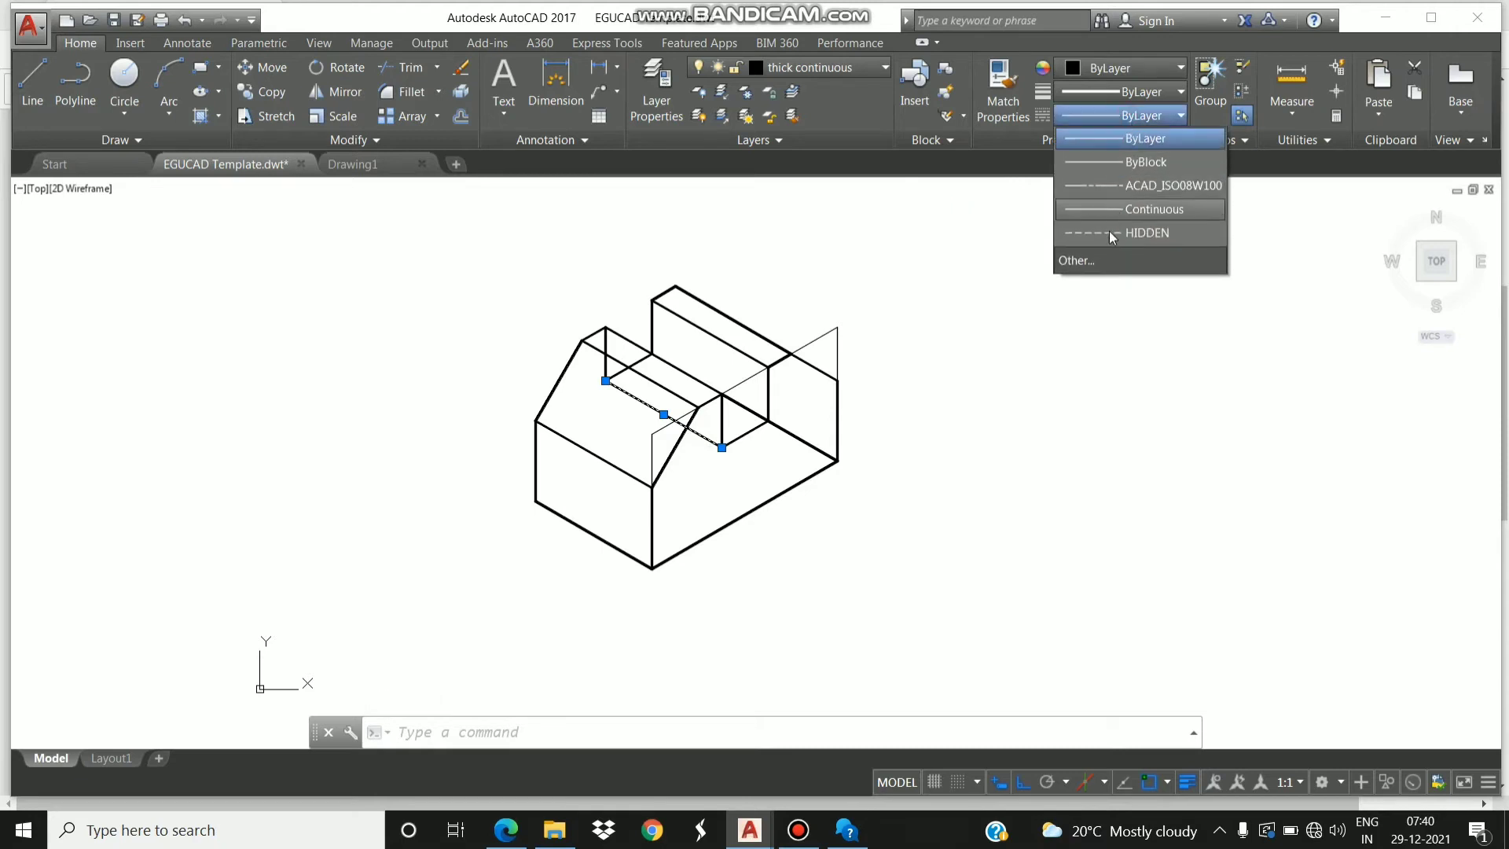
click(1104, 258)
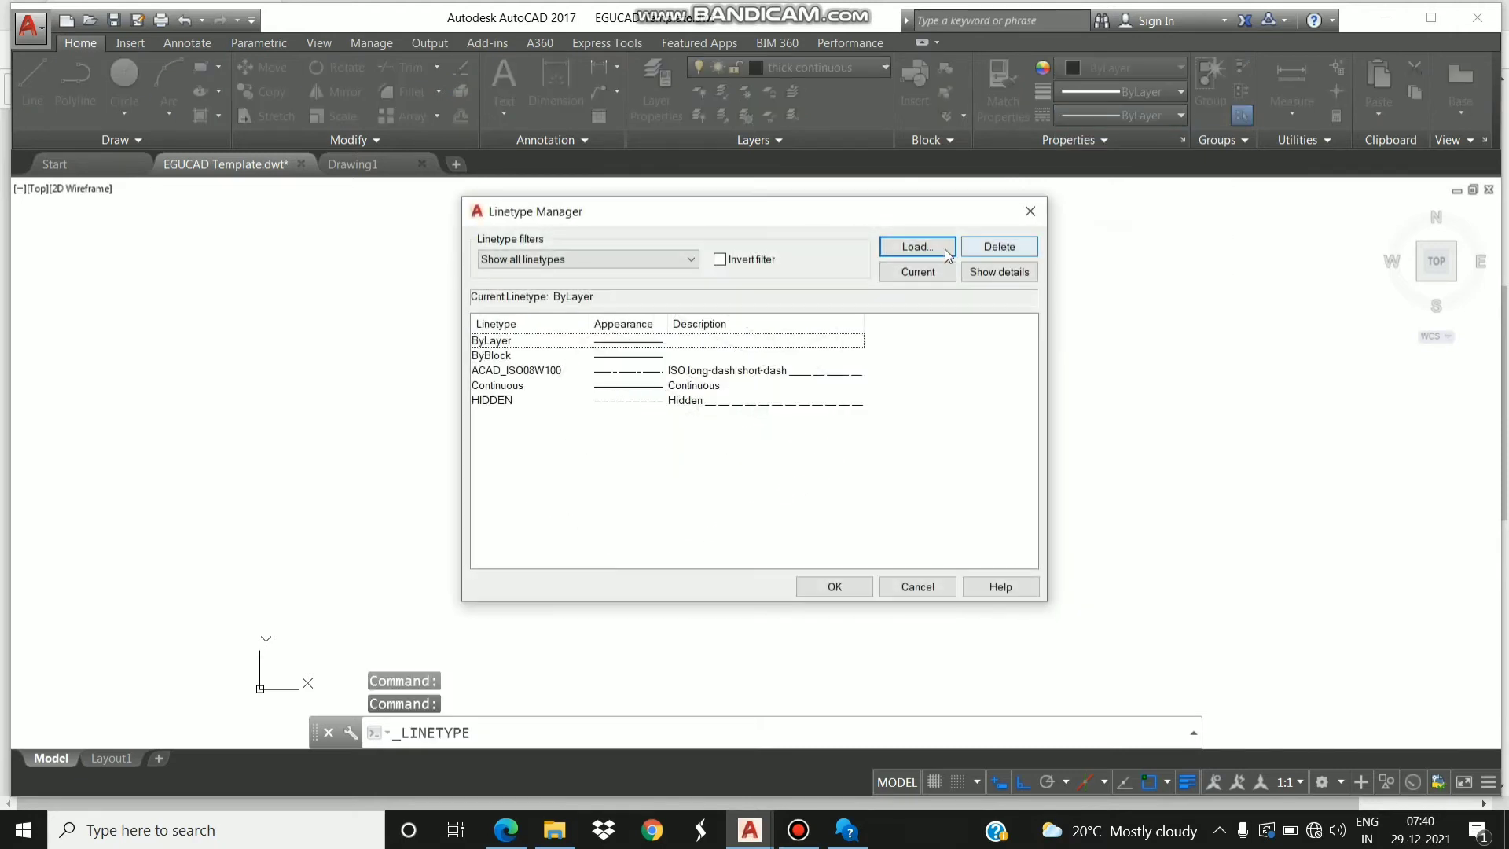
click(920, 248)
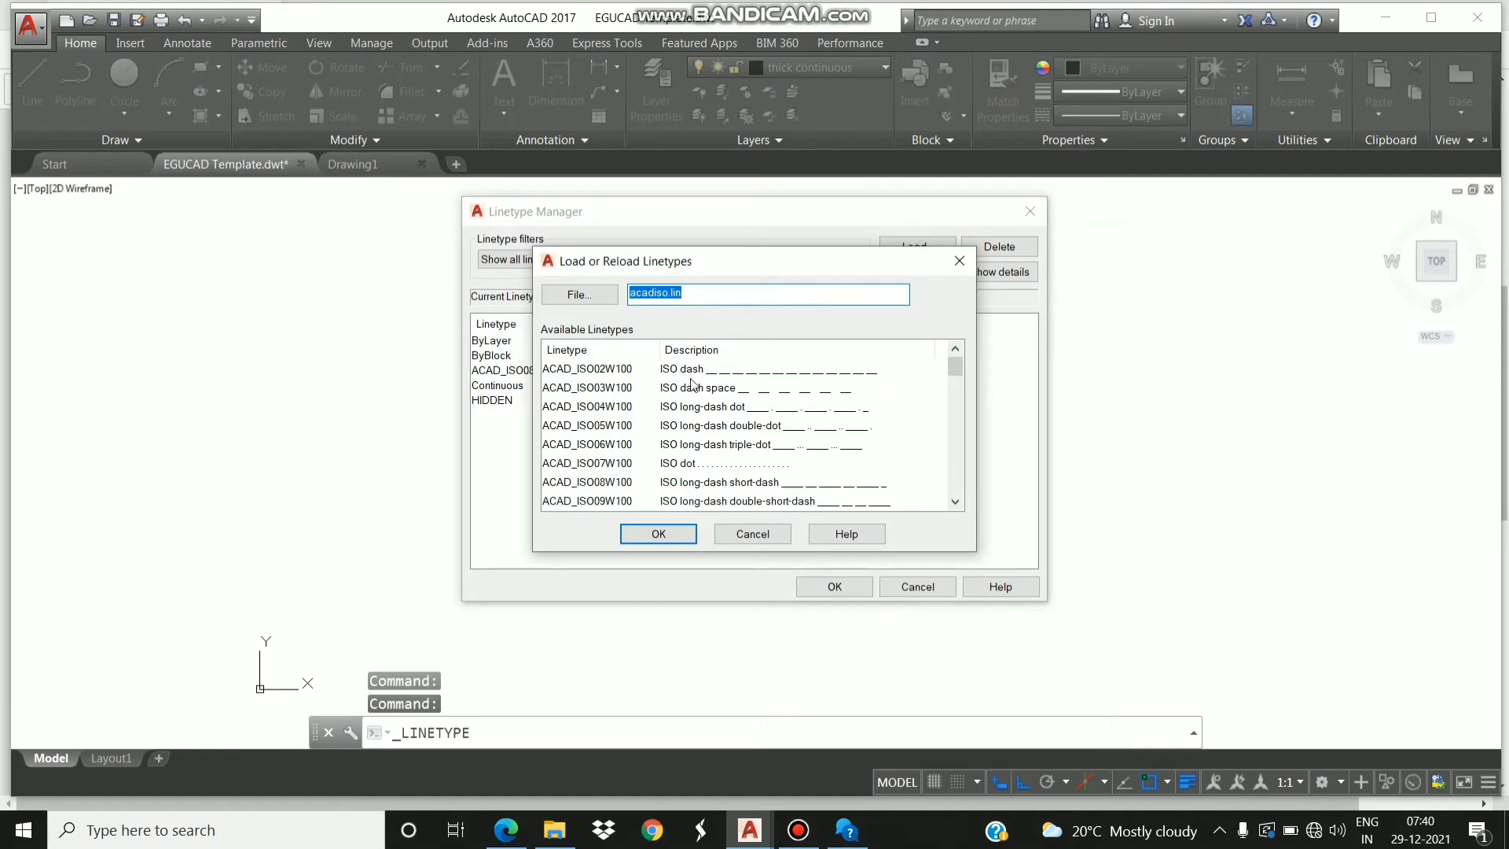
scroll(684, 393, down, 6)
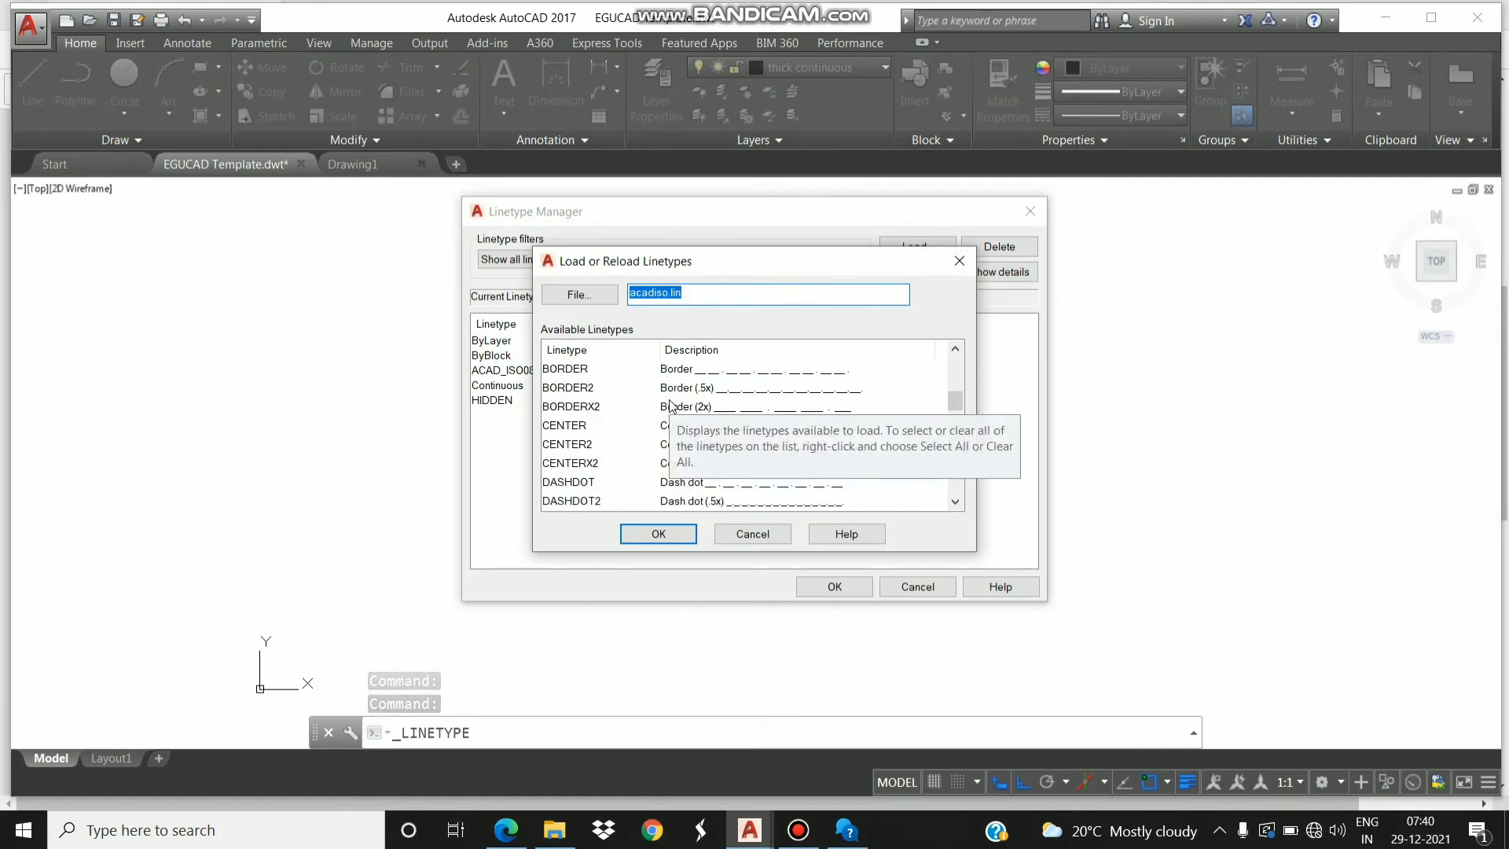
scroll(669, 406, down, 4)
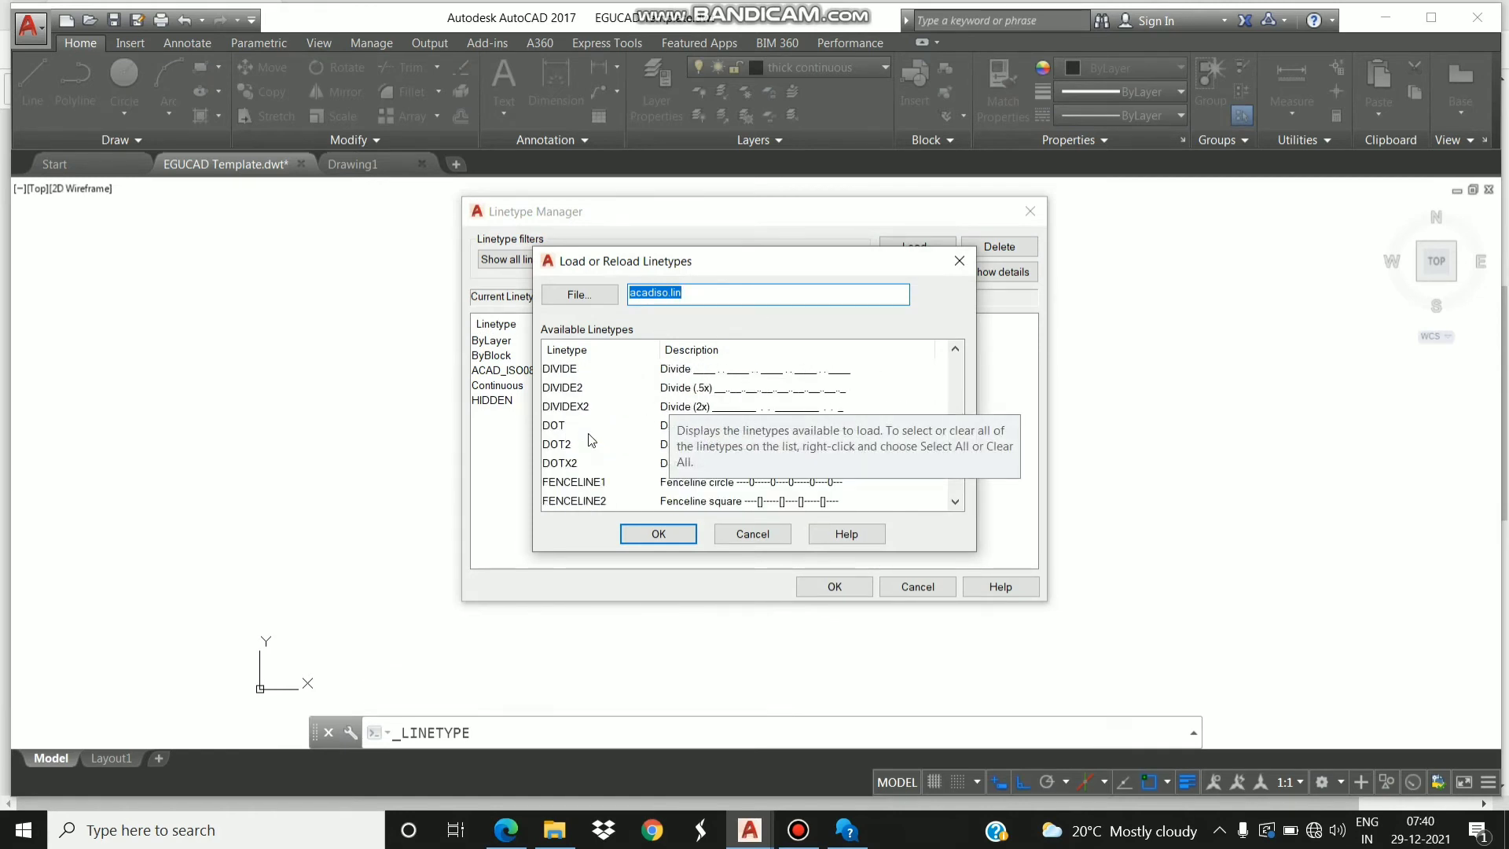
scroll(591, 440, down, 1)
click(581, 445)
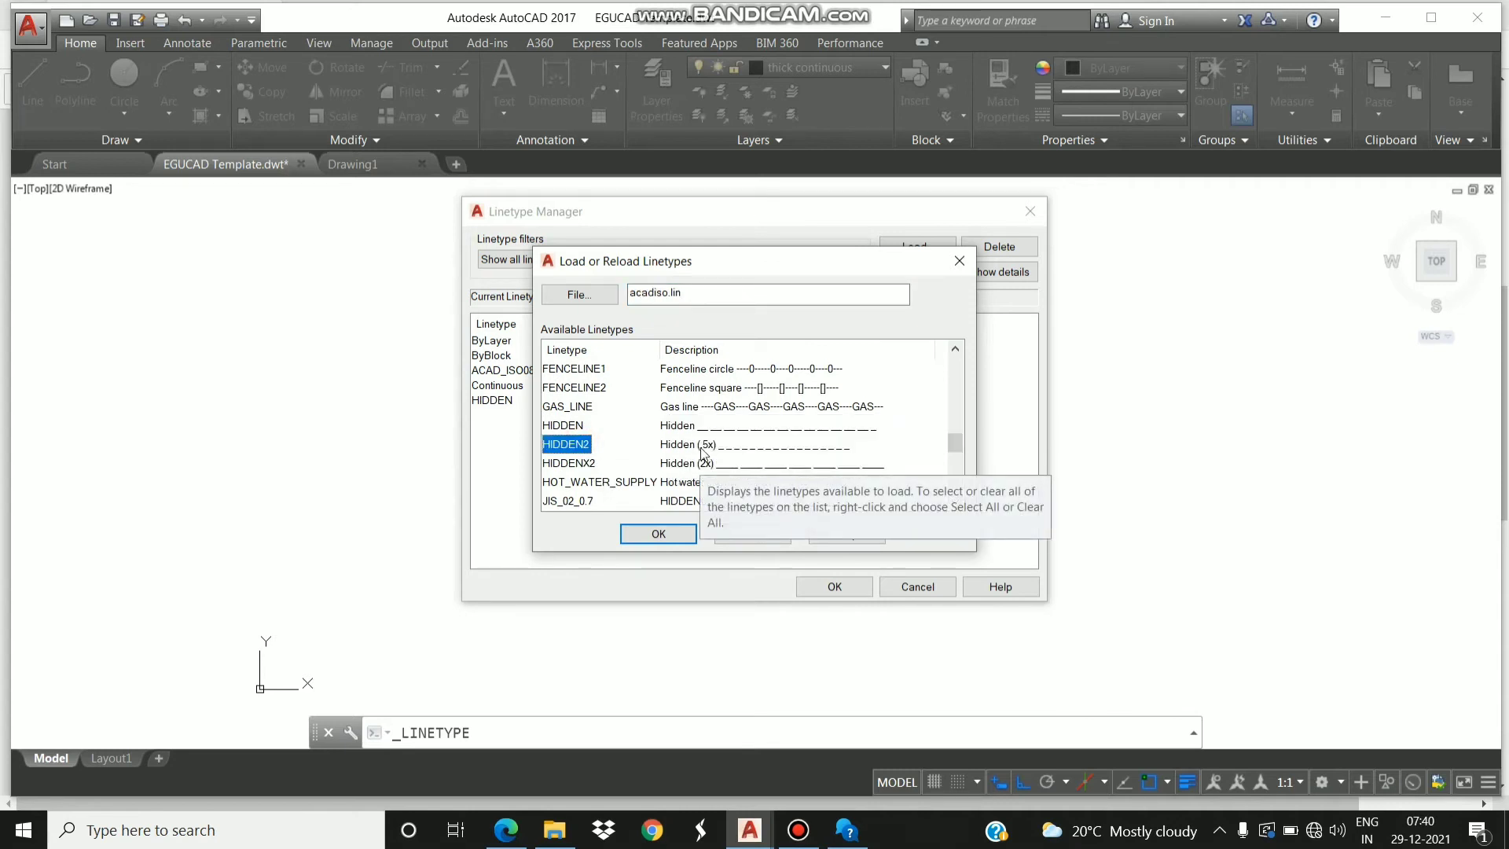
click(682, 529)
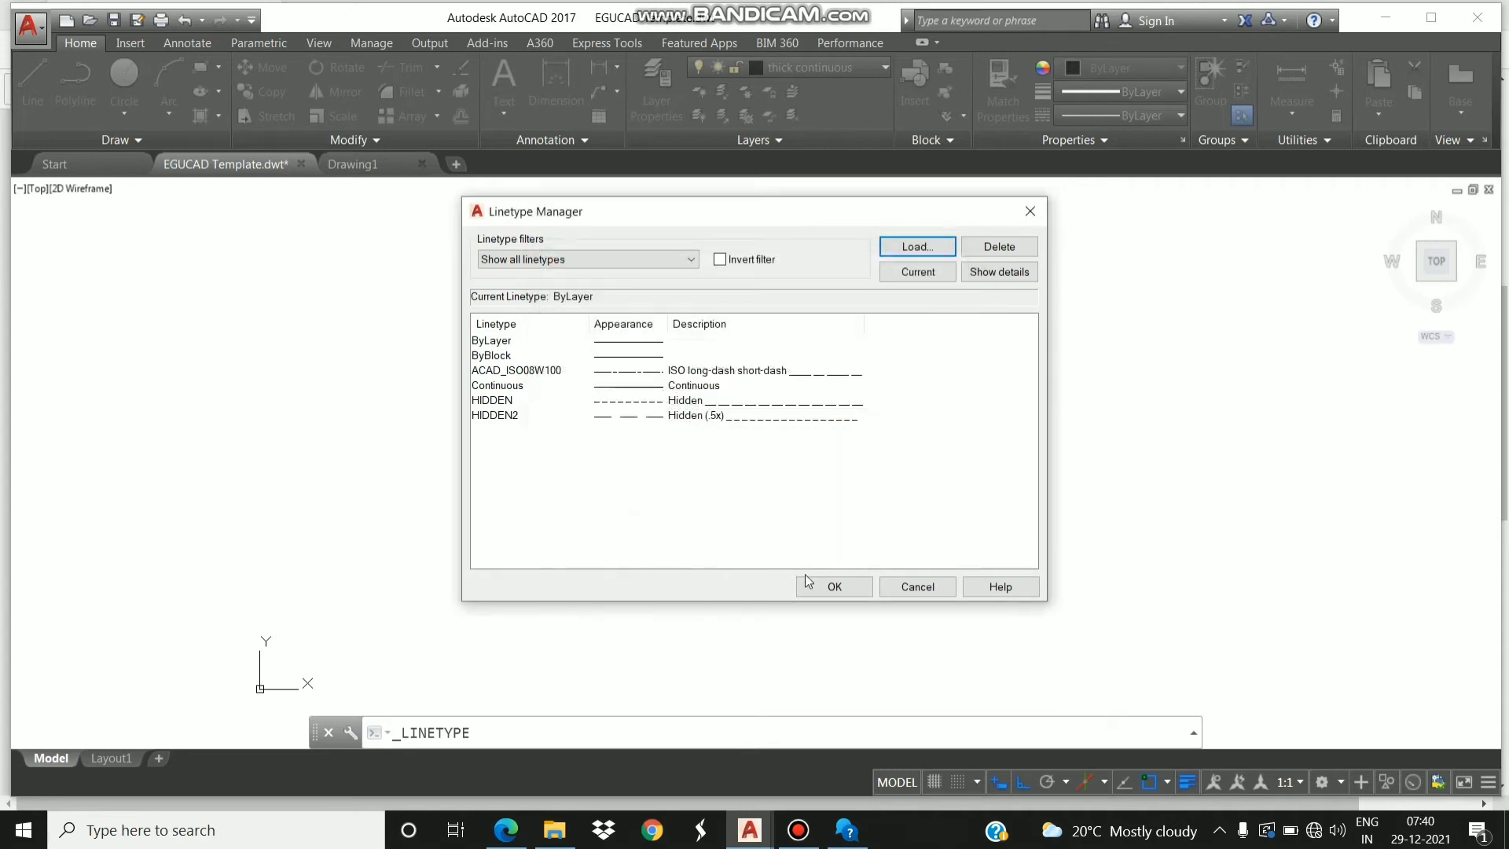
click(829, 589)
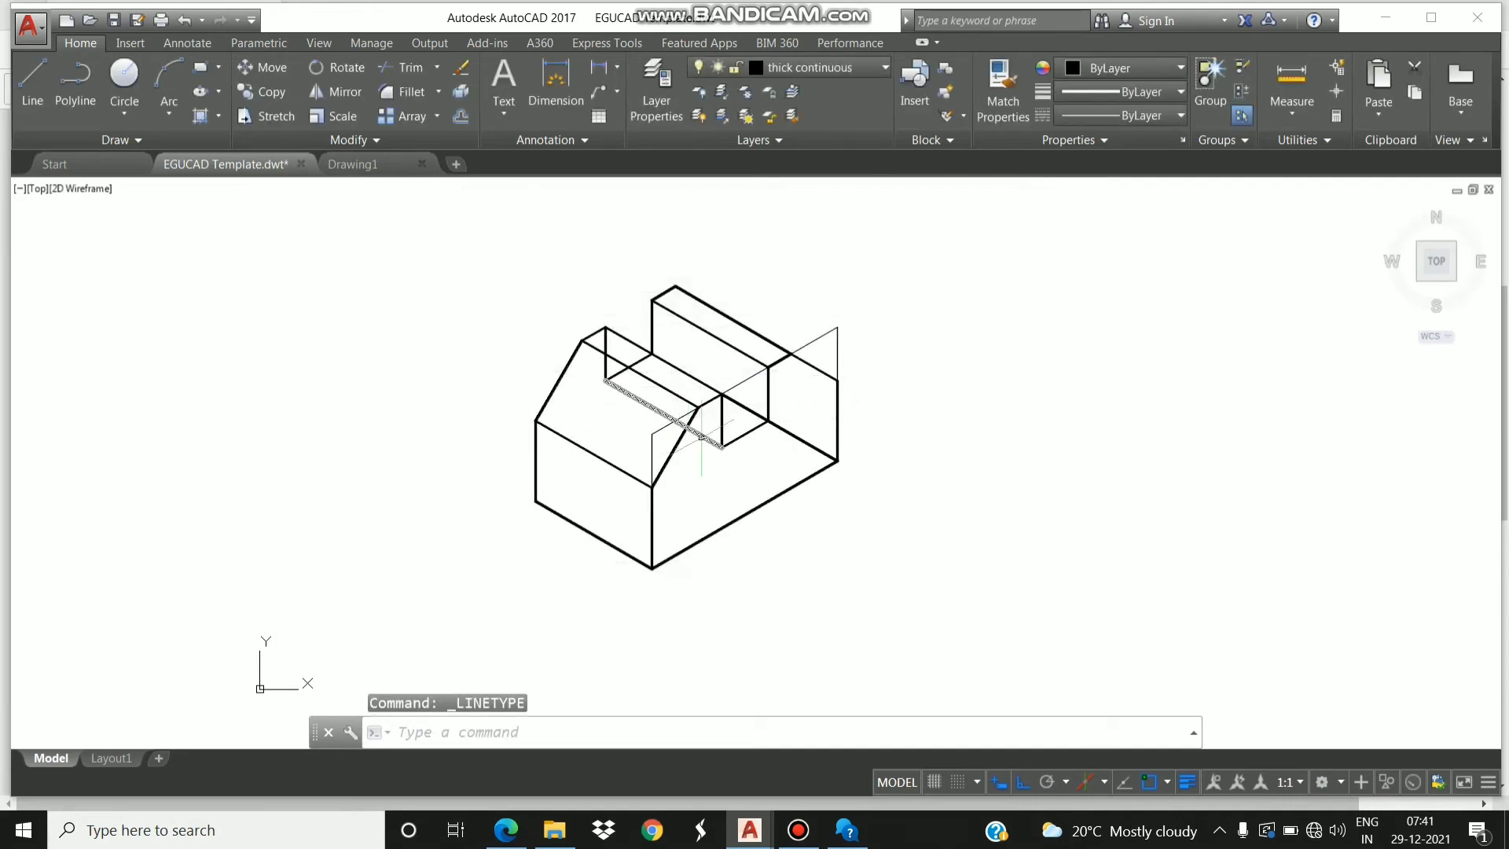
Set the linetype of the slot floor's left depth edge to HIDDEN2.
click(701, 434)
click(1132, 115)
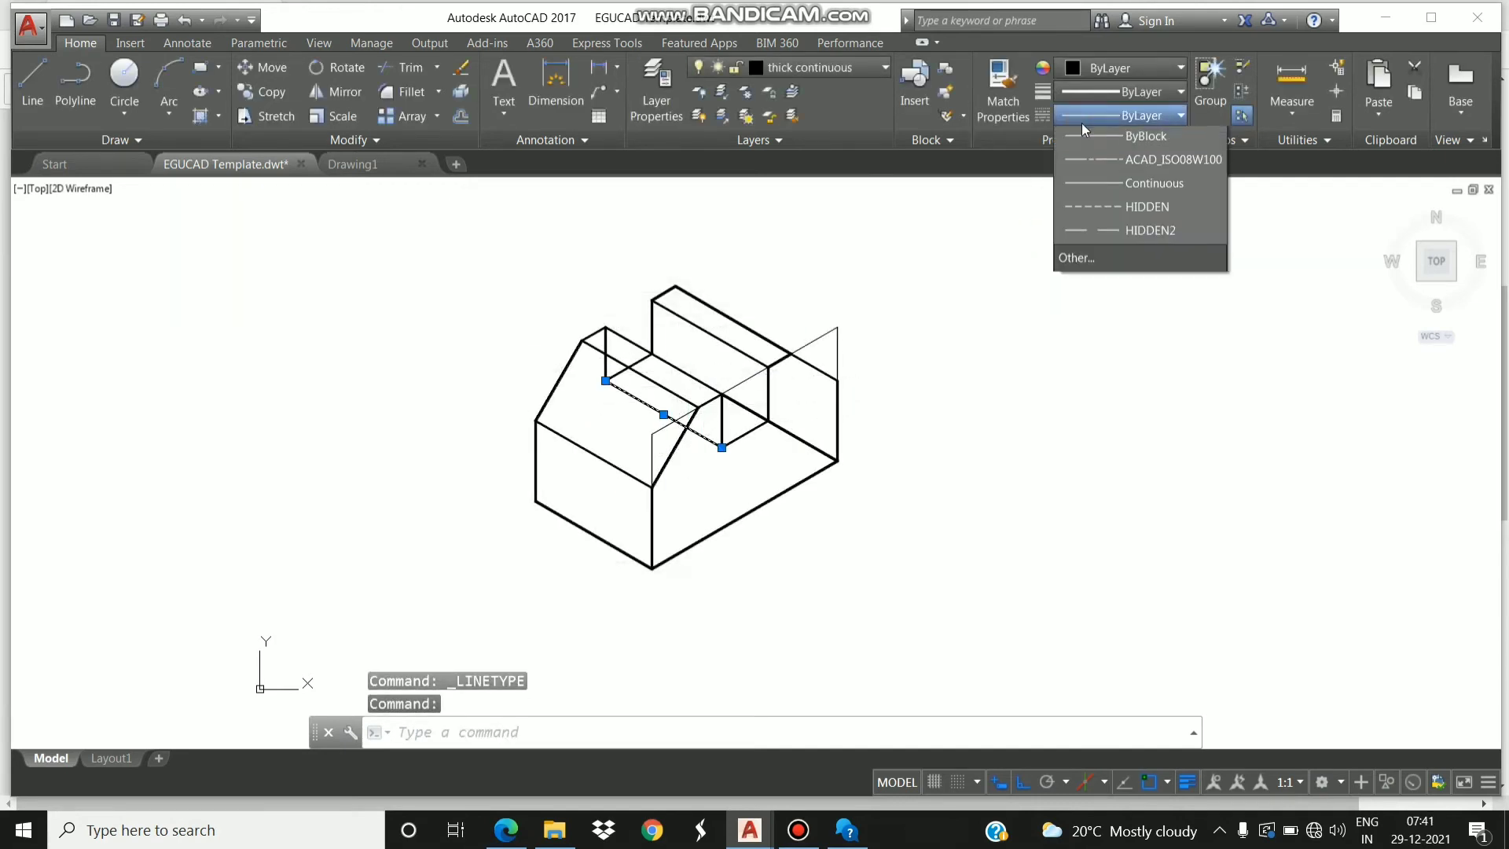
click(1122, 257)
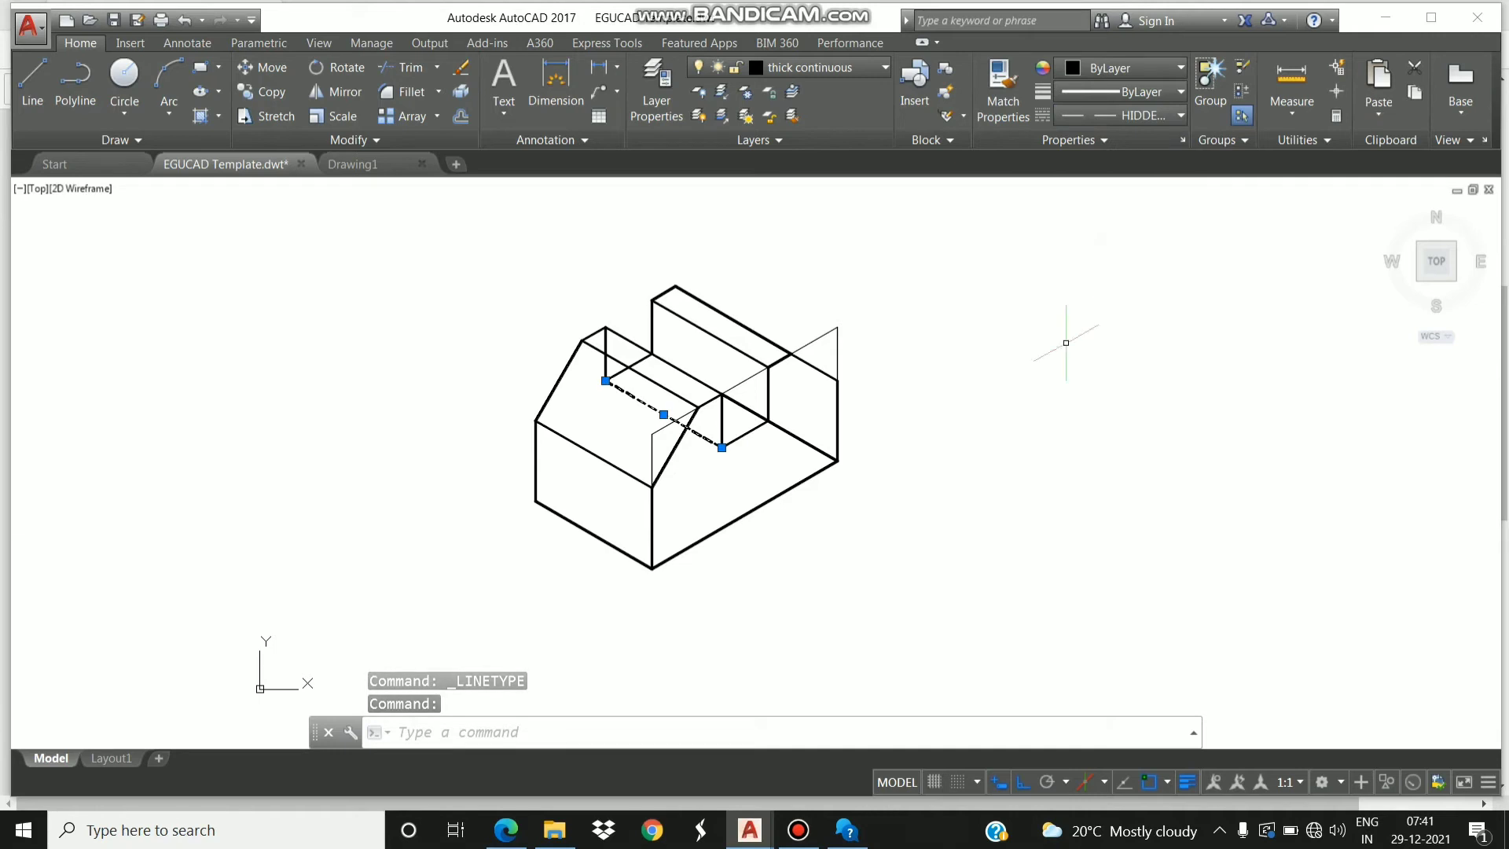
key(Escape)
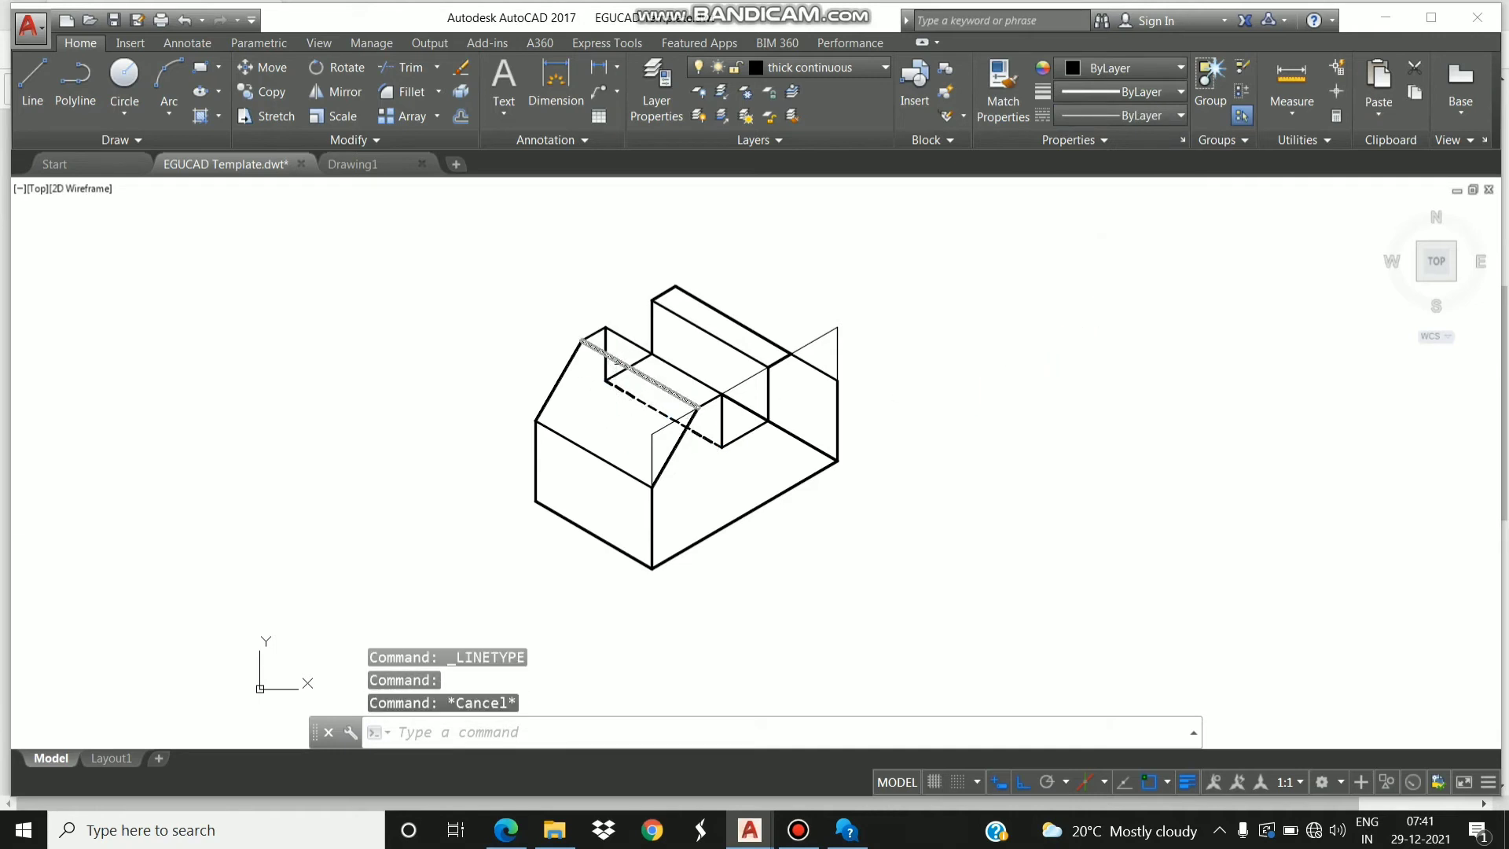
Set the linetype of the rear slot's left vertical edge and its short floor edge to HIDDEN2.
click(606, 364)
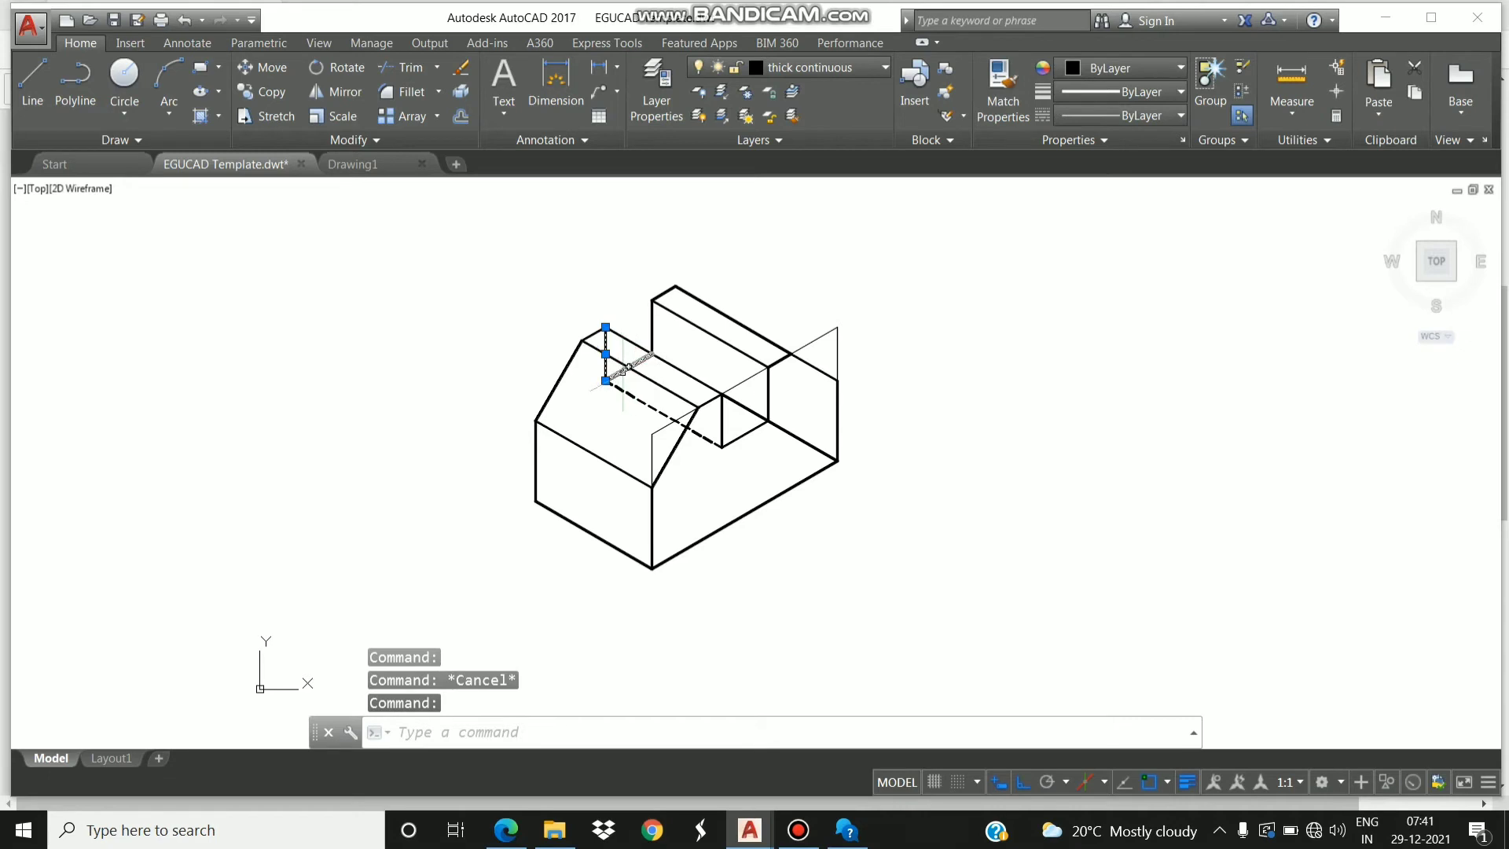
click(628, 367)
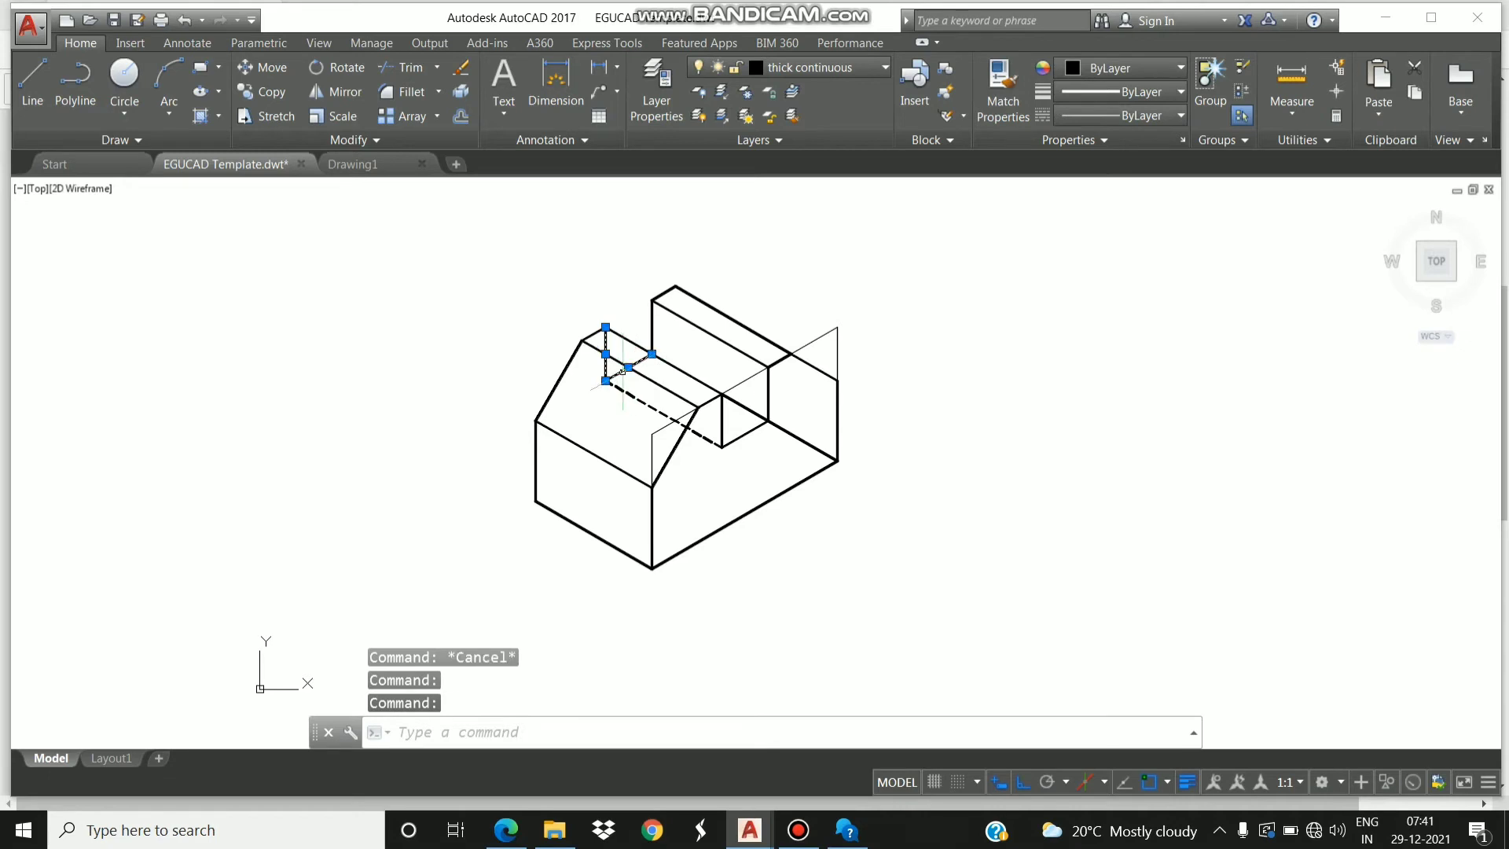
click(1138, 116)
click(1164, 261)
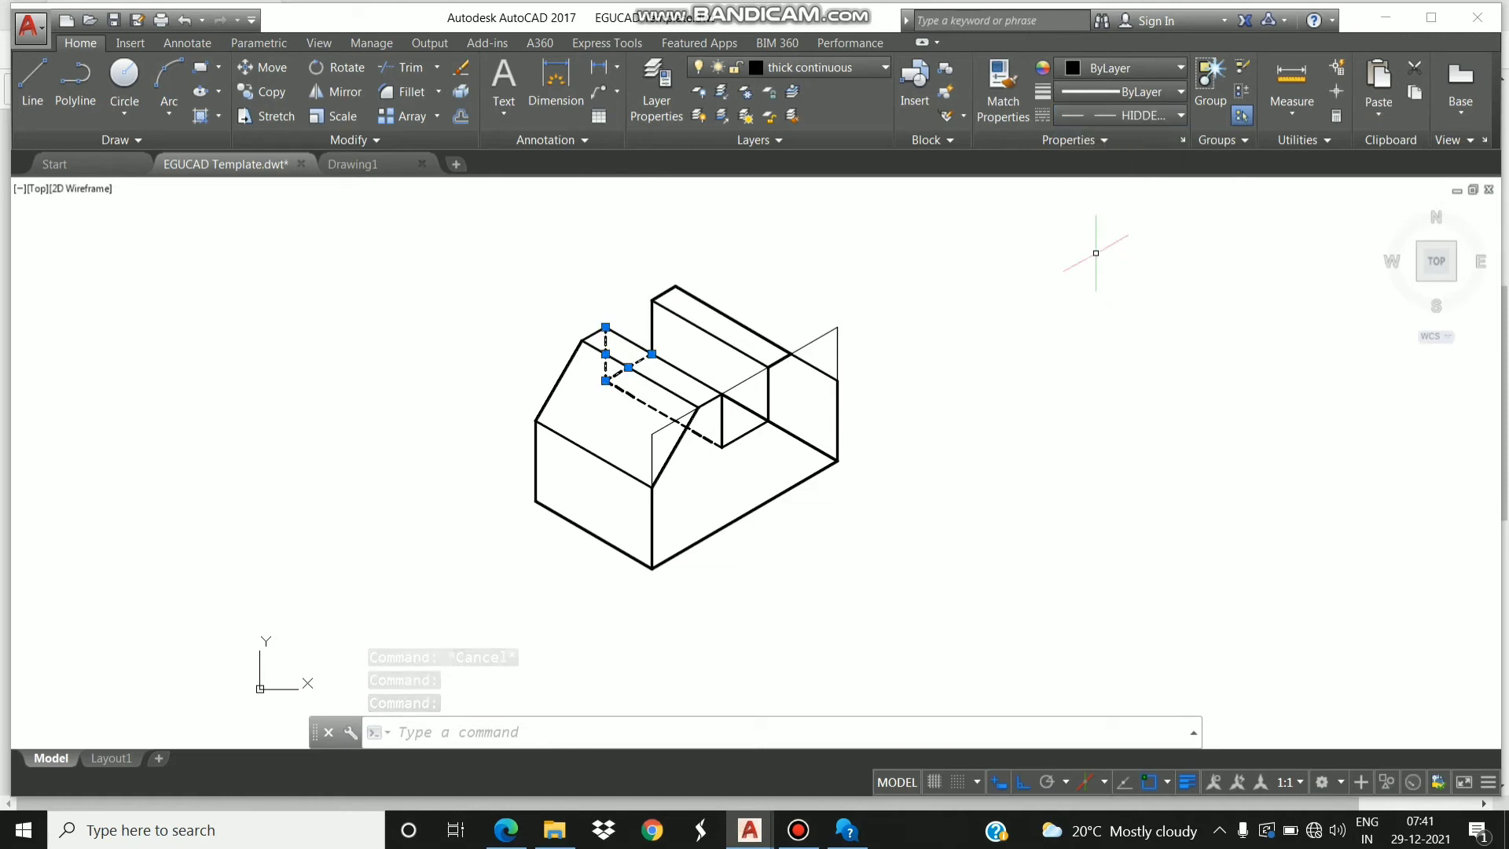
key(Escape)
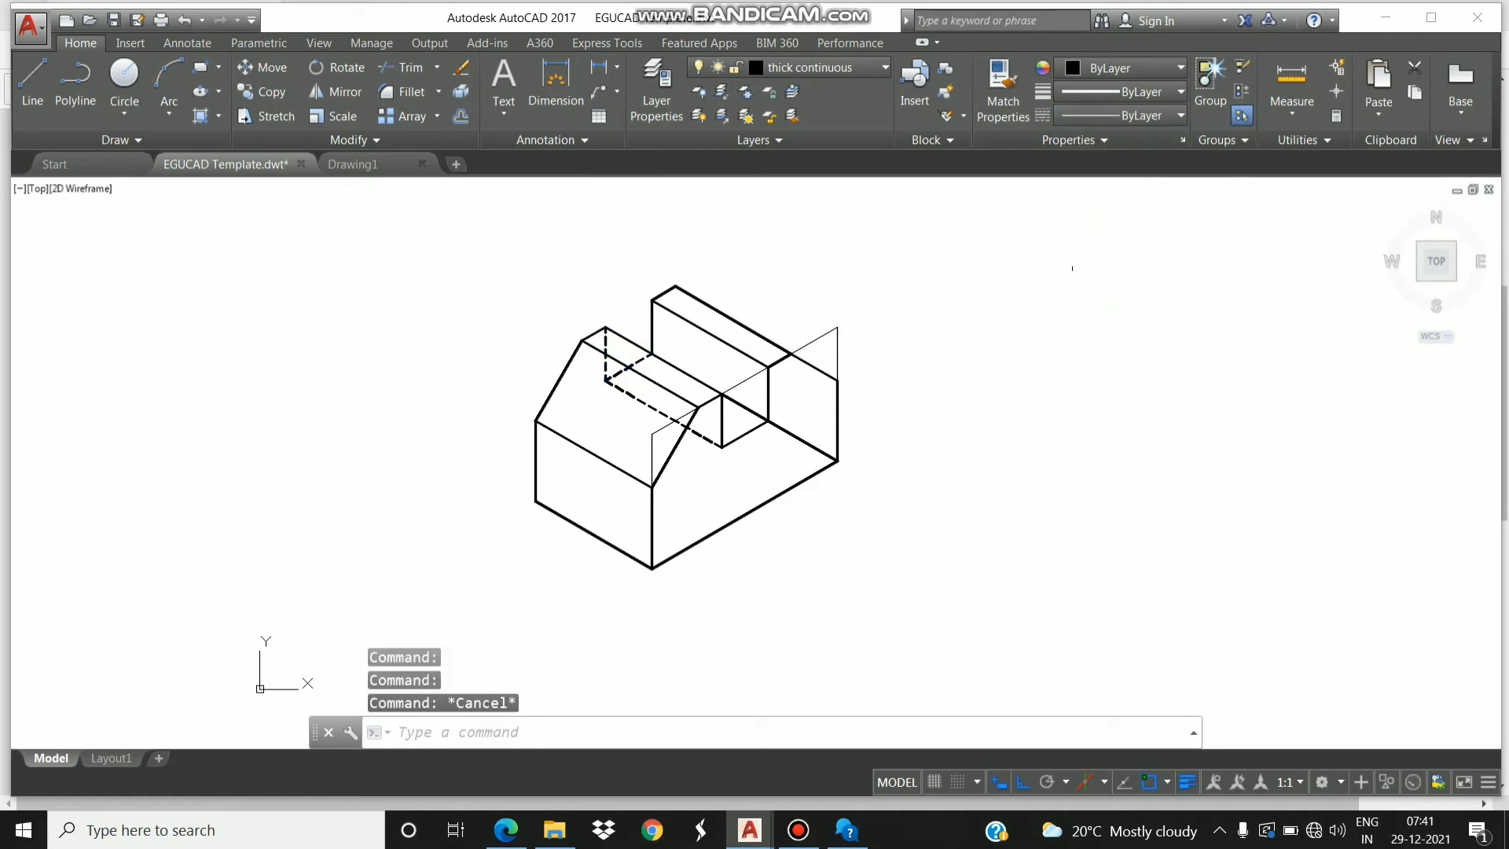
Set the linetype of the block's right base depth edge to HIDDEN2.
click(820, 443)
click(1074, 126)
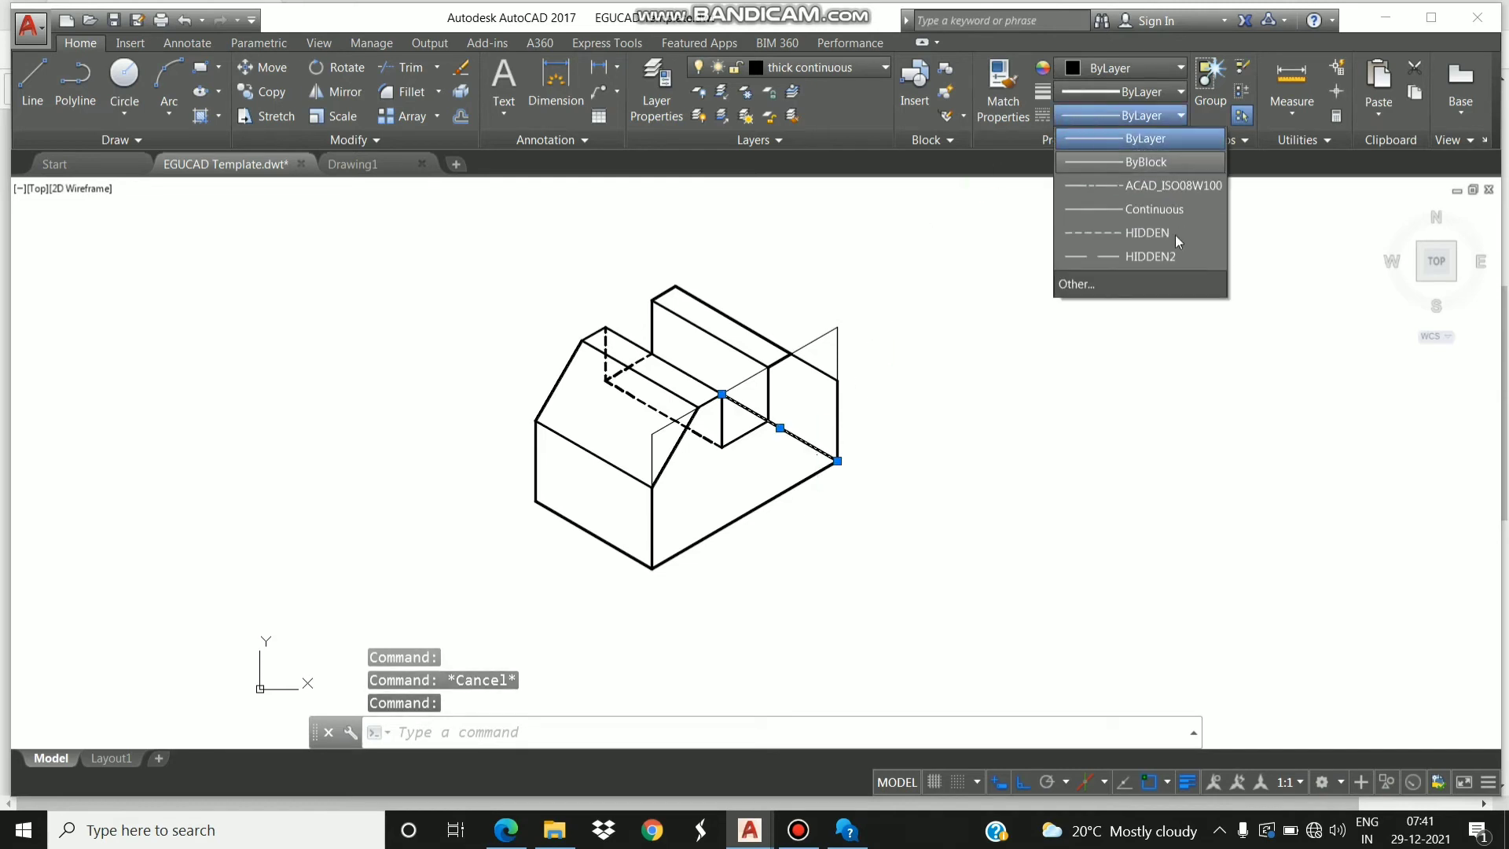
click(1144, 258)
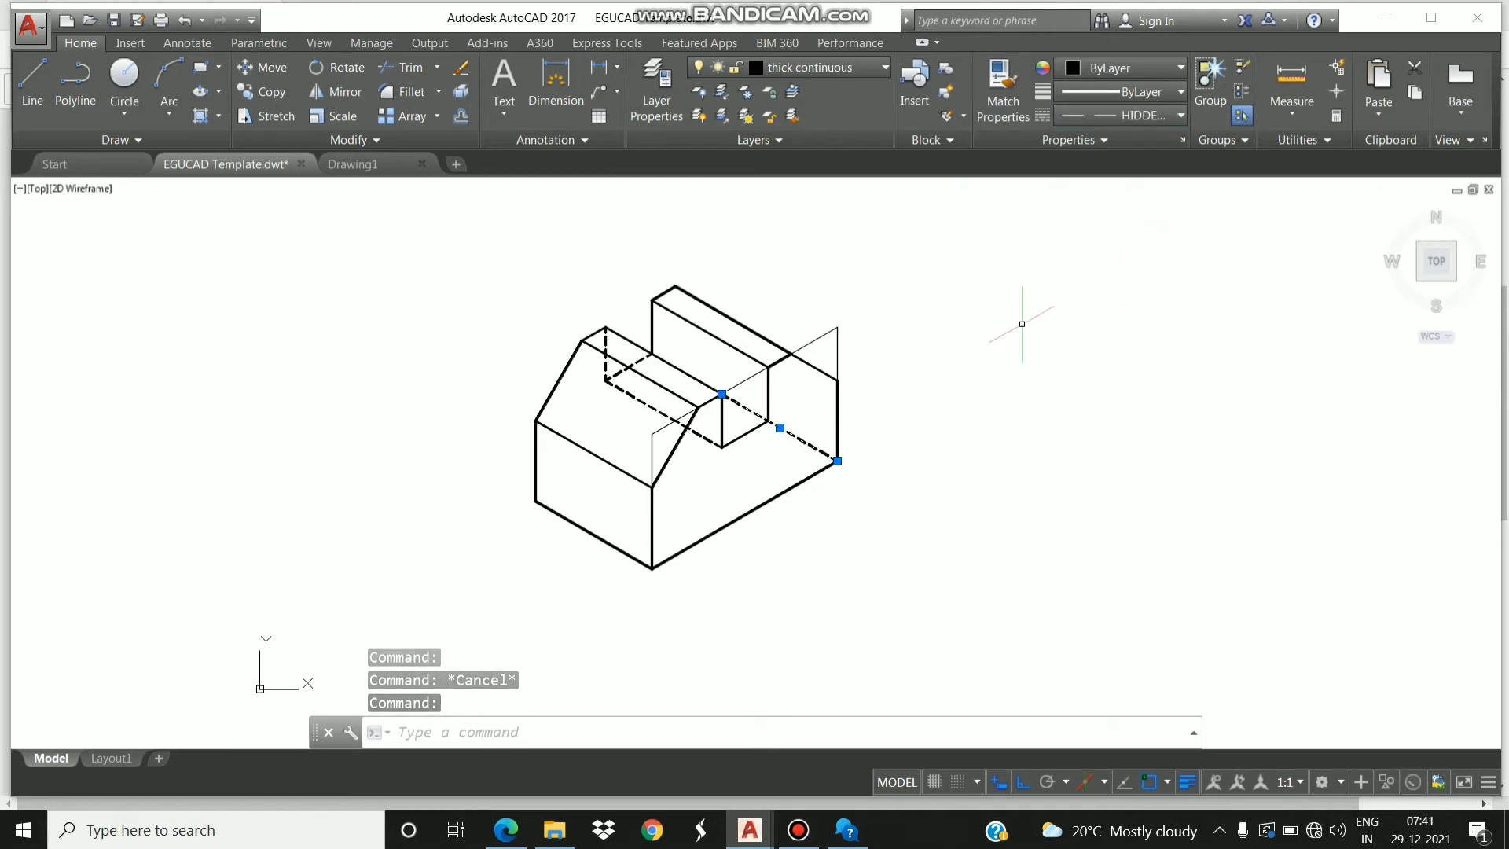
key(Escape)
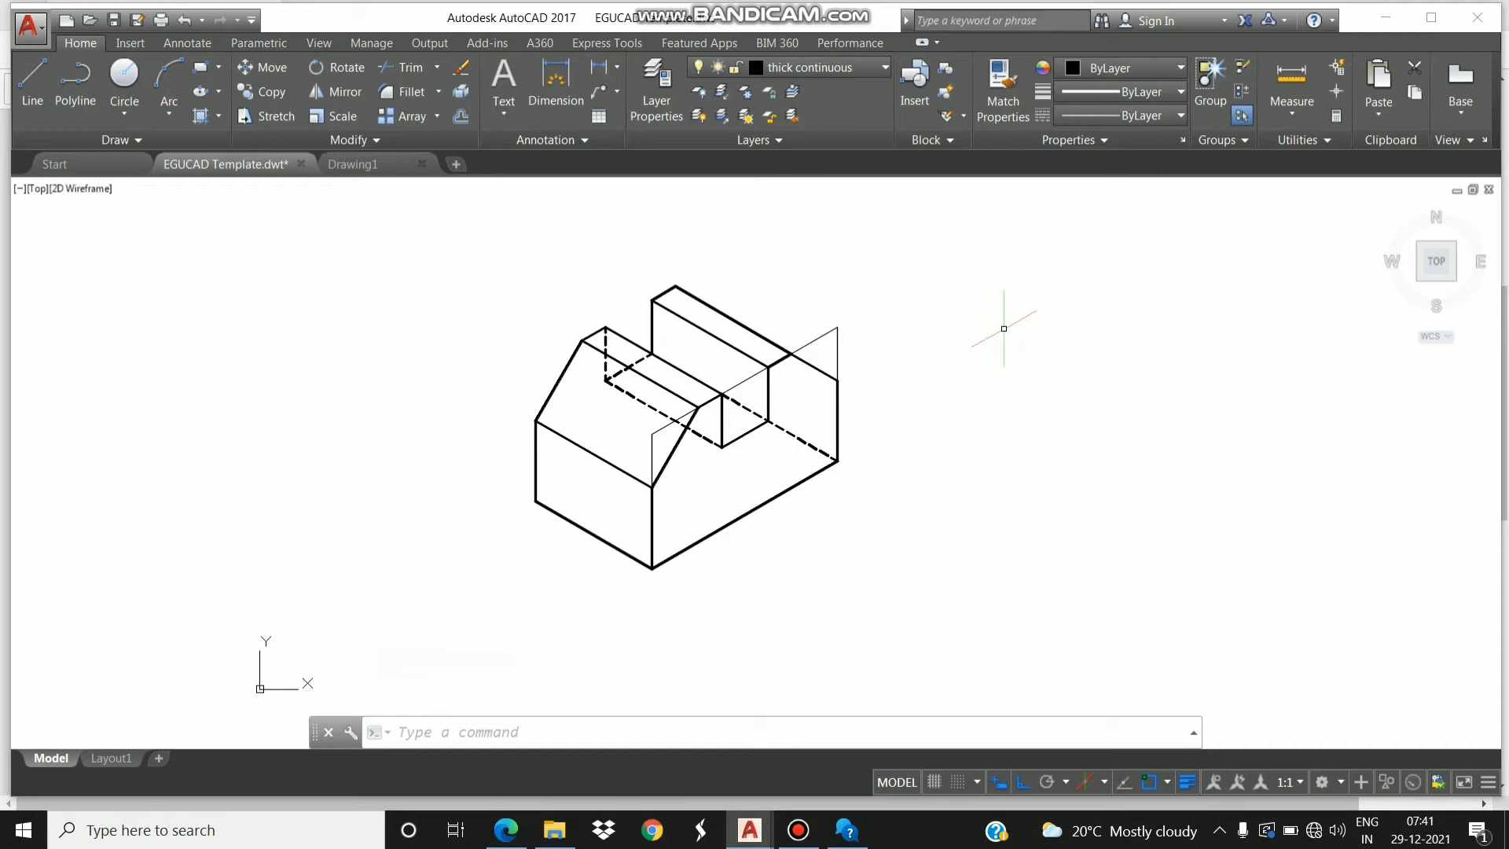
Try to draw the rear base edge 80 long from the left base corner and a 50-long vertical up from its end.
click(32, 82)
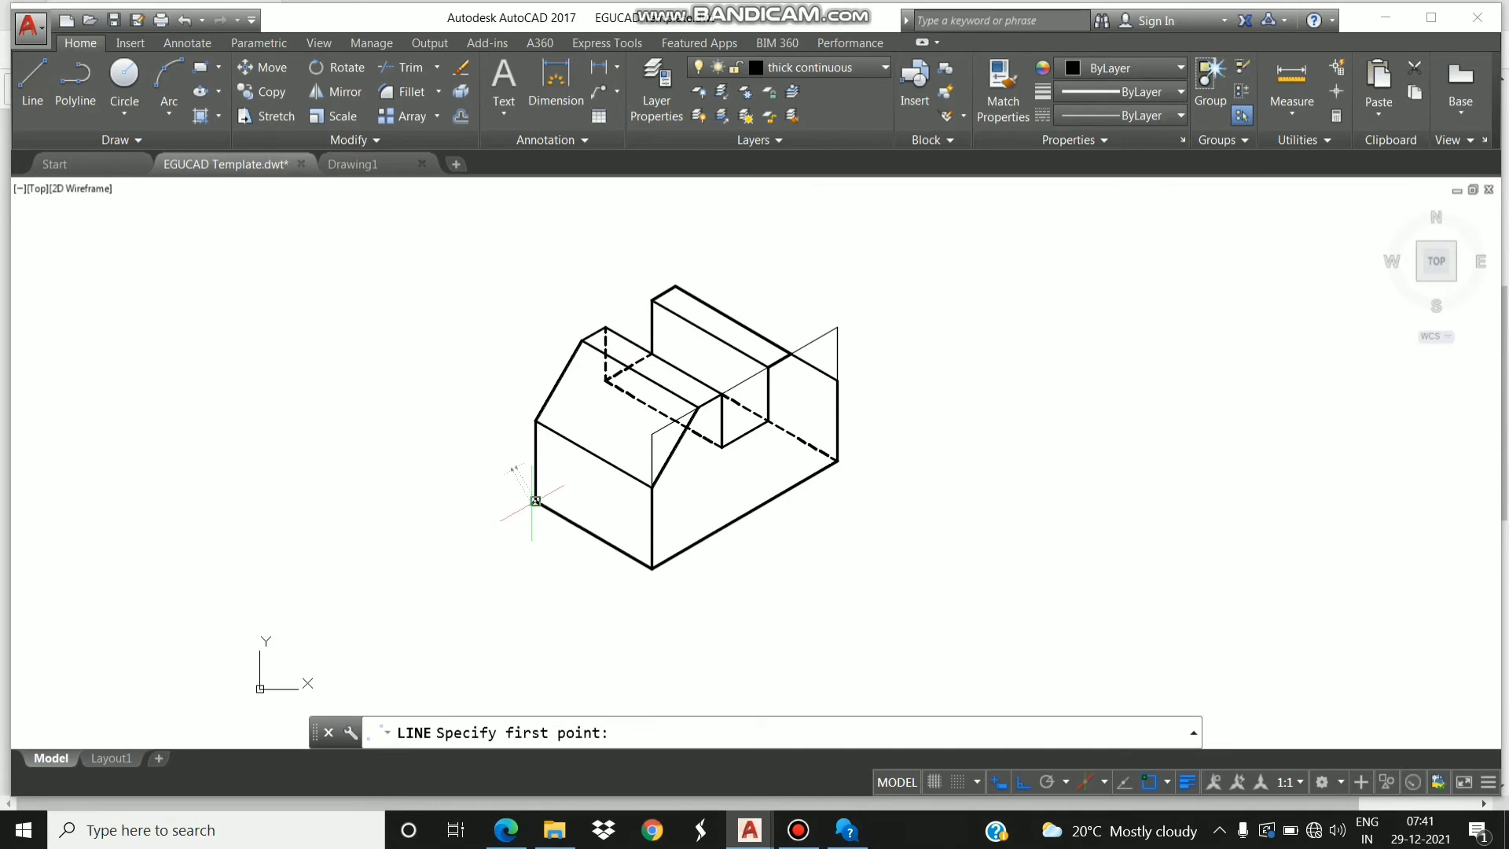
click(536, 500)
text(8)
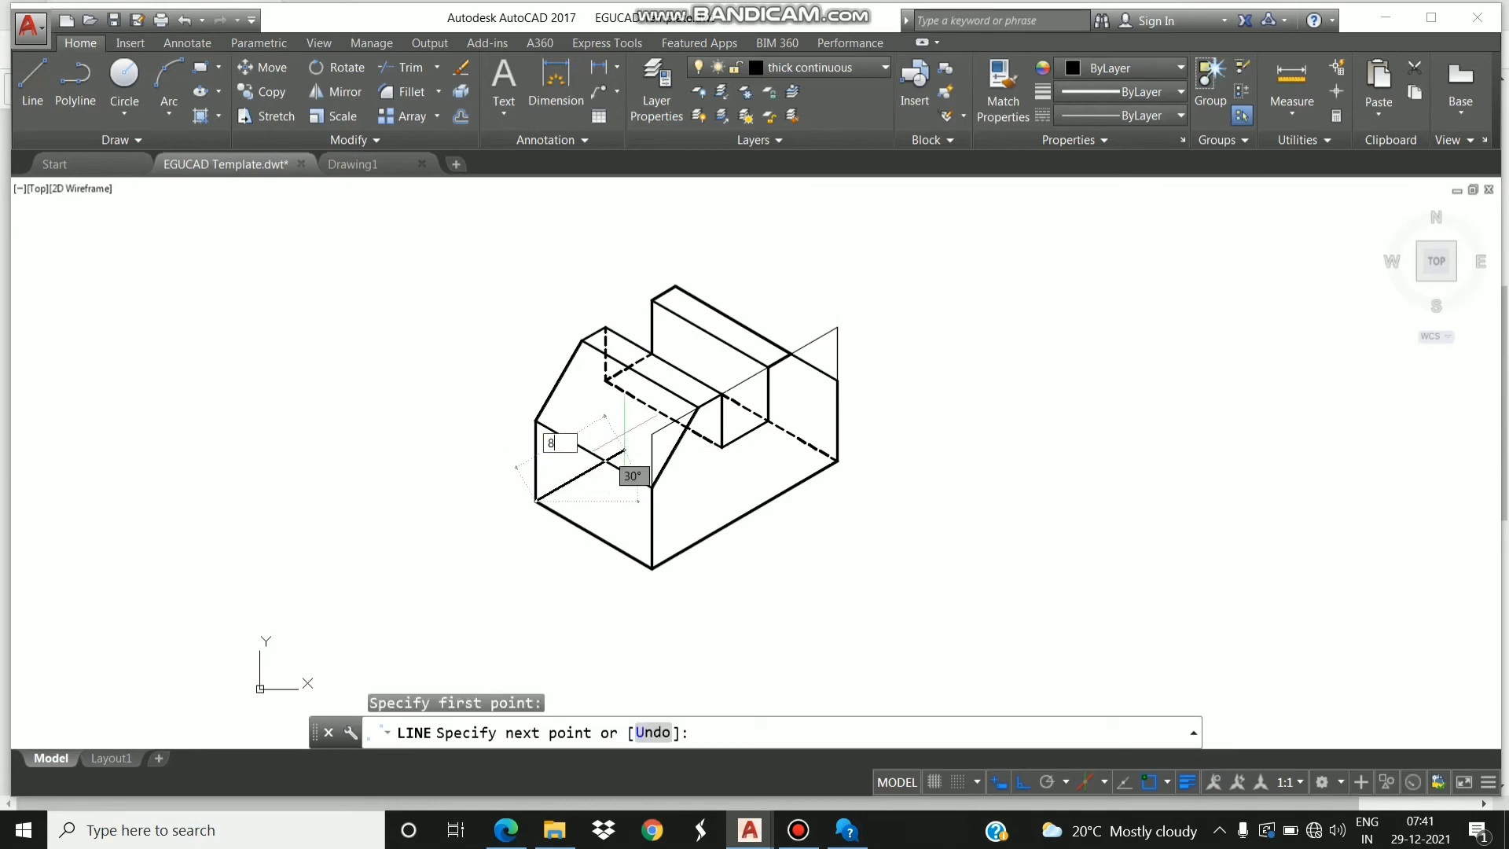
text(0)
key(Return)
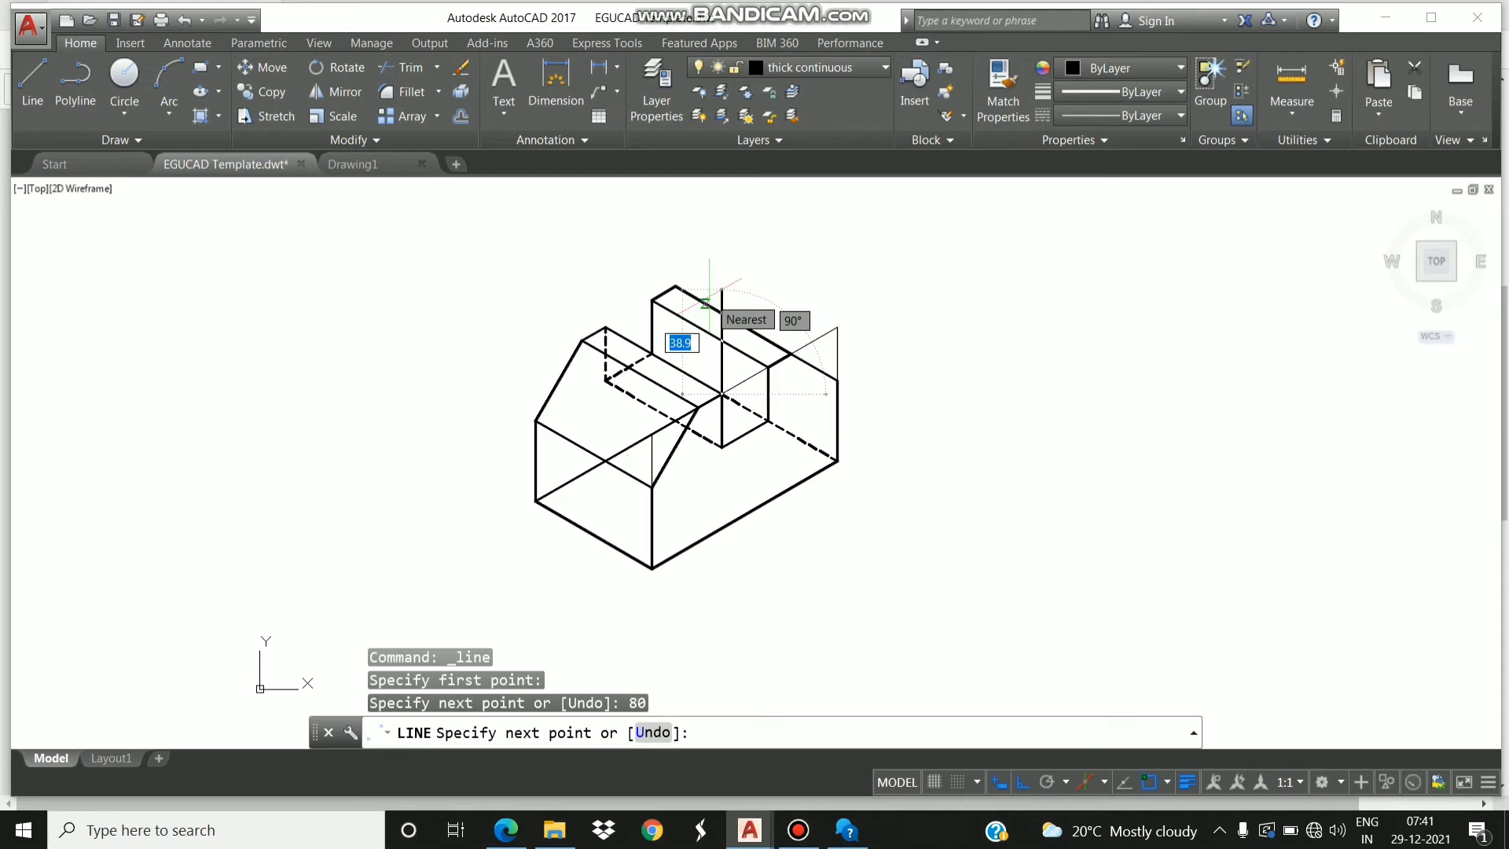
text(50)
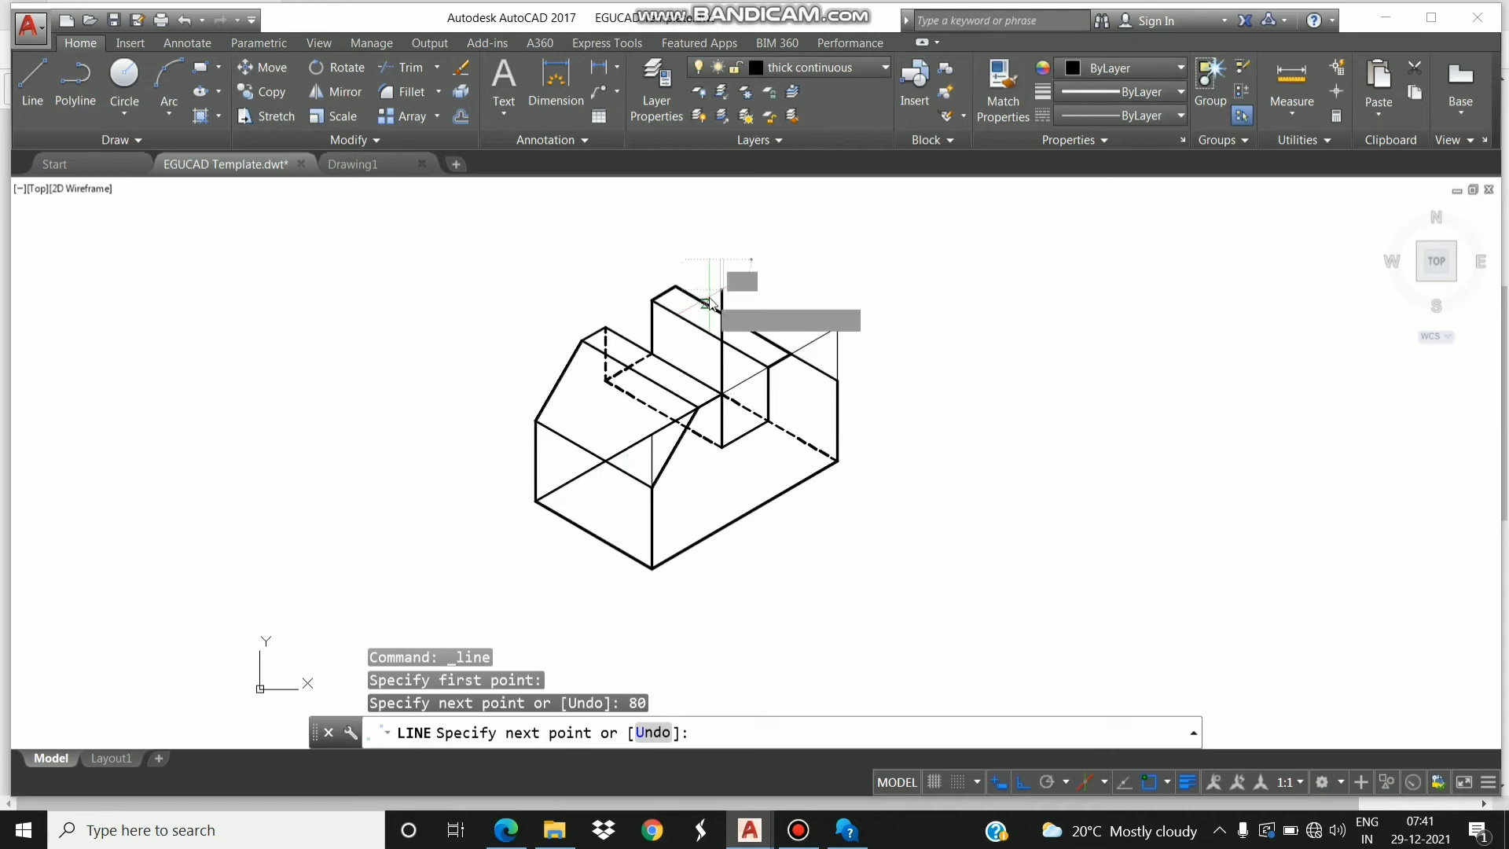
key(Return)
key(Escape)
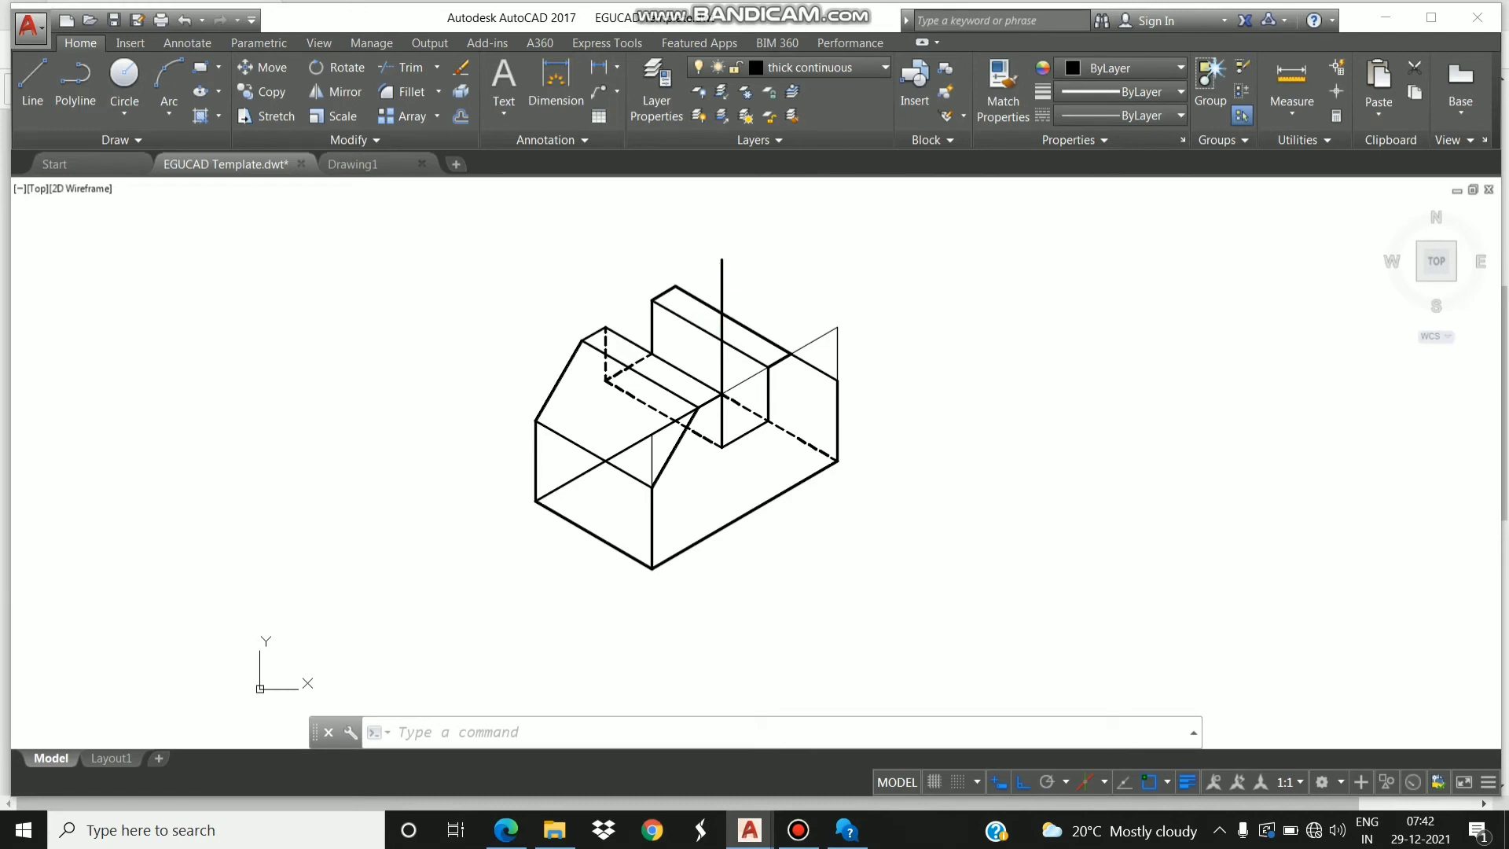
key(ctrl+z)
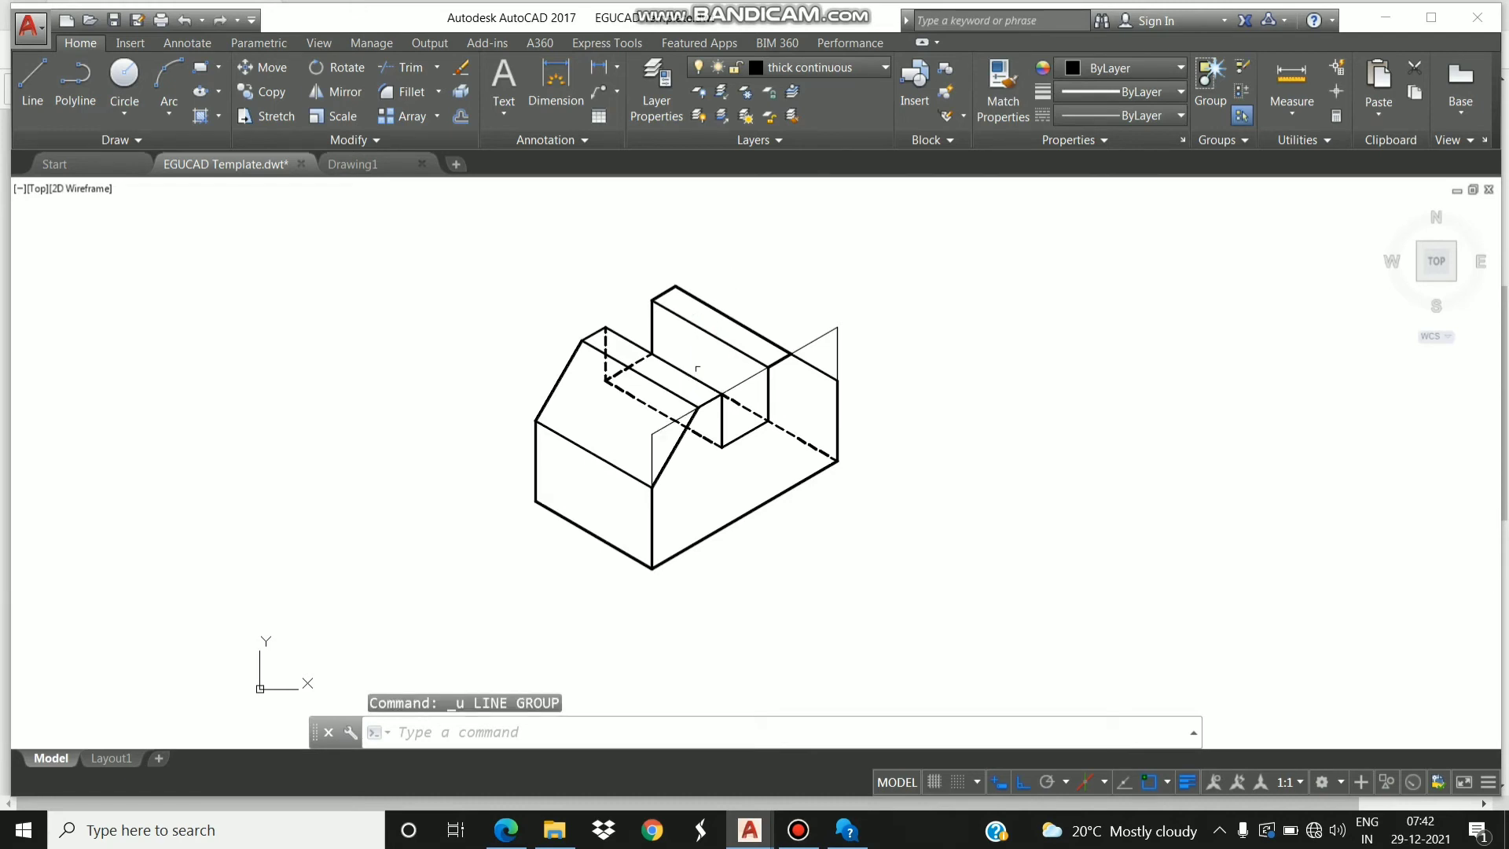
Draw the hidden rear base edge 80 long at 30° from the left base corner, with a 30-long vertical up from its end.
click(29, 81)
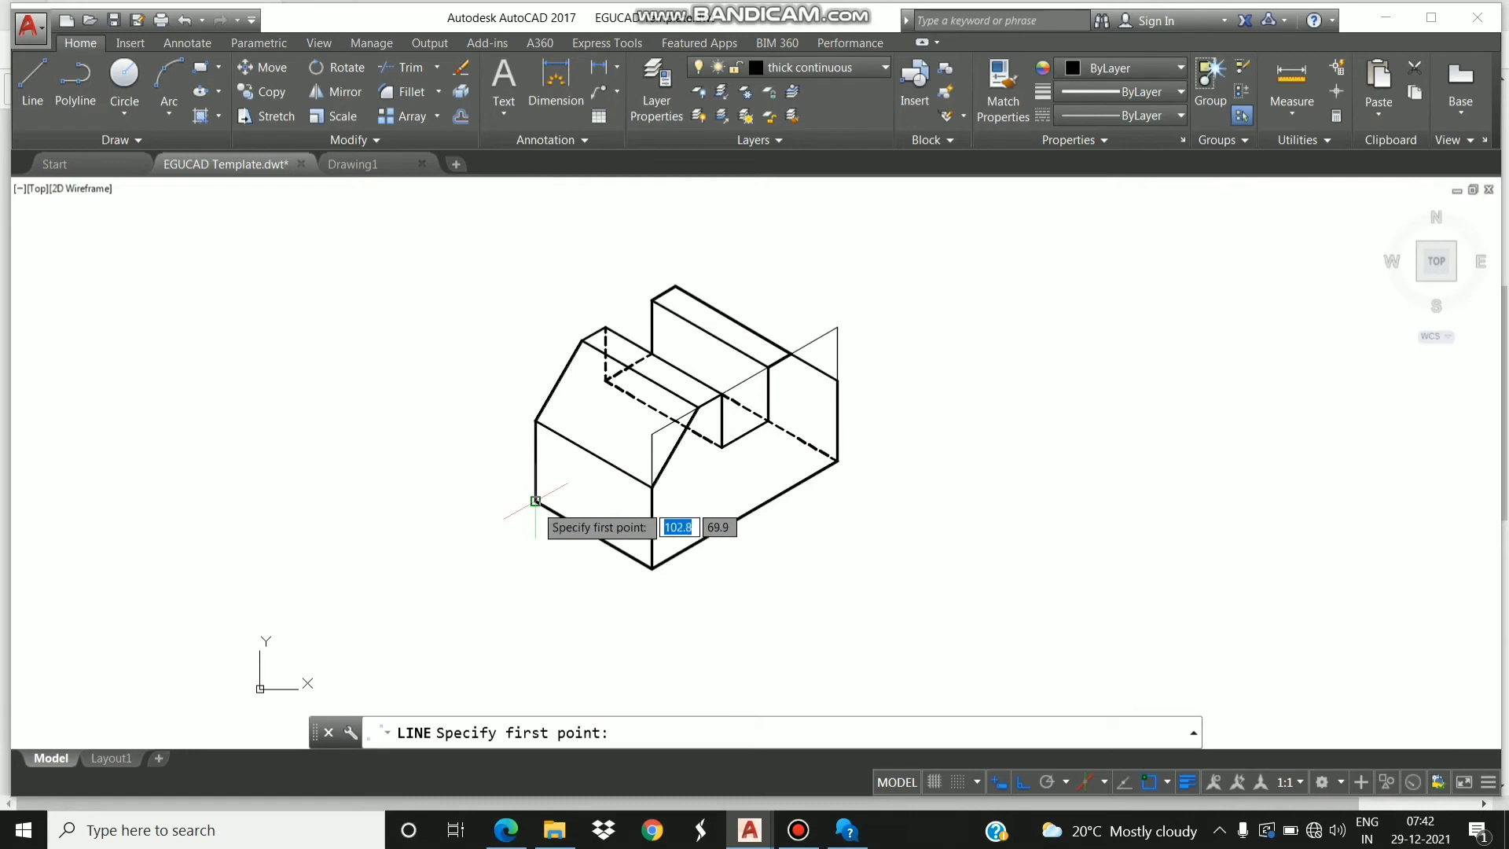
click(536, 501)
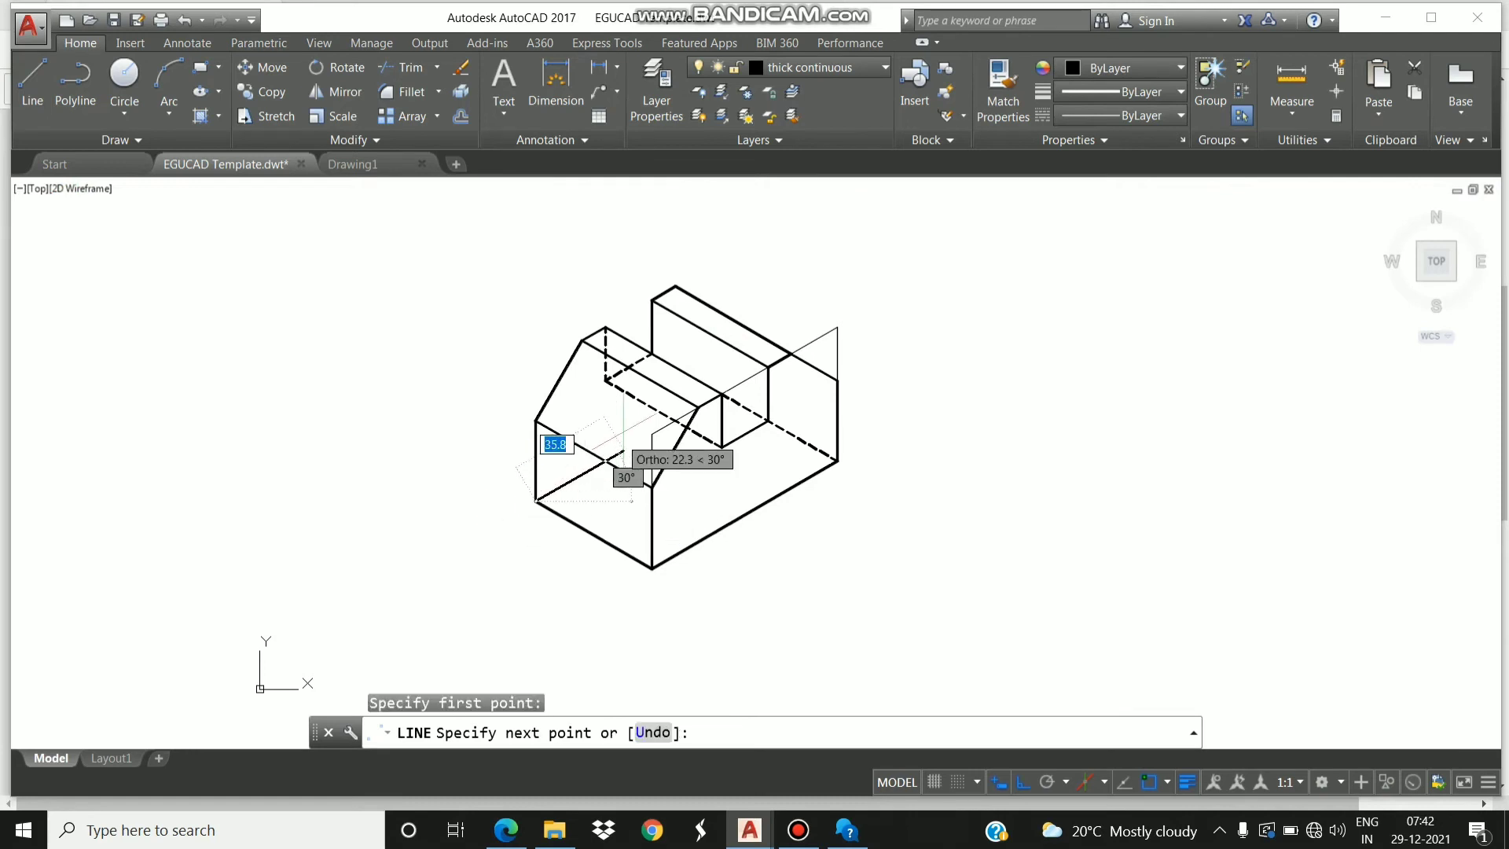
text(80)
key(Return)
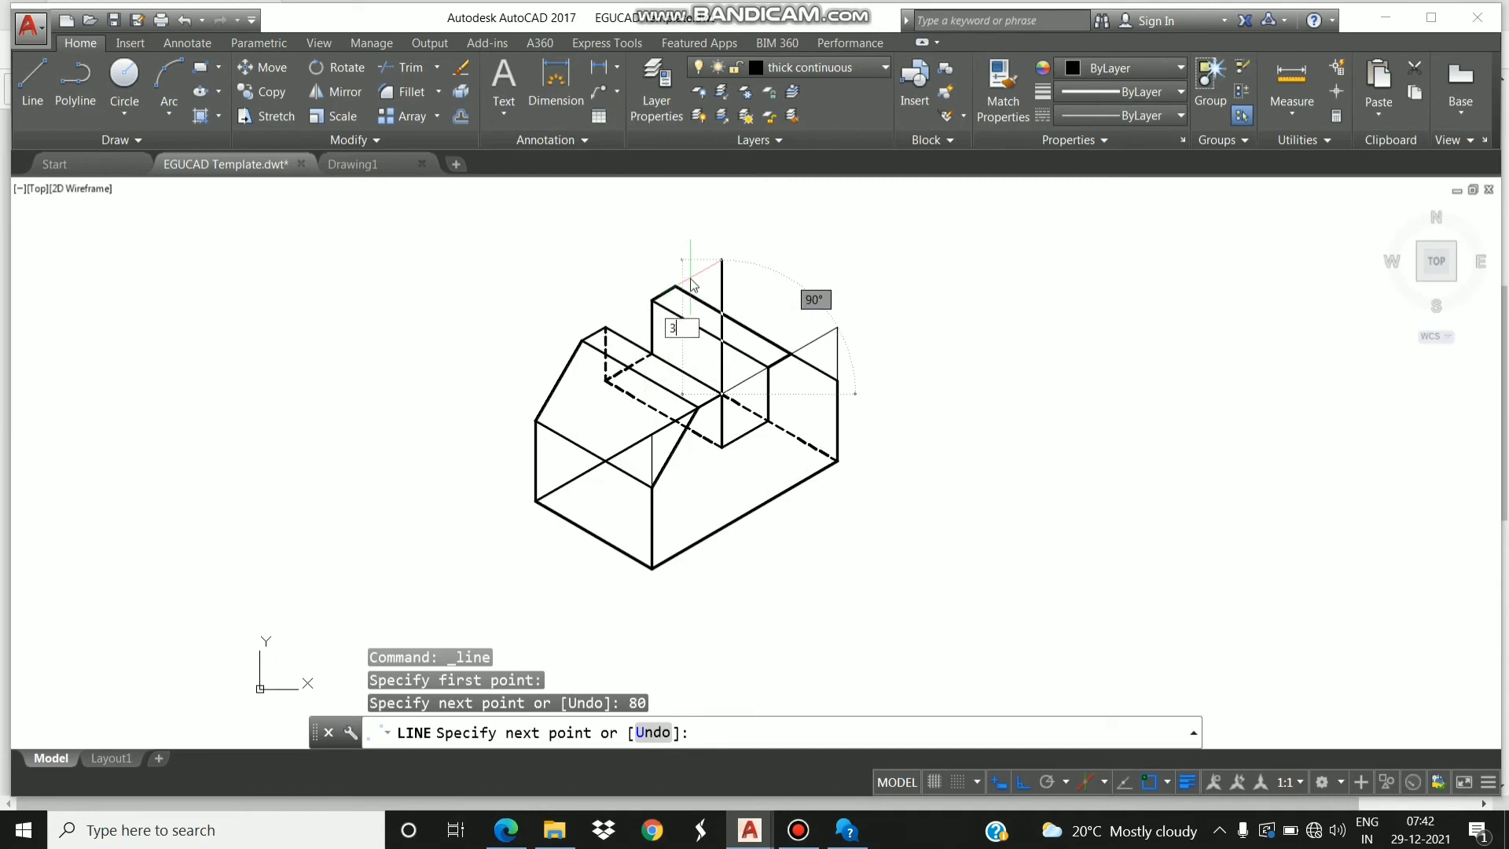
text(30)
key(Return)
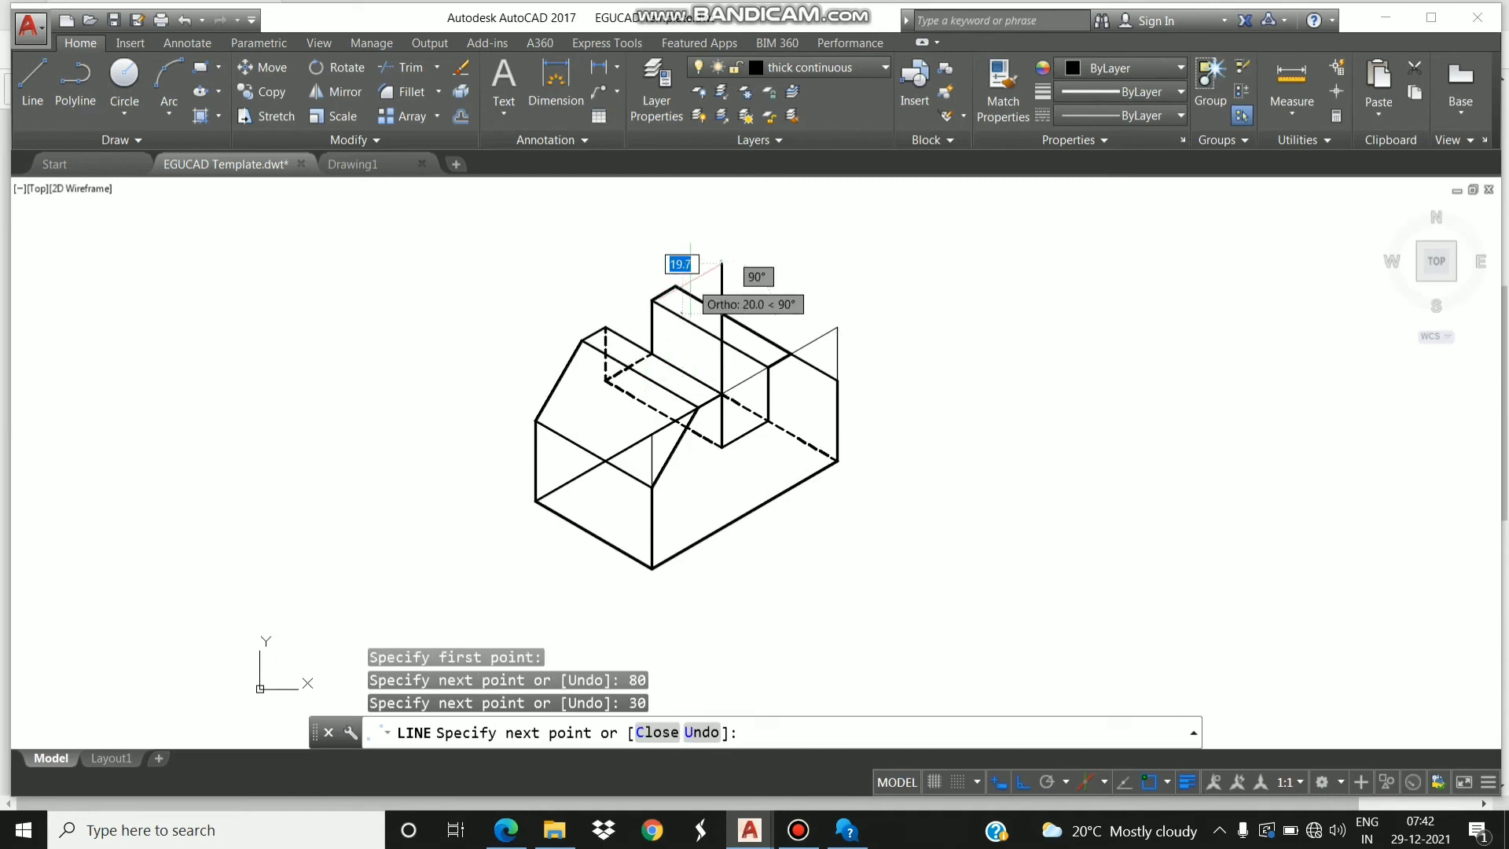
key(Escape)
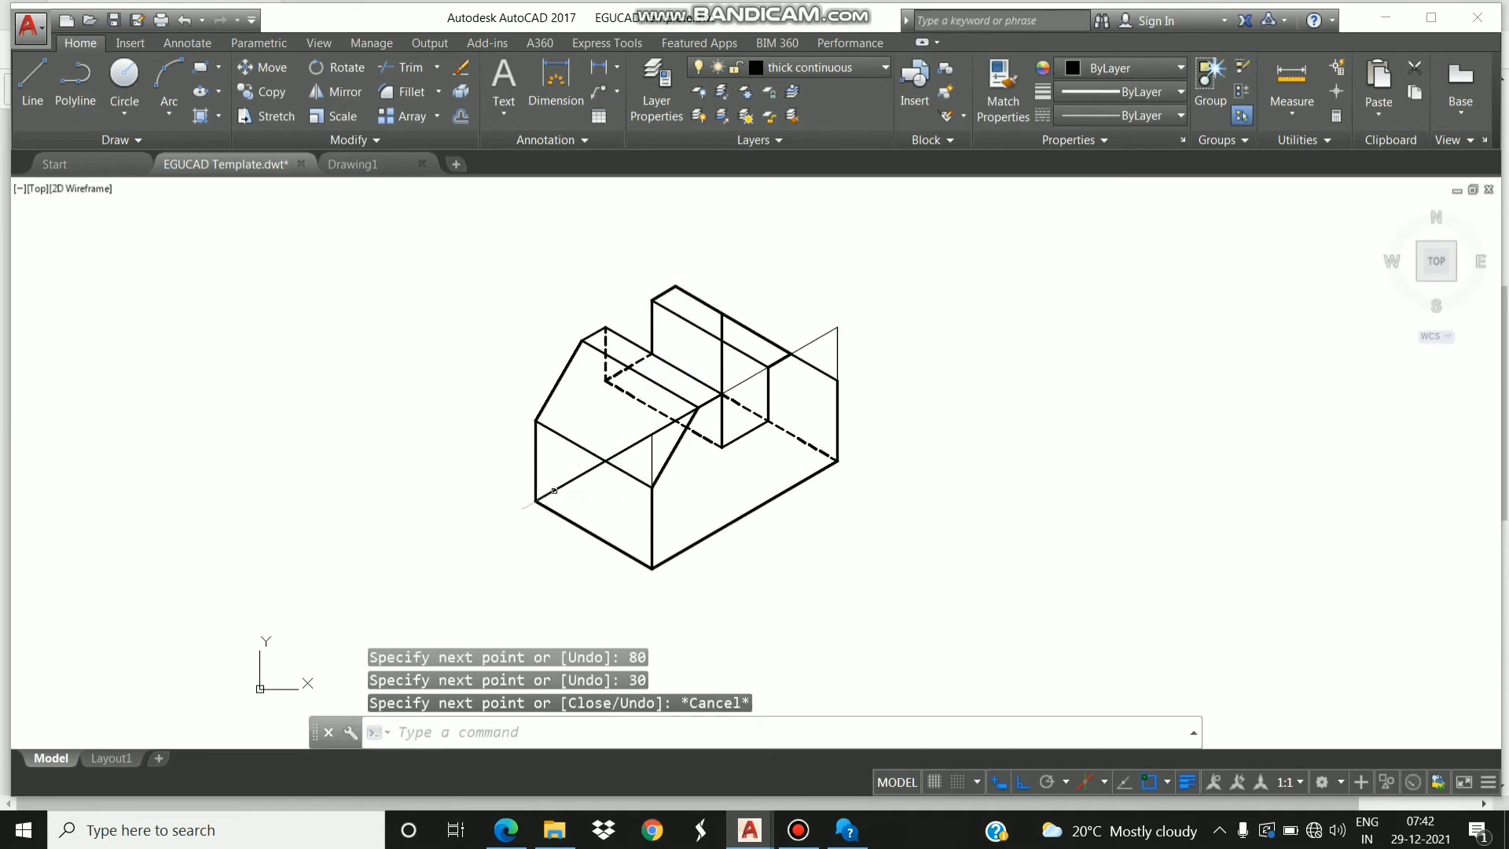
Set the linetype of the rear base edge and the hidden rear vertical edge to HIDDEN2.
click(553, 491)
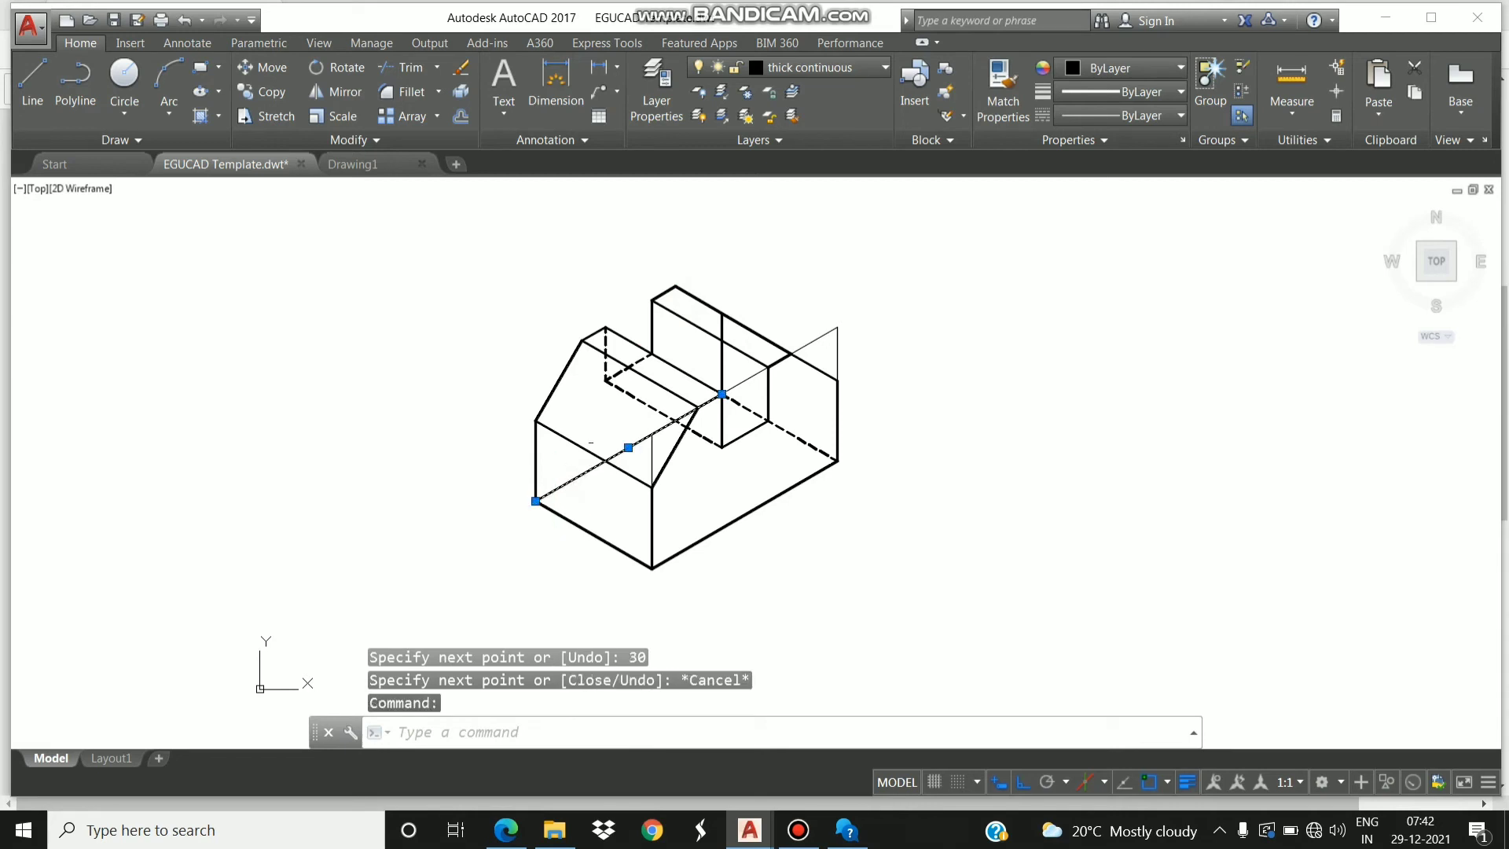
click(721, 358)
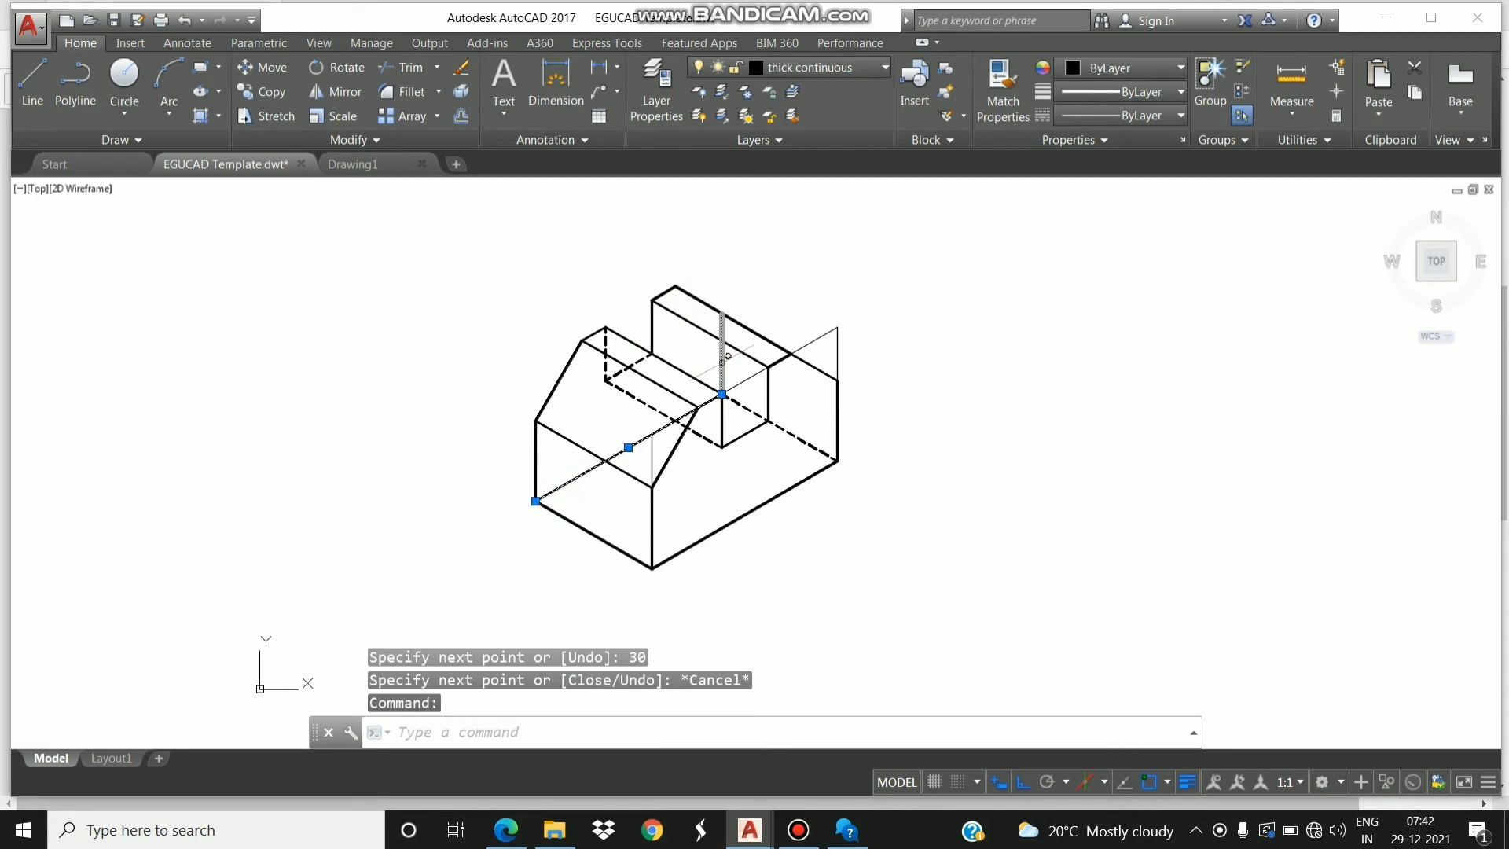
click(1131, 115)
click(1130, 257)
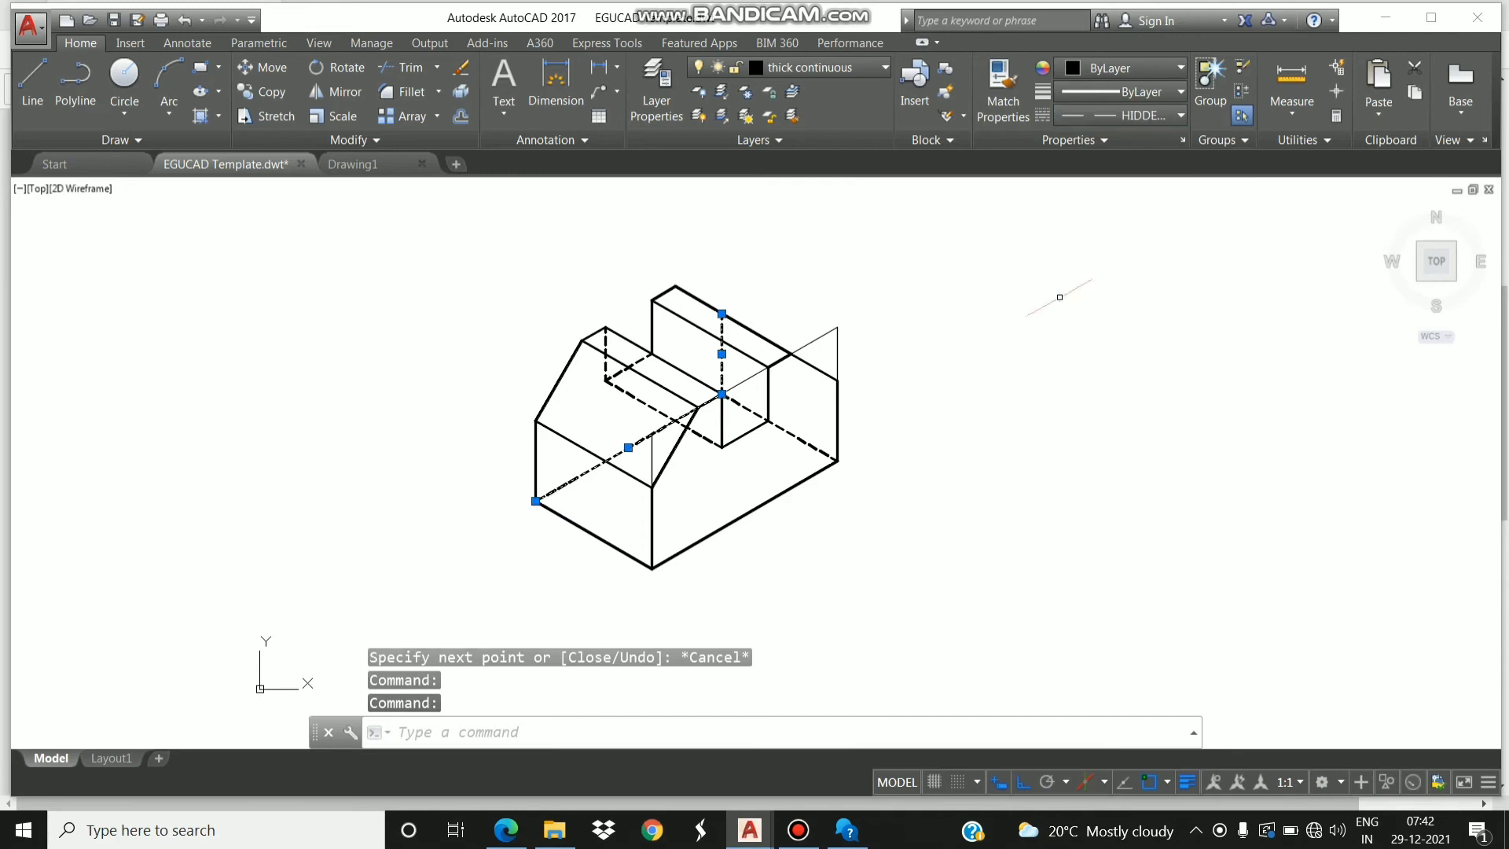
key(Escape)
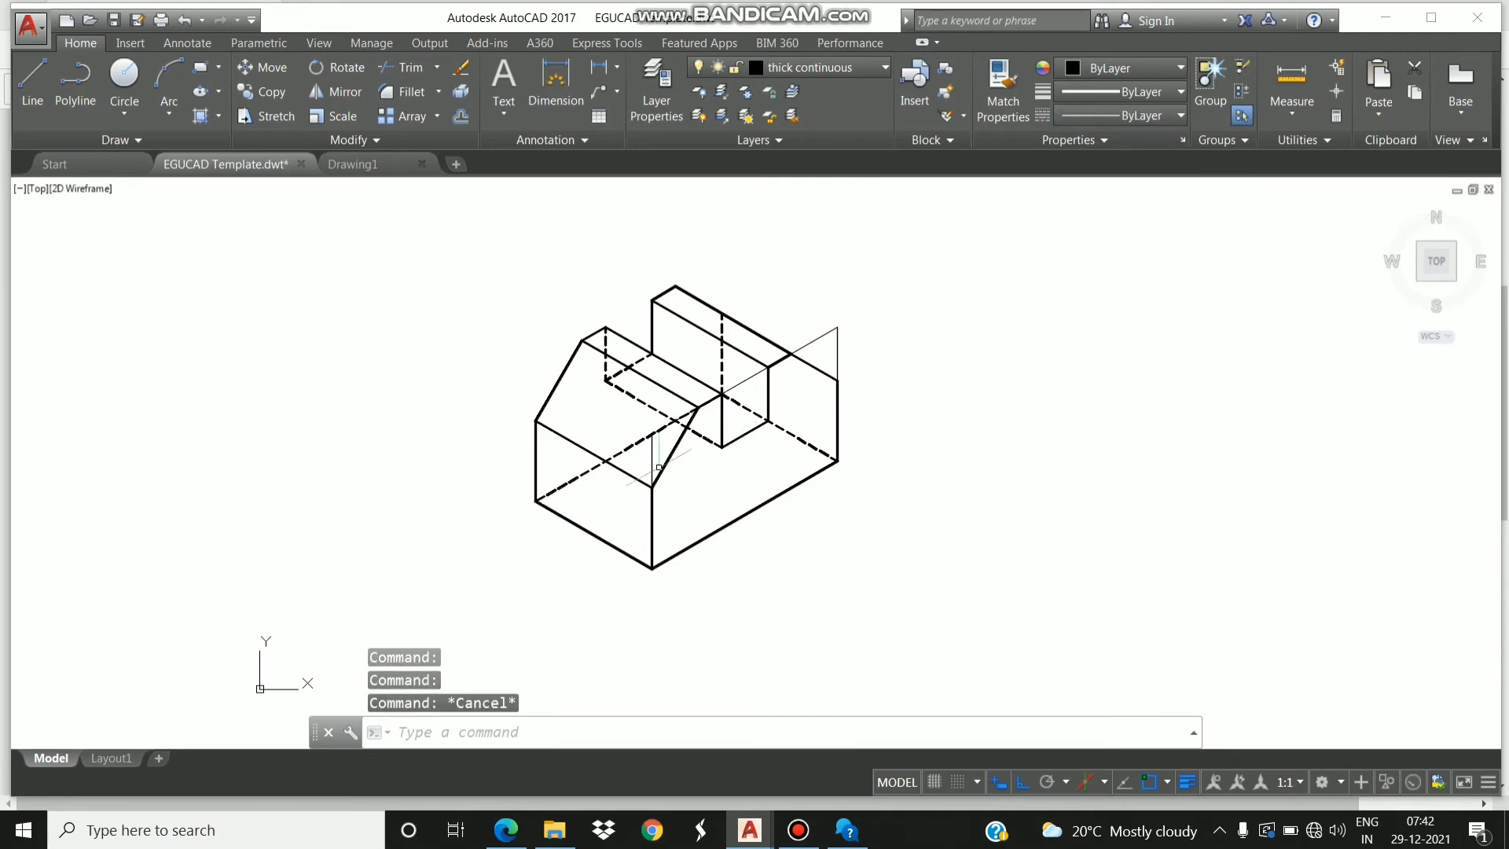
Set the lineweight of the block's visible outline and slot edges to 0.80 mm, leaving out the dashed and construction lines.
click(609, 464)
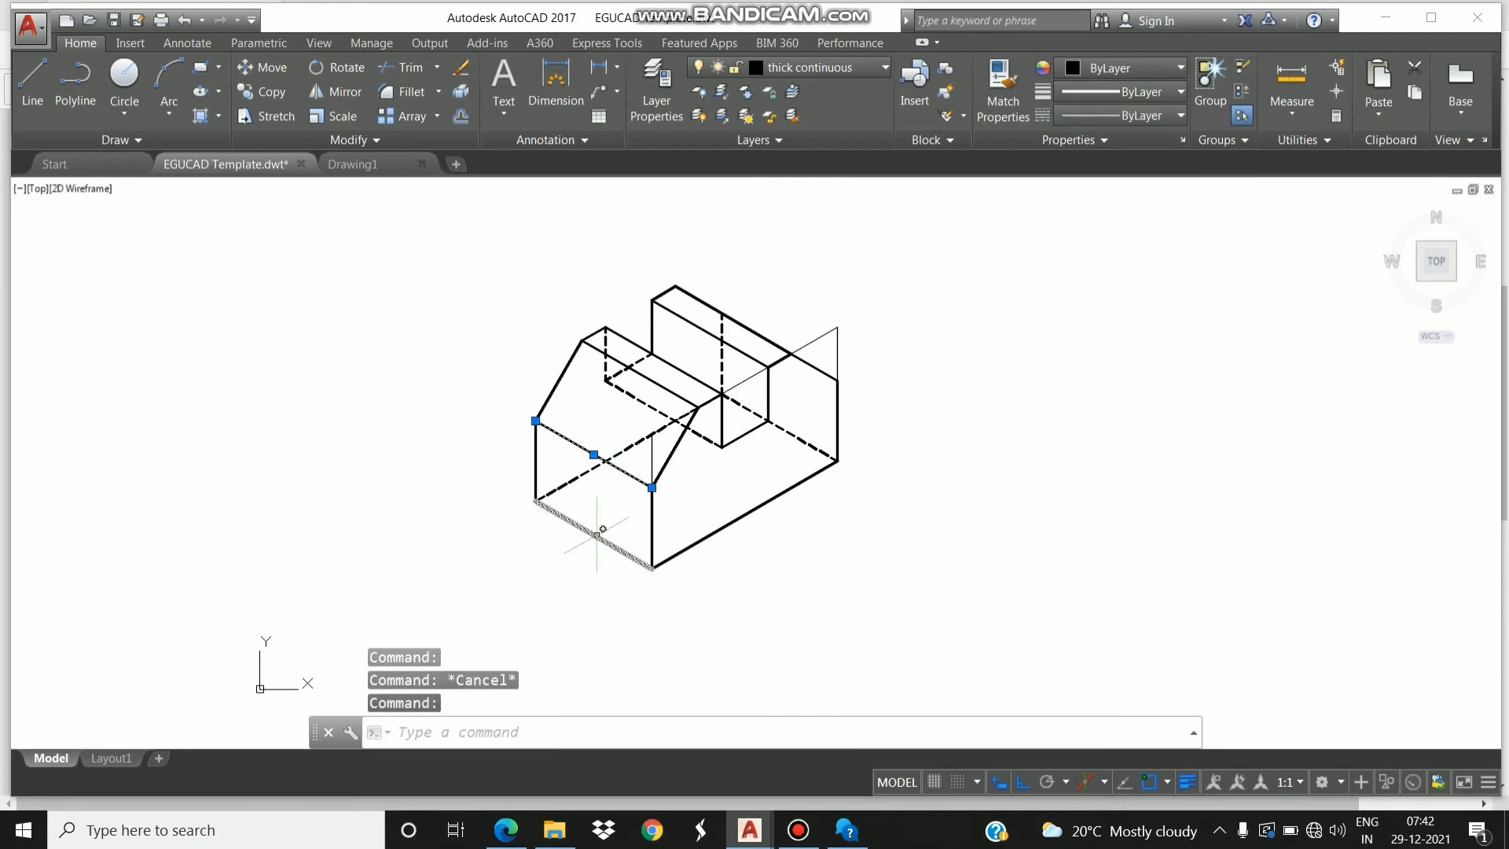
click(586, 529)
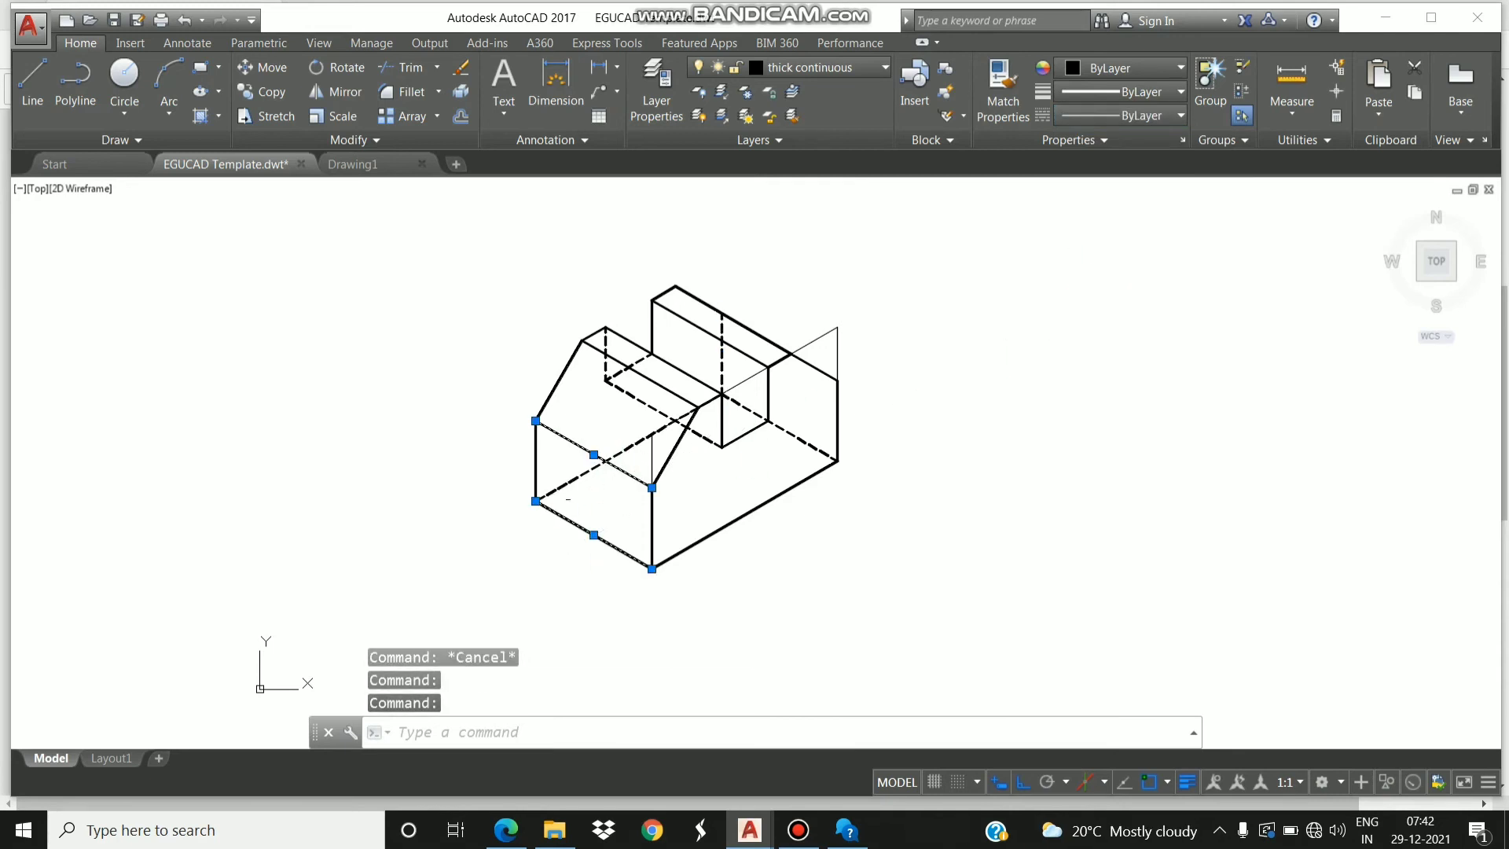
click(535, 464)
click(559, 381)
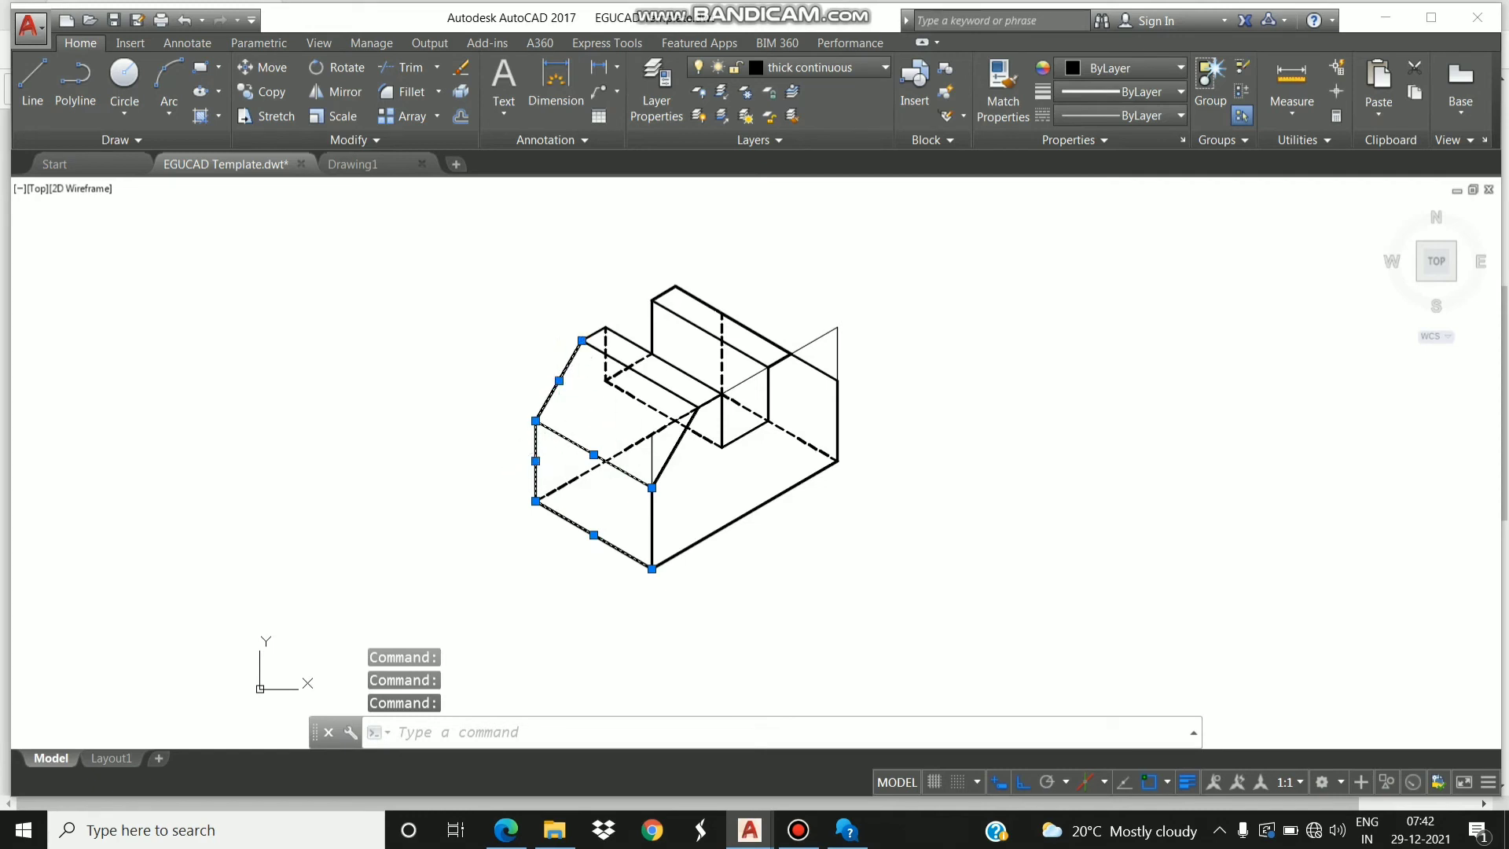
click(673, 454)
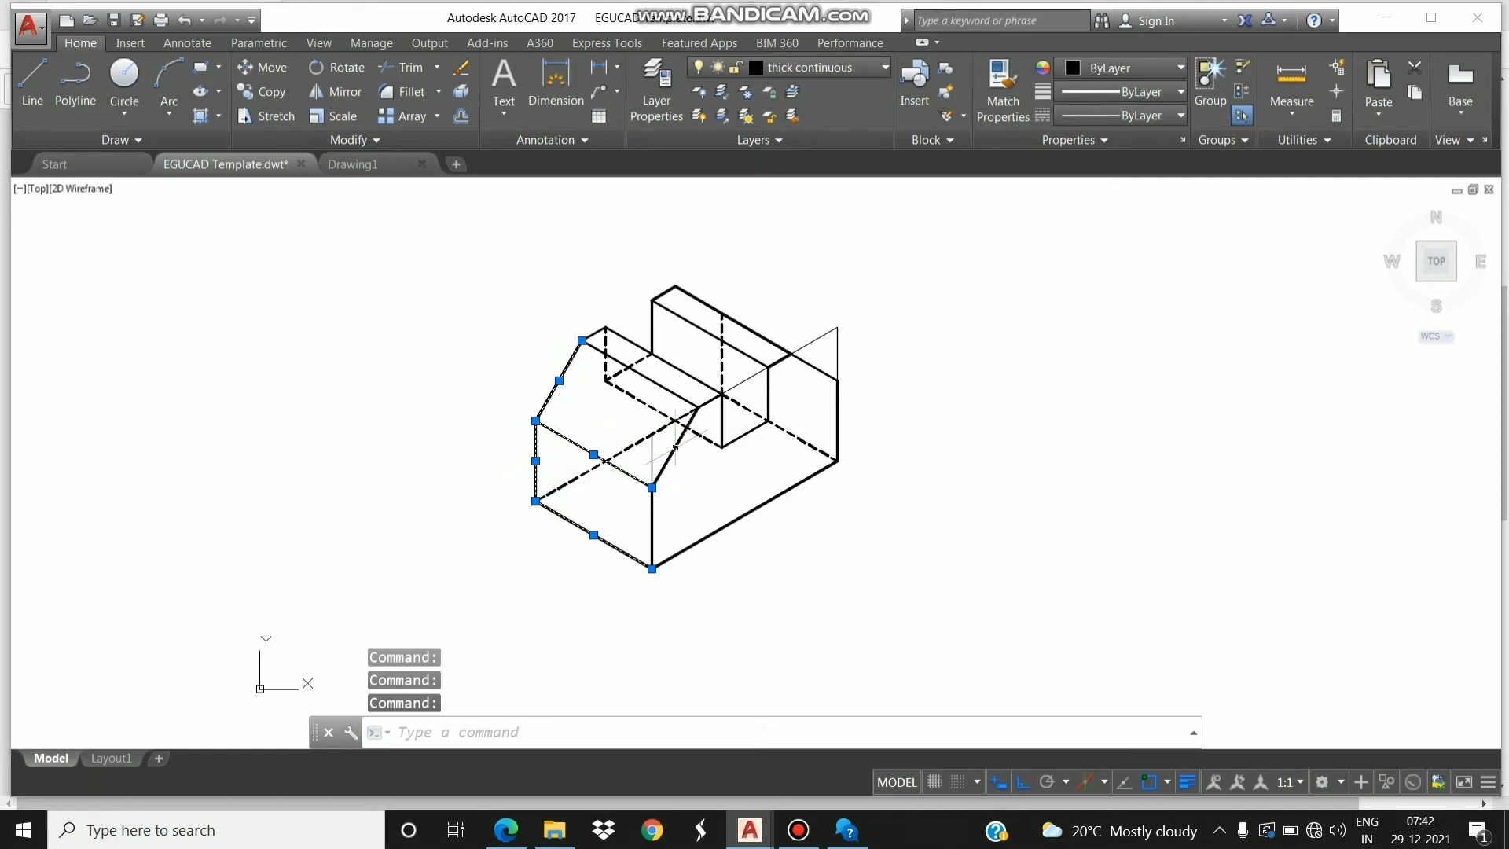
click(684, 399)
click(704, 385)
click(763, 338)
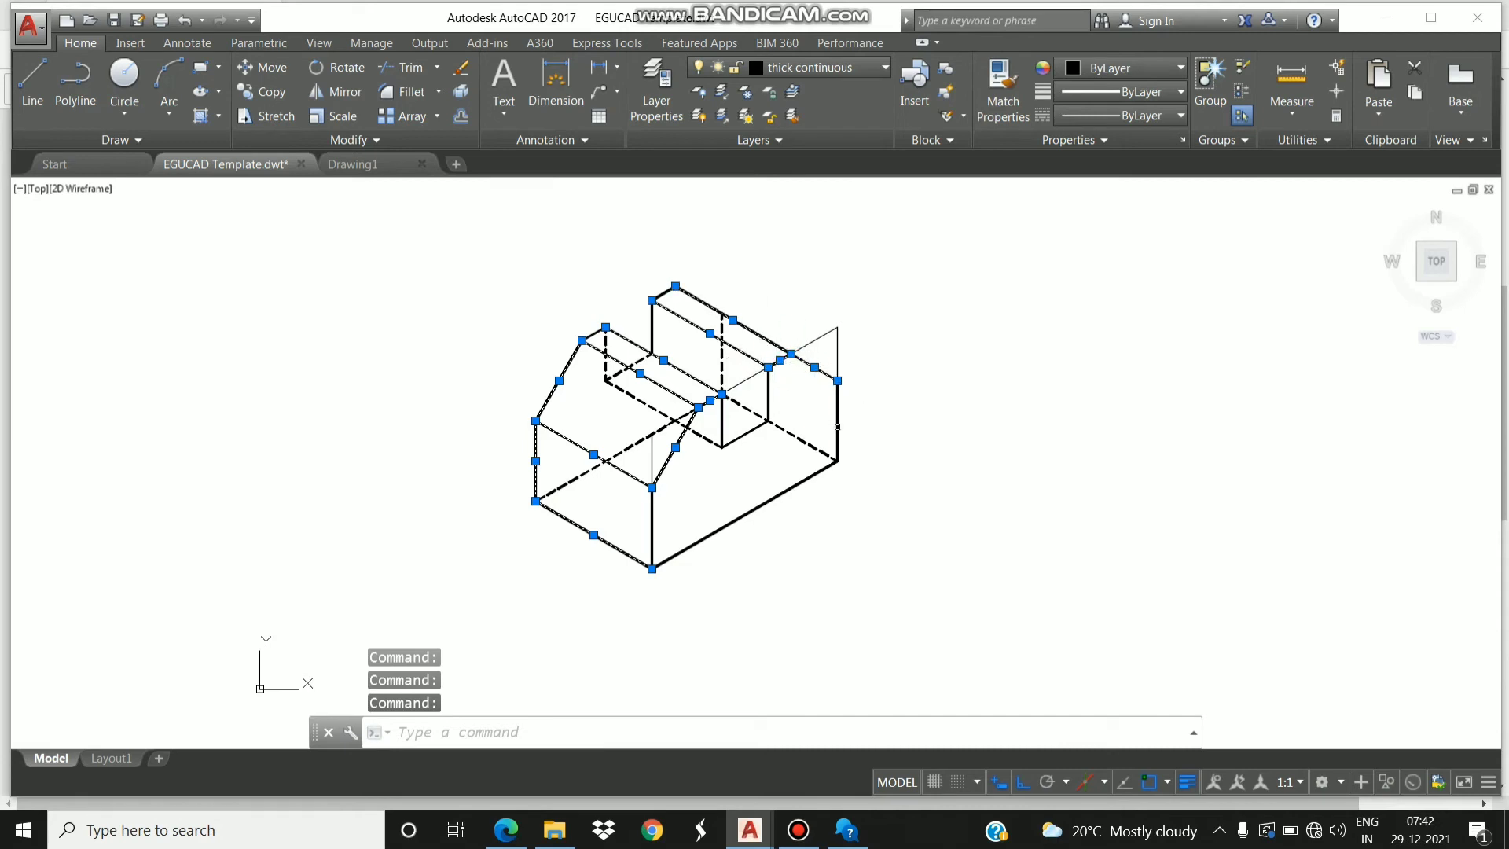
click(783, 488)
click(654, 314)
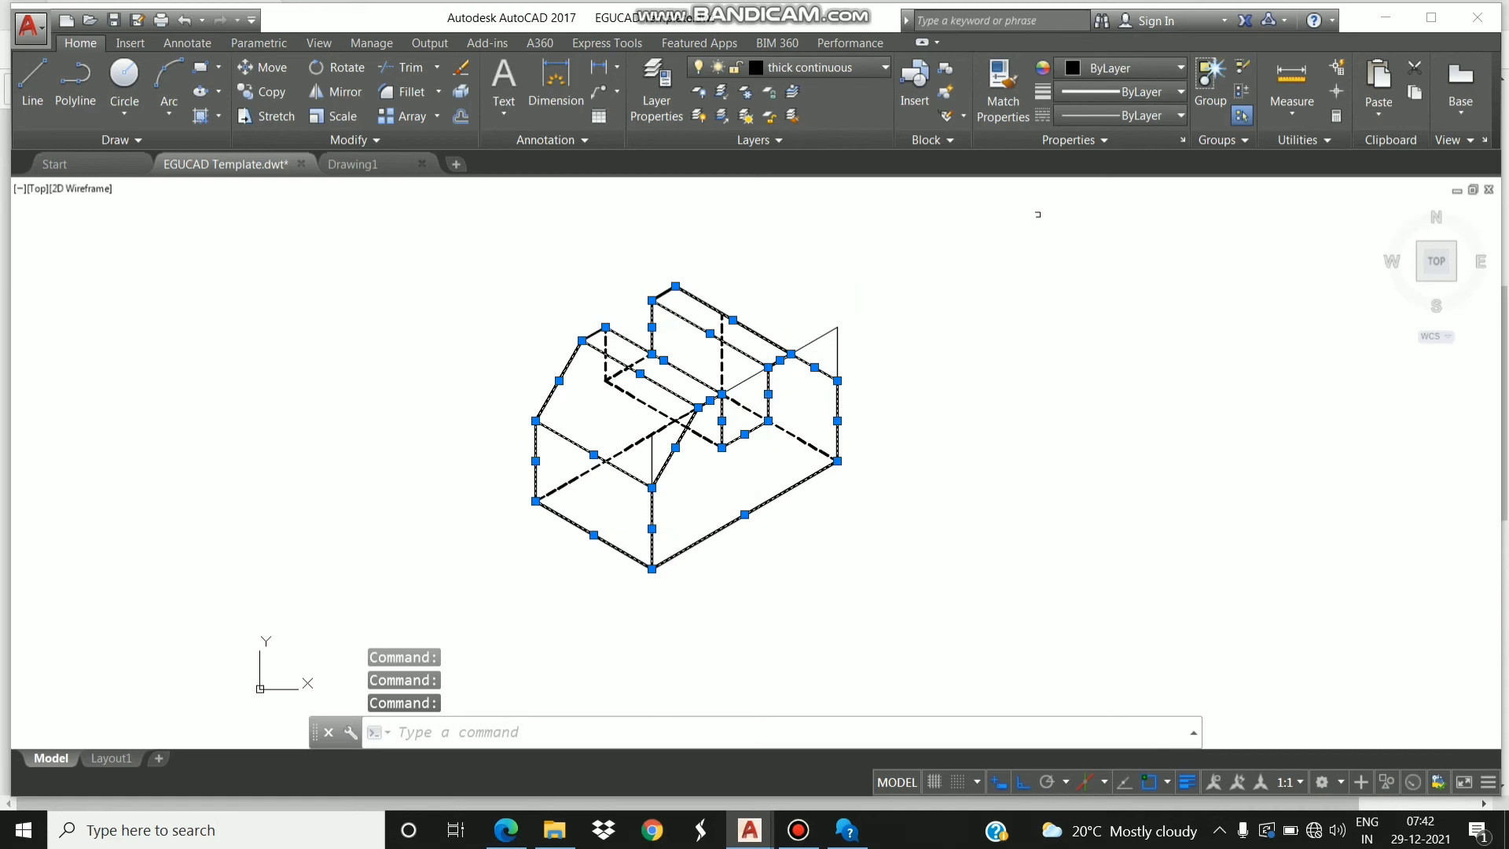
click(1140, 116)
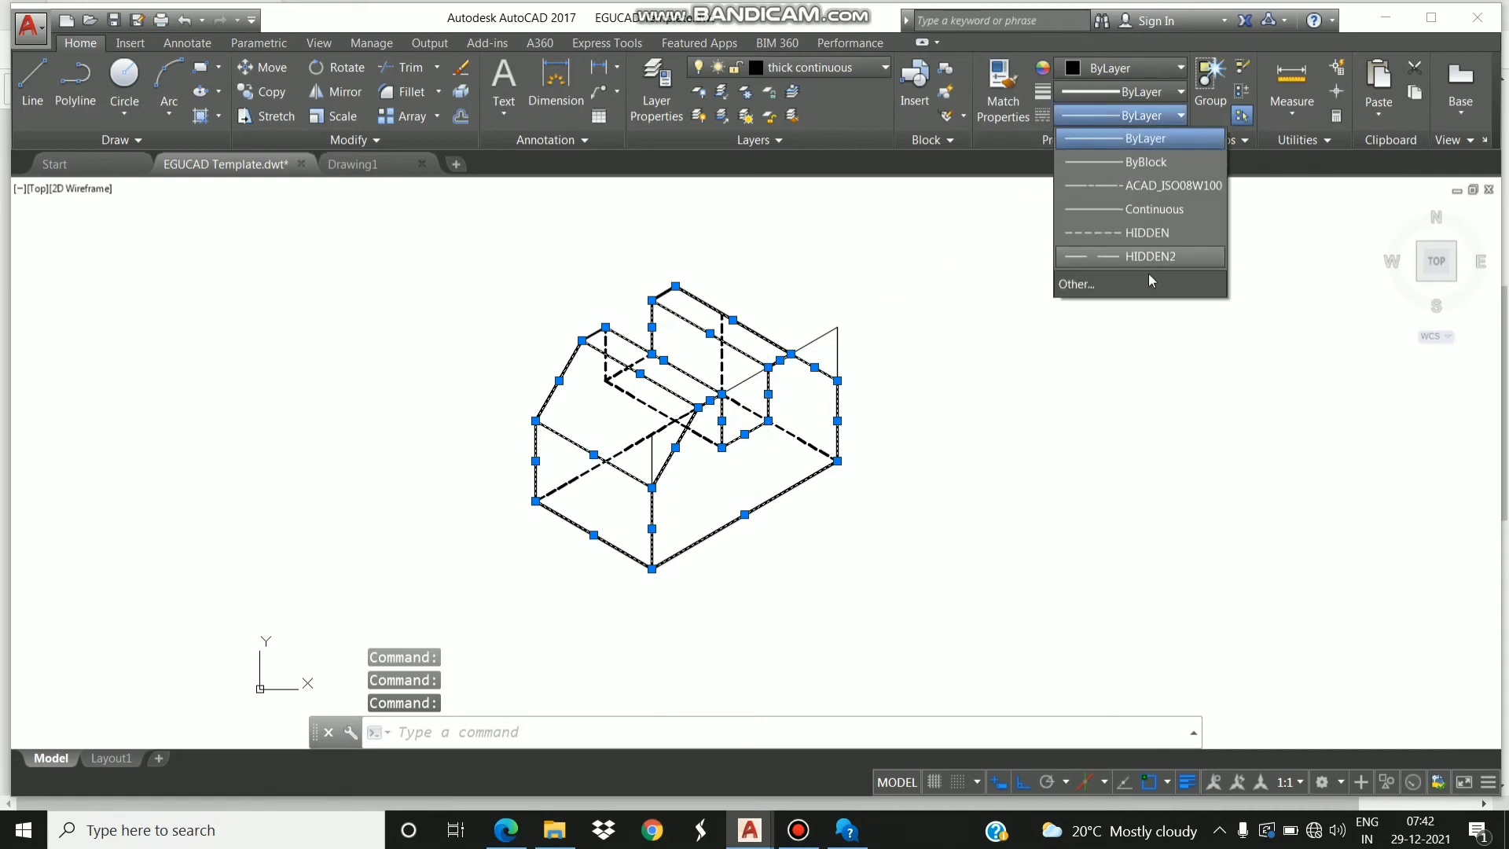
click(1099, 90)
click(1100, 92)
scroll(1126, 197, down, 3)
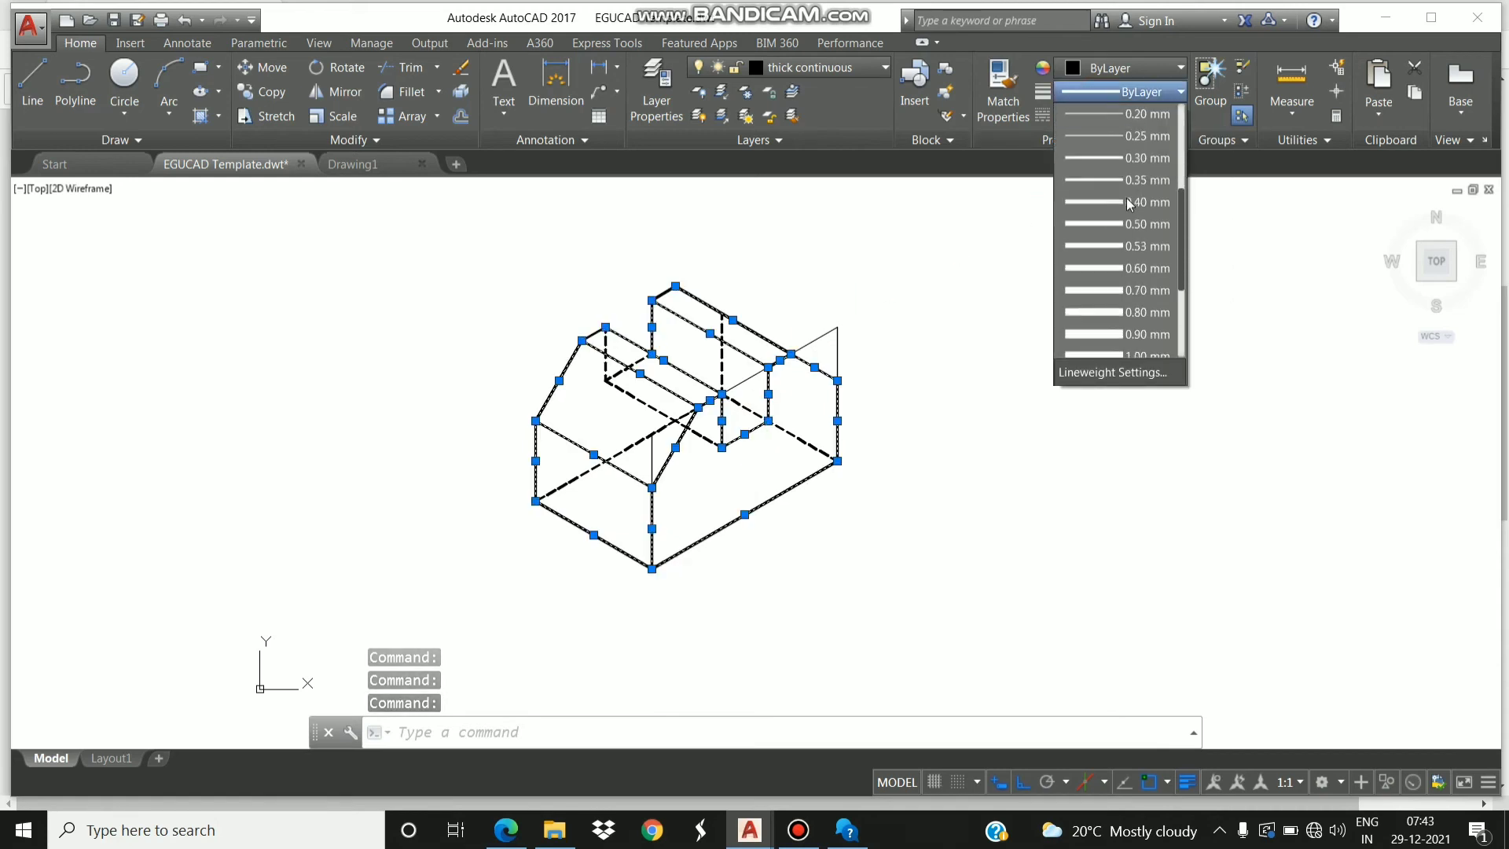
click(1132, 312)
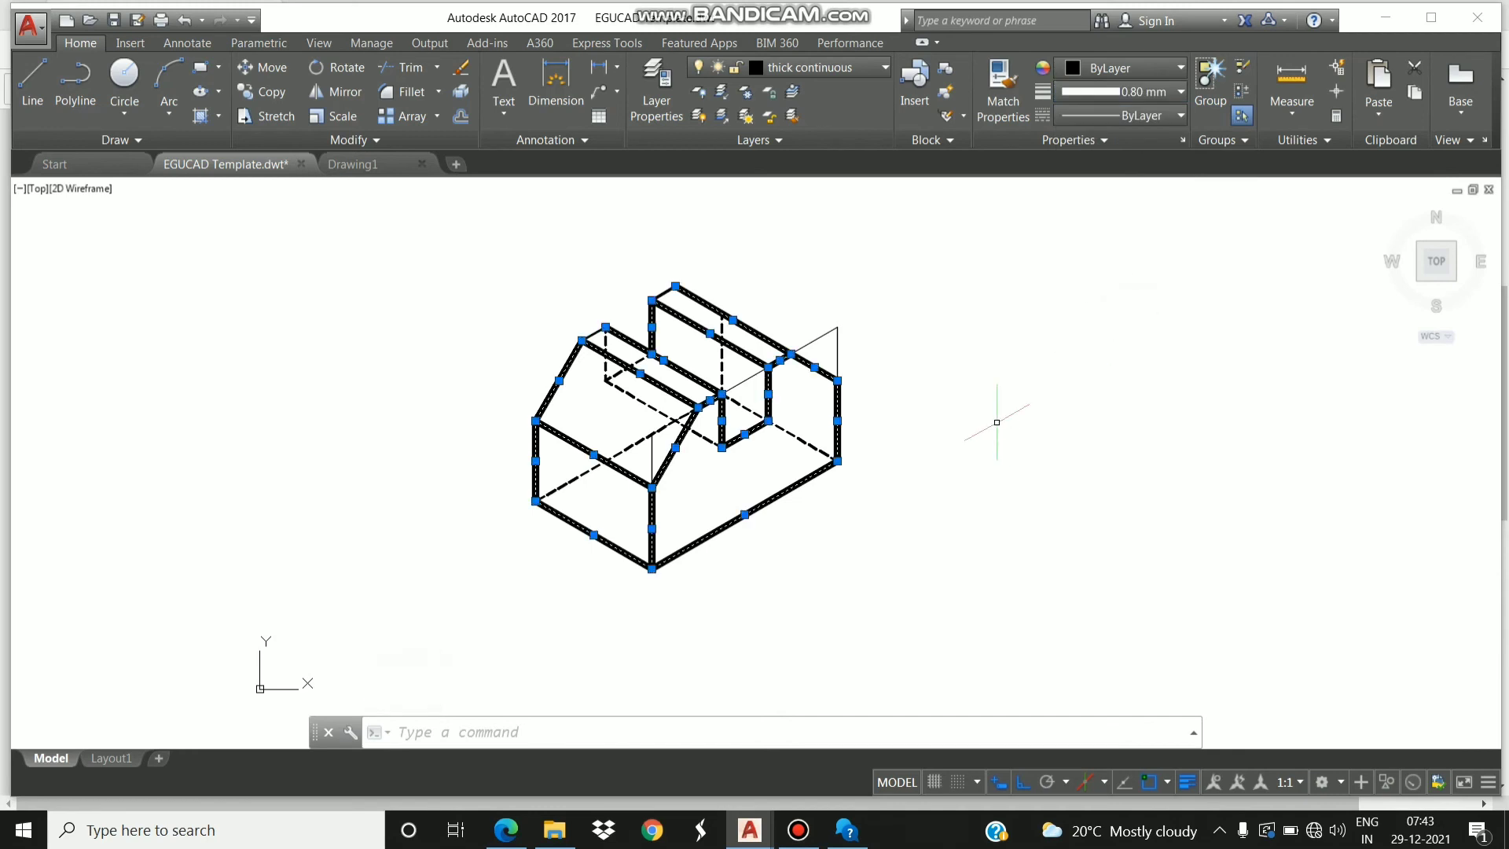
key(Escape)
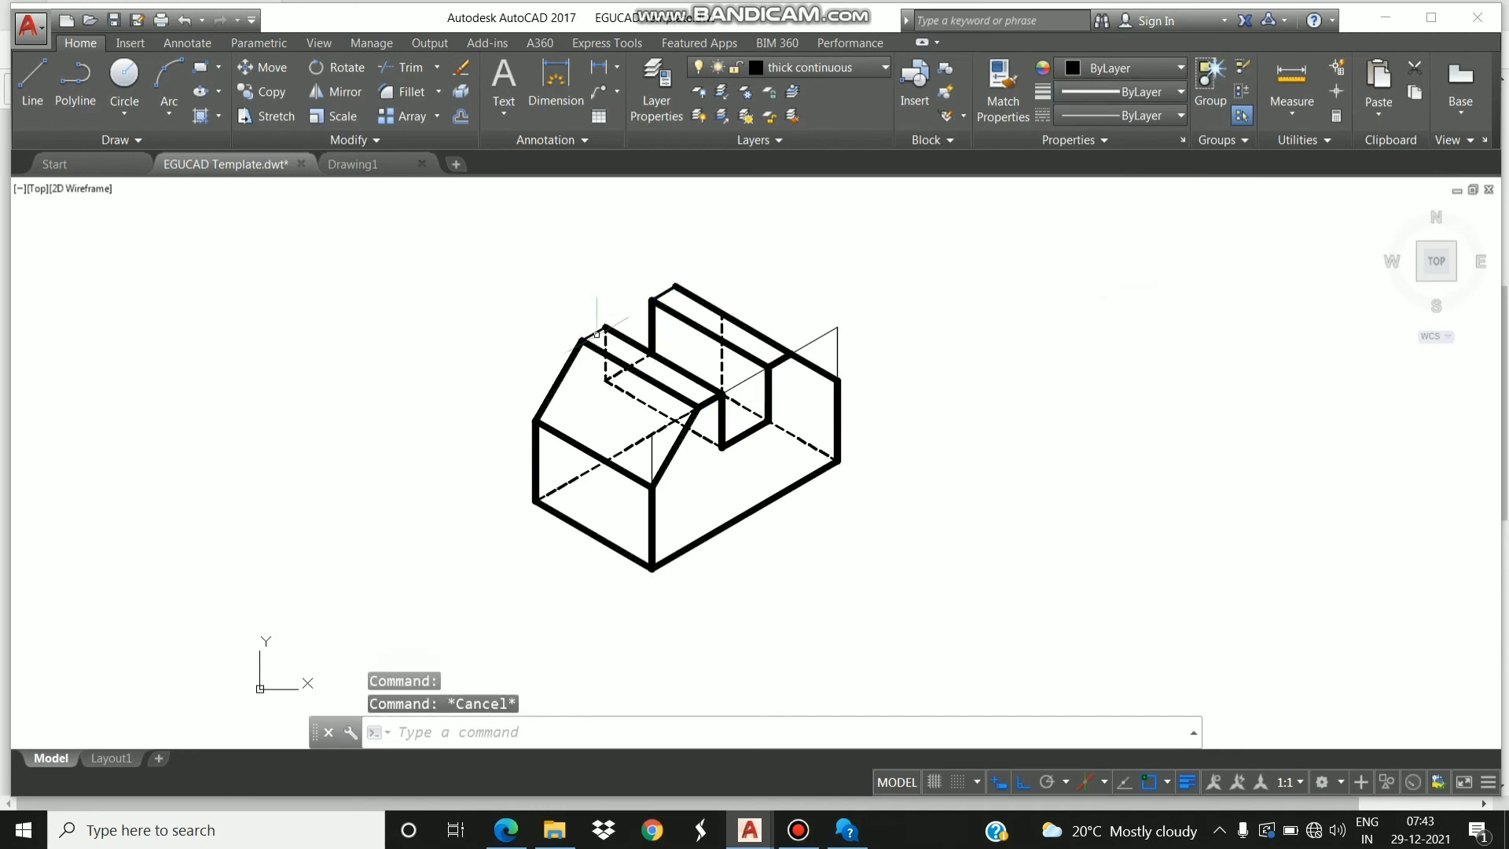
Set the lineweight of the two short top edges at the block's rear left side to 0.80 mm.
click(596, 332)
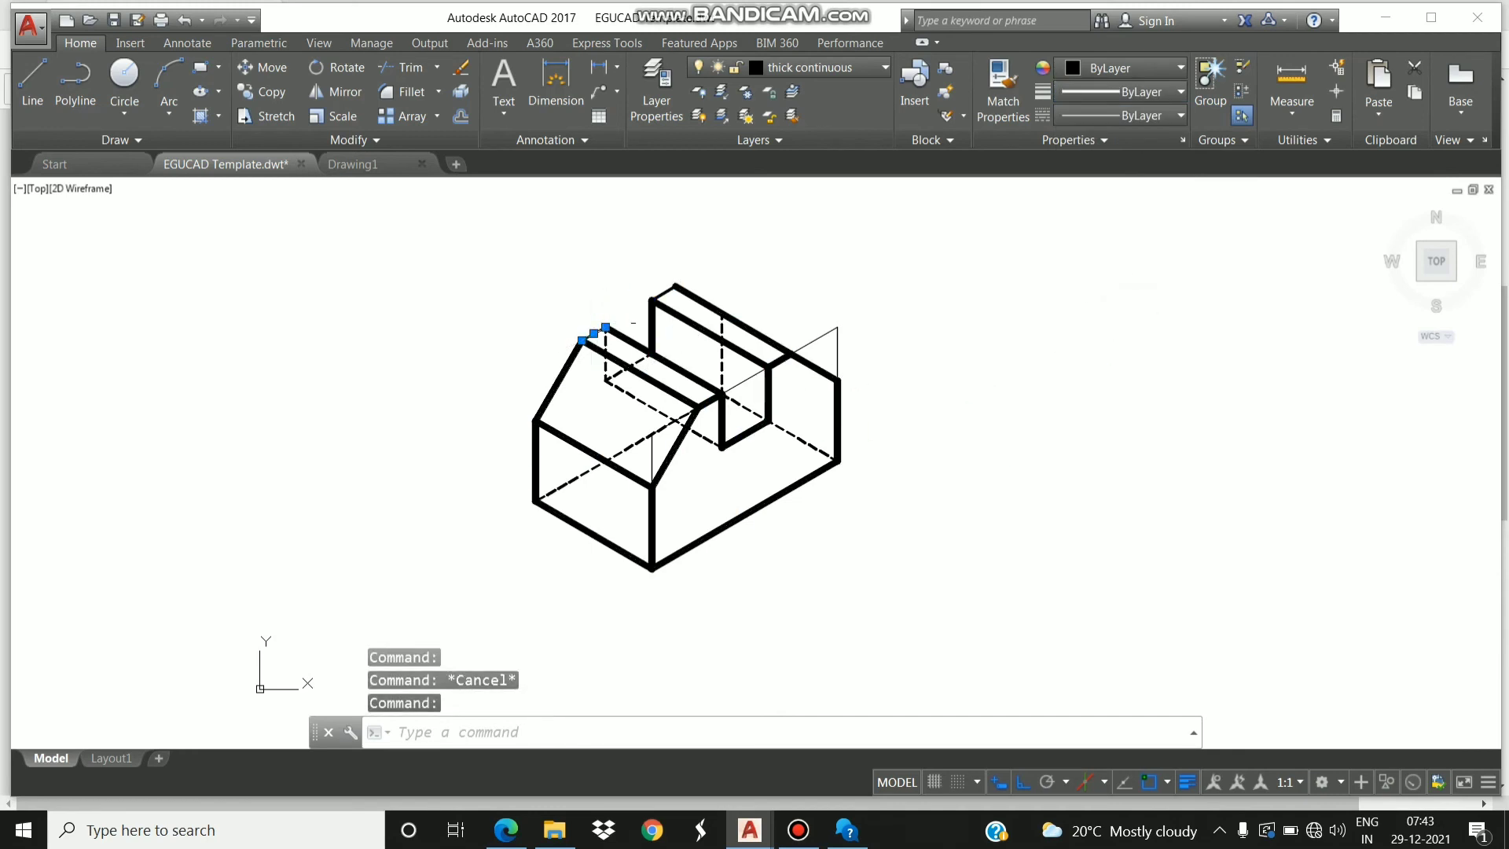
click(663, 292)
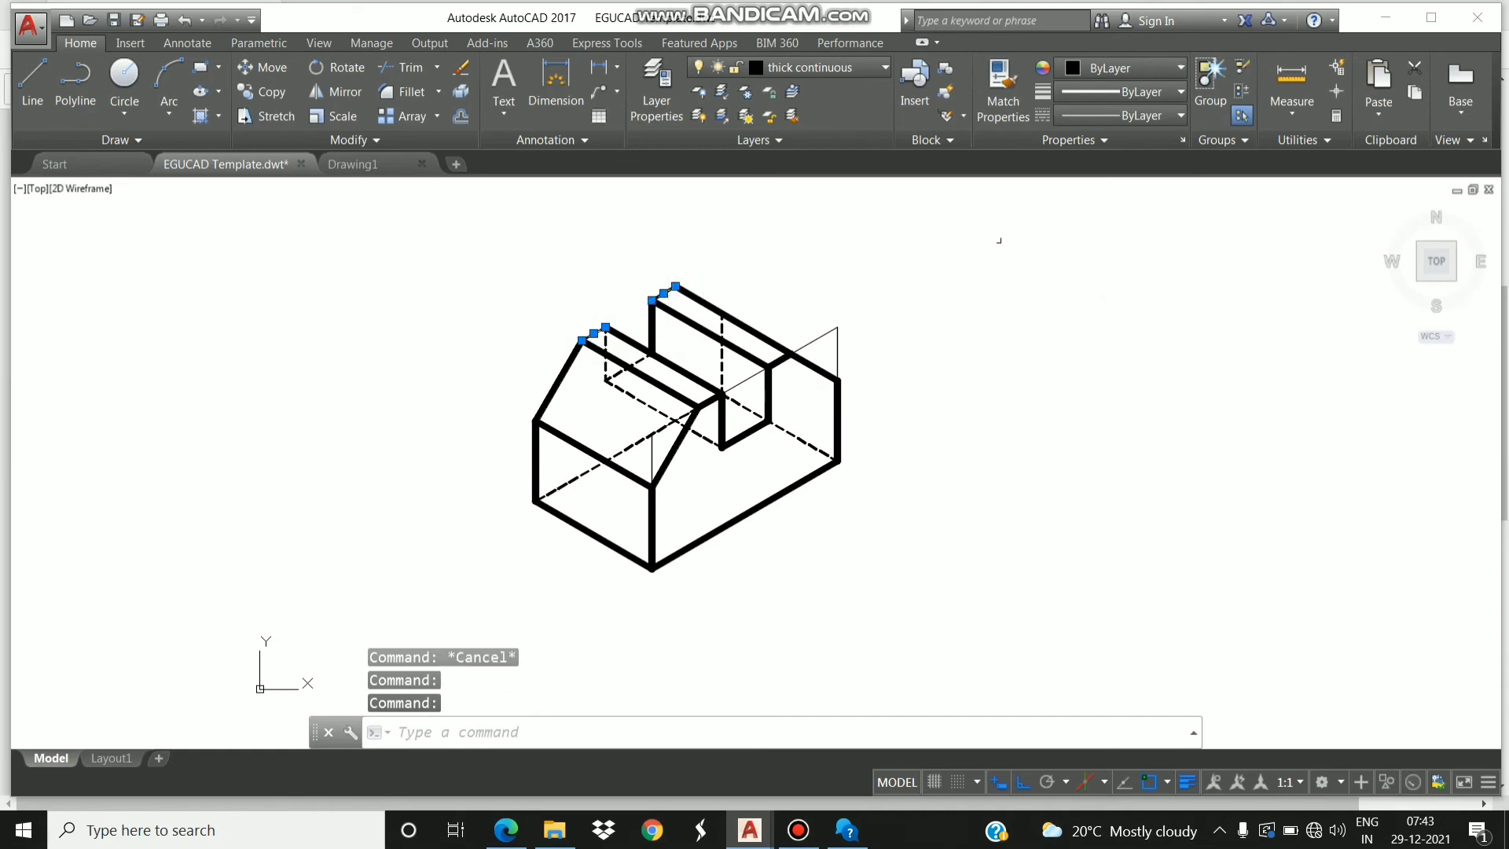
click(1099, 118)
click(1114, 92)
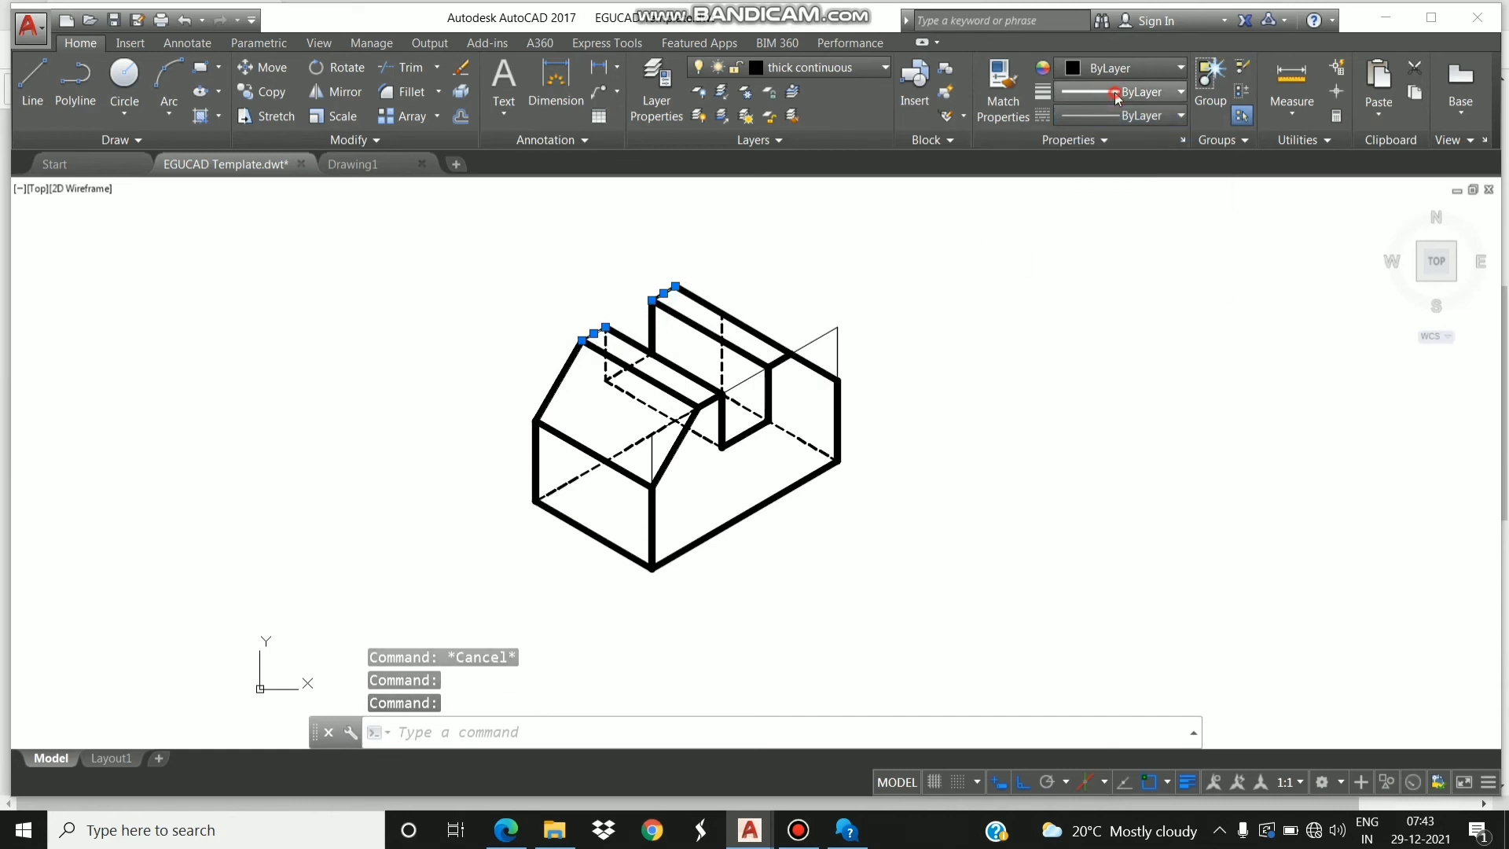
click(1114, 92)
scroll(1120, 169, down, 3)
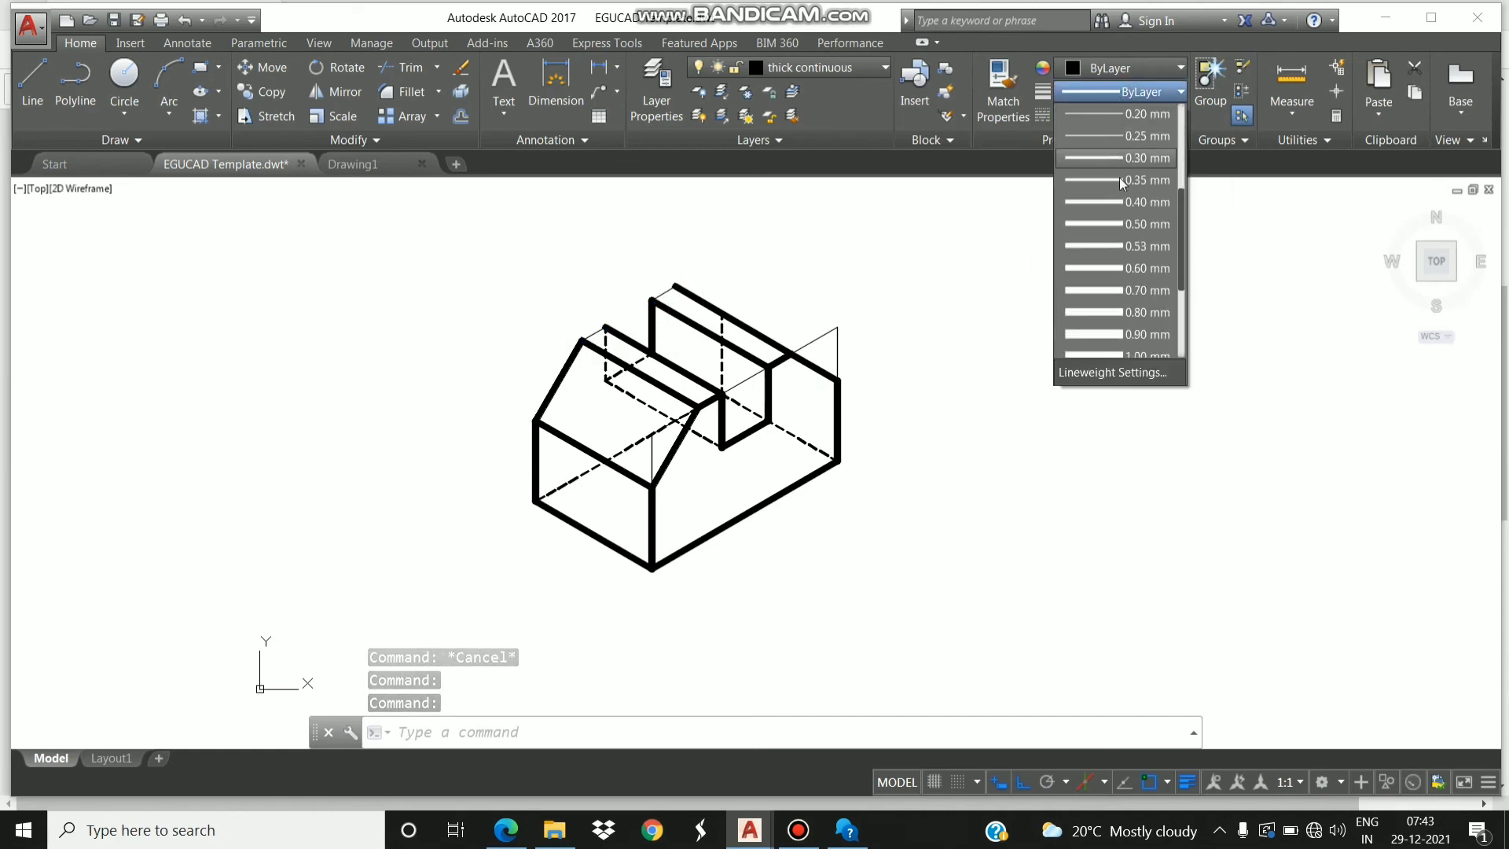
click(1145, 311)
key(Escape)
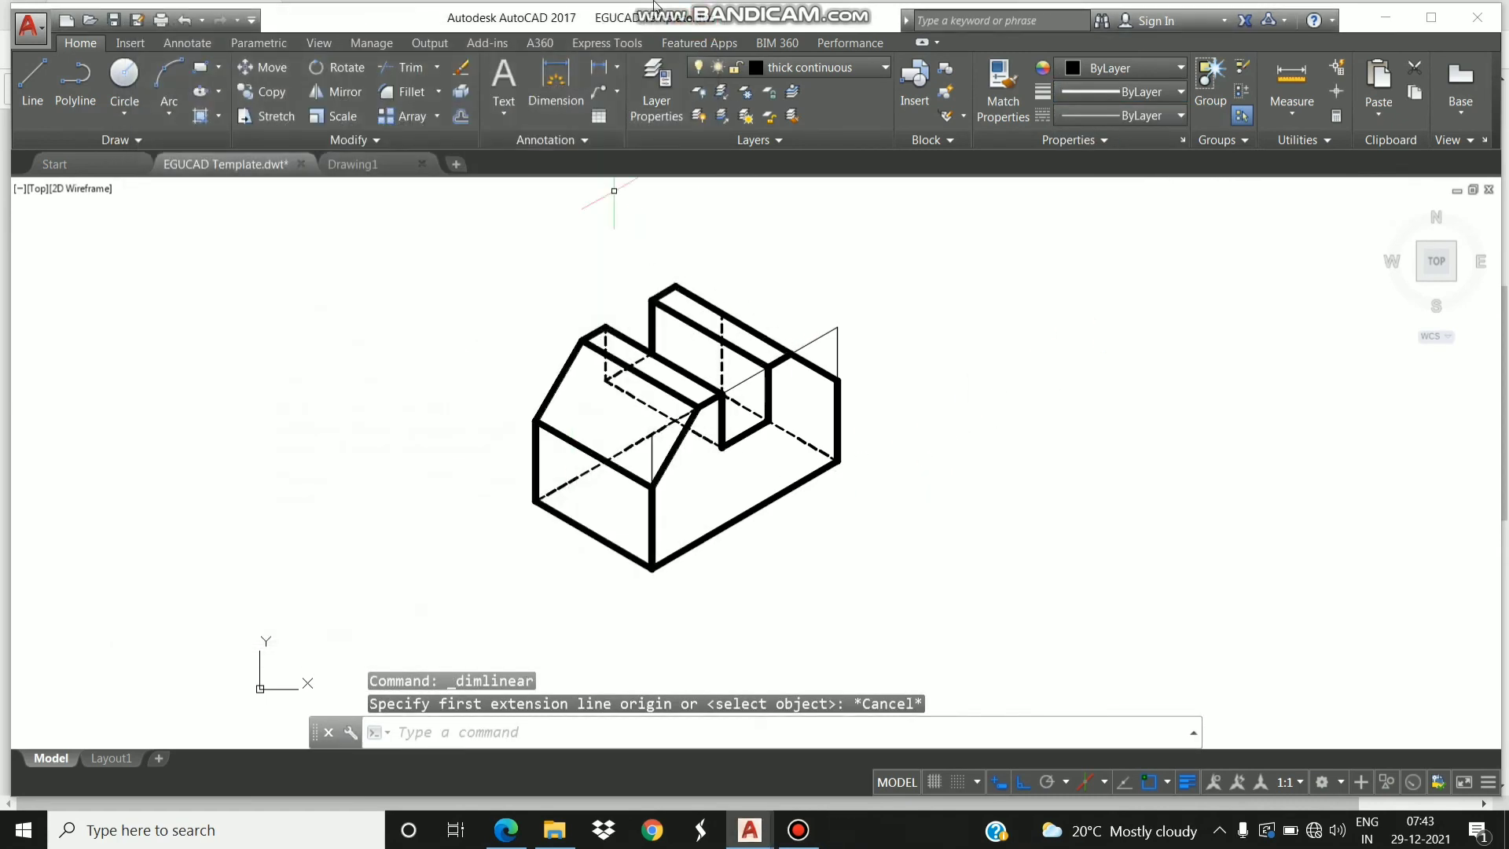
Add a linear dimension for the height of the block's right vertical edge, placed just outside the block.
click(599, 67)
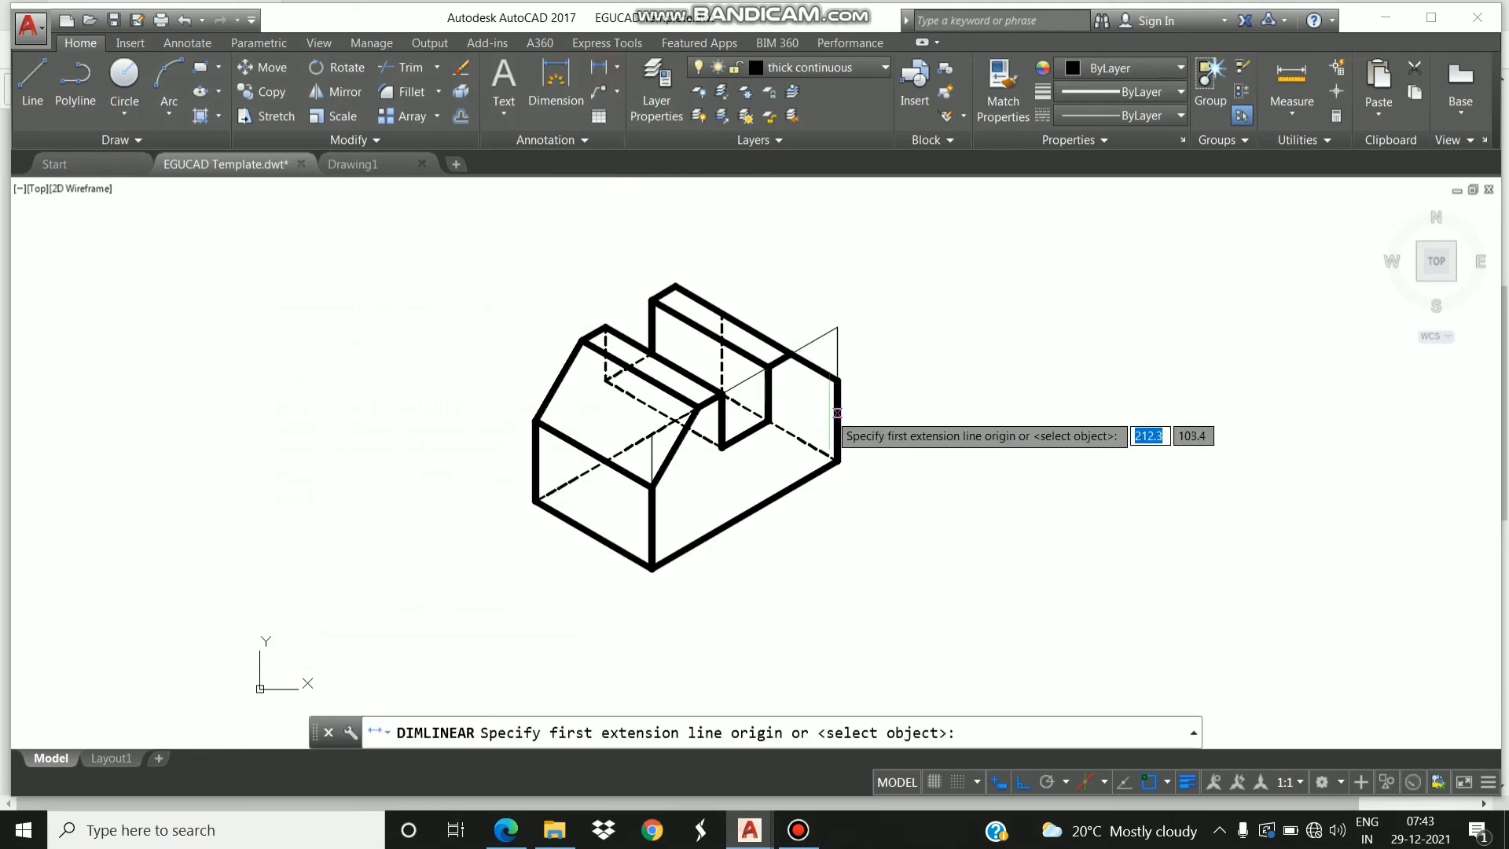
click(837, 381)
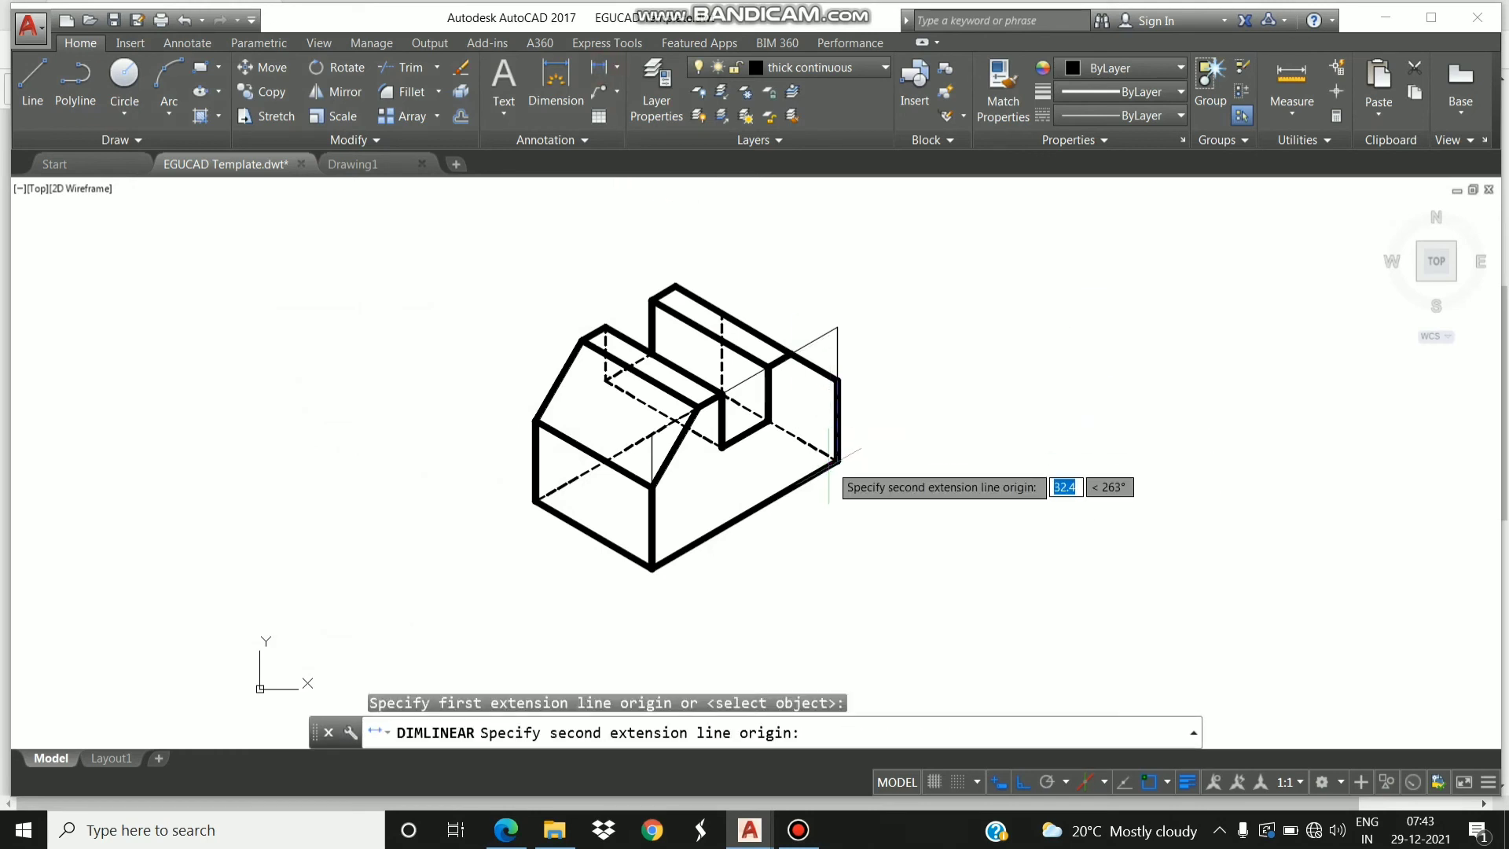
click(841, 460)
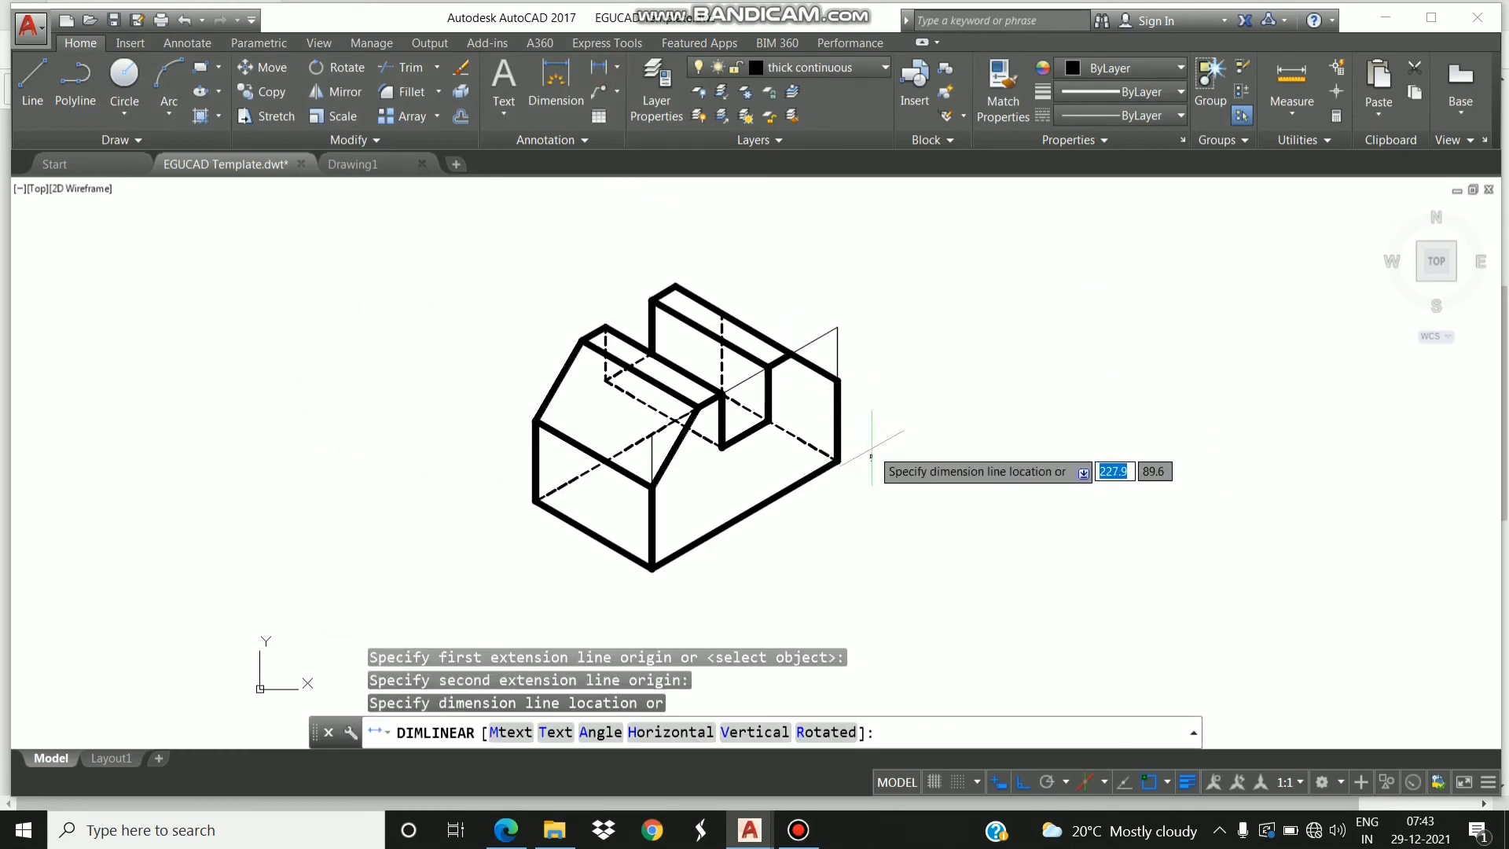
click(871, 460)
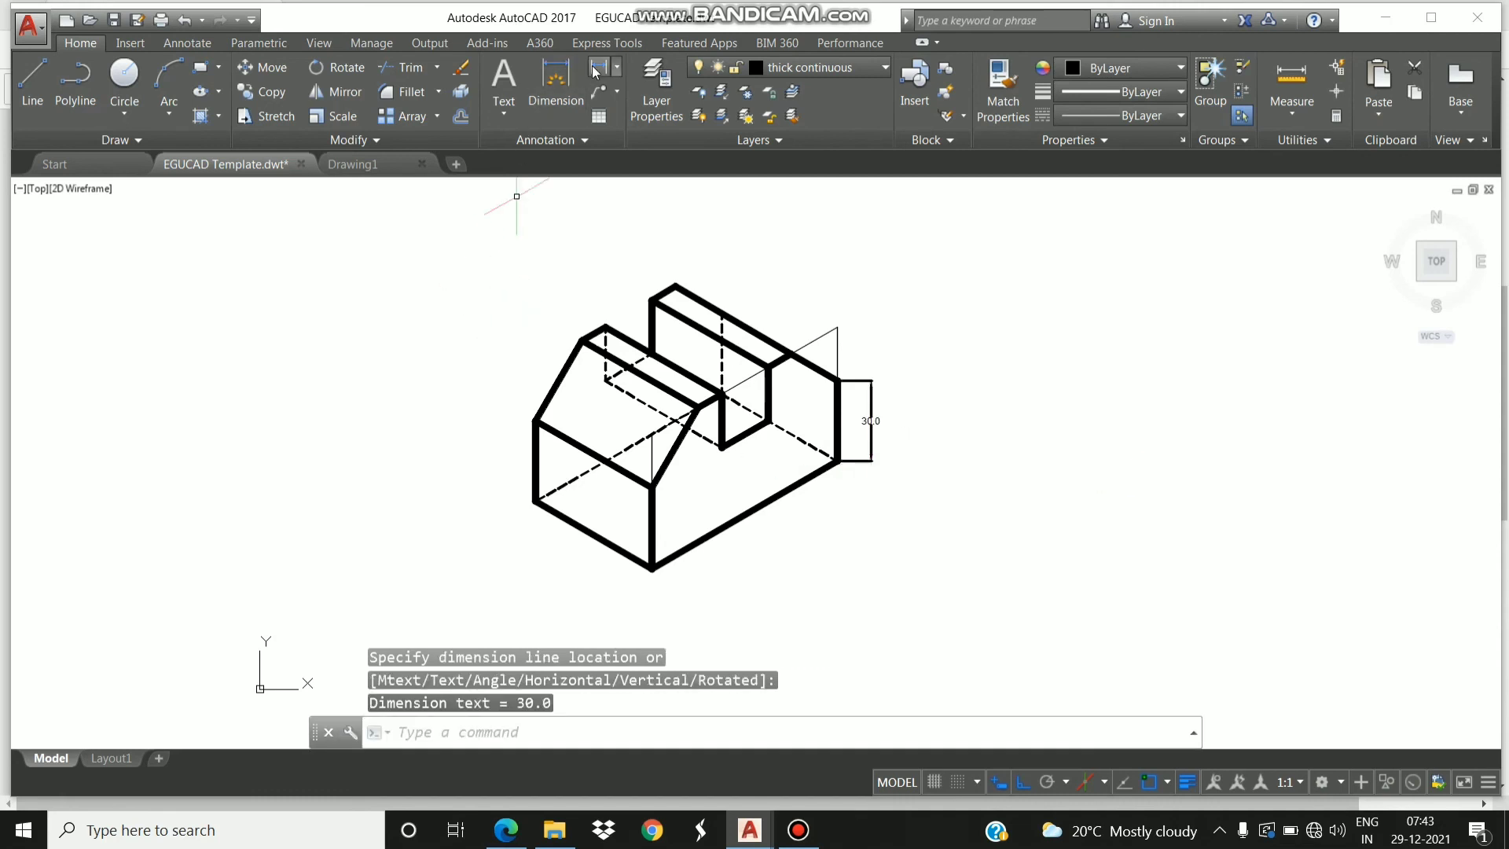
Add an aligned dimension along the base edge below the sloped face, placed outside the block.
click(618, 72)
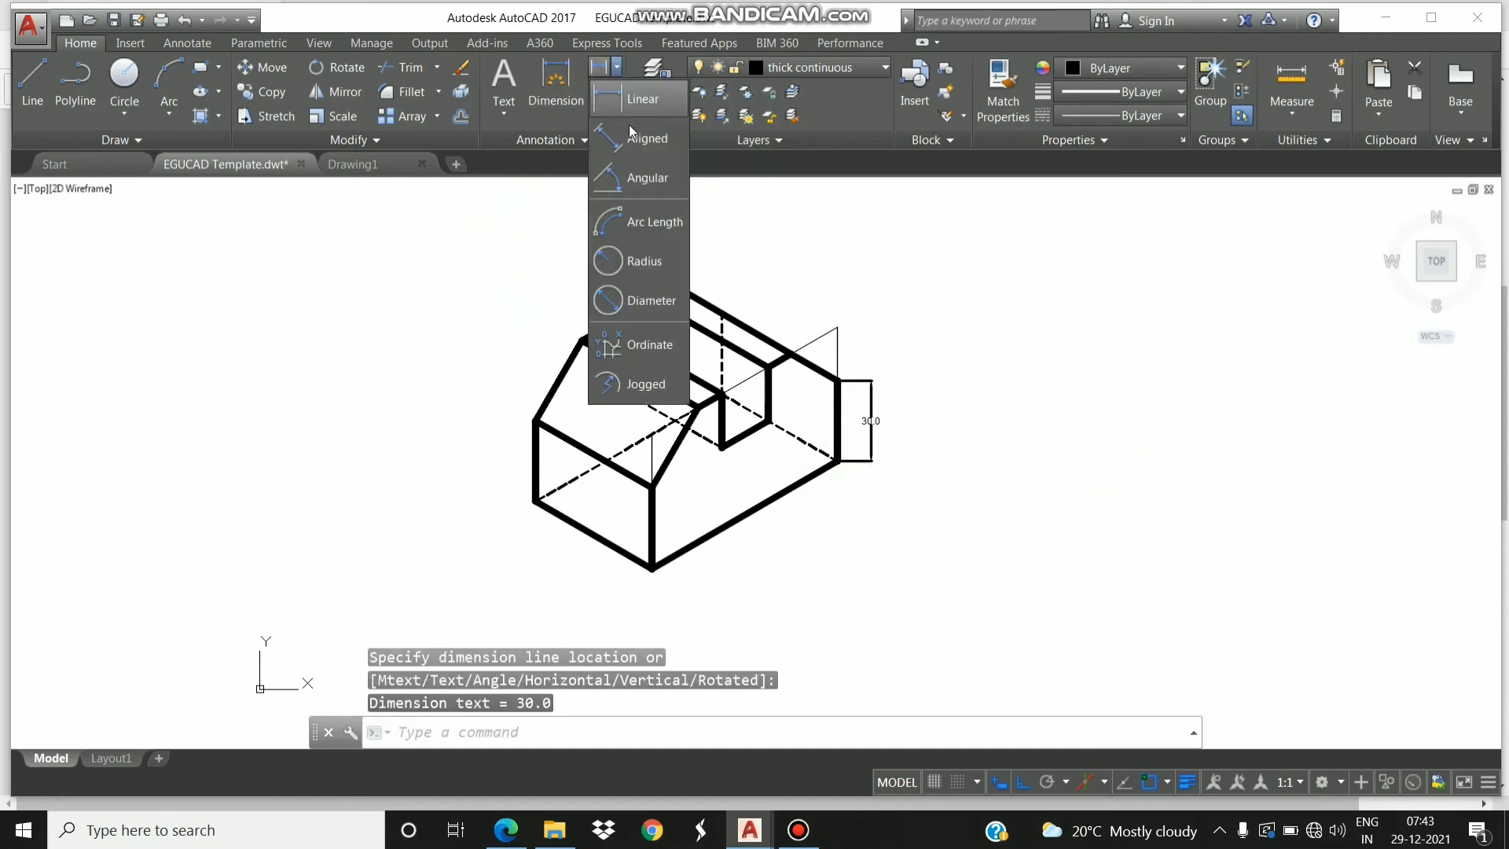
click(634, 143)
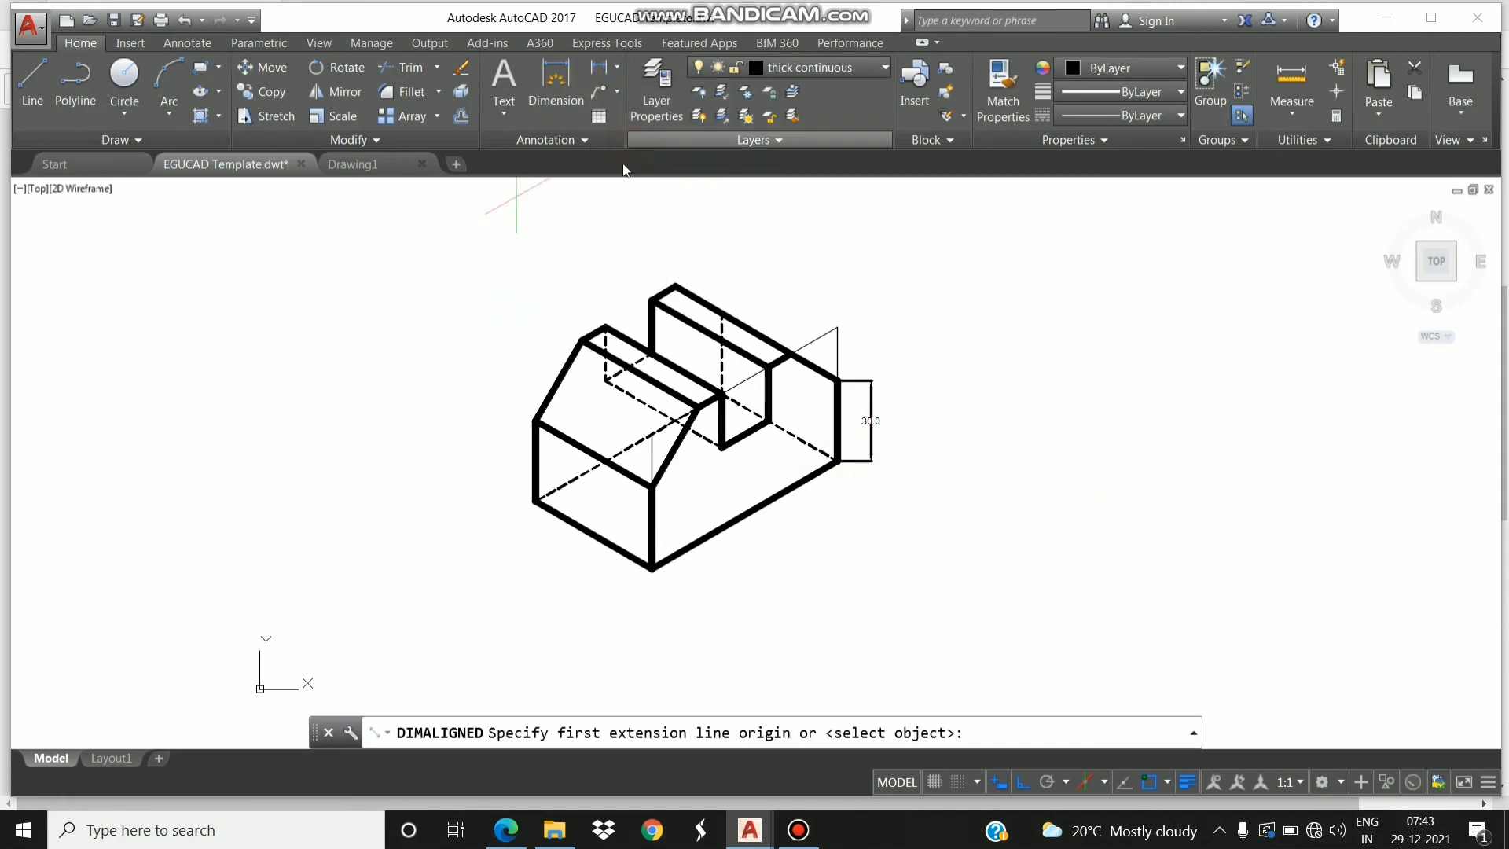
click(535, 501)
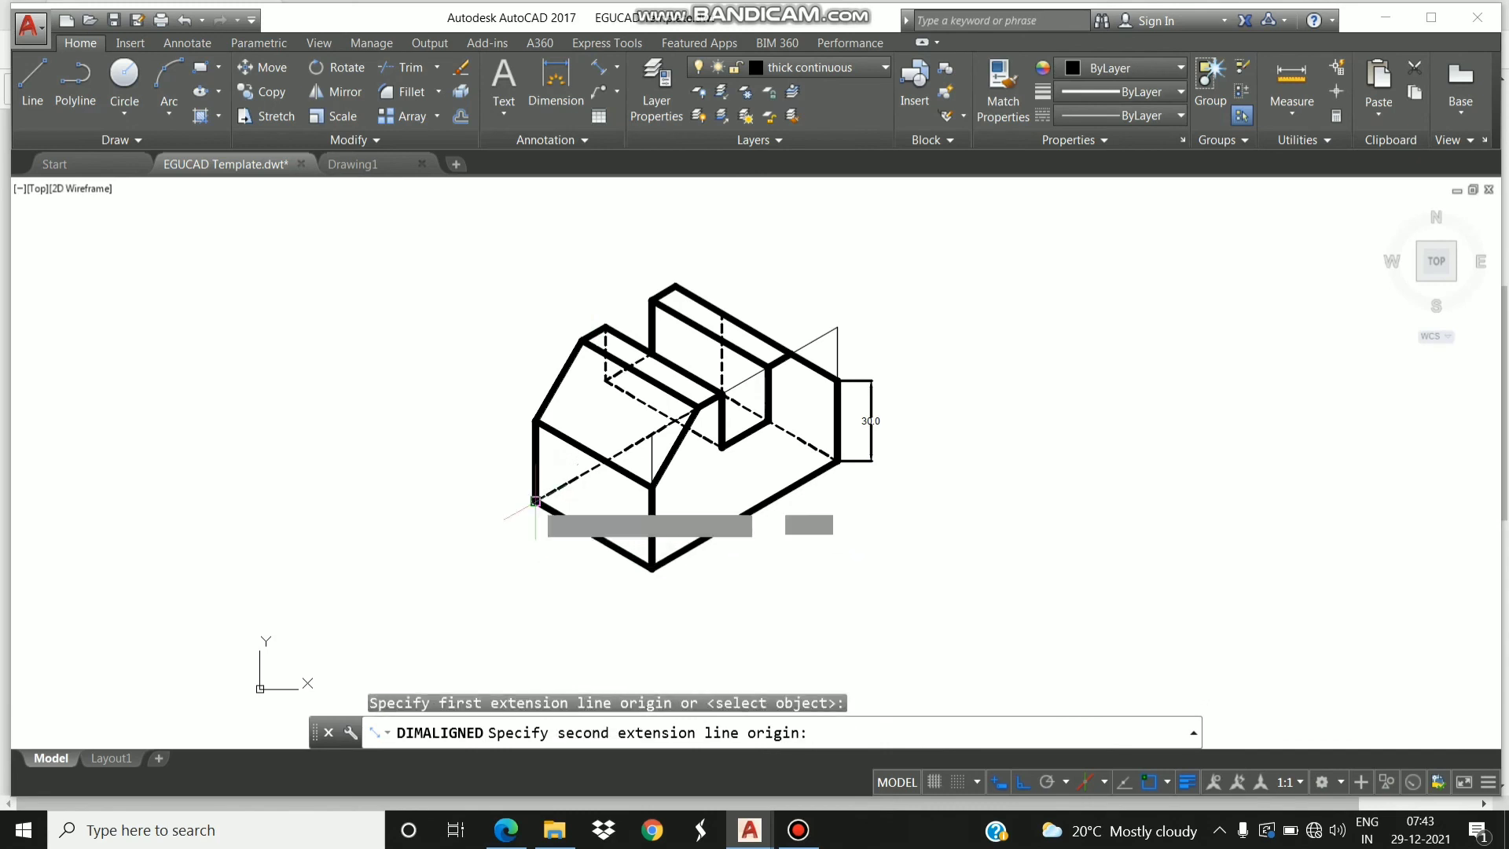
click(651, 564)
click(637, 589)
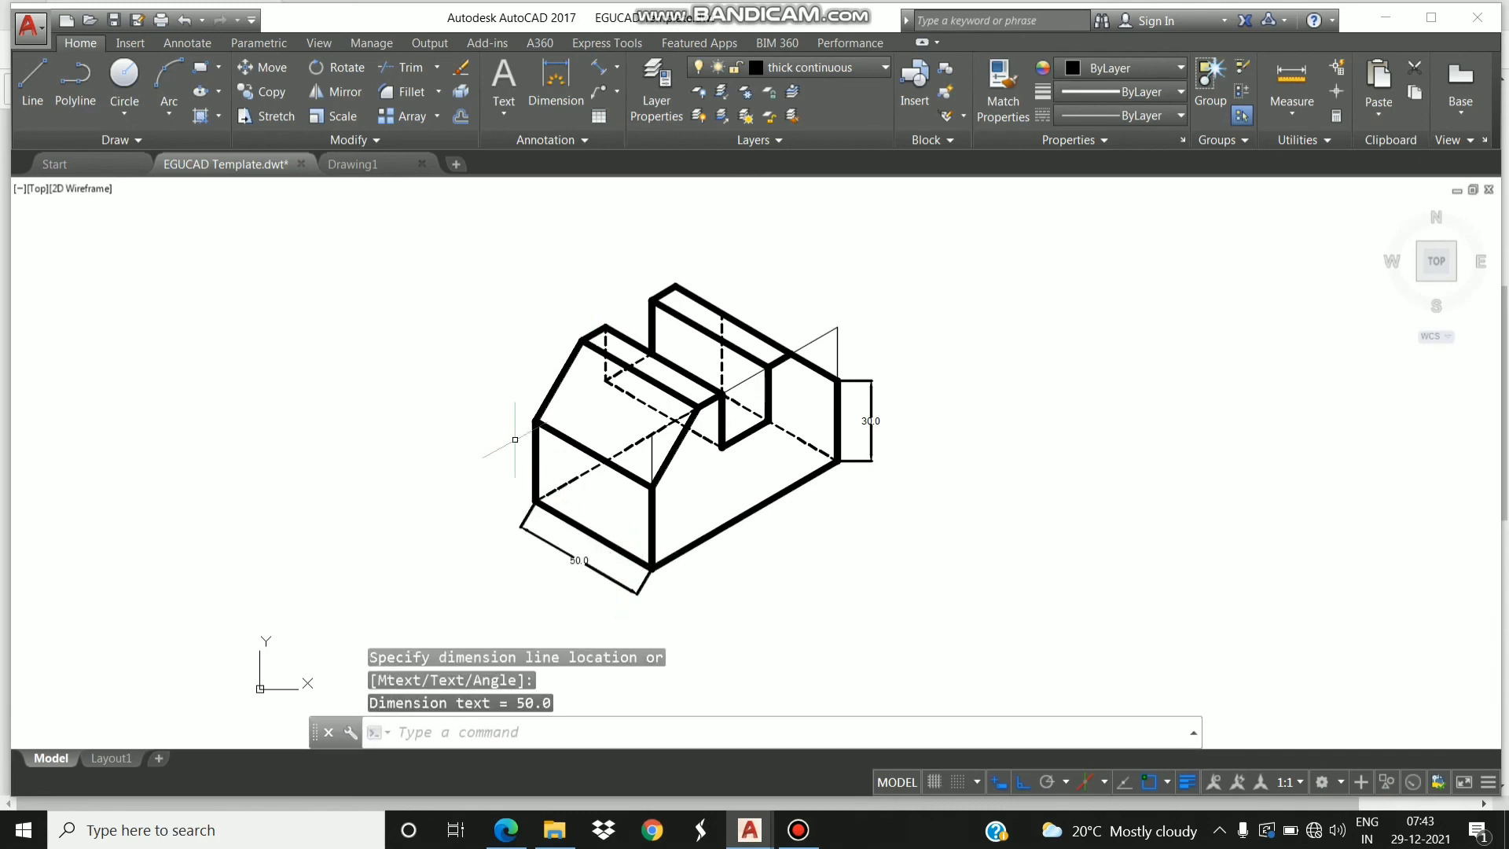
Add an aligned dimension for the slot floor's width on the front face, placed just below the slot.
click(599, 68)
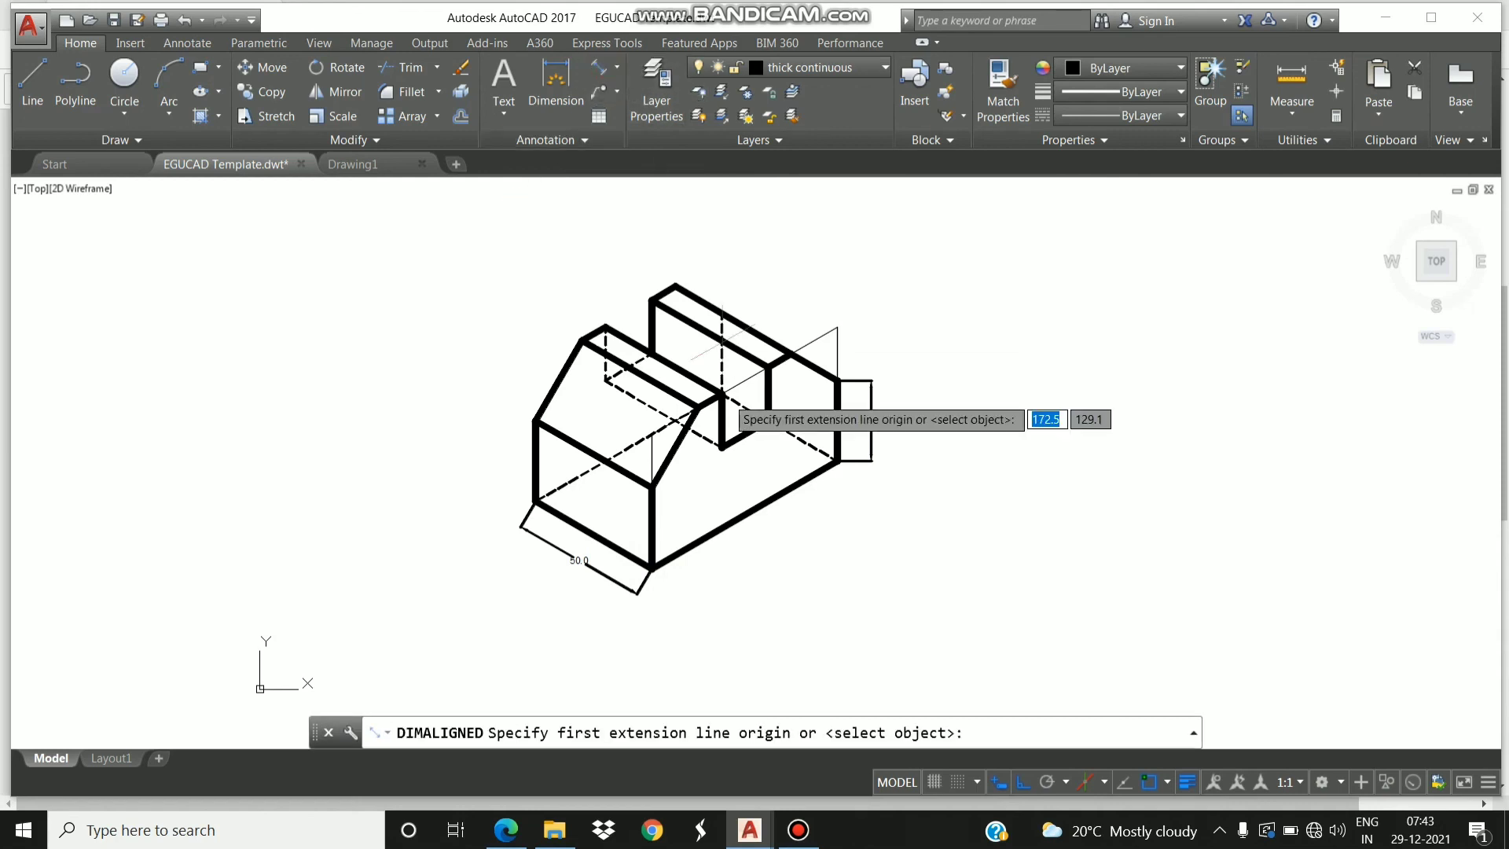
click(721, 448)
click(770, 422)
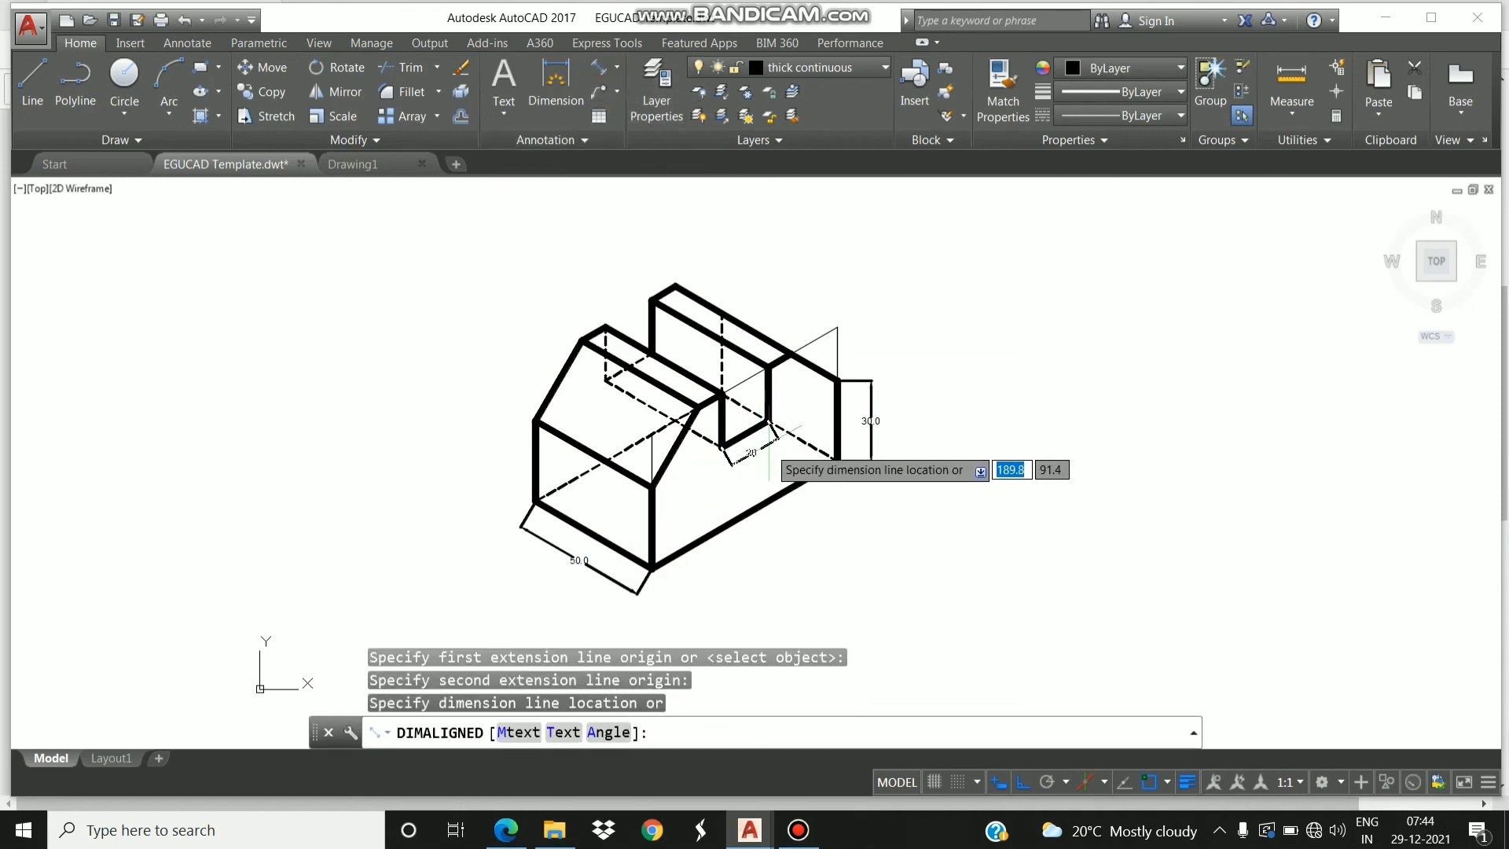
click(753, 463)
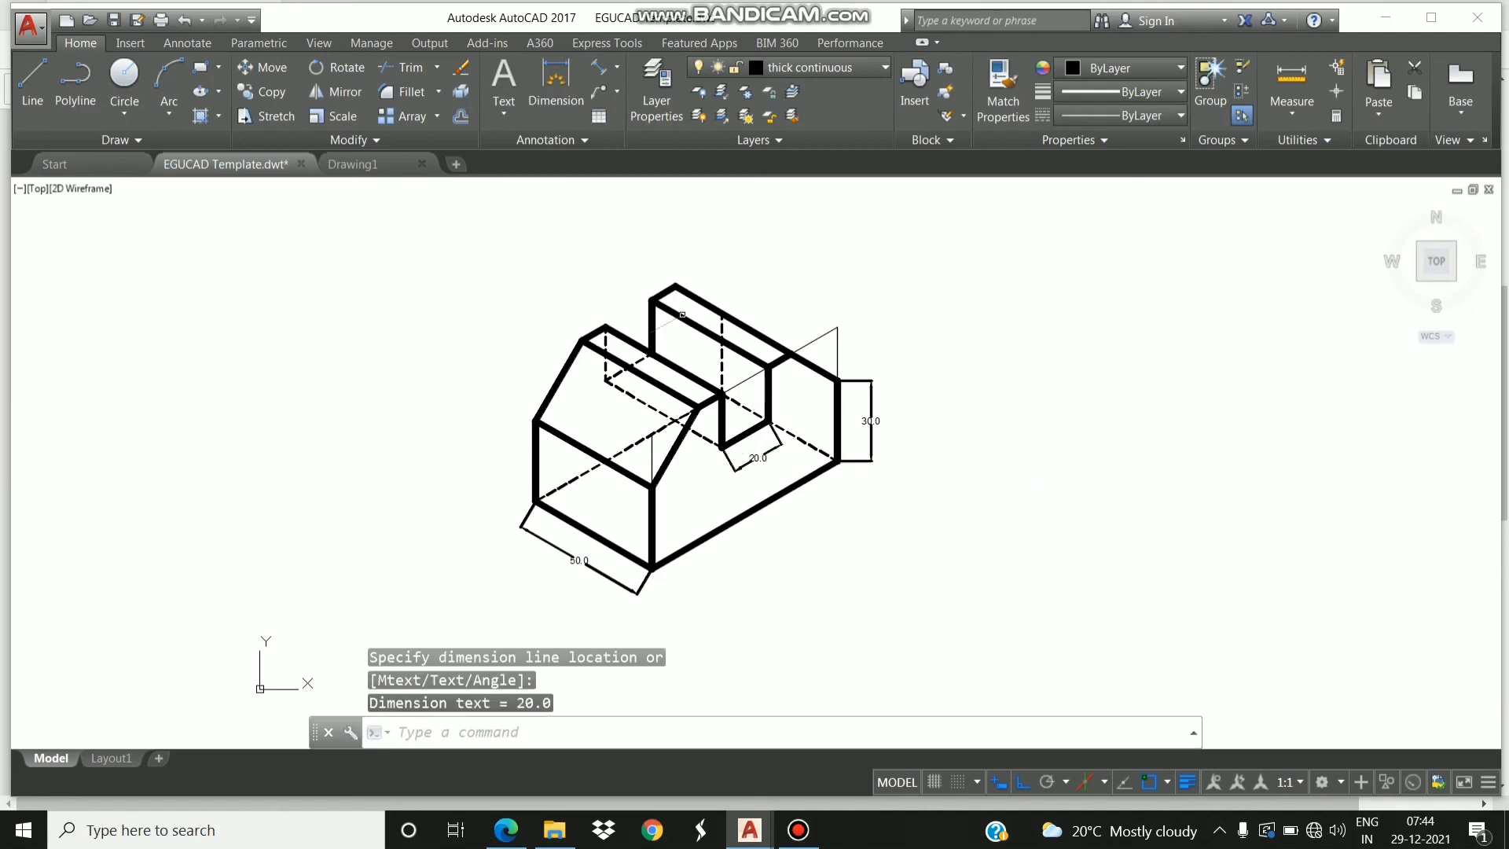
Add an aligned dimension for the short top edge to the right of the slot on the front face, placed below the edge.
click(602, 72)
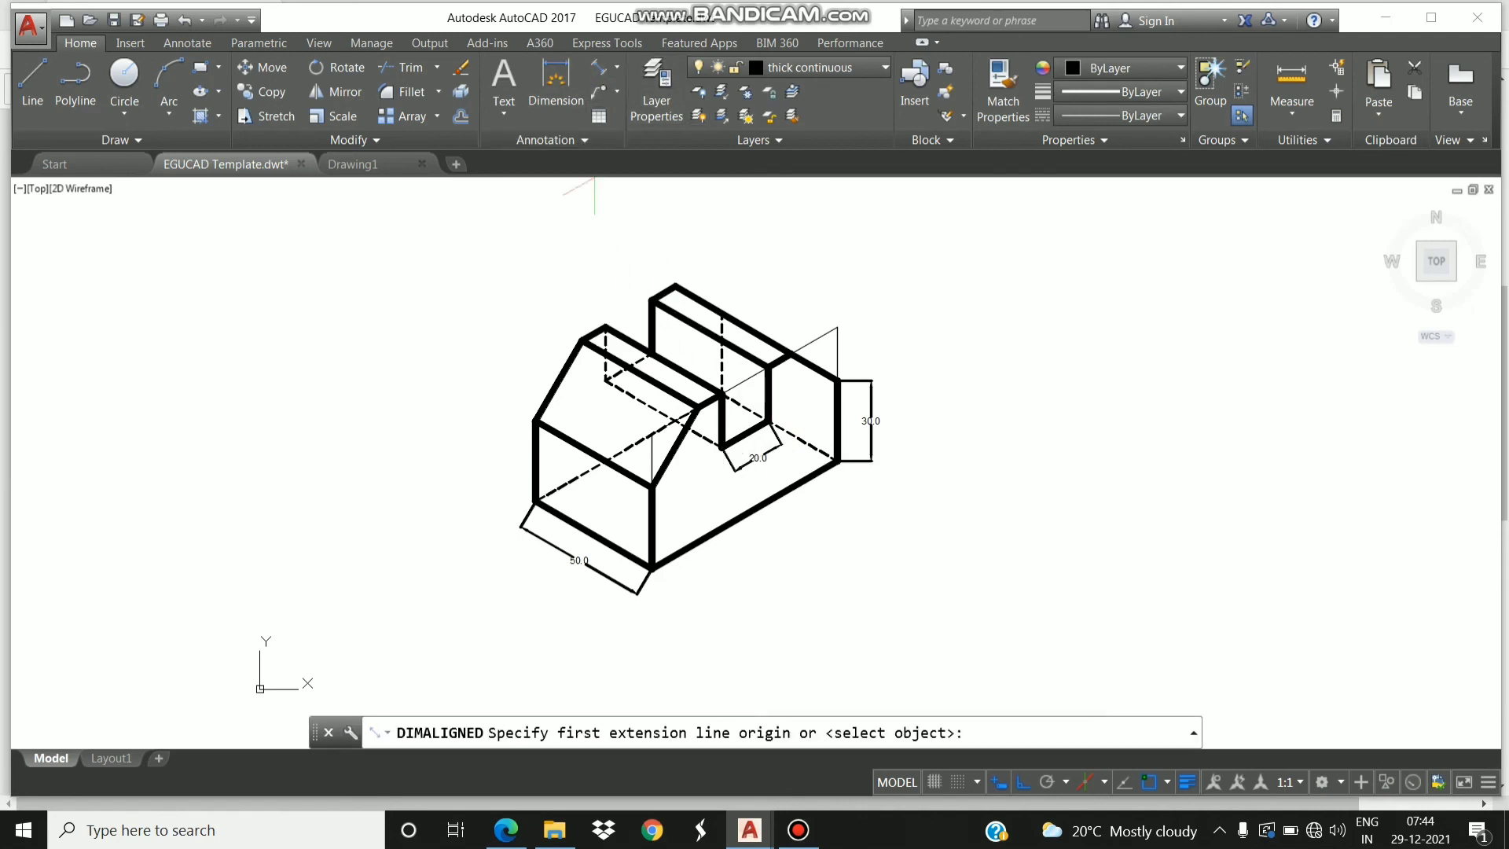
click(762, 363)
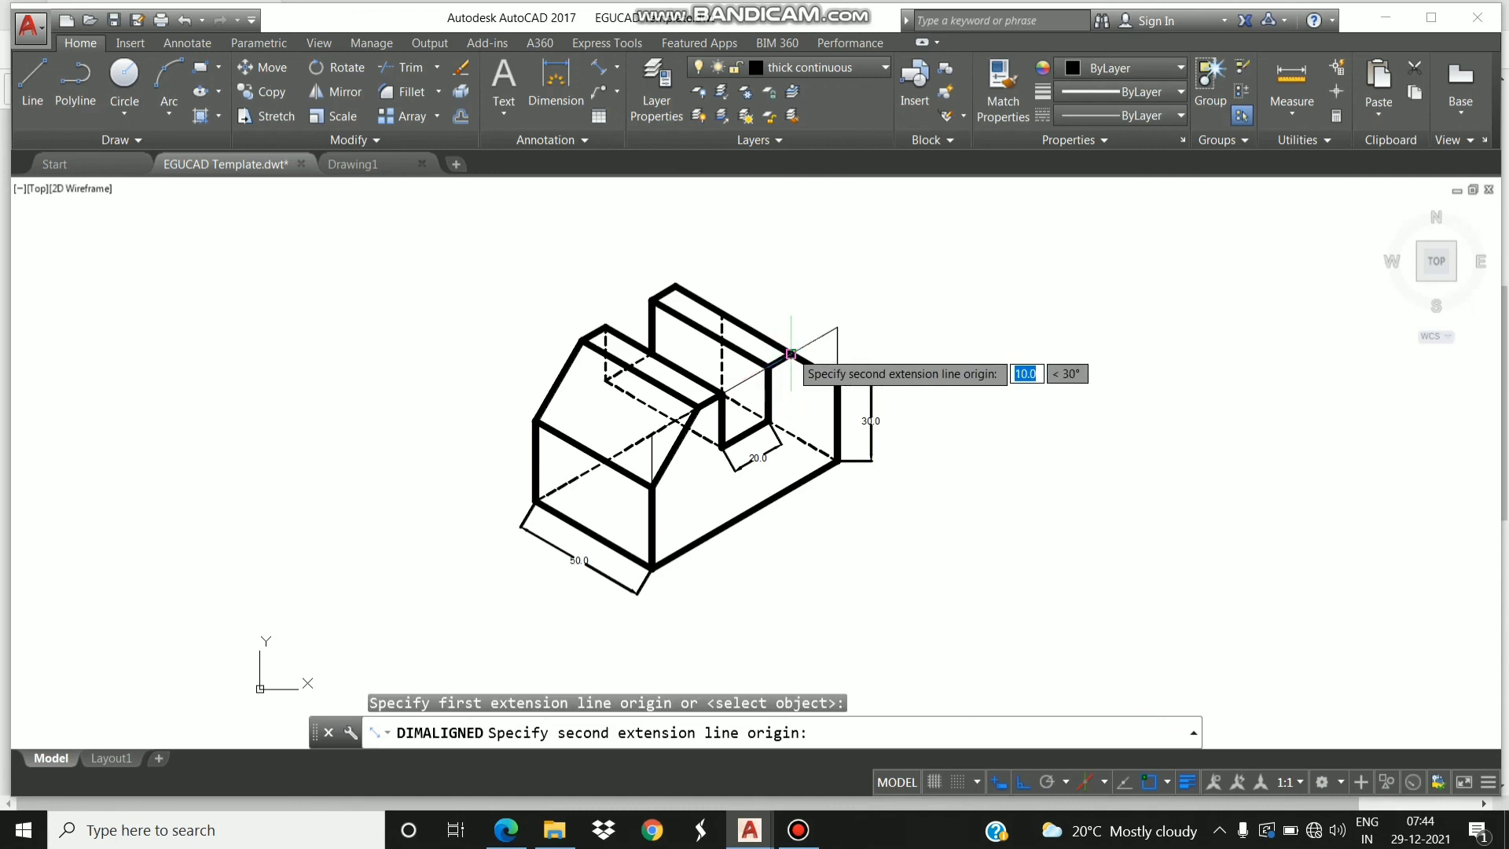
click(825, 369)
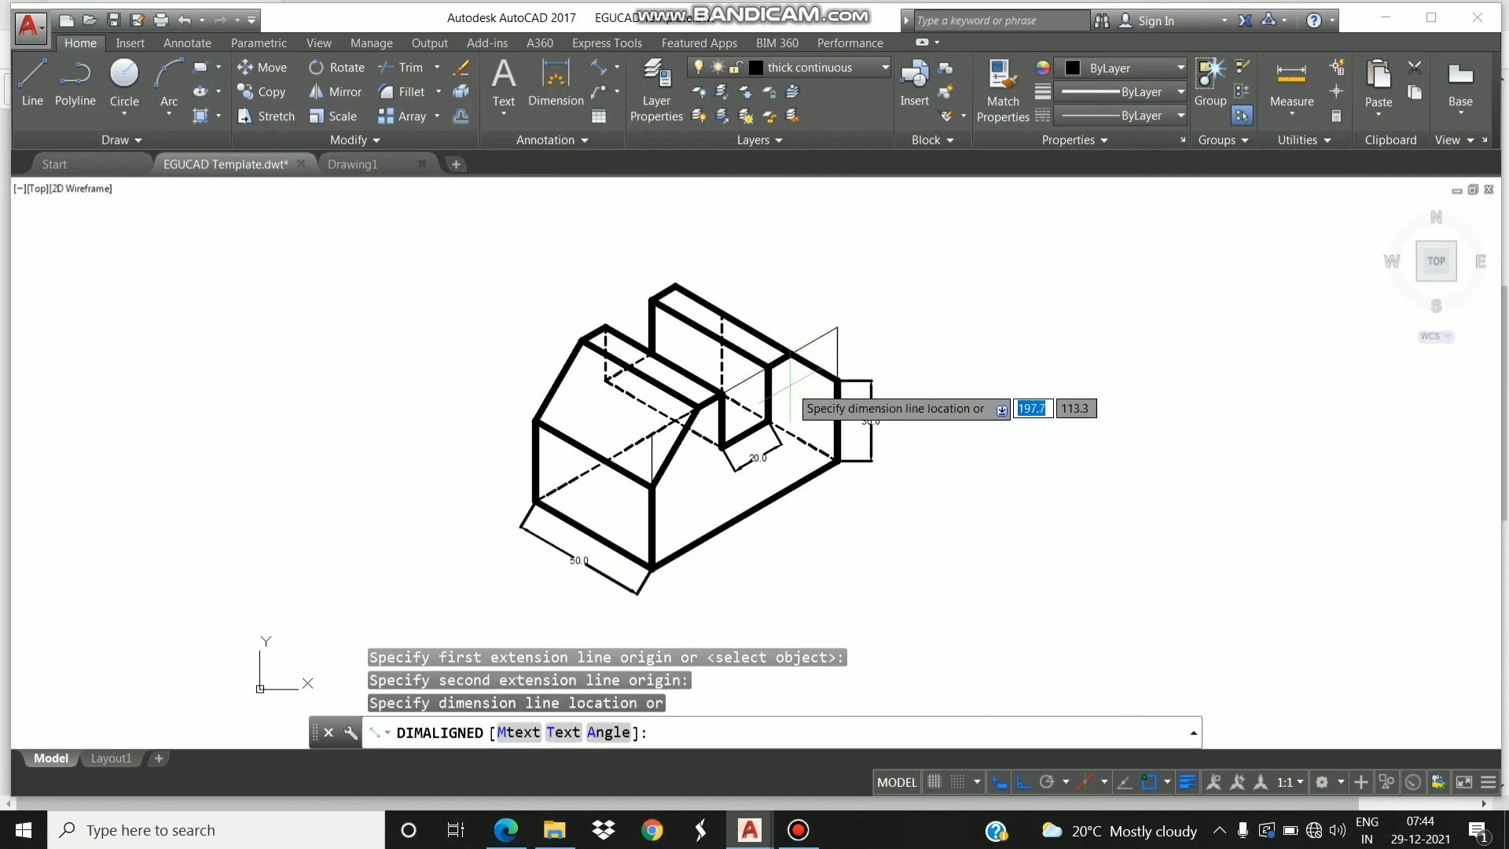
click(788, 385)
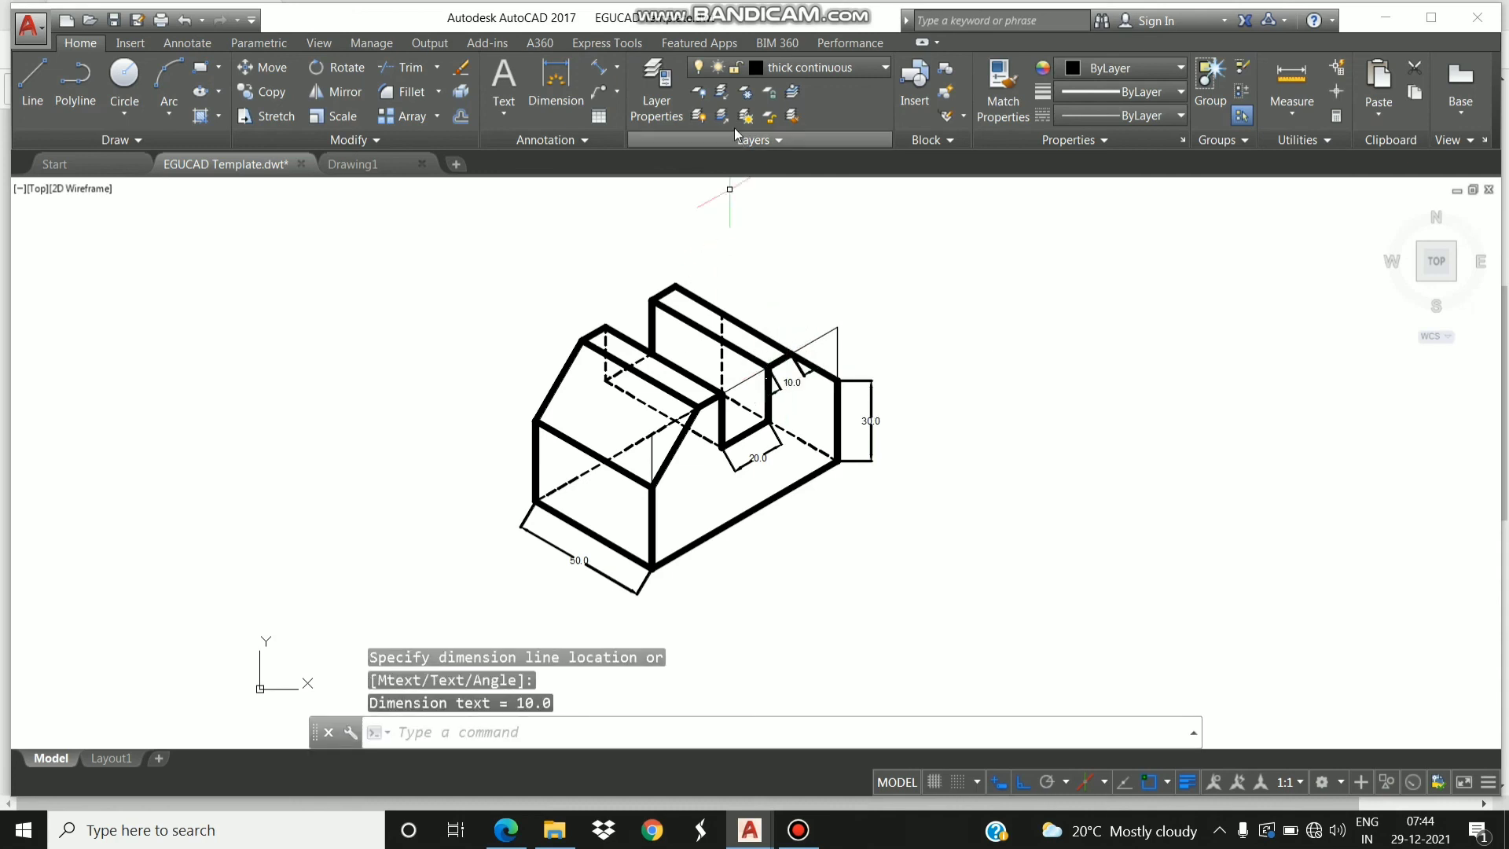
Add an aligned dimension for the slot's depth along its left vertical edge, placed just left of the slot.
click(602, 71)
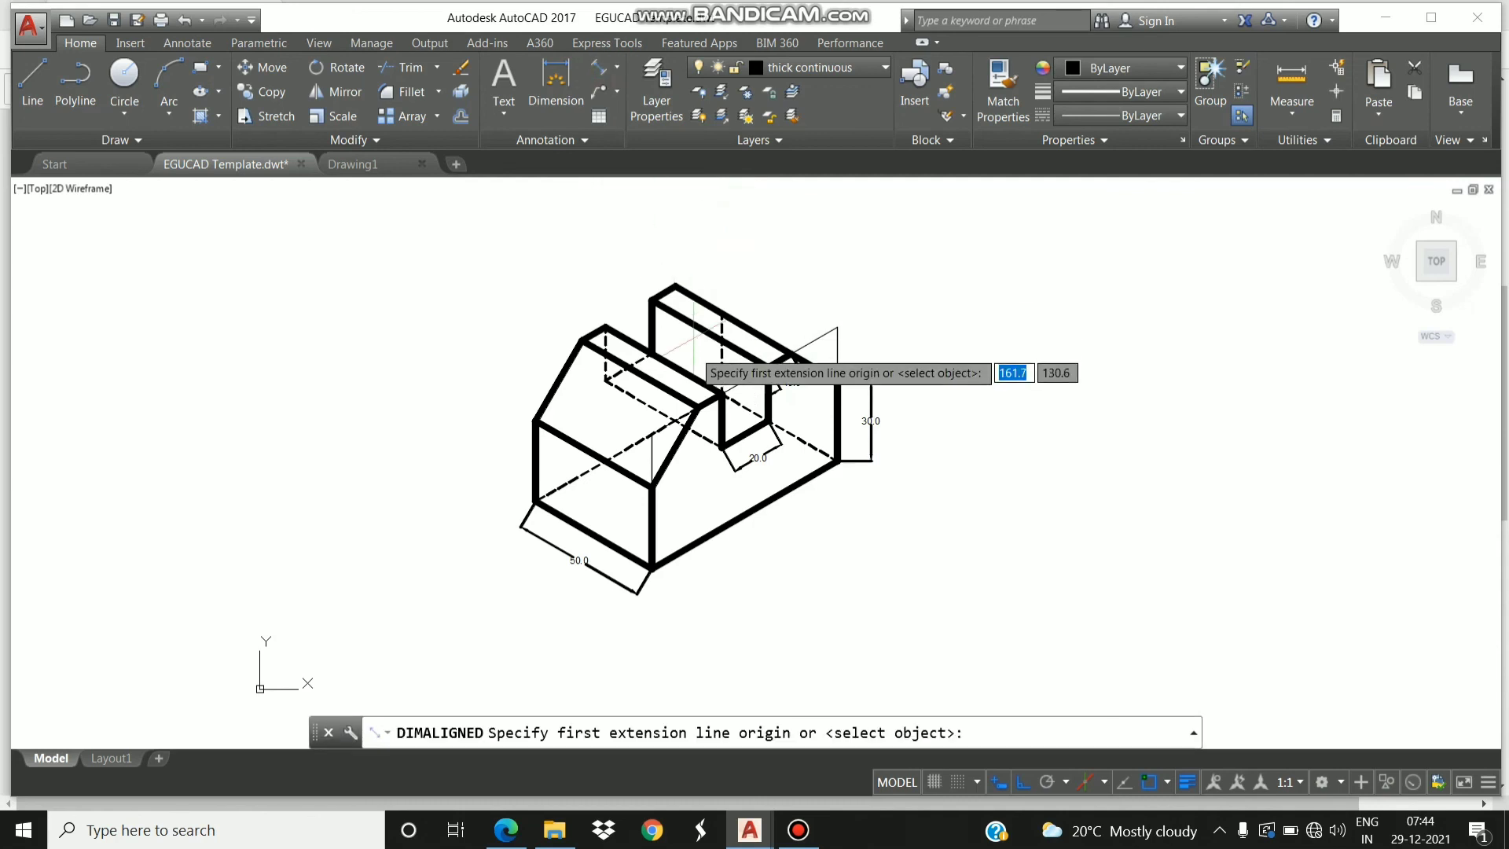
click(721, 393)
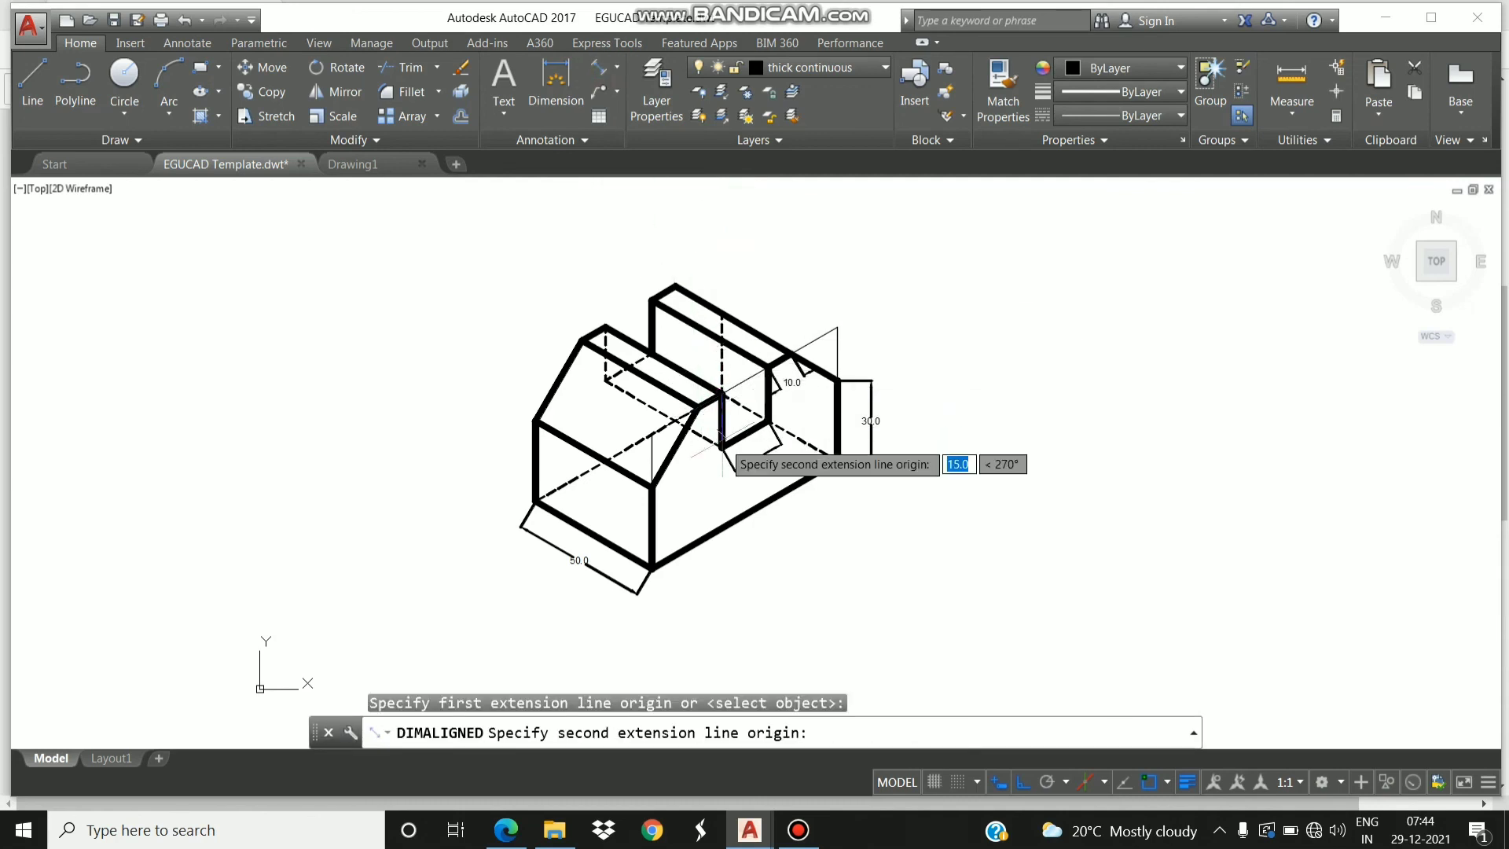
click(722, 446)
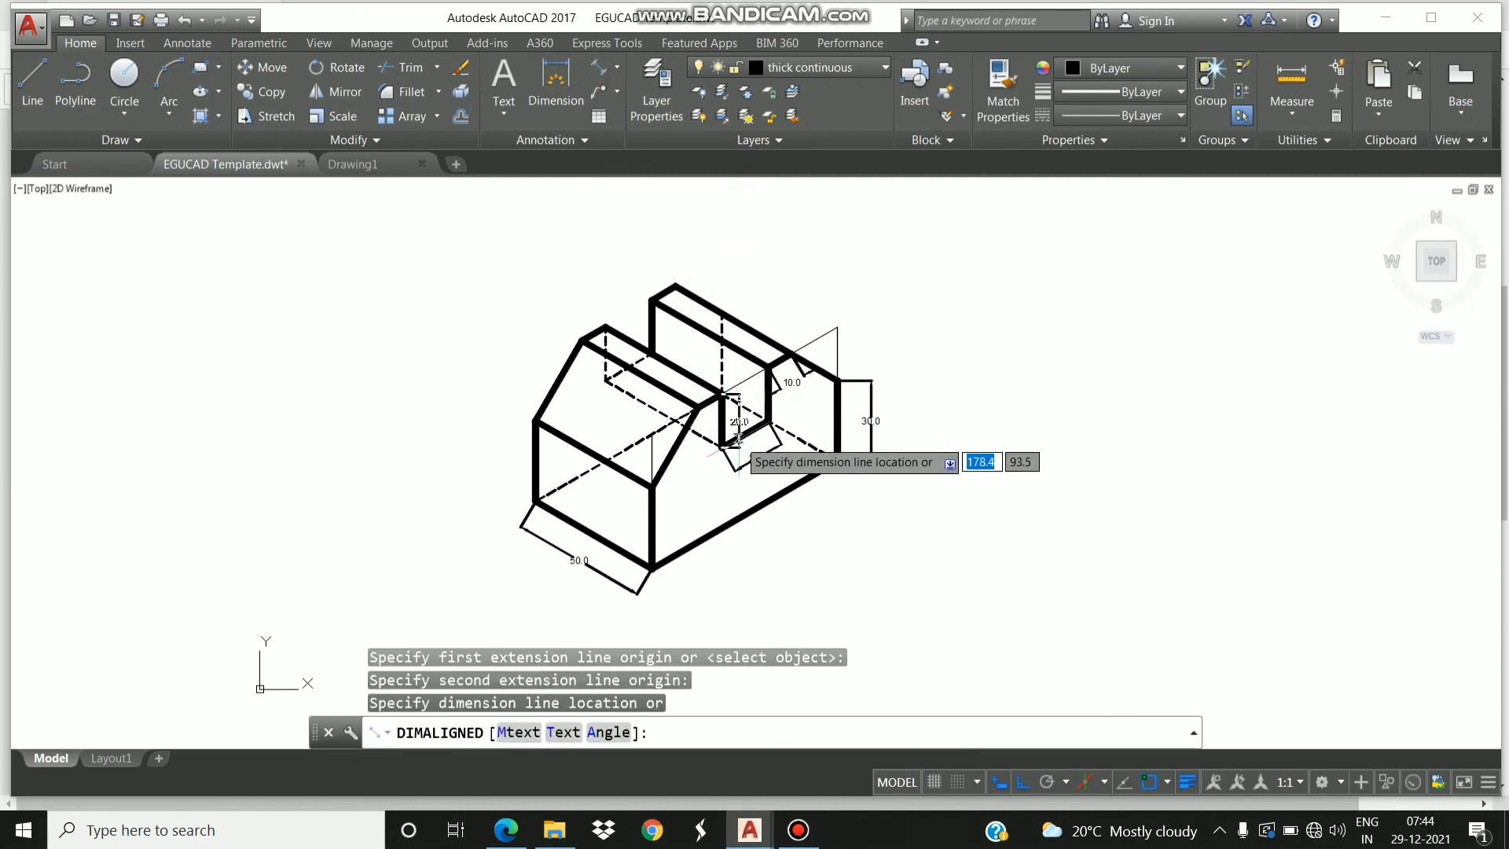
click(704, 448)
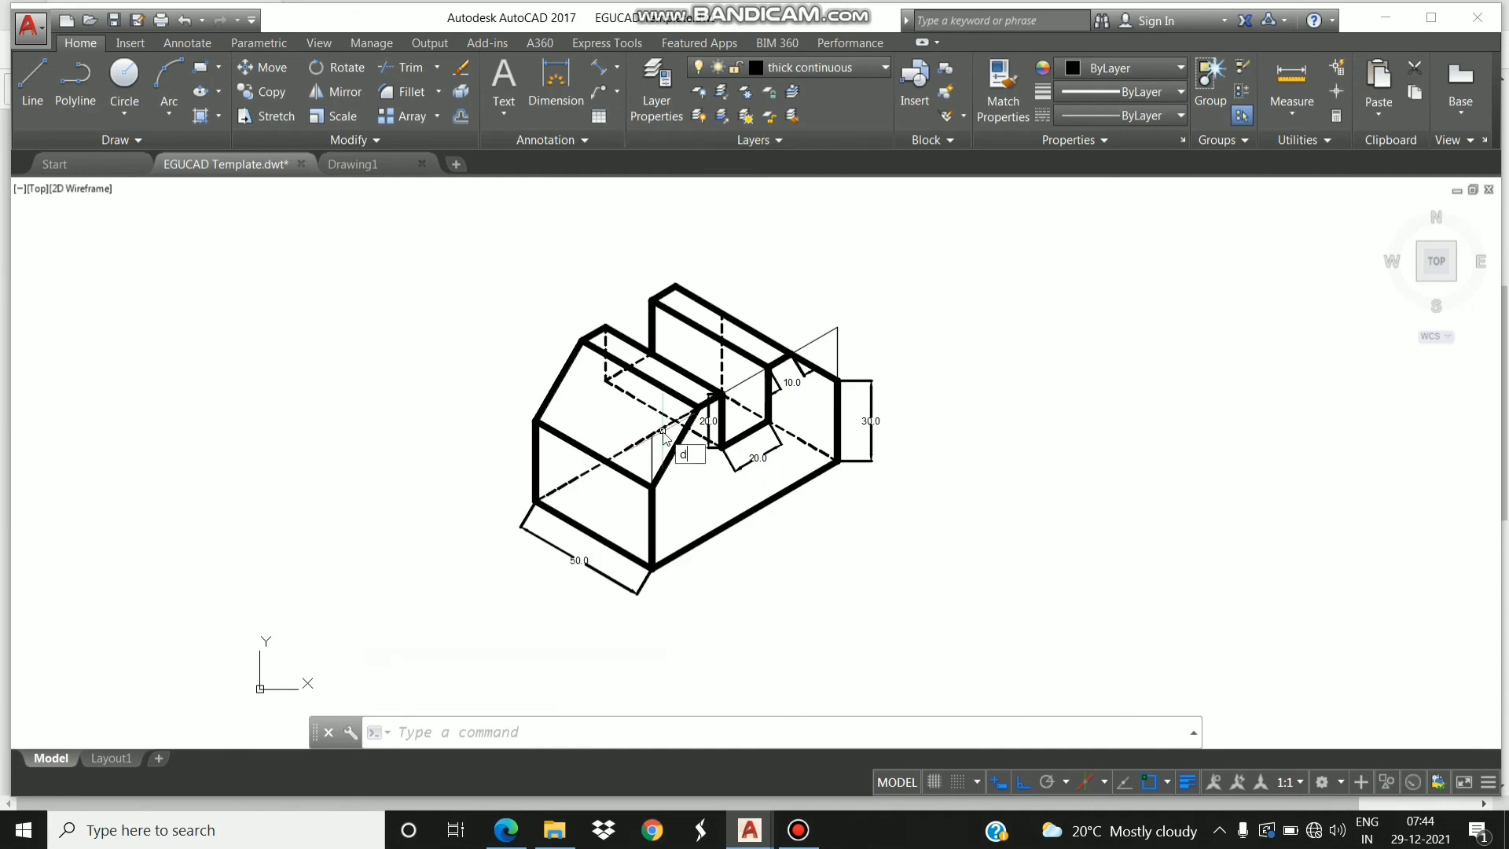
Set the text height of the Standard dimension style to 3.5.
text(d)
key(Return)
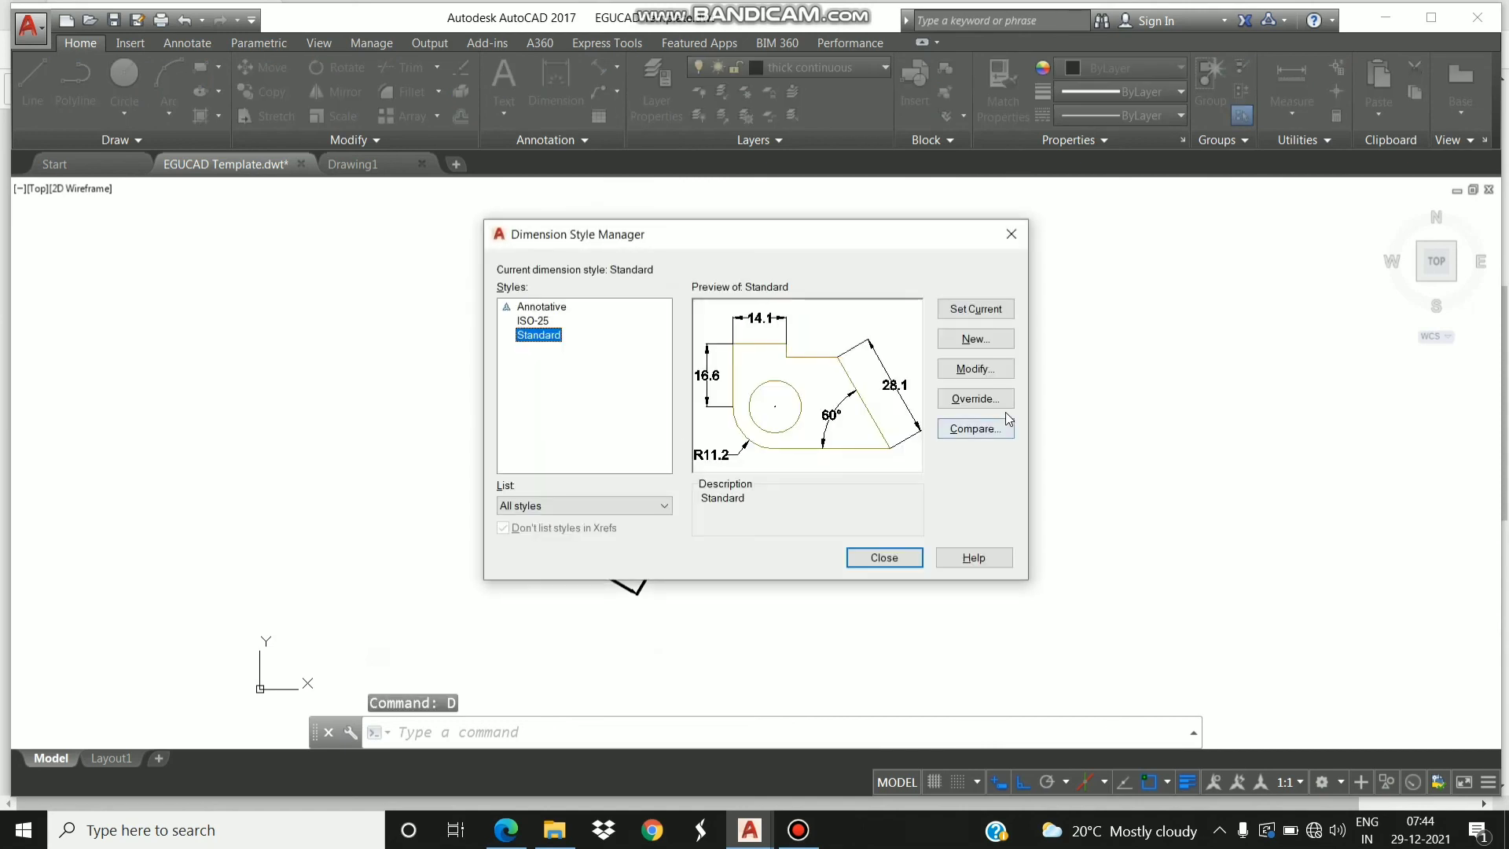
click(964, 371)
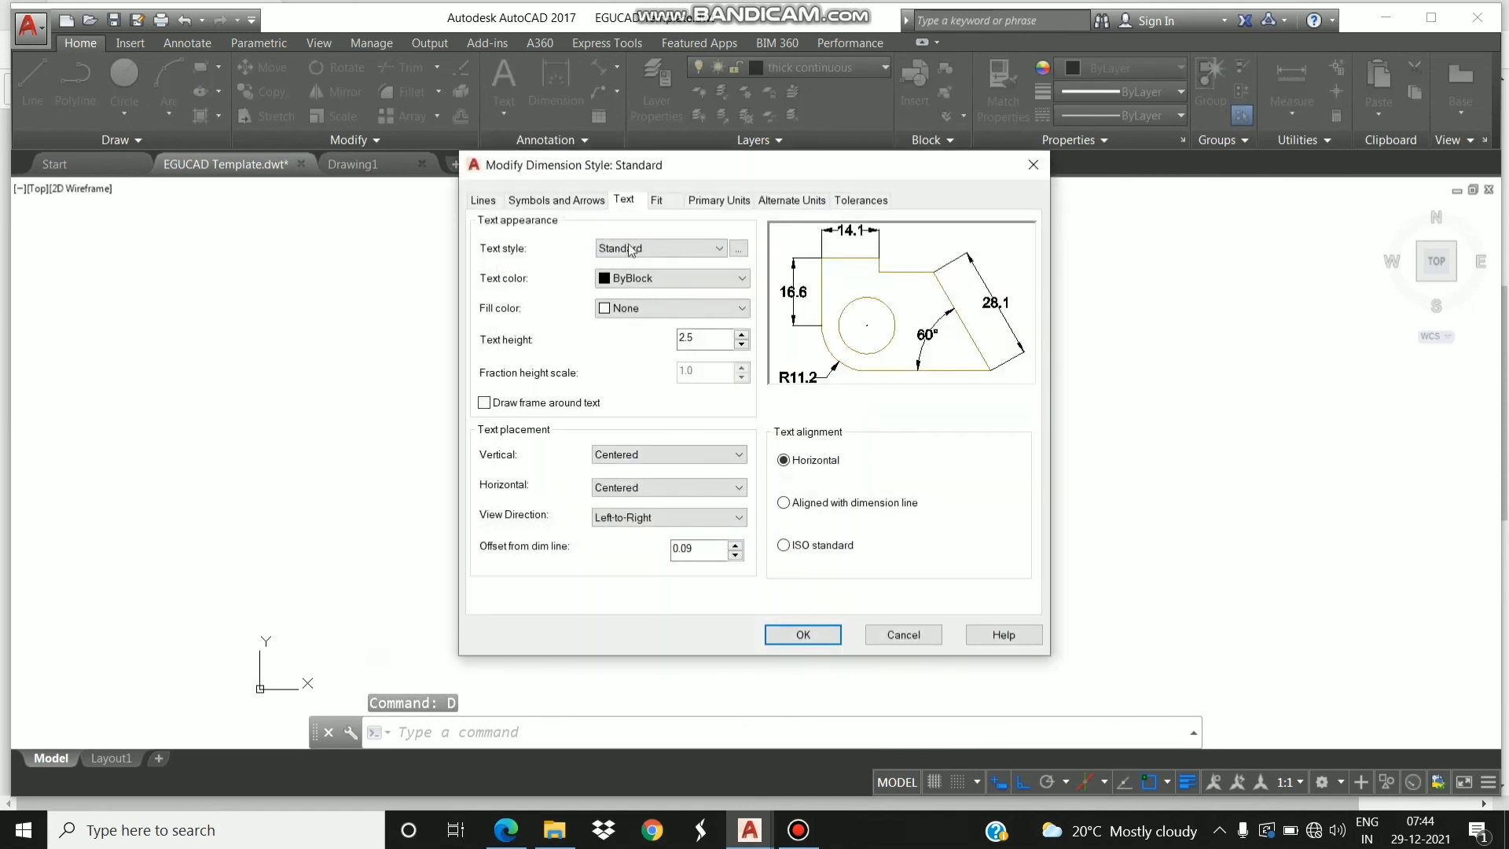
click(741, 333)
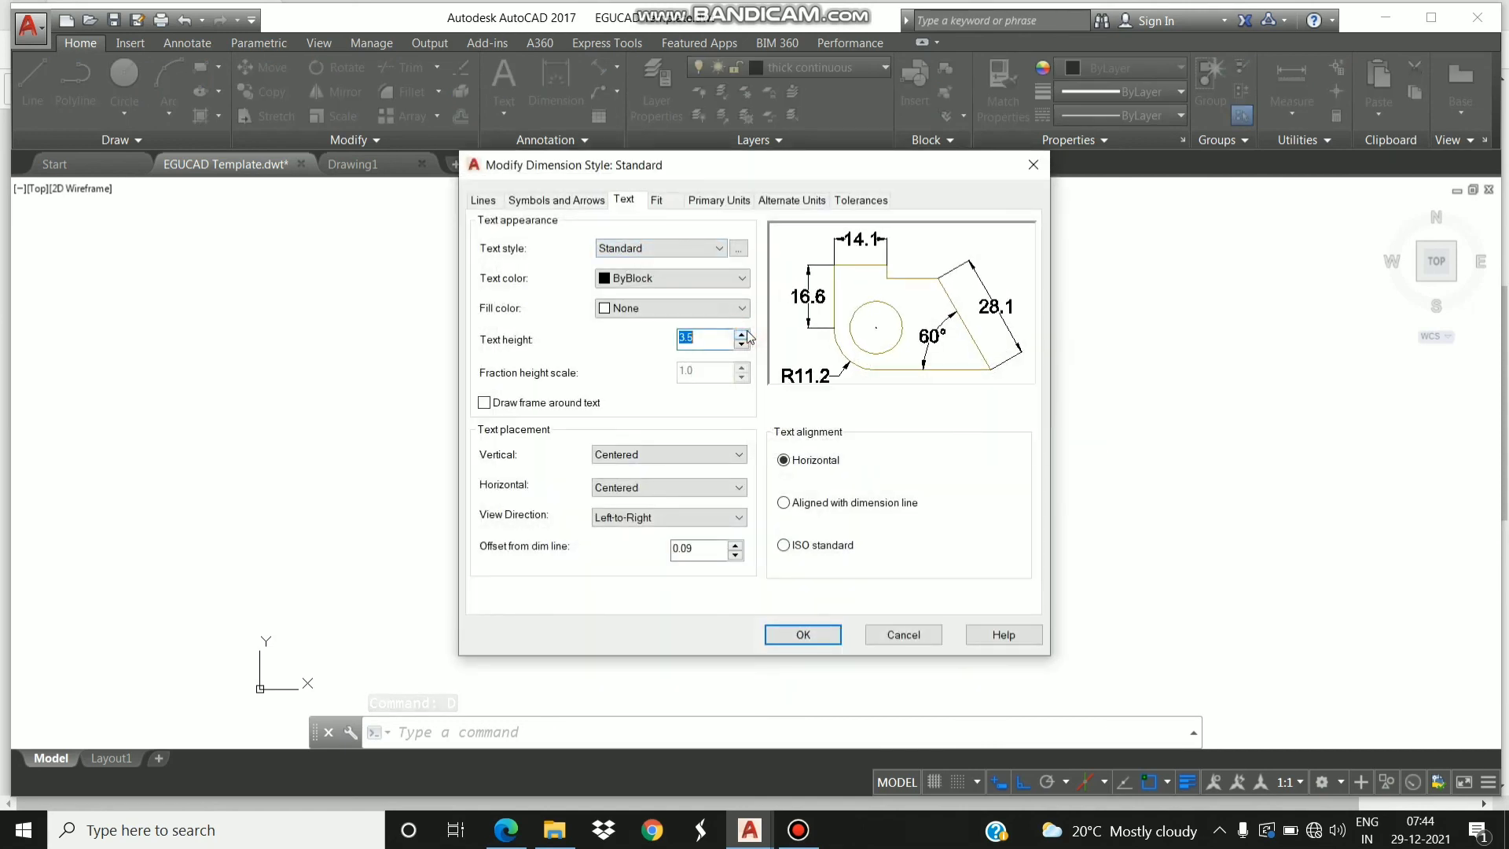
click(810, 637)
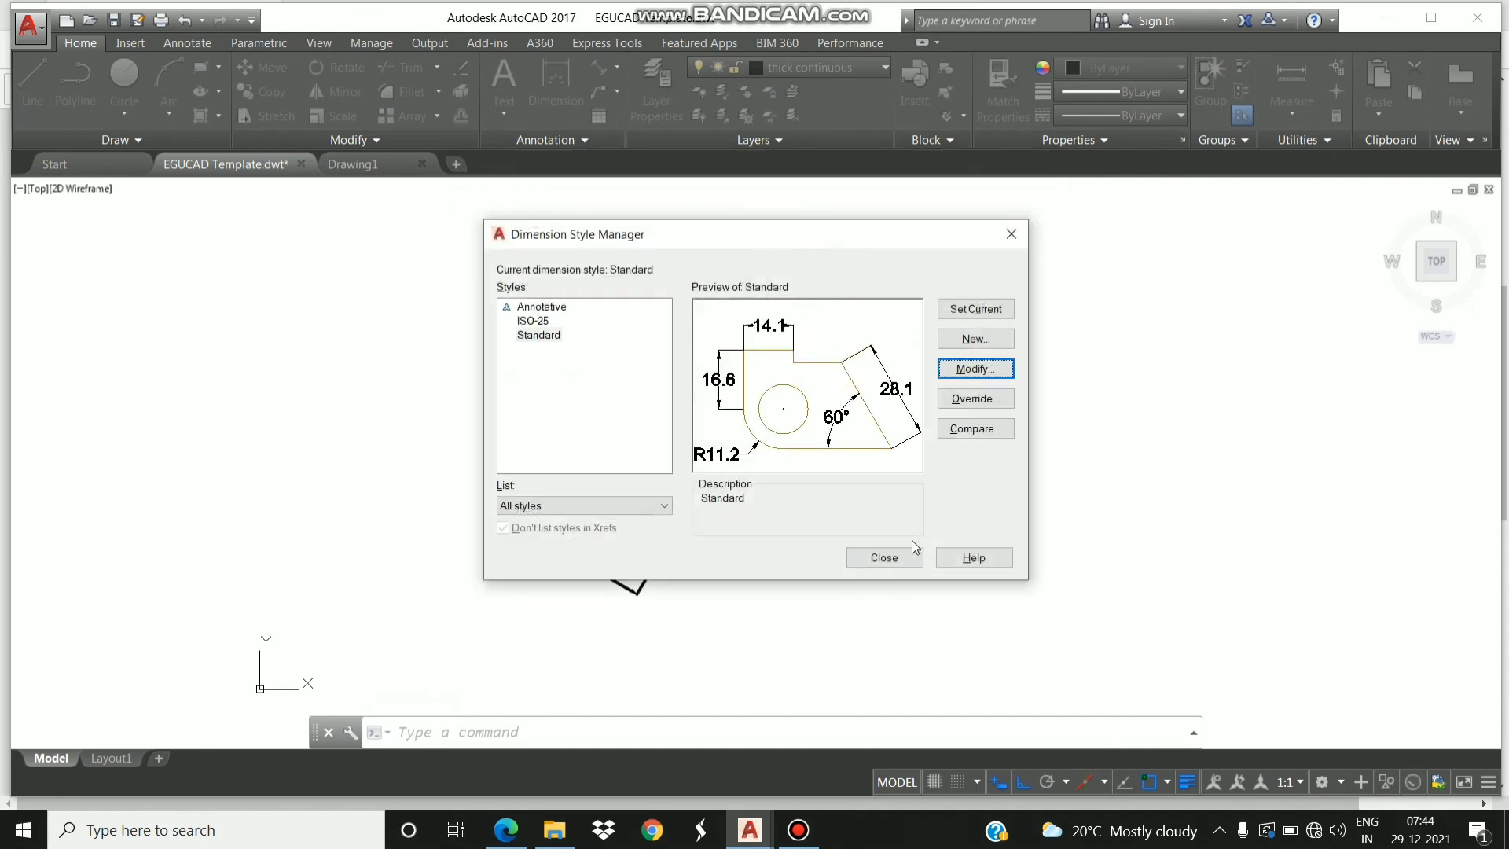
click(896, 557)
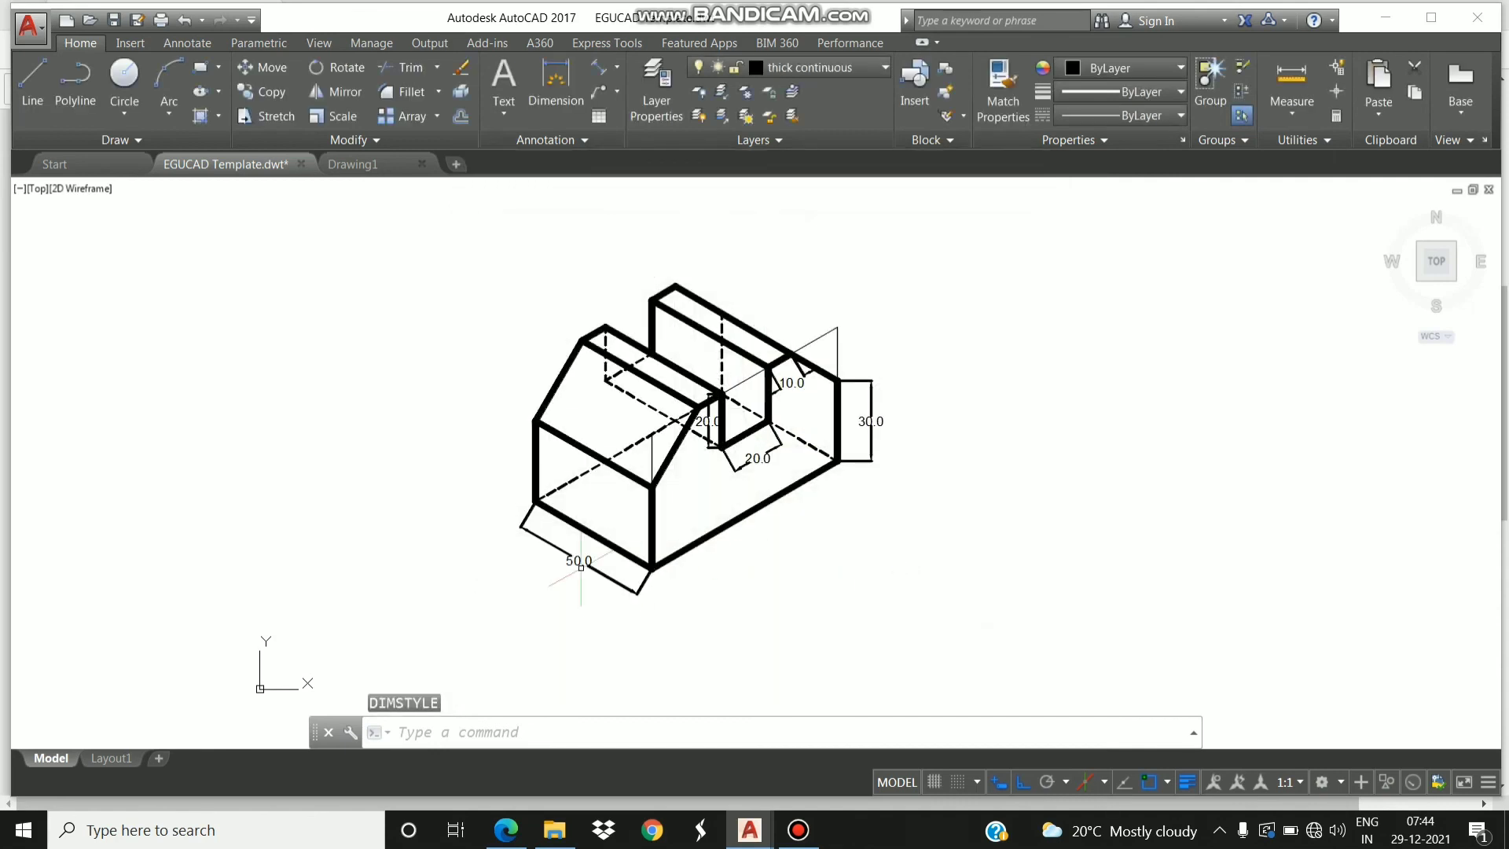
Set the lineweight of all five dimensions on the block to 0.05 mm and clear the selection.
click(583, 565)
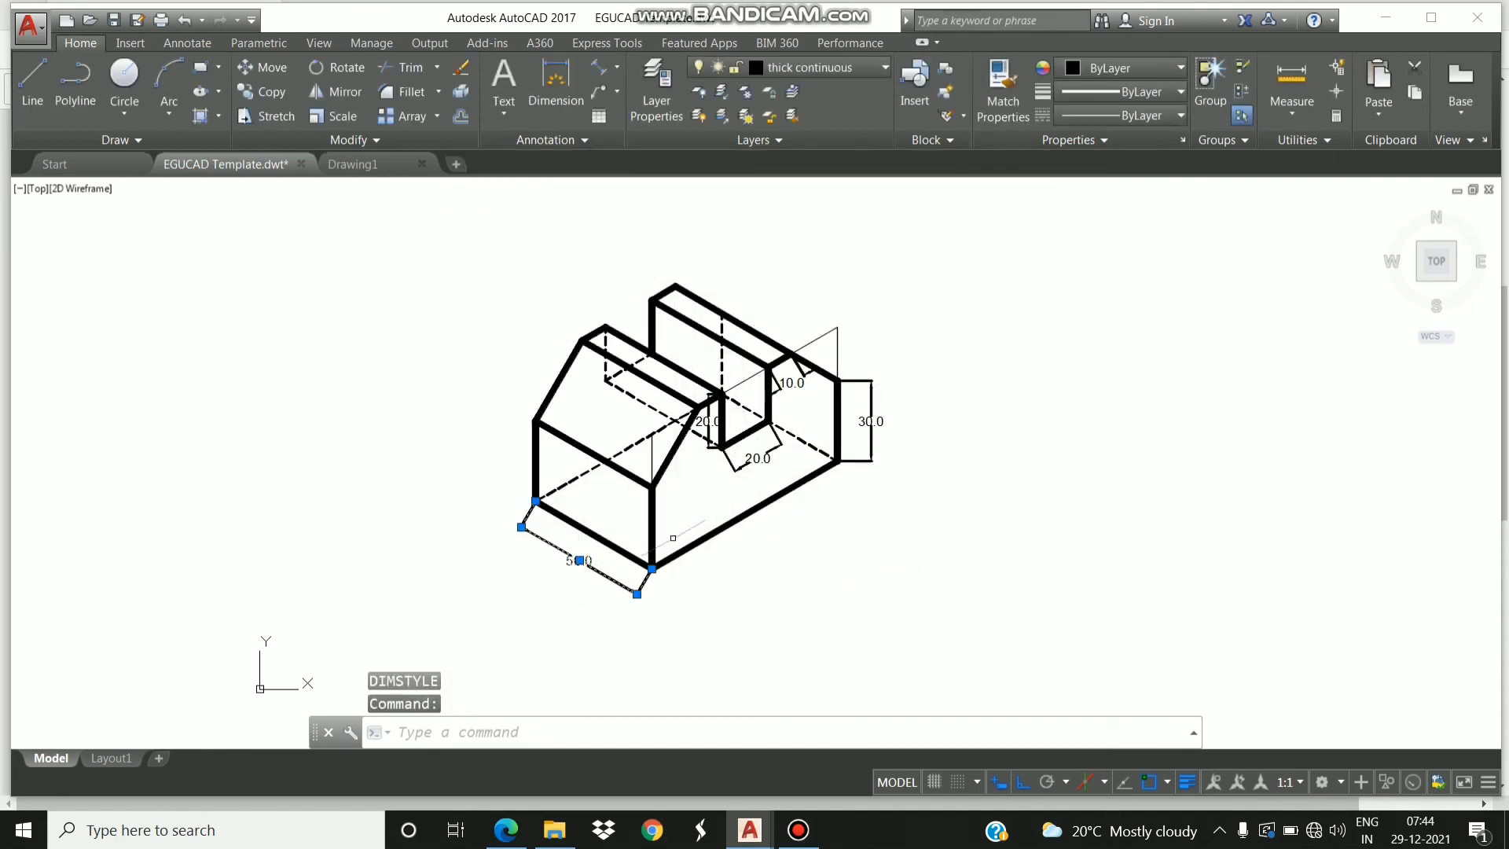
click(749, 462)
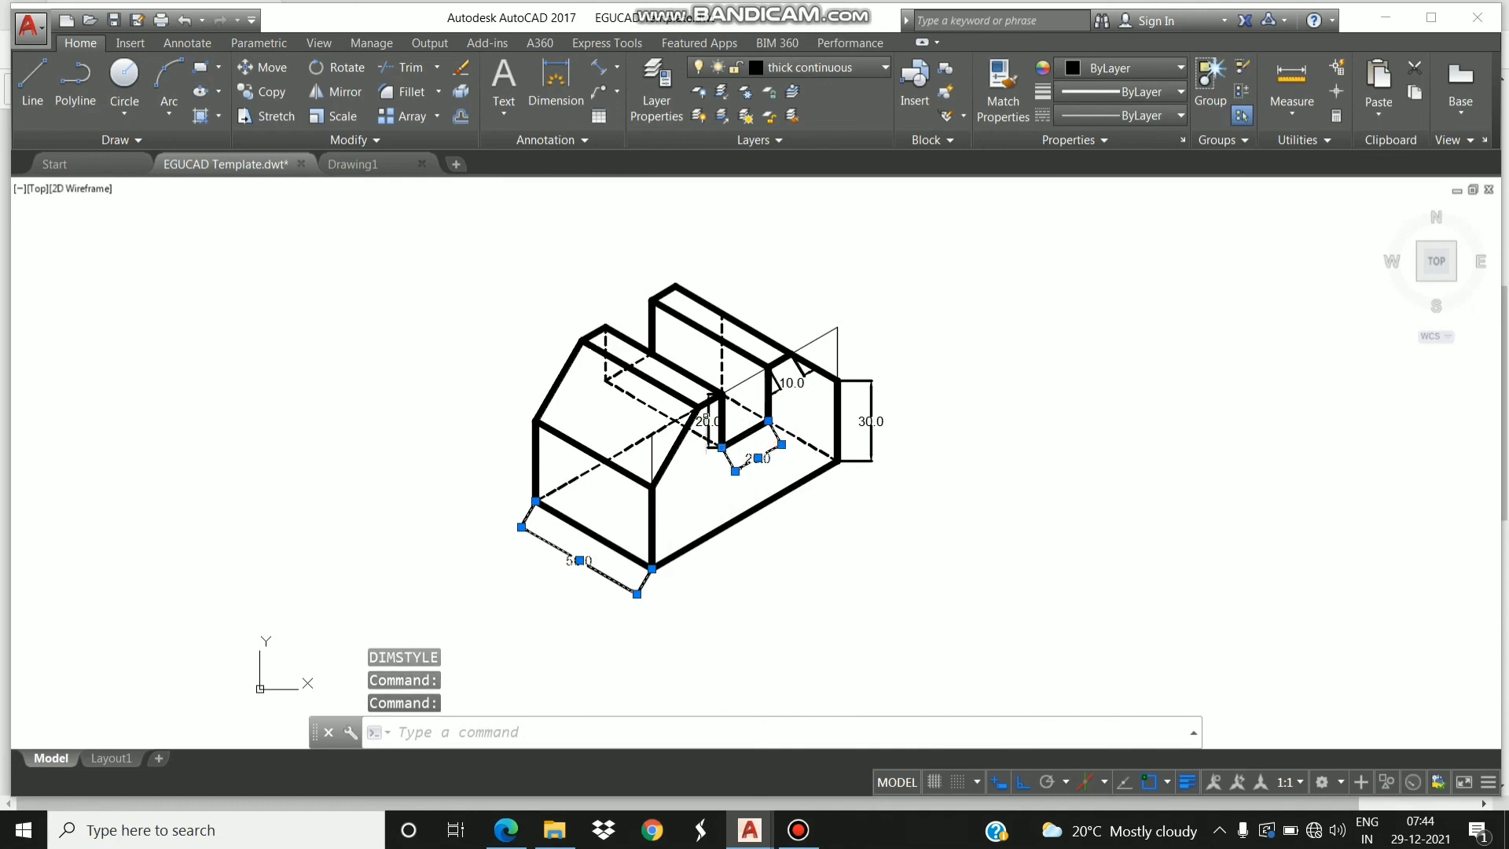
click(709, 405)
click(792, 383)
click(869, 416)
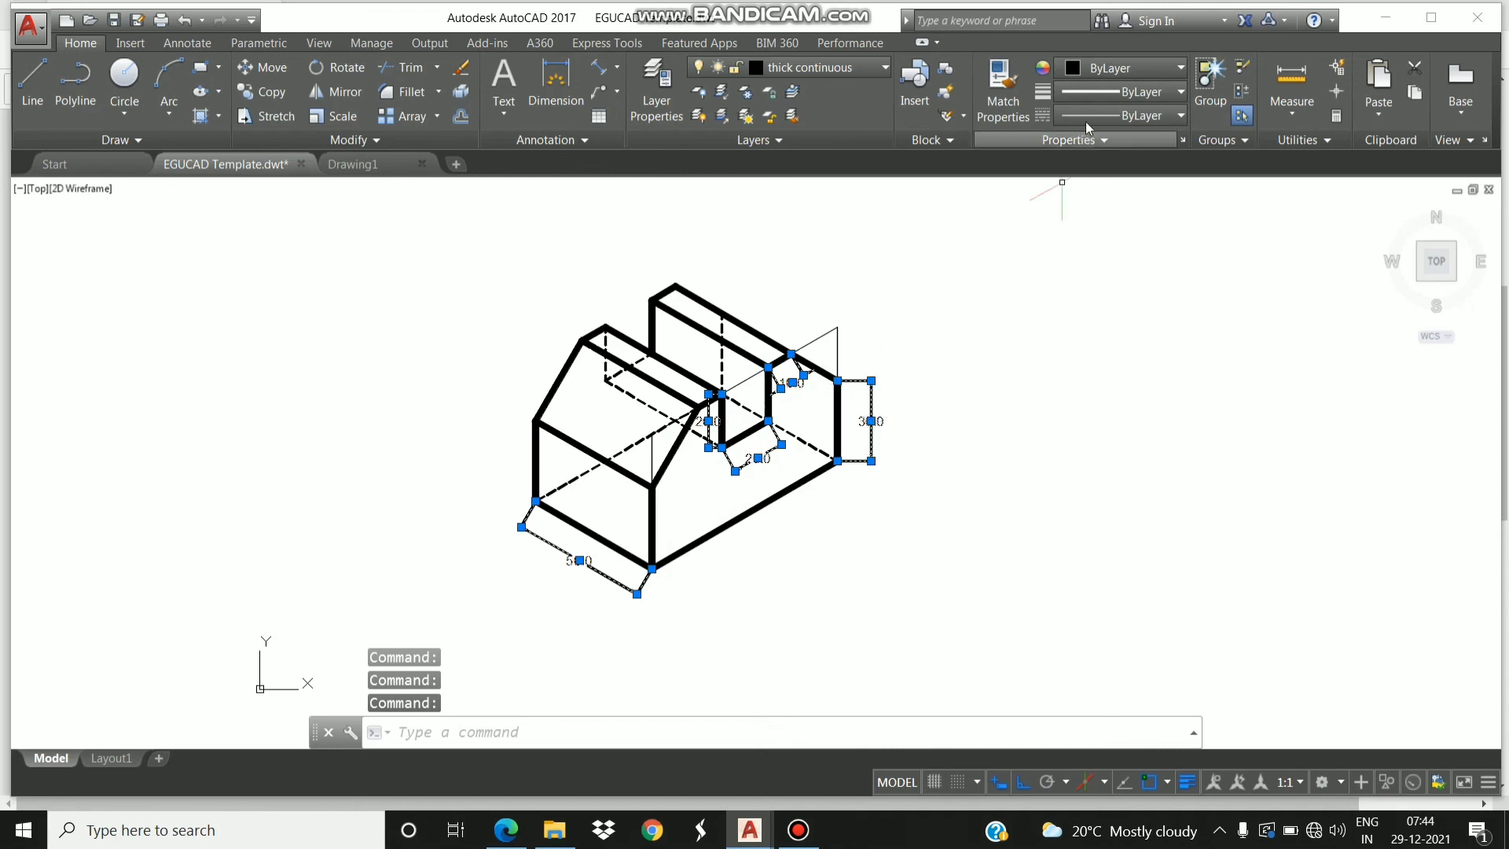
click(1096, 92)
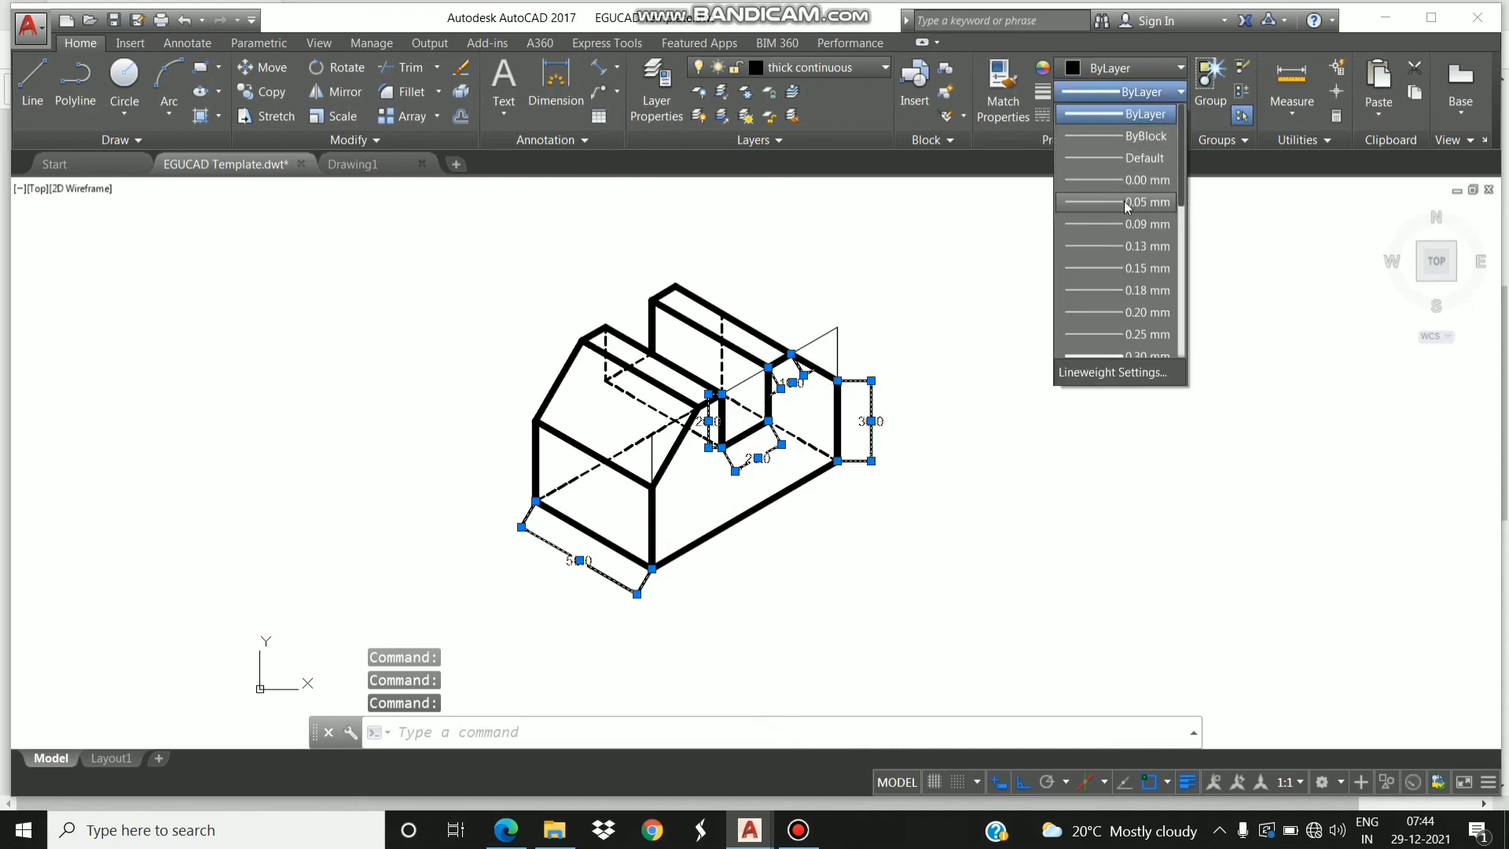
click(1124, 202)
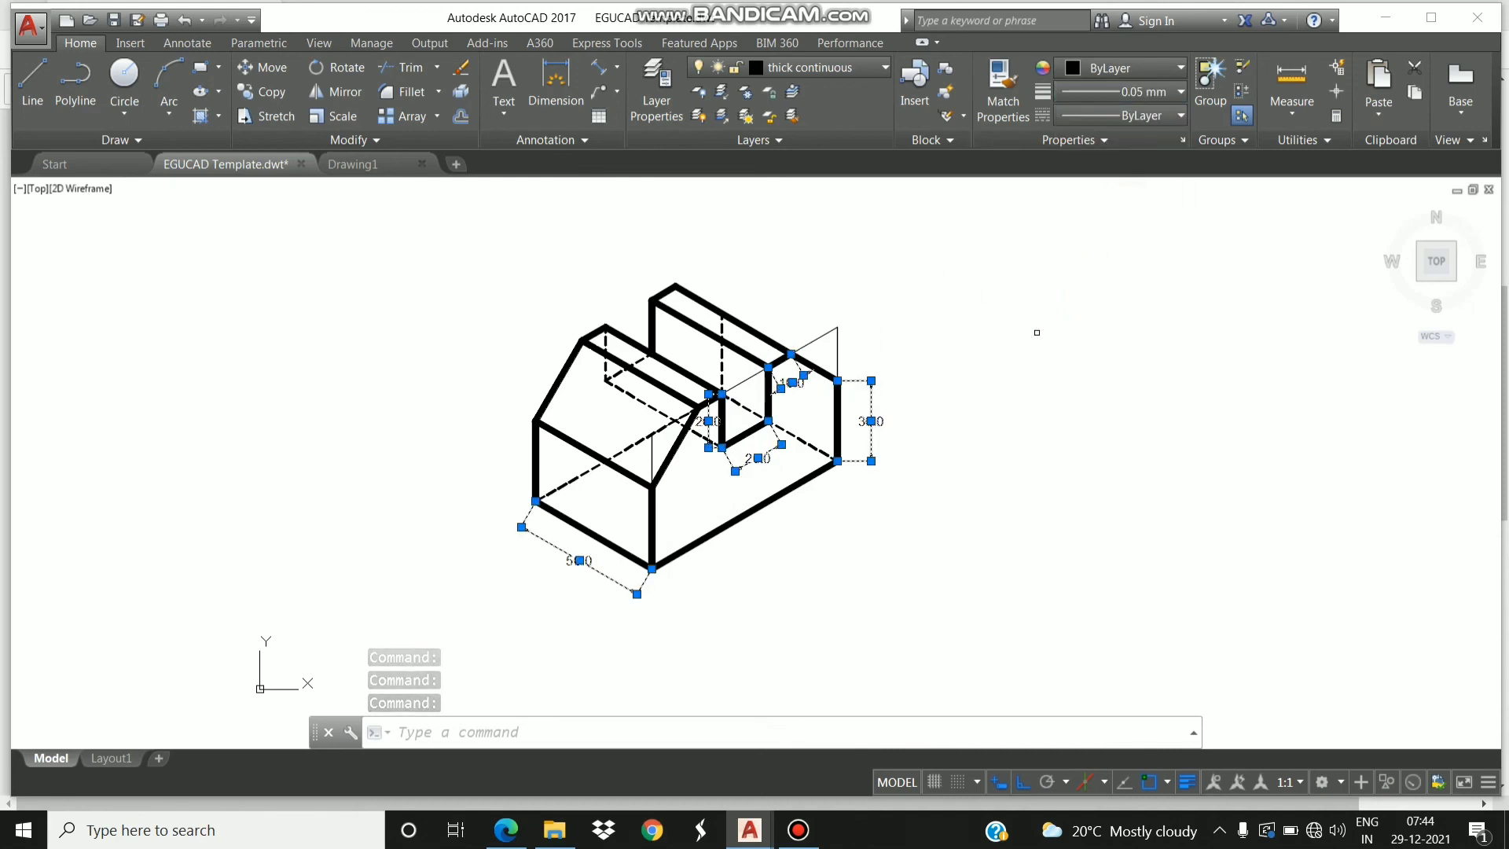
key(Escape)
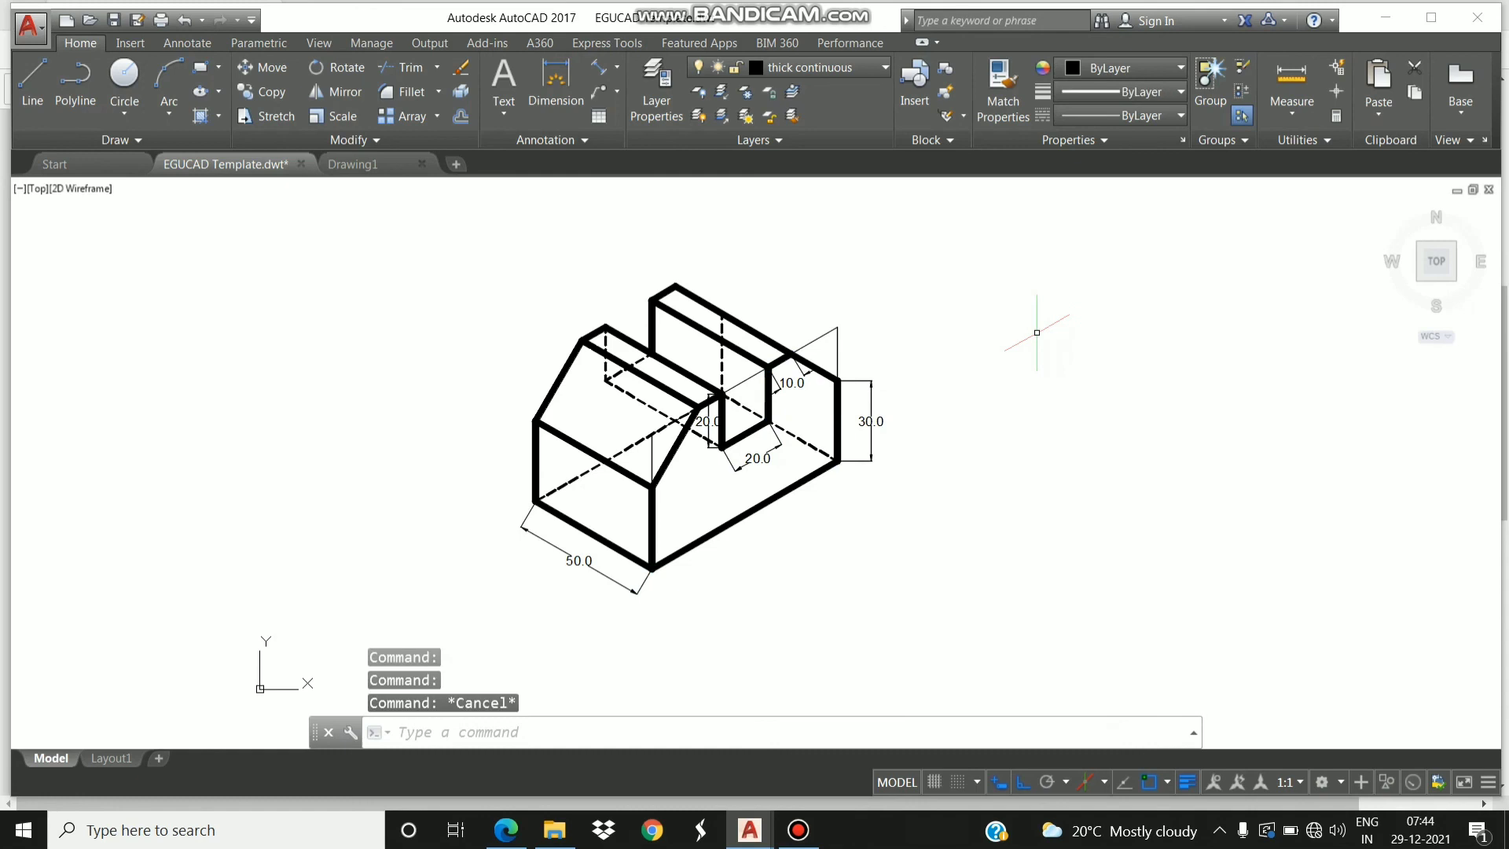